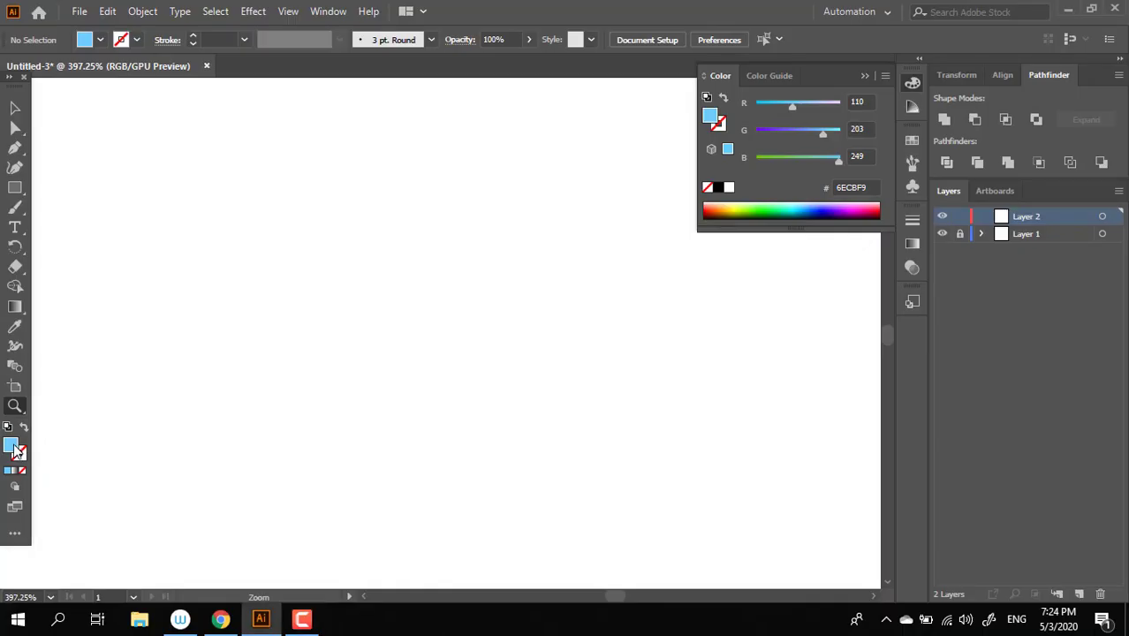
- Set the fill colour to the pale peach skin tone FFD2A9 in the Color Picker
double_click(12, 447)
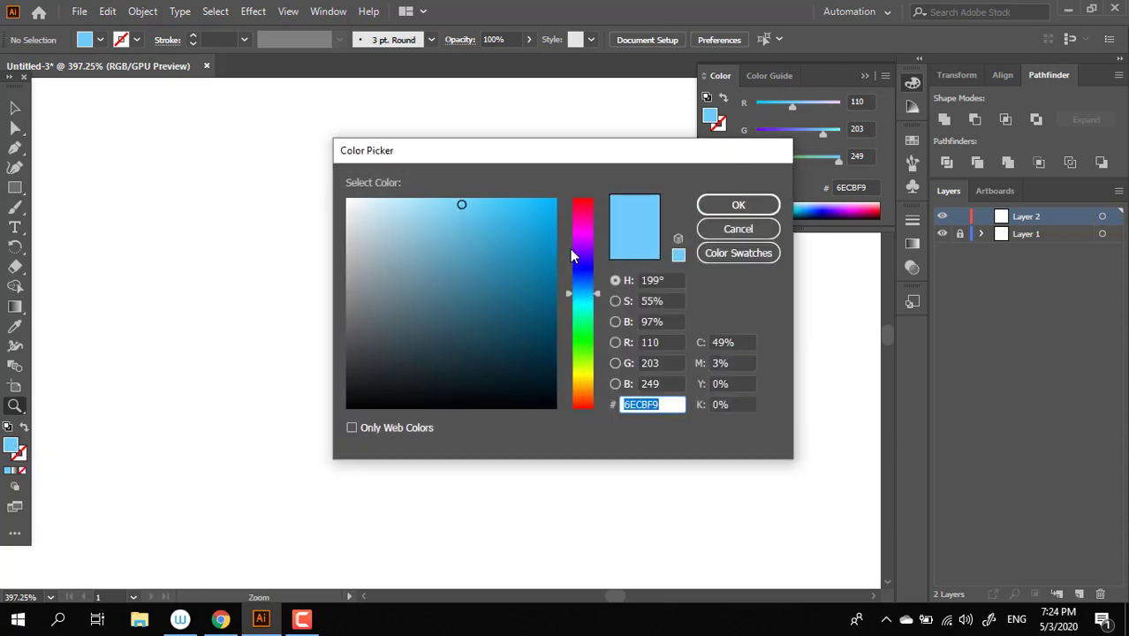
left_click_drag(570, 255, 583, 402)
left_click_drag(442, 218, 418, 182)
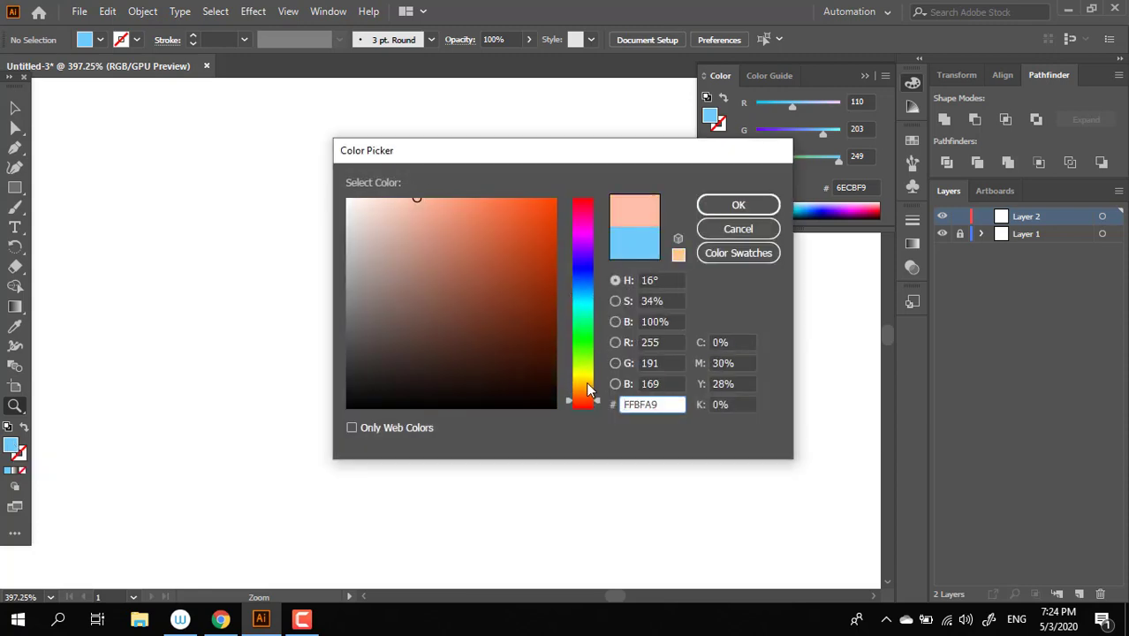
left_click_drag(586, 399, 587, 394)
left_click(738, 204)
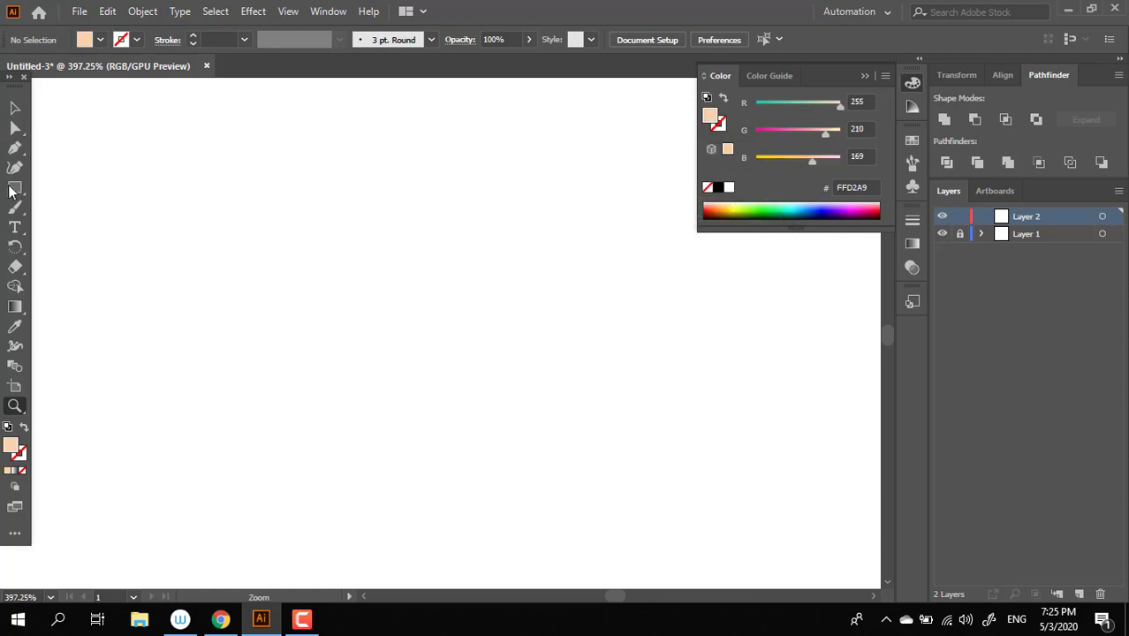
- Draw a peach rectangle and resize it to the size of the face
key("m")
left_click_drag(226, 193, 358, 358)
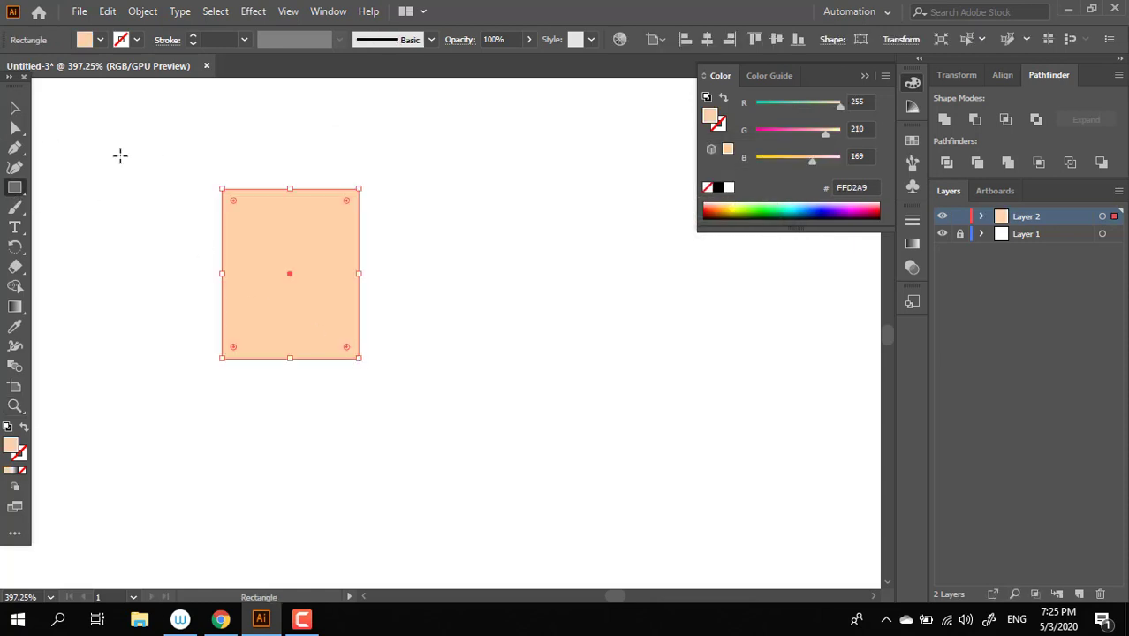
left_click(12, 106)
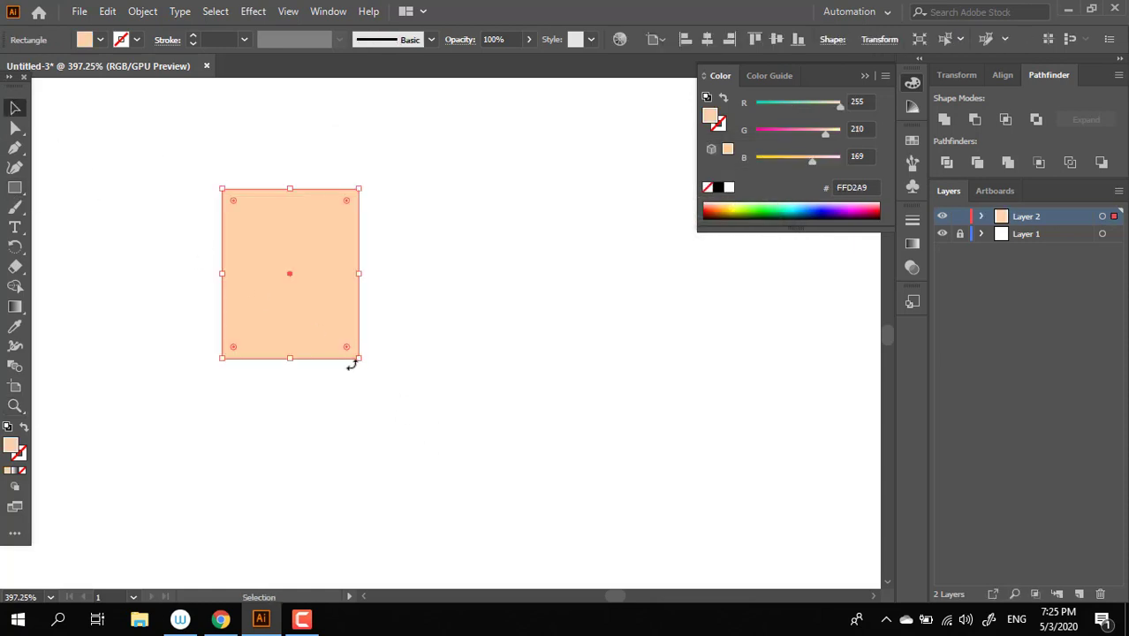
left_click_drag(385, 403, 408, 439)
left_click(589, 421)
left_click_drag(583, 522, 380, 380)
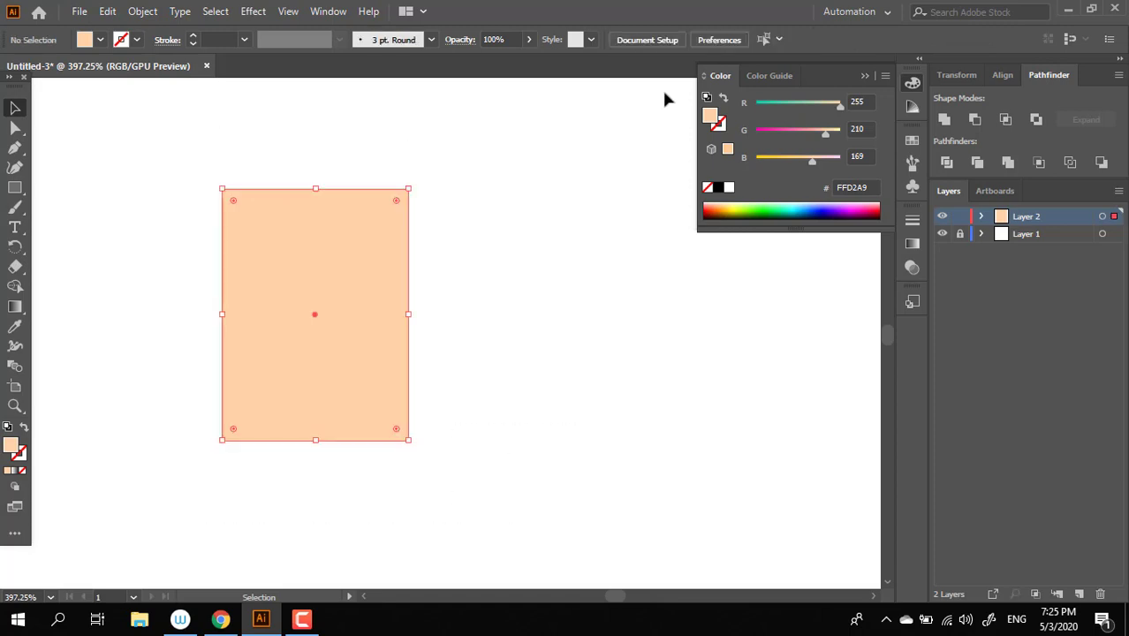
- Copy the face rectangle straight upward and narrow the copy into a strip
left_click(709, 43)
key("z")
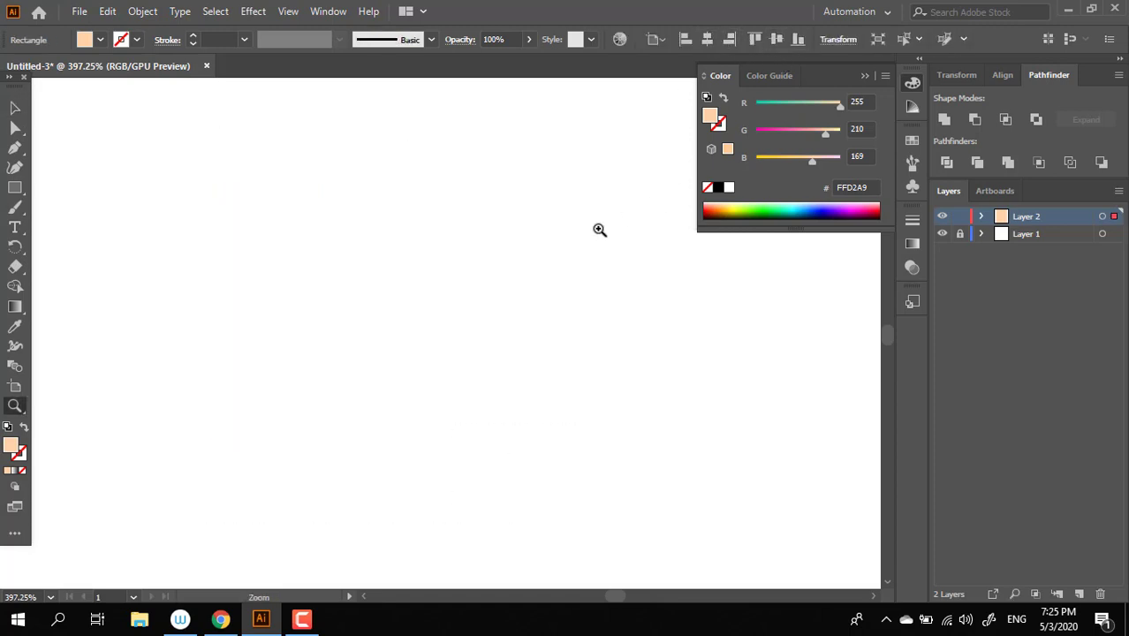
left_click_drag(600, 229, 399, 353)
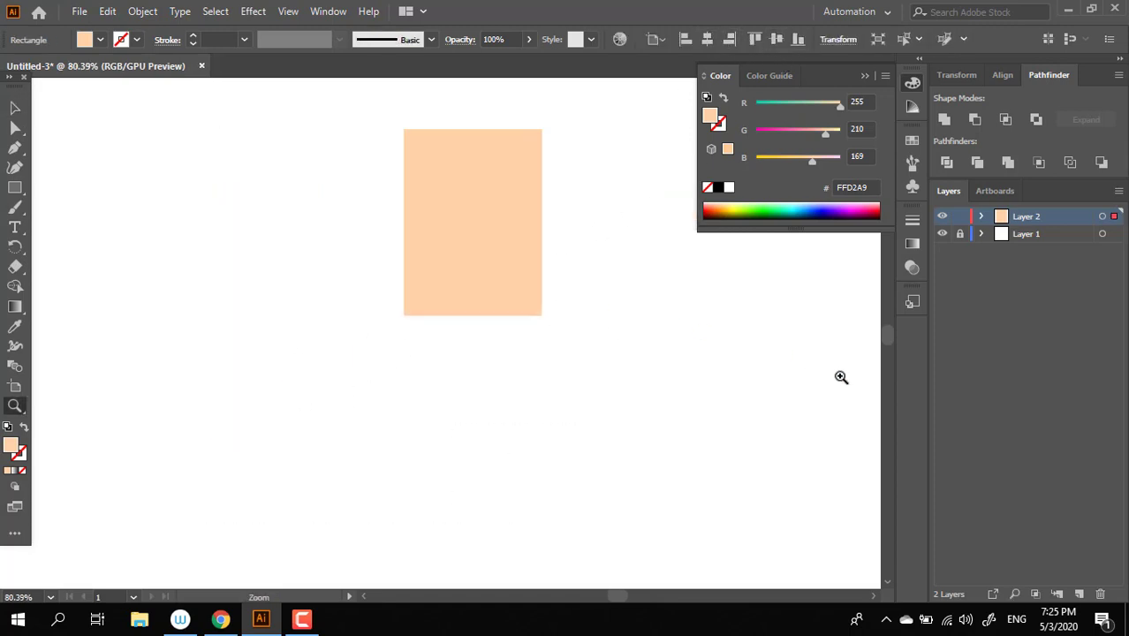
left_click_drag(519, 304, 840, 377)
left_click(15, 108)
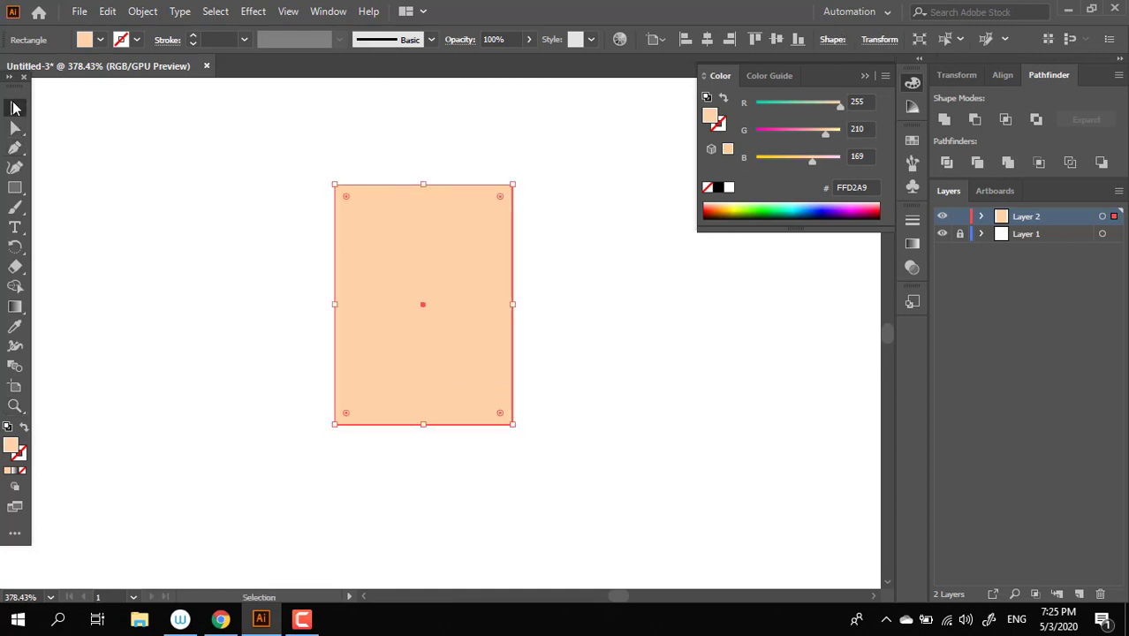
left_click(616, 374)
scroll(504, 422, "up", 1)
mouse_move(481, 333)
left_mouse_down()
mouse_move(469, 160)
mouse_move(507, 120)
mouse_move(449, 141)
left_mouse_up()
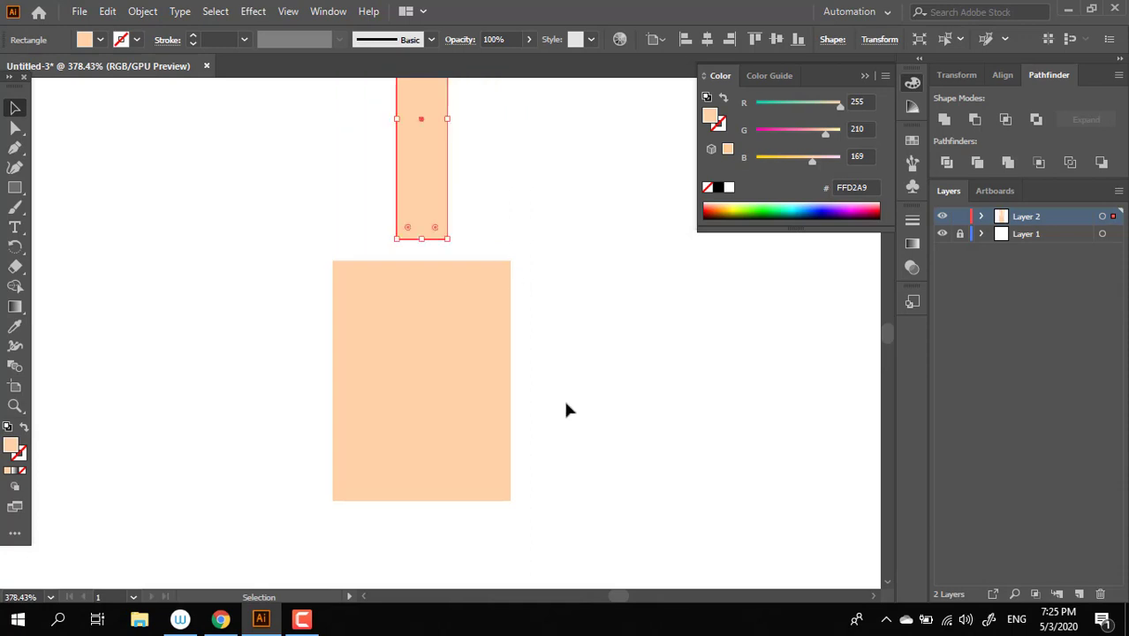
left_click(568, 405)
scroll(583, 409, "down", 1)
left_click(449, 363)
left_click(15, 148)
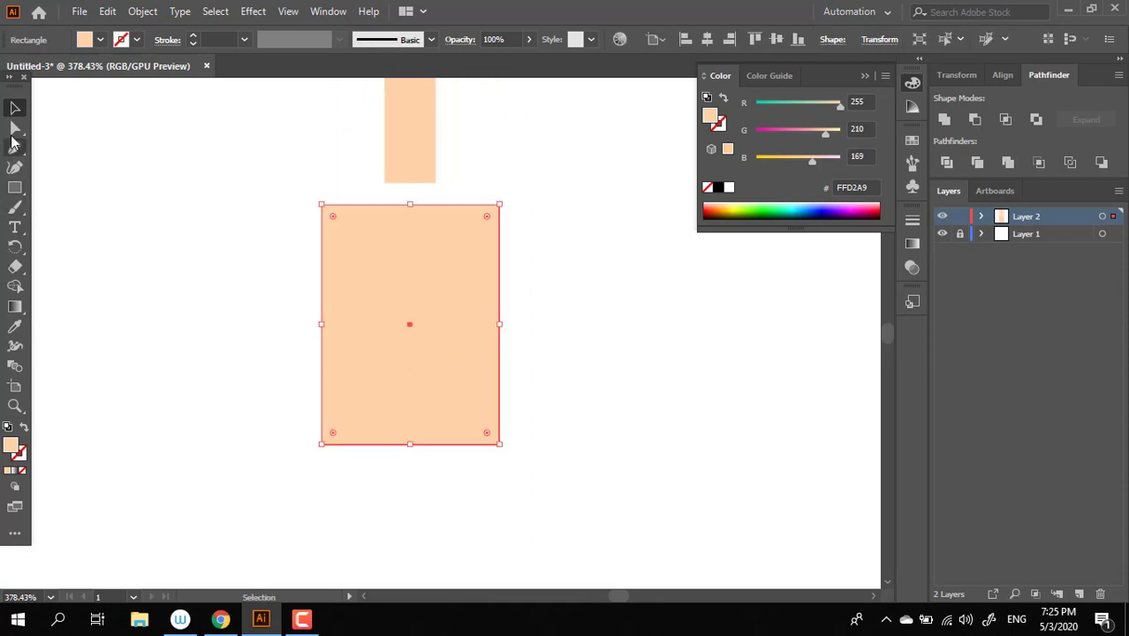
- Add two anchors on the face's bottom edge and delete the narrow top rectangle
left_click(385, 445)
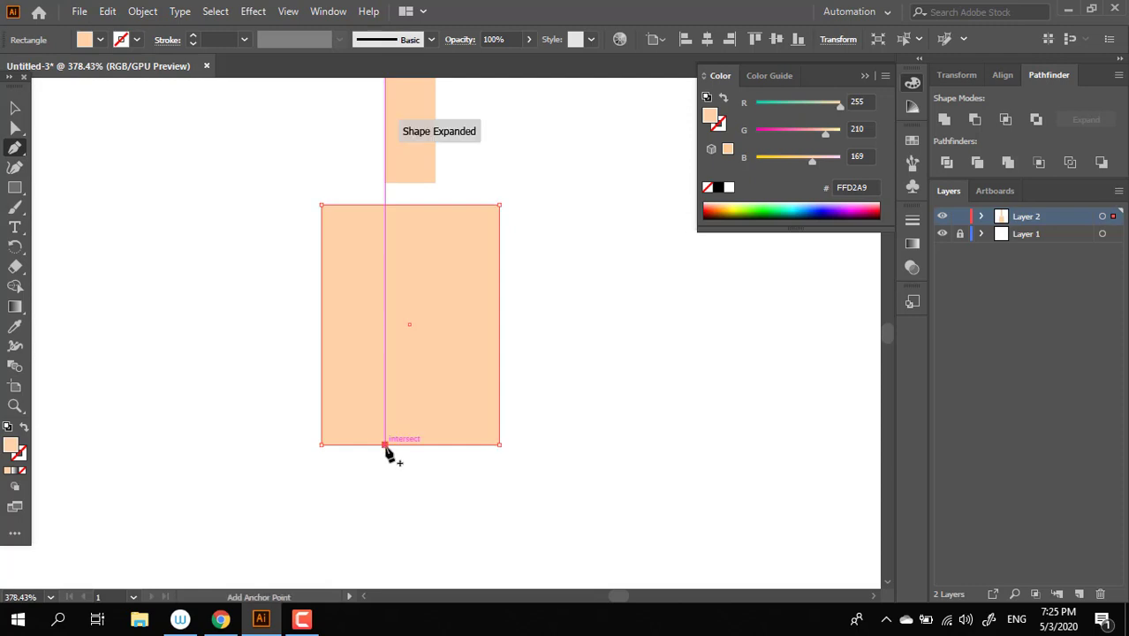
left_click(435, 444)
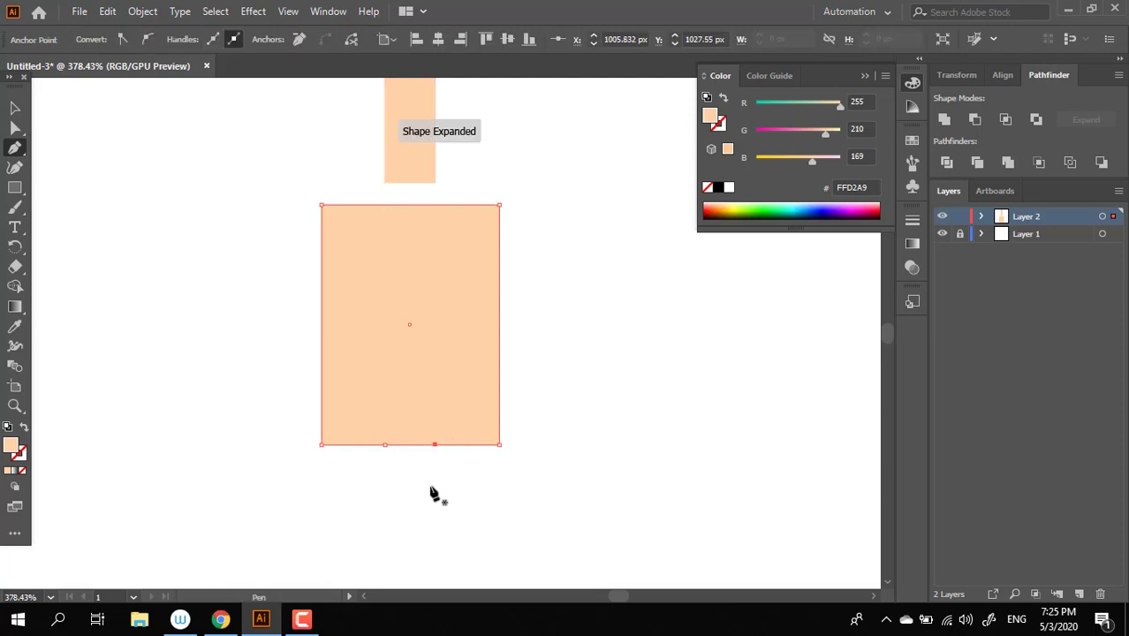
mouse_move(347, 424)
left_mouse_down()
mouse_move(386, 449)
mouse_move(397, 432)
mouse_move(411, 493)
left_mouse_up()
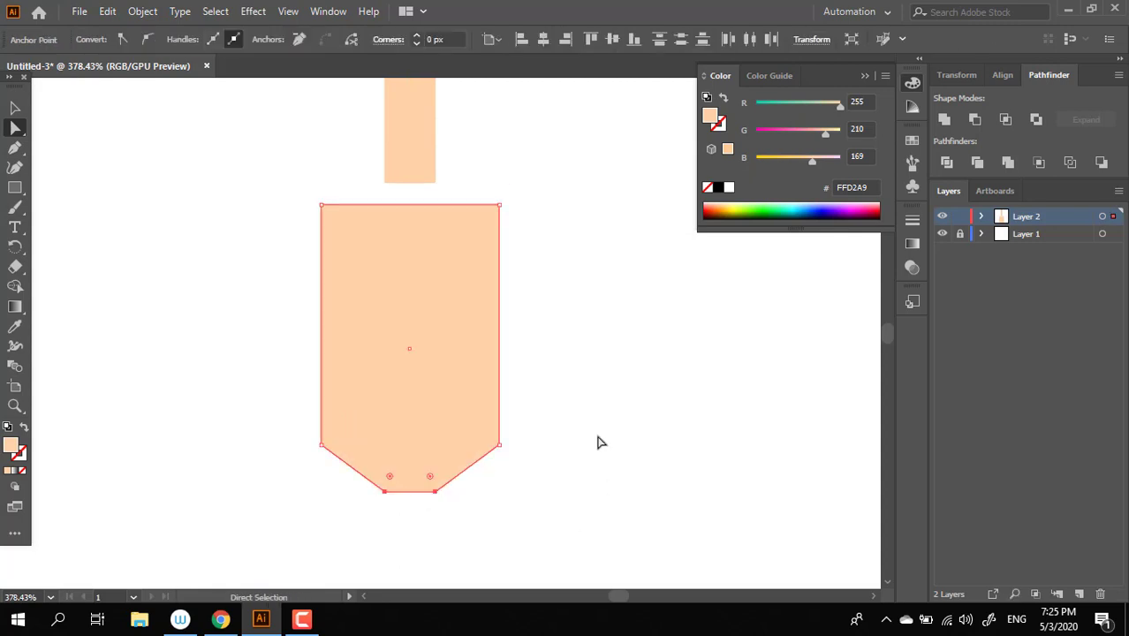
left_click(409, 168)
key("Delete")
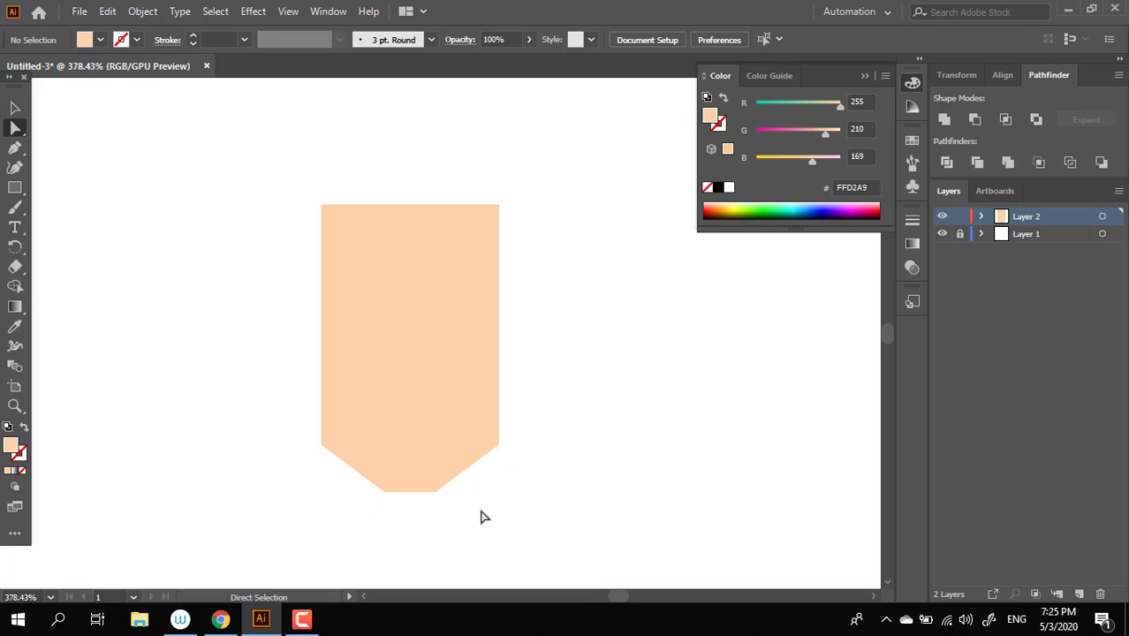
- Lengthen the chin downward and round its bottom corners into a tapered chin
left_click_drag(262, 412, 530, 494)
left_click_drag(343, 440, 391, 378)
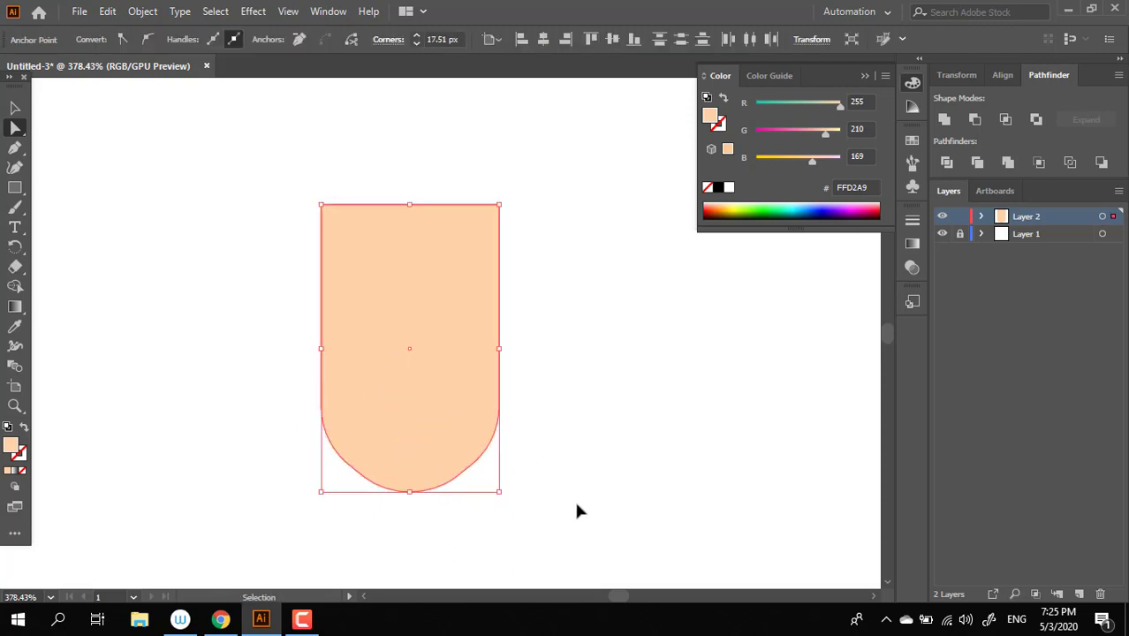
key("ctrl+z")
left_click_drag(410, 492, 411, 513)
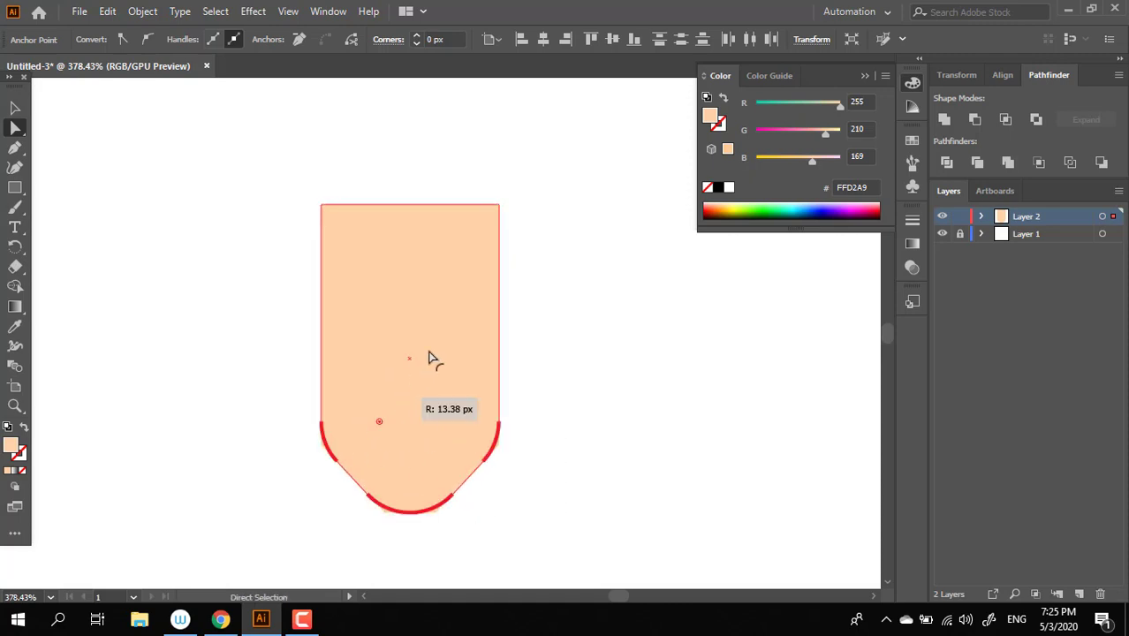
left_click_drag(343, 440, 482, 301)
left_click(671, 446)
key("z")
left_click(582, 438, "alt")
- Zoom in on the face and chin, discarding a trial circle
left_click(399, 361)
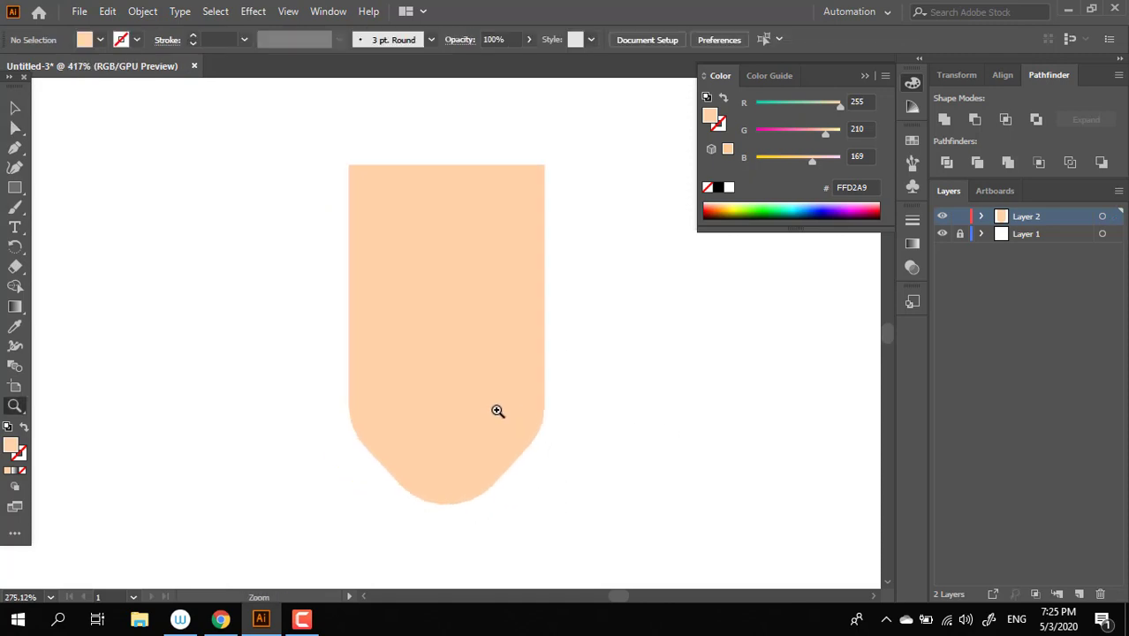
left_click(387, 332)
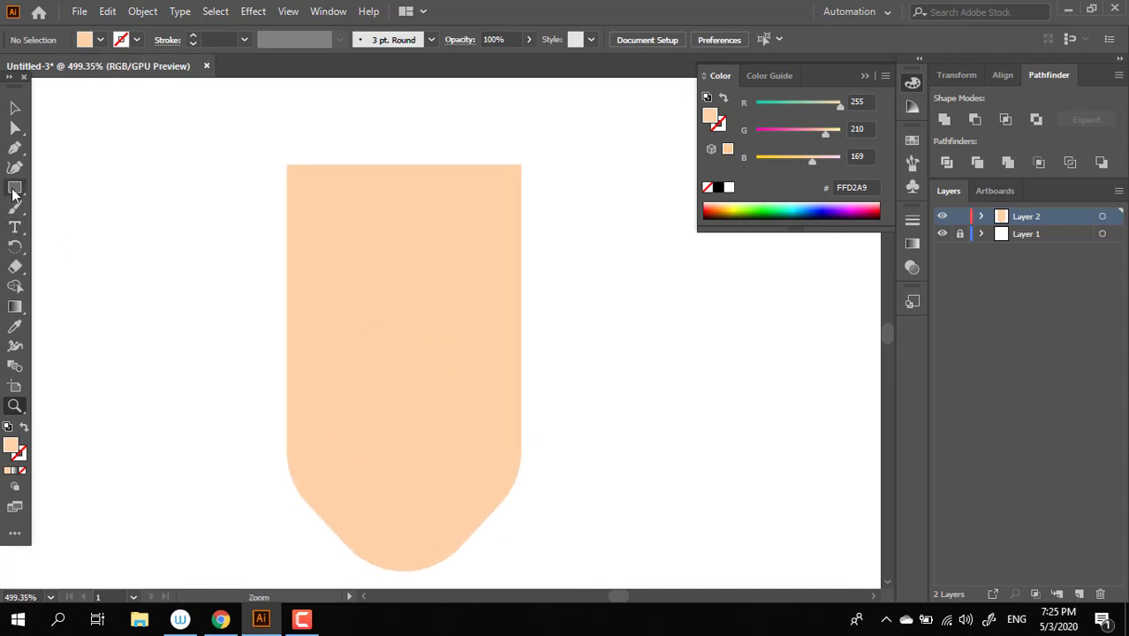
left_click_drag(13, 194, 101, 201)
left_click_drag(357, 281, 433, 345)
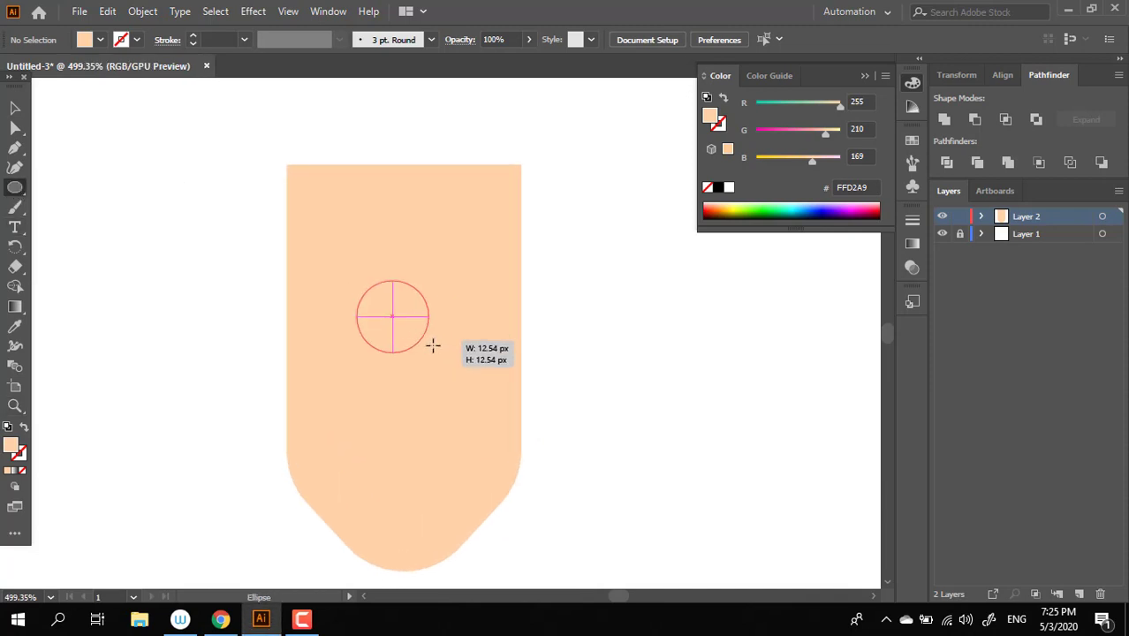
key("z")
left_click(496, 365)
key("ctrl+z")
left_click(300, 315, "alt")
left_click(435, 414, "alt")
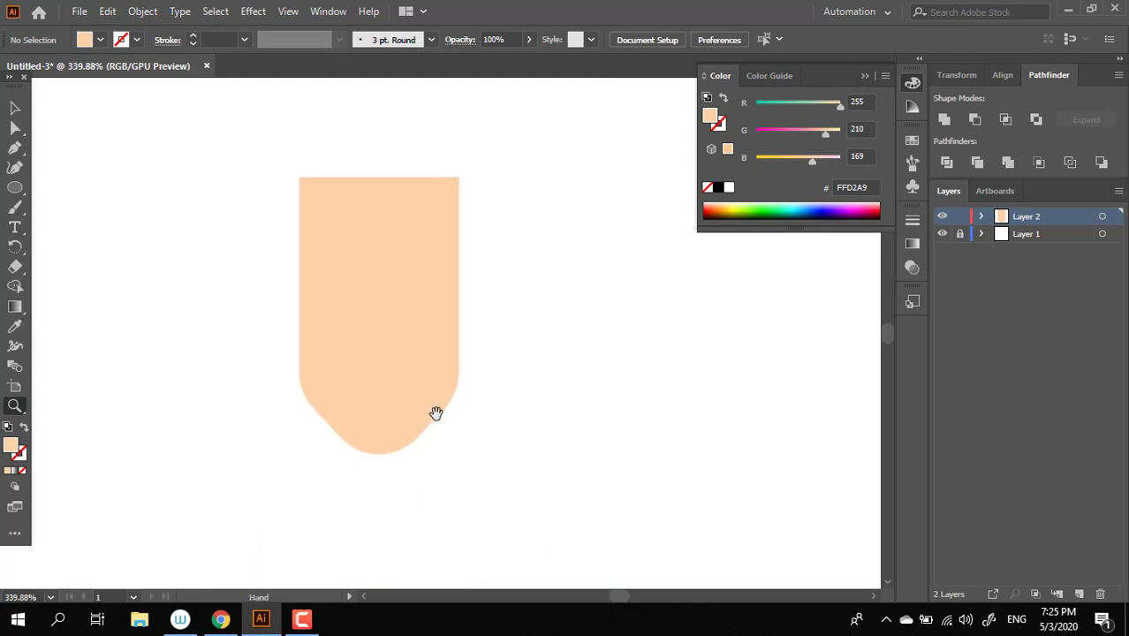
left_click(436, 413)
left_click_drag(432, 448, 398, 386)
- Draw a narrow neck rectangle below the chin, replacing a first square attempt
left_click_drag(15, 187, 99, 204)
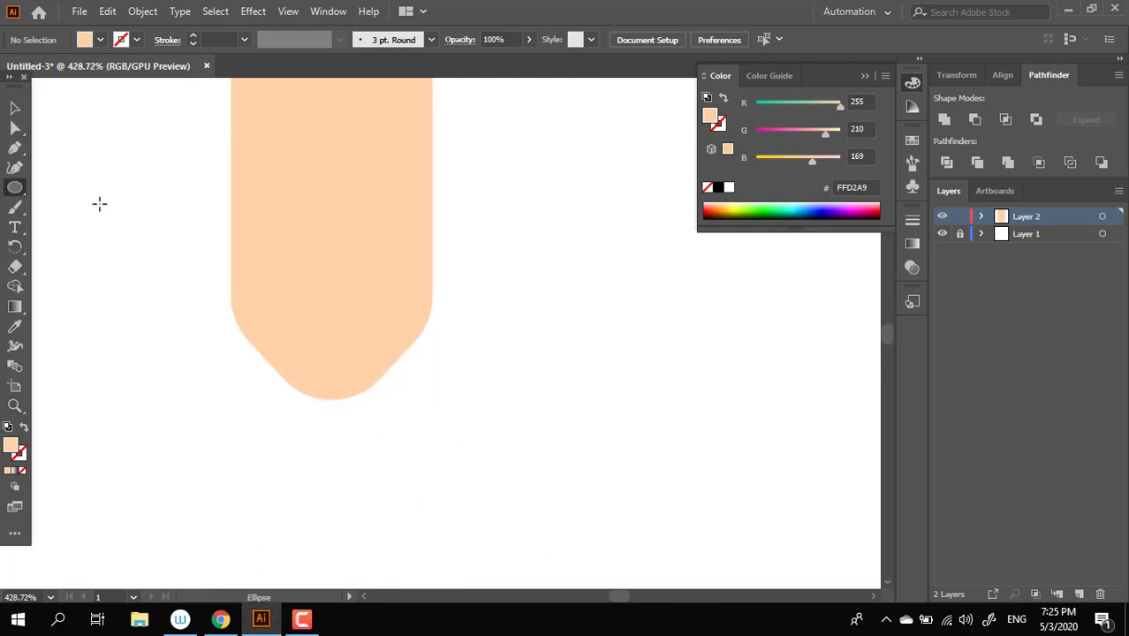
left_click_drag(15, 187, 53, 189)
left_click_drag(296, 281, 466, 450)
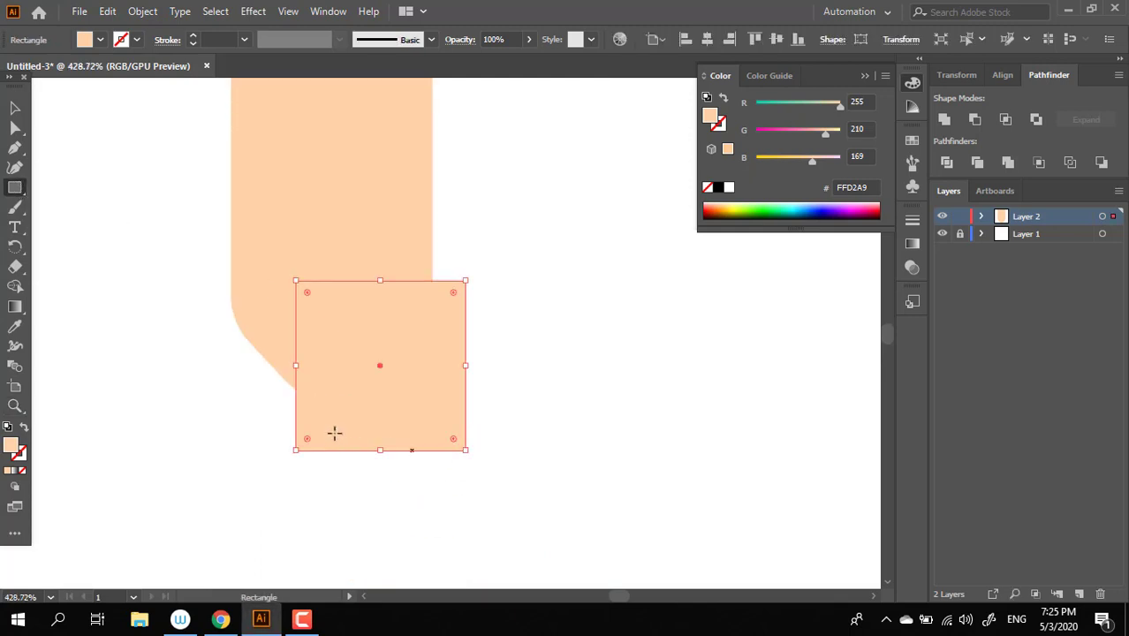
key("ctrl+z")
left_click_drag(257, 283, 377, 477)
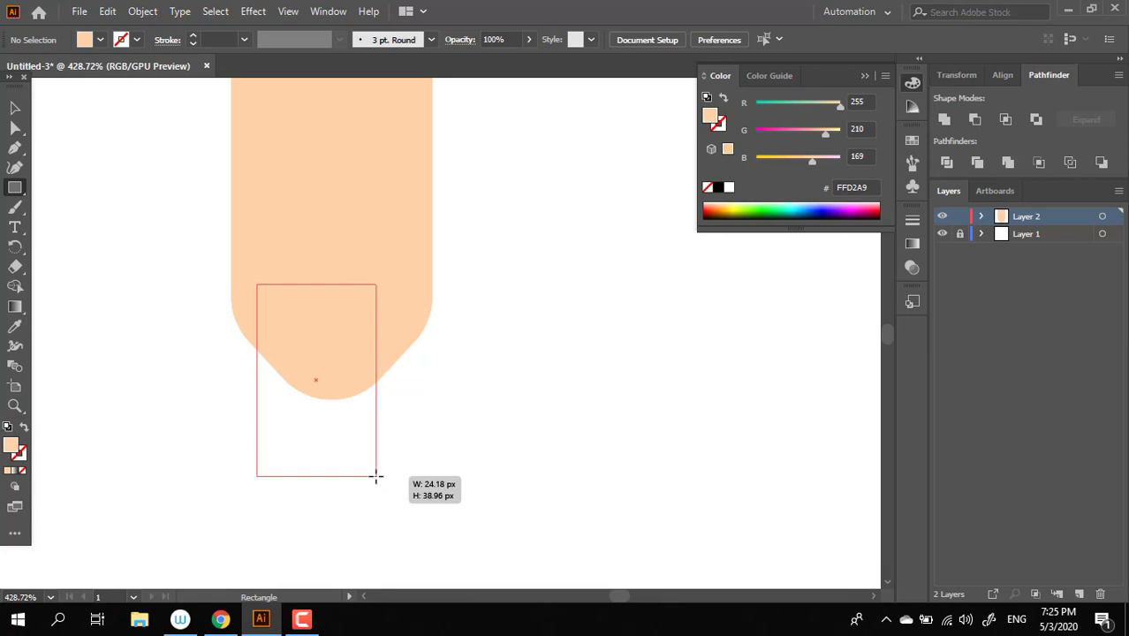
- Fill the neck with tan EFB381, send it behind the face, and select both shapes
double_click(11, 446)
left_click(431, 205)
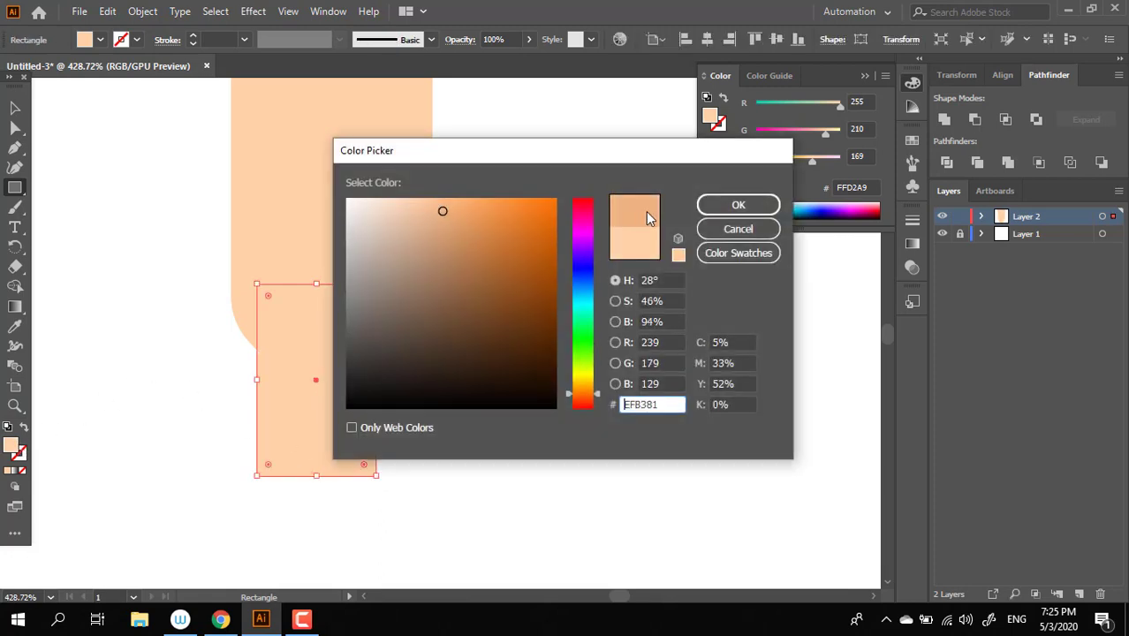
left_click(739, 206)
key("ctrl+bracketleft")
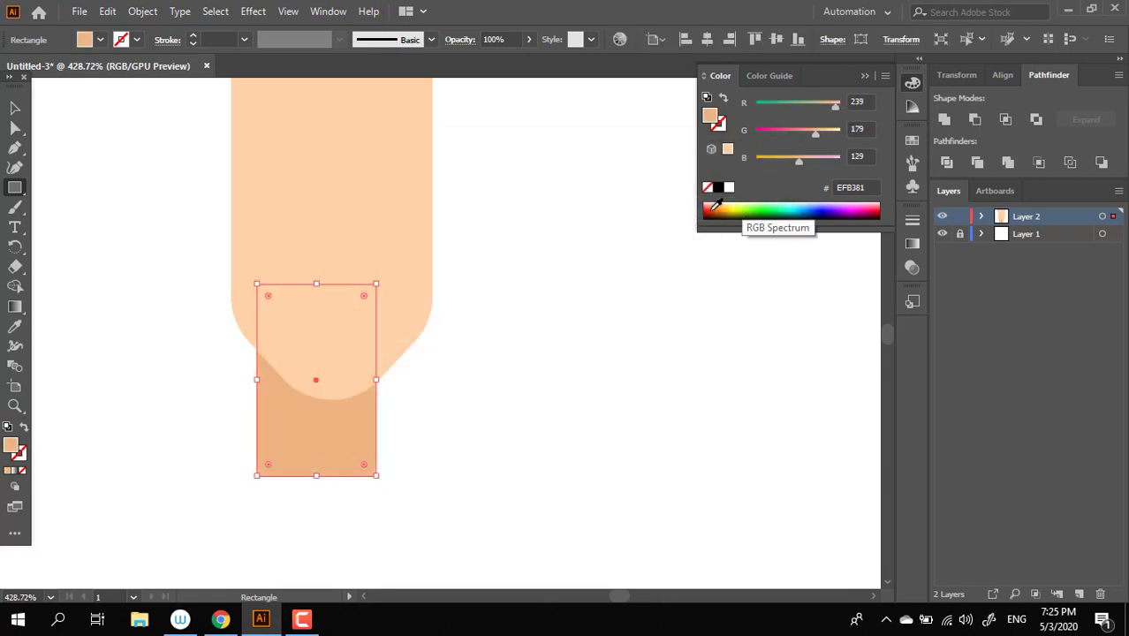
left_click(15, 108)
key("ctrl+a")
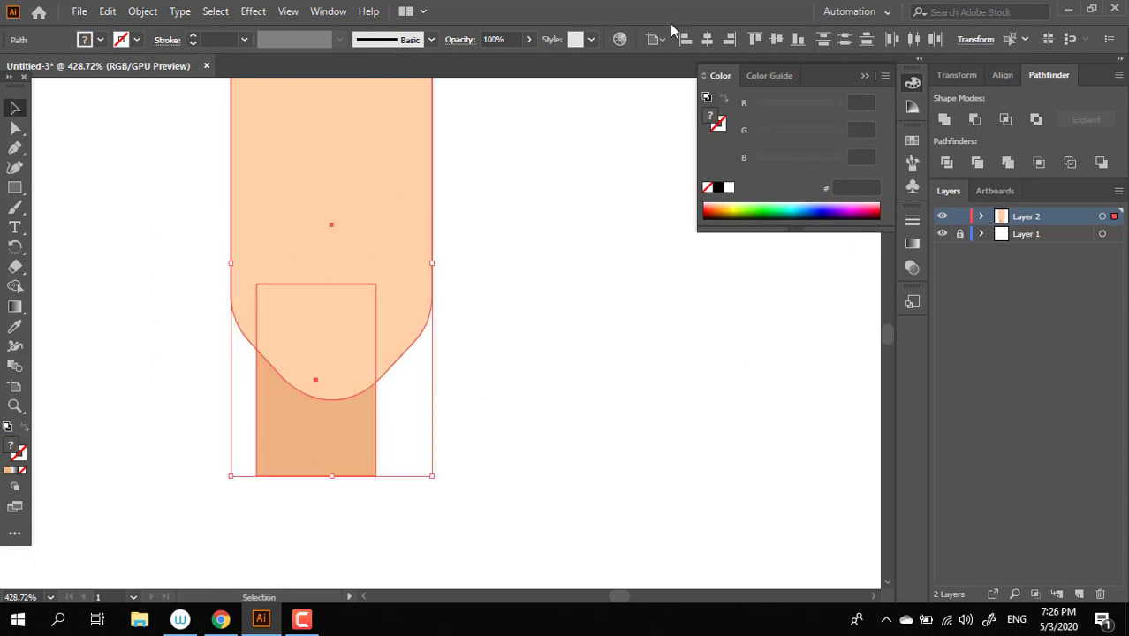
- Centre the neck horizontally under the face and zoom in on the chin
left_click(710, 42)
left_click(582, 267)
key("z")
left_click(496, 242, "alt")
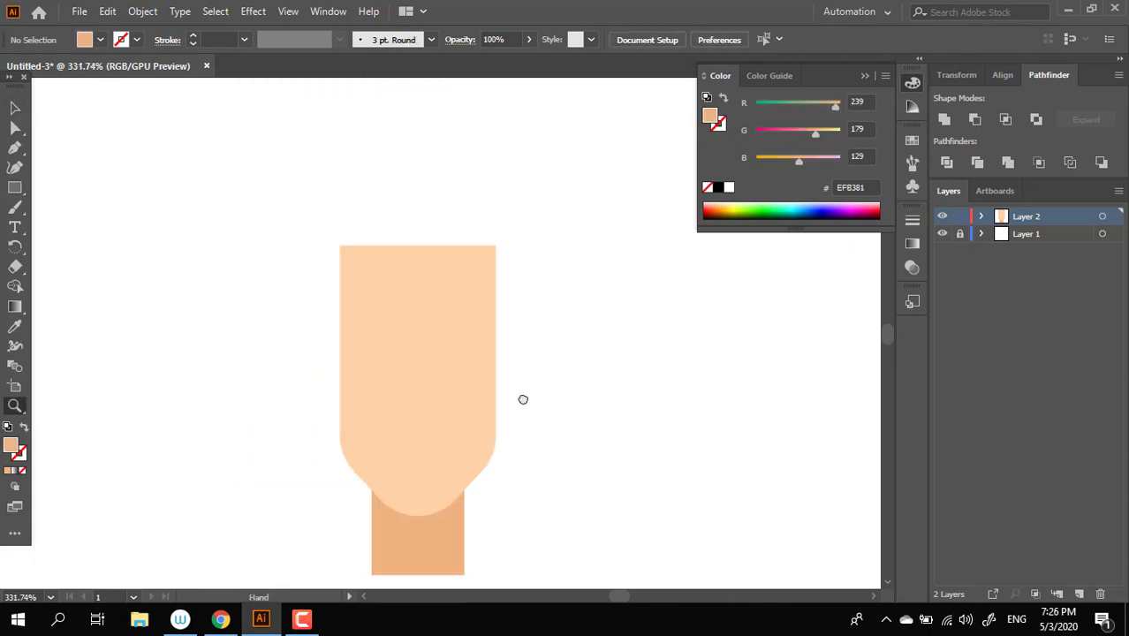
left_click(521, 396)
left_click_drag(543, 513, 453, 364)
left_click_drag(423, 409, 453, 414)
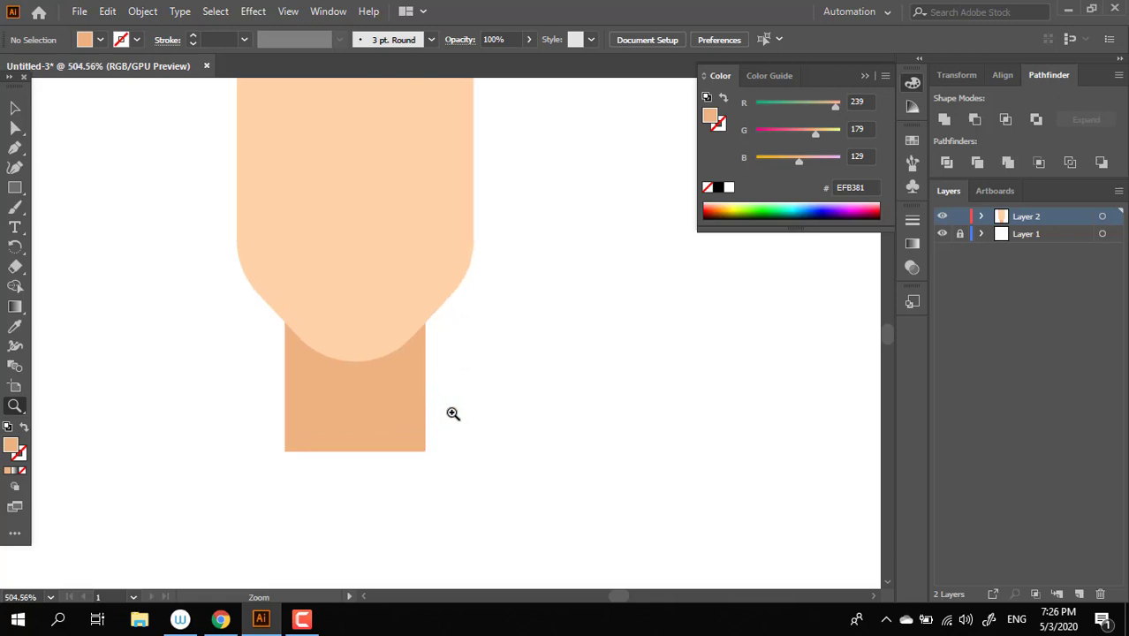
- Make a slightly lower copy of the head shape and colour it darker orange E2965D
left_click(16, 108)
left_click_drag(408, 261, 408, 288)
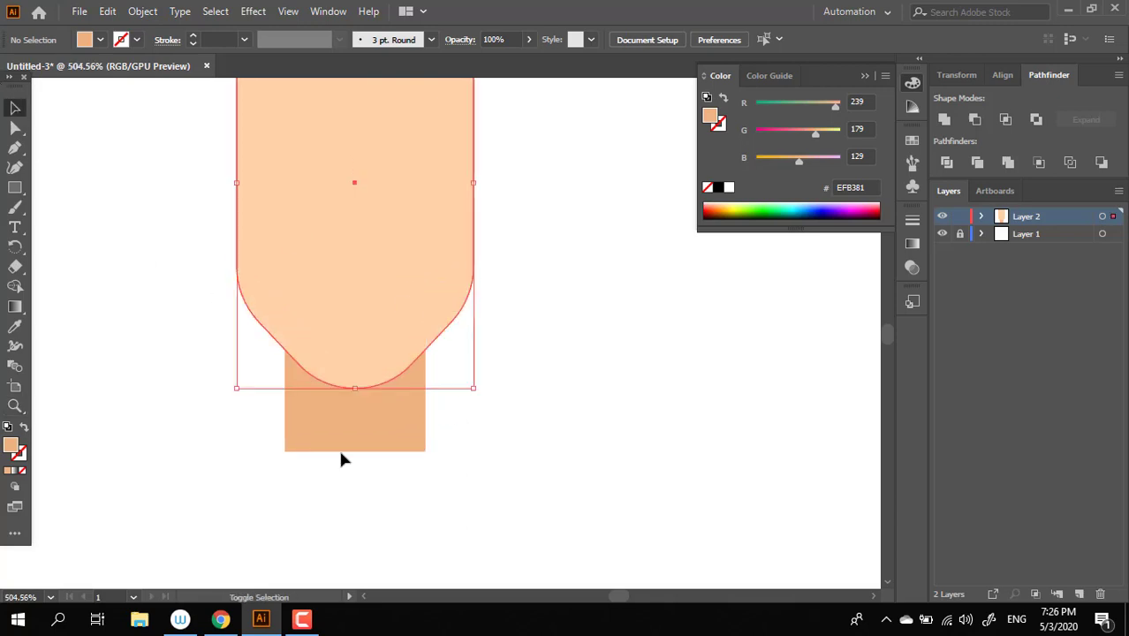
key("i")
left_click(287, 405)
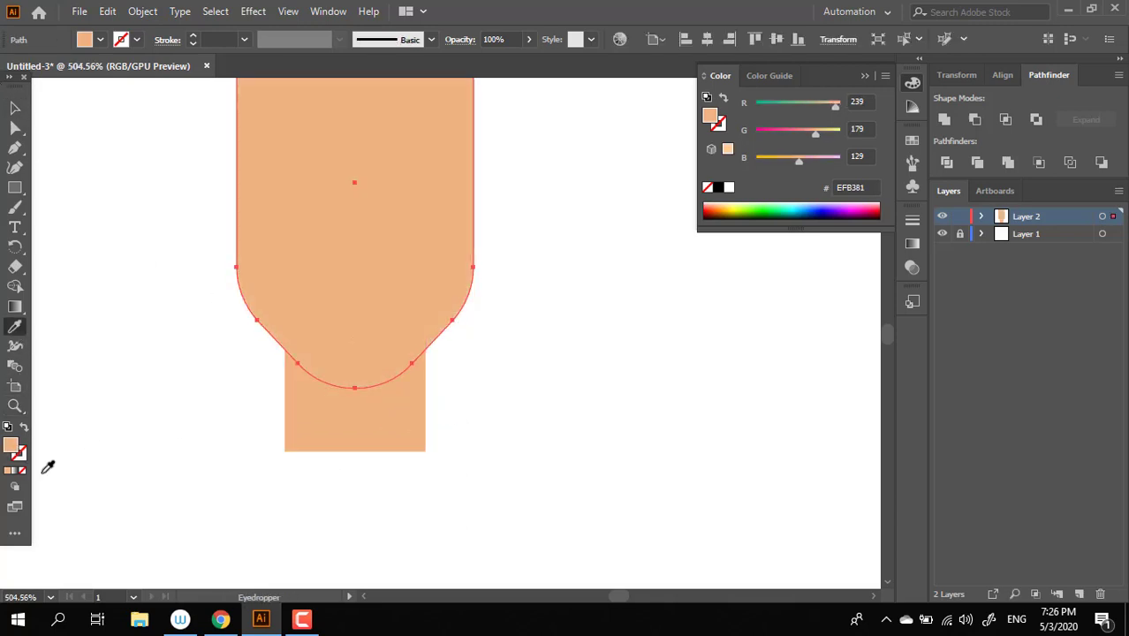
key("ctrl+shift+k")
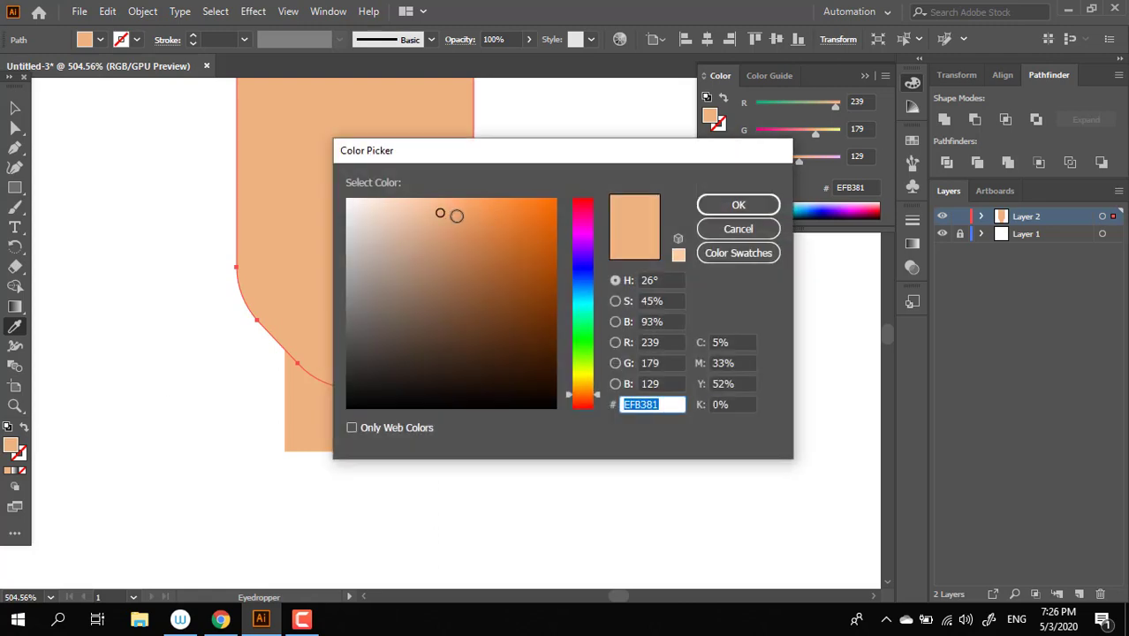
left_click_drag(456, 216, 470, 221)
left_click(742, 202)
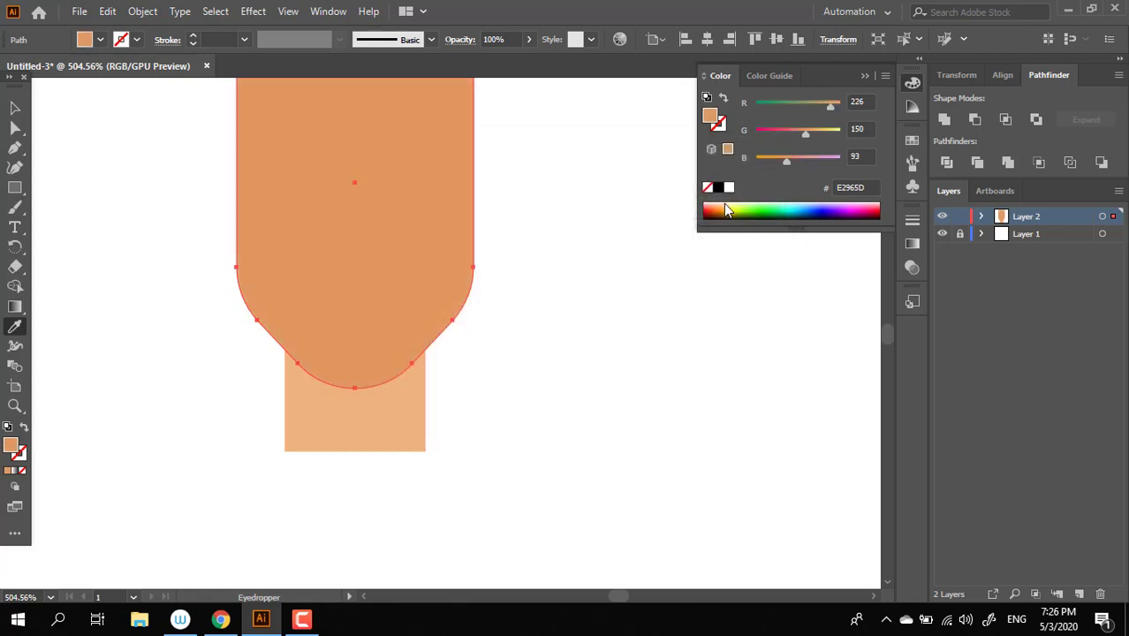
- Nudge the shadow shape up and group it with the neck rectangle
key("v")
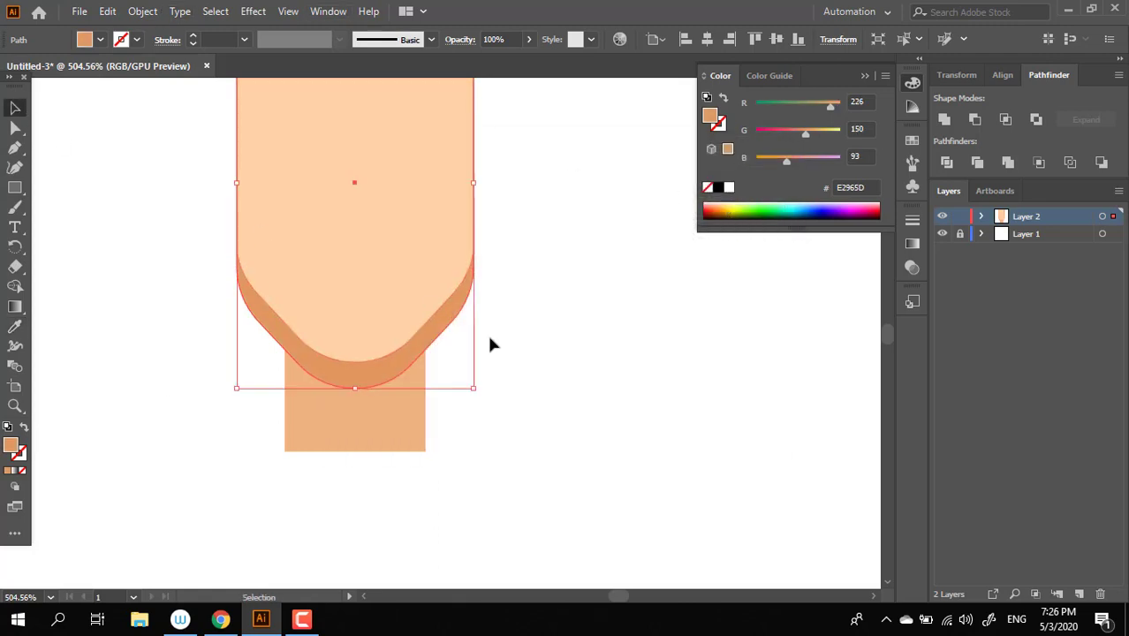
key("Up")
key("Up")
key("Up")
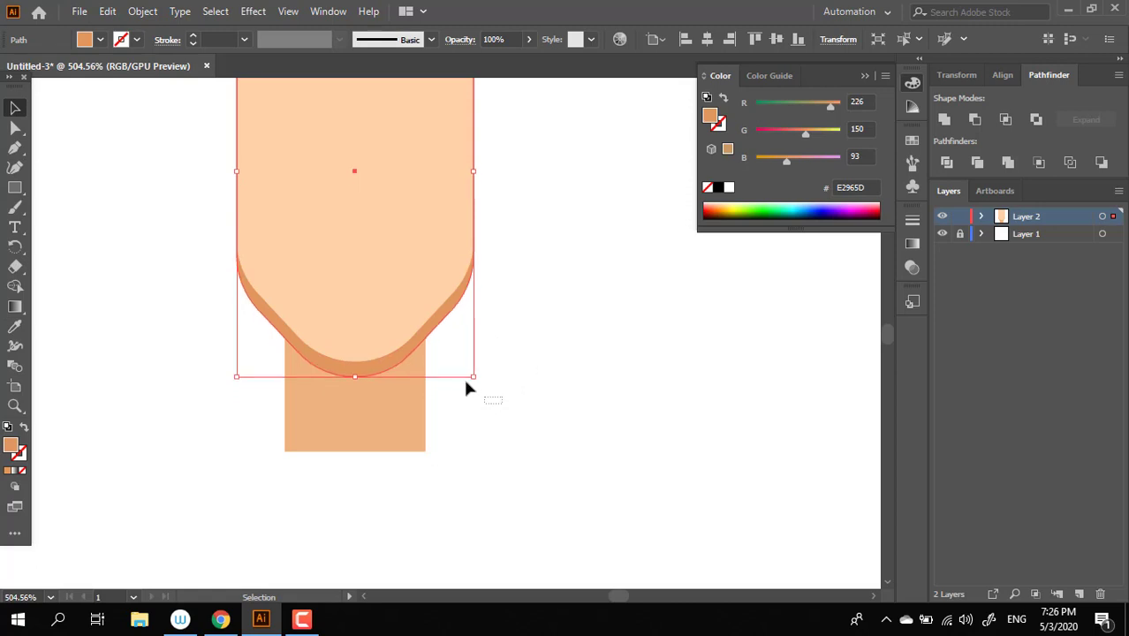
left_click(446, 367)
left_click(428, 336)
left_click(420, 376, "shift")
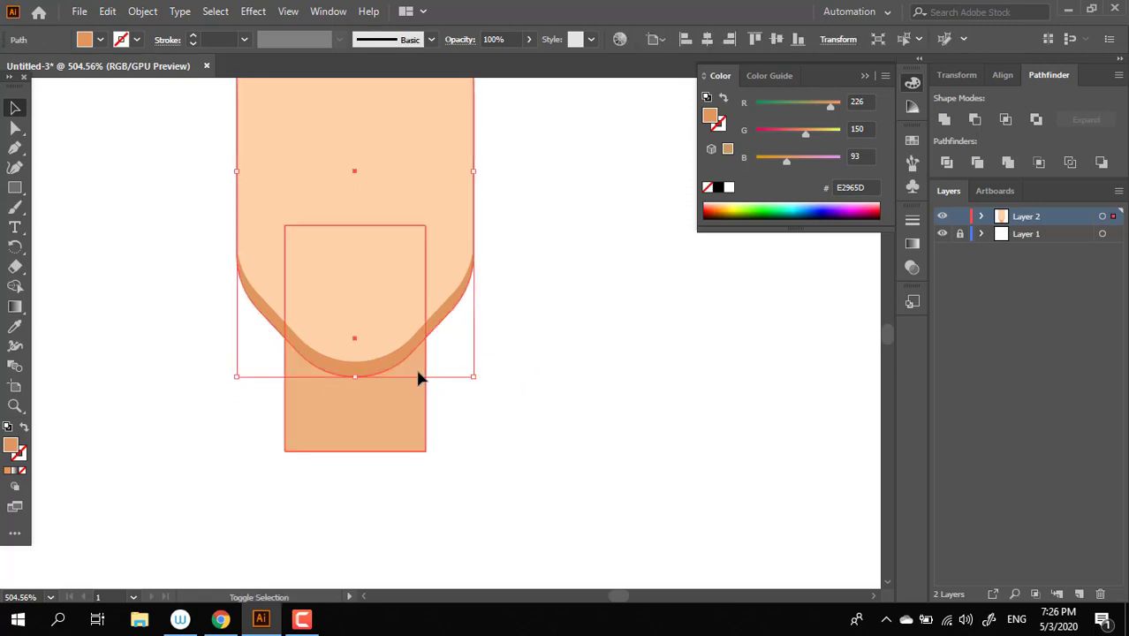
key("ctrl+g")
double_click(402, 391)
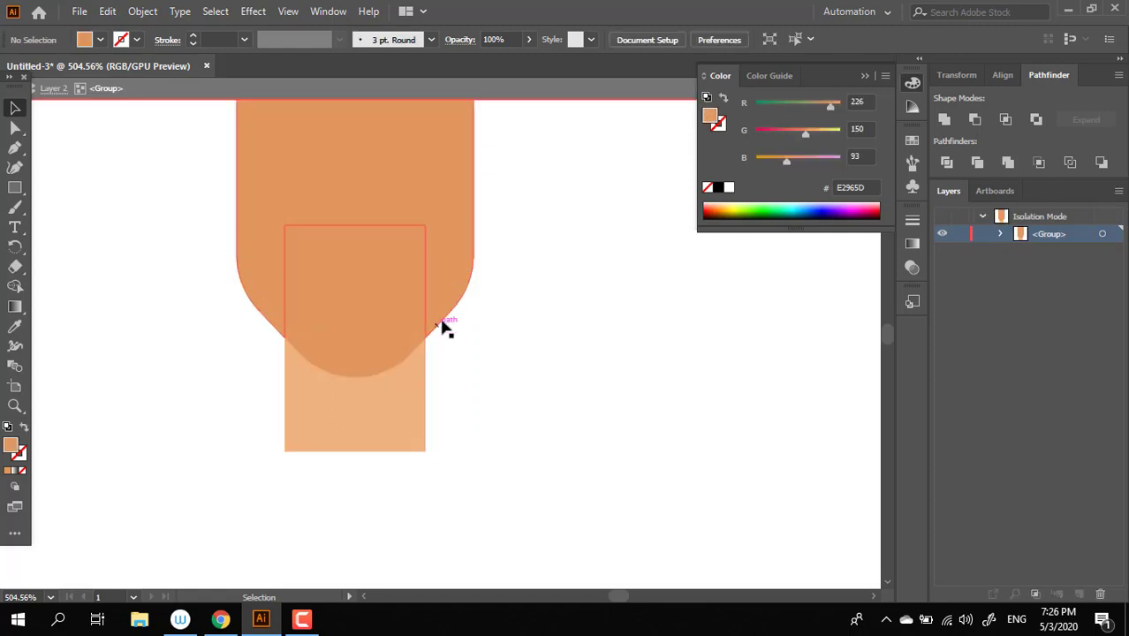
double_click(574, 411)
key("z")
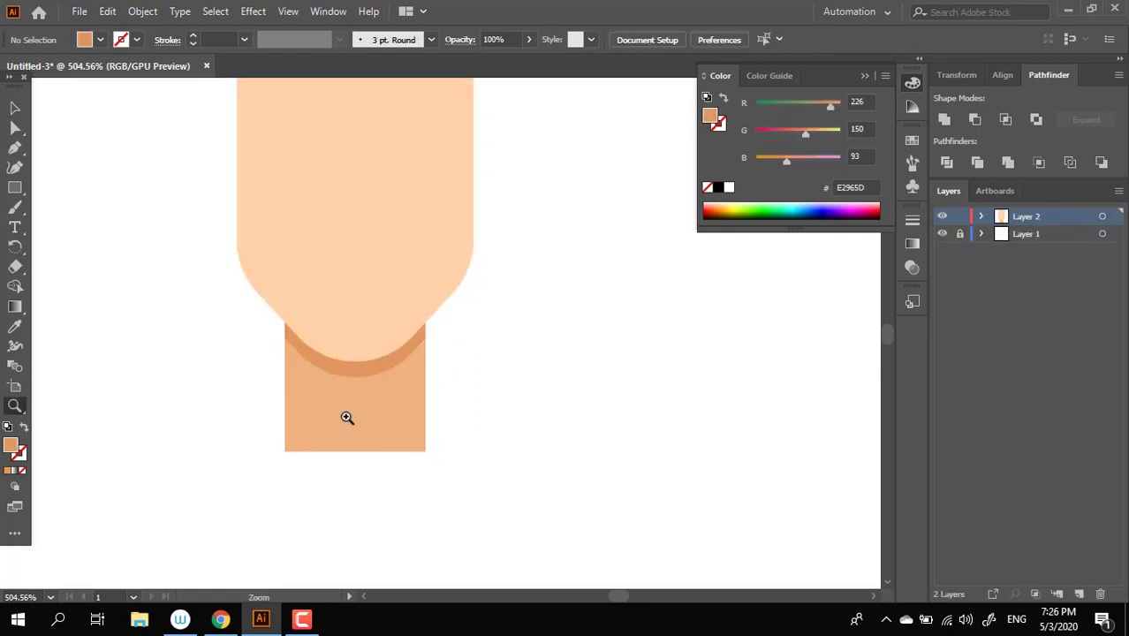
left_click(344, 415)
- Draw a small ellipse on the neck and give it the face's FFD2A9 peach
right_click(15, 187)
left_click(88, 204)
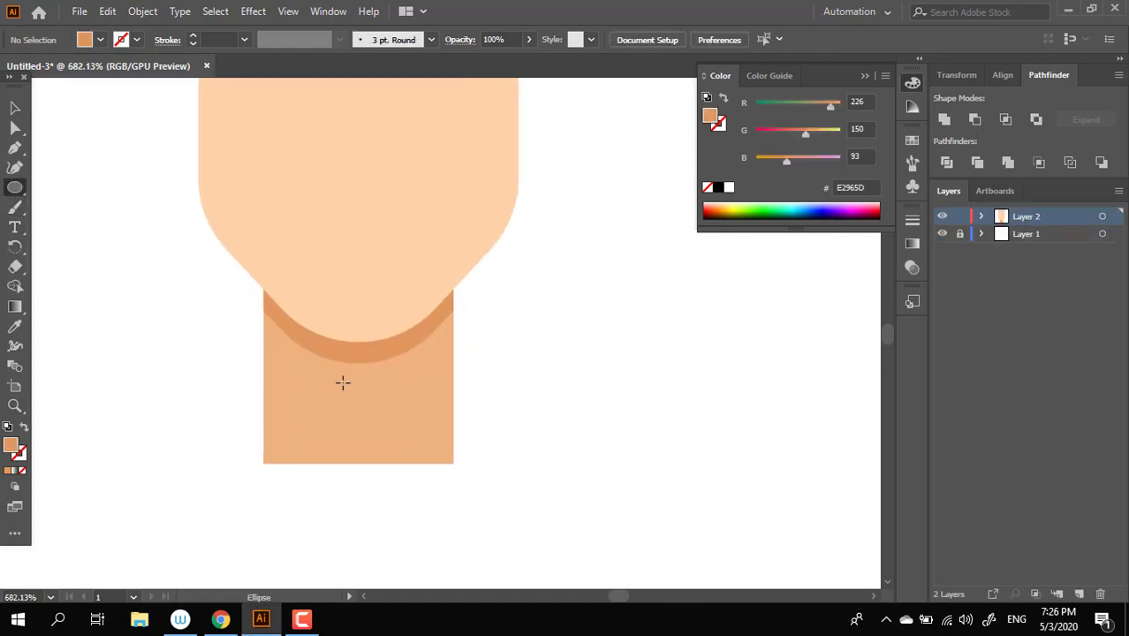
left_click_drag(367, 399, 374, 407)
key("i")
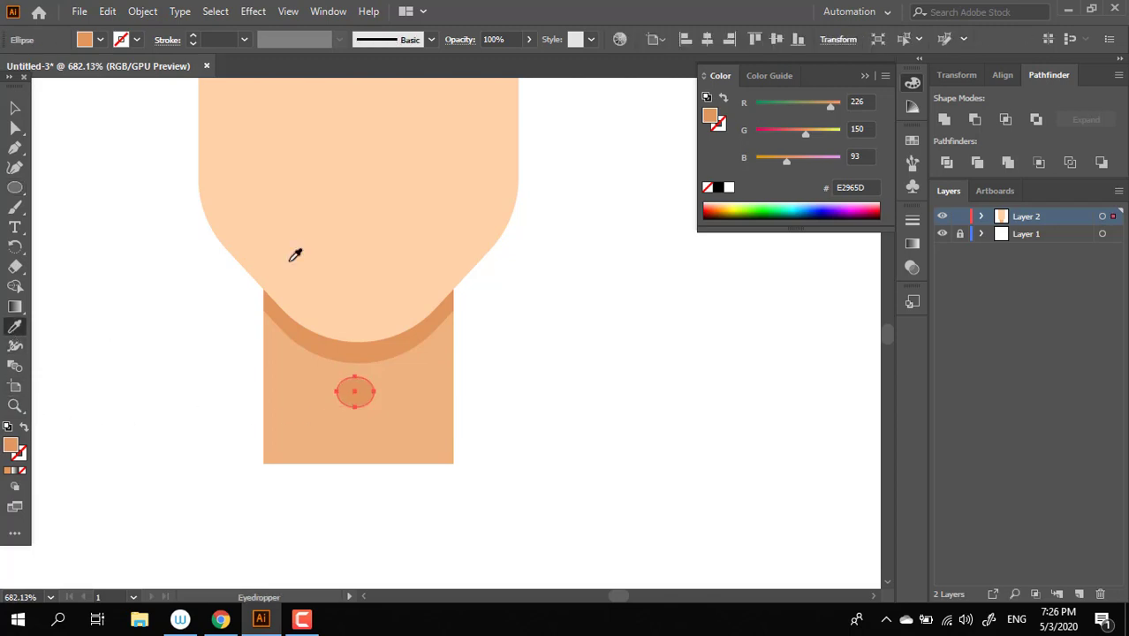
left_click(291, 258)
key("z")
left_click(353, 345)
- Select everything to check the artwork, then zoom in on the upper face
left_click(14, 111)
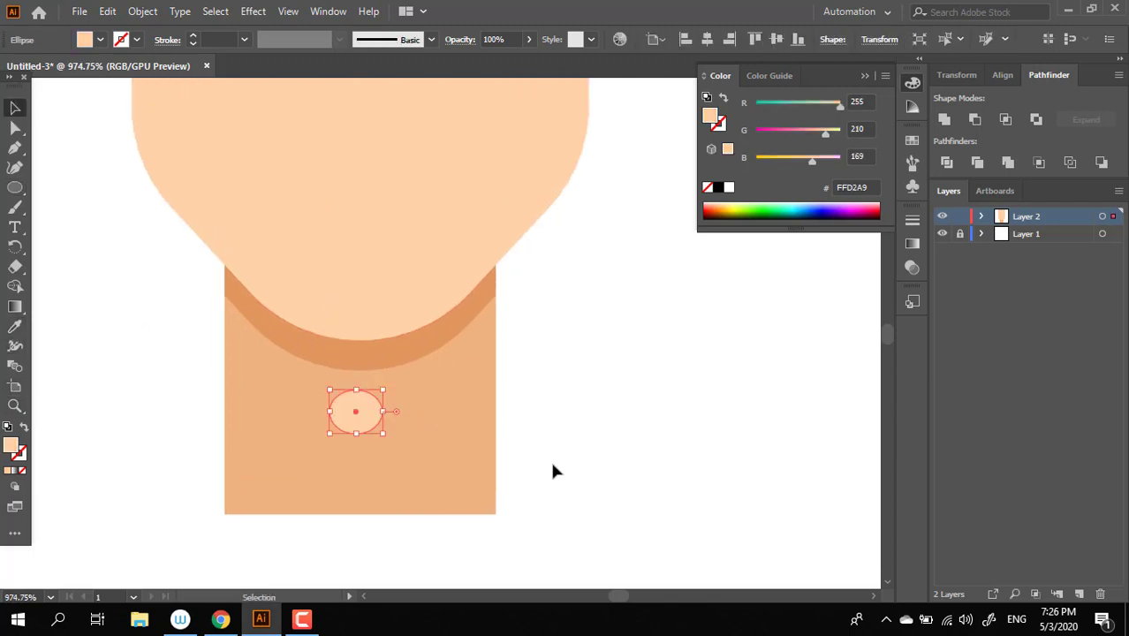
key("ctrl+a")
scroll(553, 469, "up", 1)
left_click(629, 360)
key("z")
left_click(519, 516, "alt")
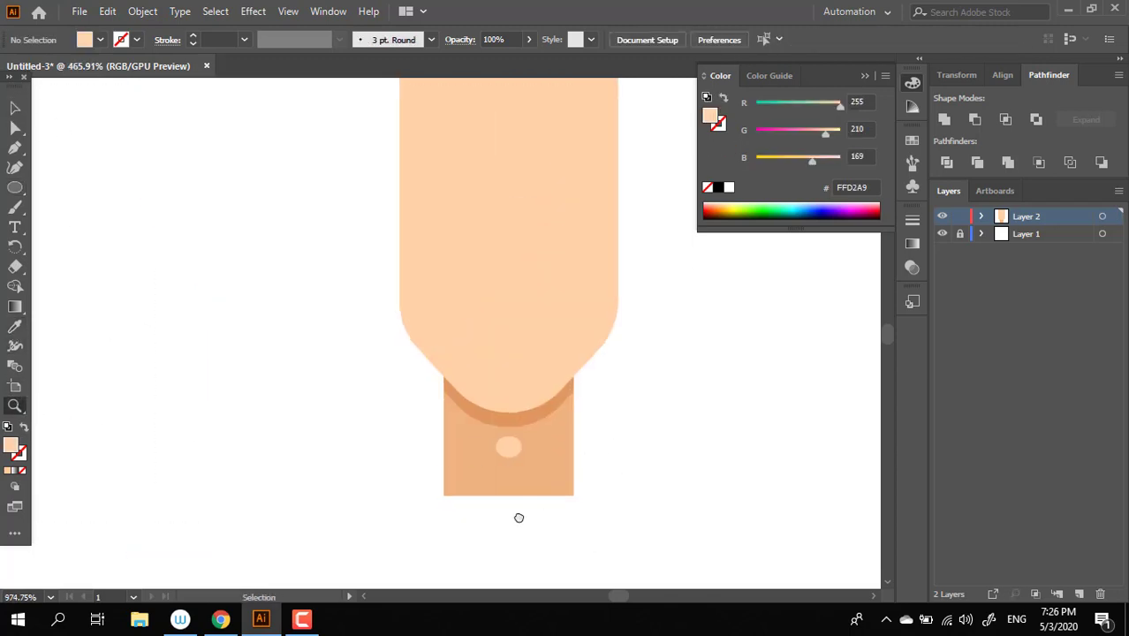
left_click(405, 355, "alt")
mouse_move(426, 371)
left_mouse_down()
mouse_move(467, 415)
mouse_move(405, 313)
mouse_move(479, 358)
mouse_move(520, 332)
mouse_move(574, 369)
left_mouse_up()
- Draw a small rectangle on the upper face and fill it reddish-brown AF604E
left_click(14, 207)
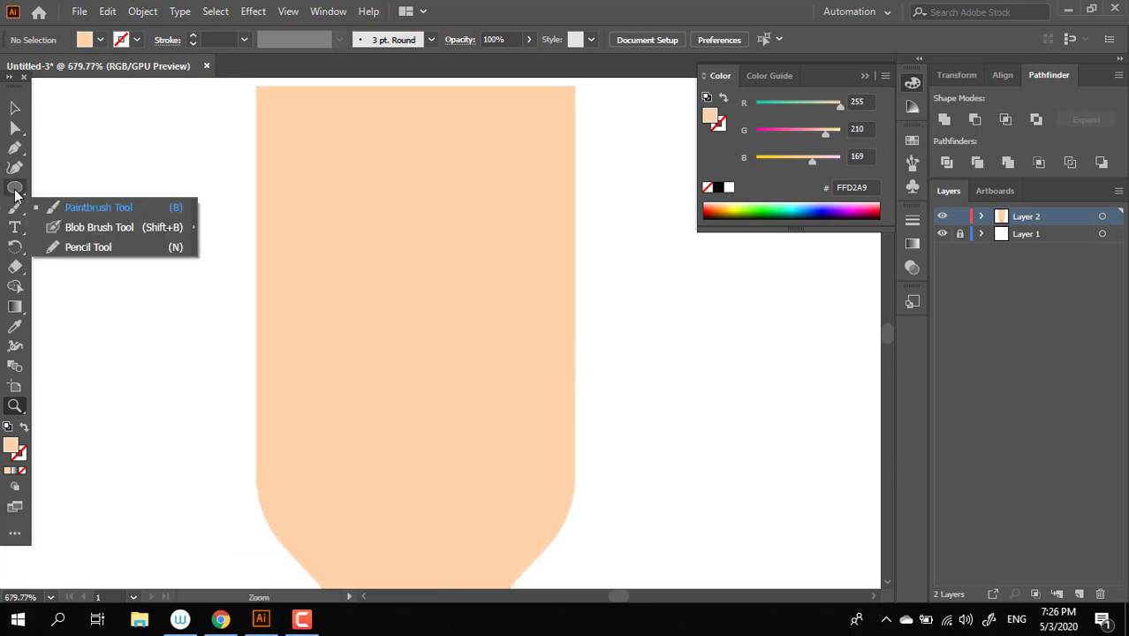
left_click_drag(14, 187, 54, 184)
left_click_drag(424, 223, 525, 273)
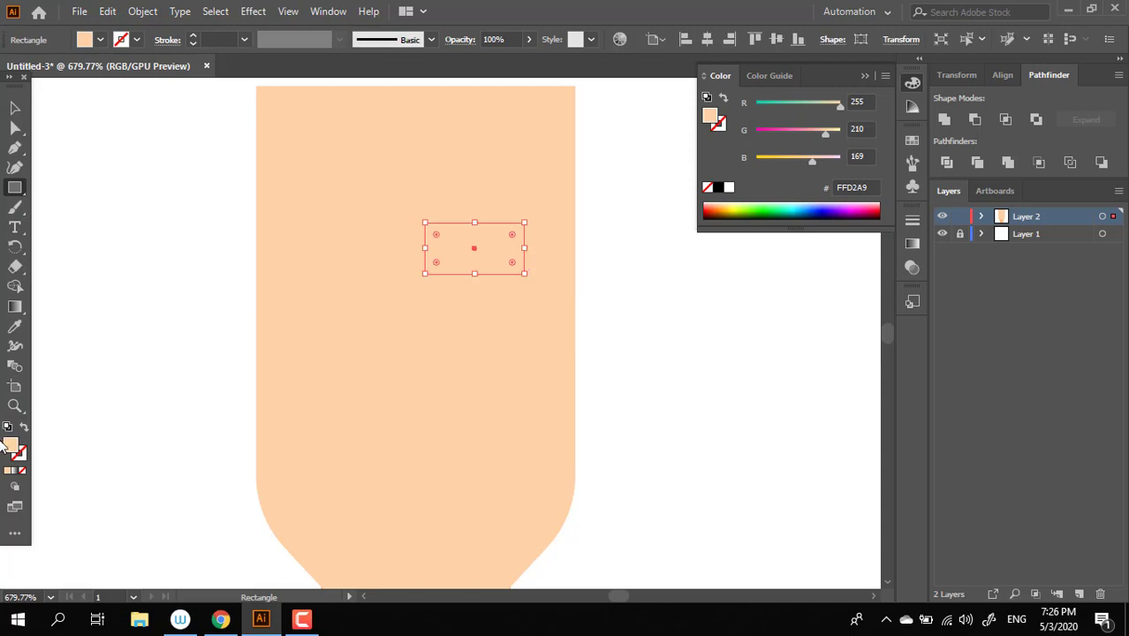
double_click(10, 446)
type("E59351")
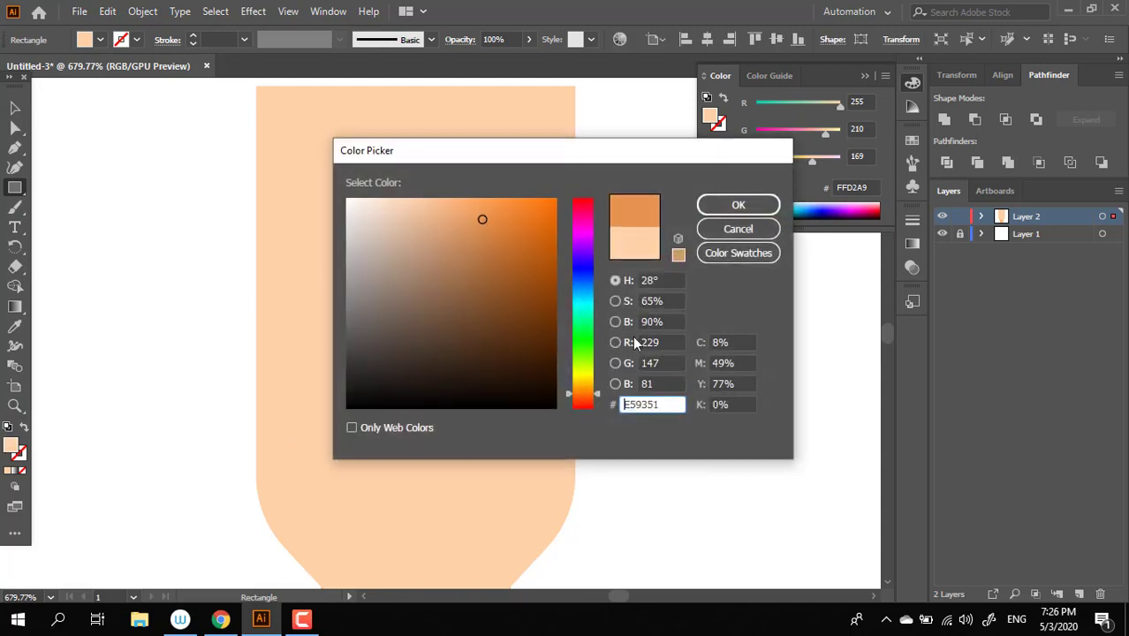
left_click_drag(588, 395, 587, 401)
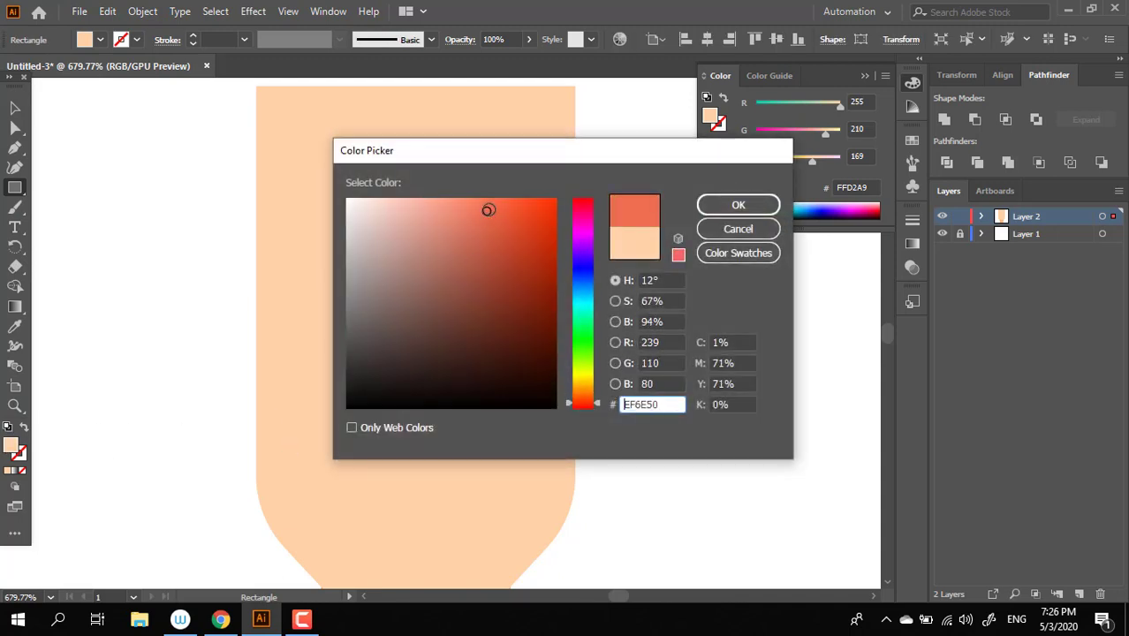
left_click_drag(455, 254, 463, 264)
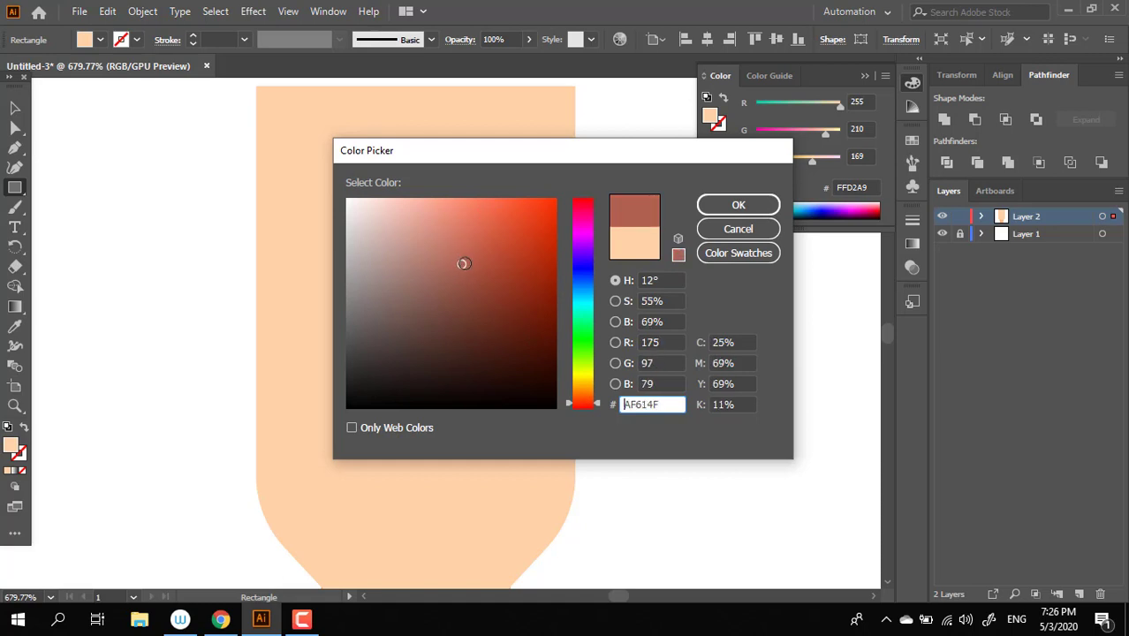
left_click(738, 204)
- Rotate the brown eyebrow slightly clockwise, fine-tuning its angle
key("v")
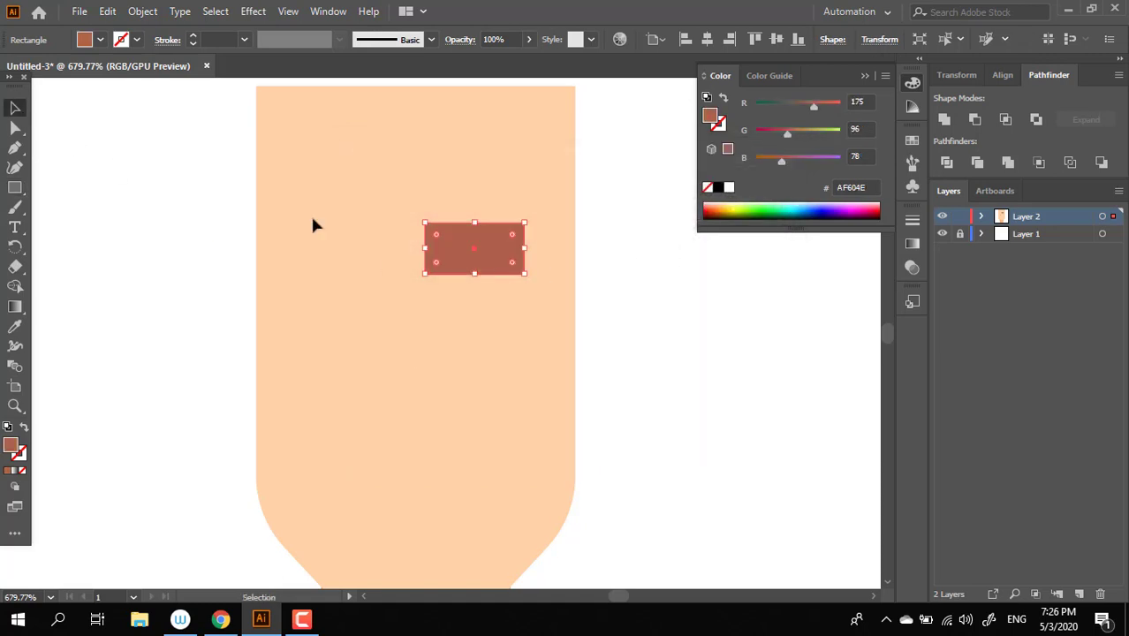
left_click_drag(529, 280, 557, 314)
left_click(683, 356)
key("z")
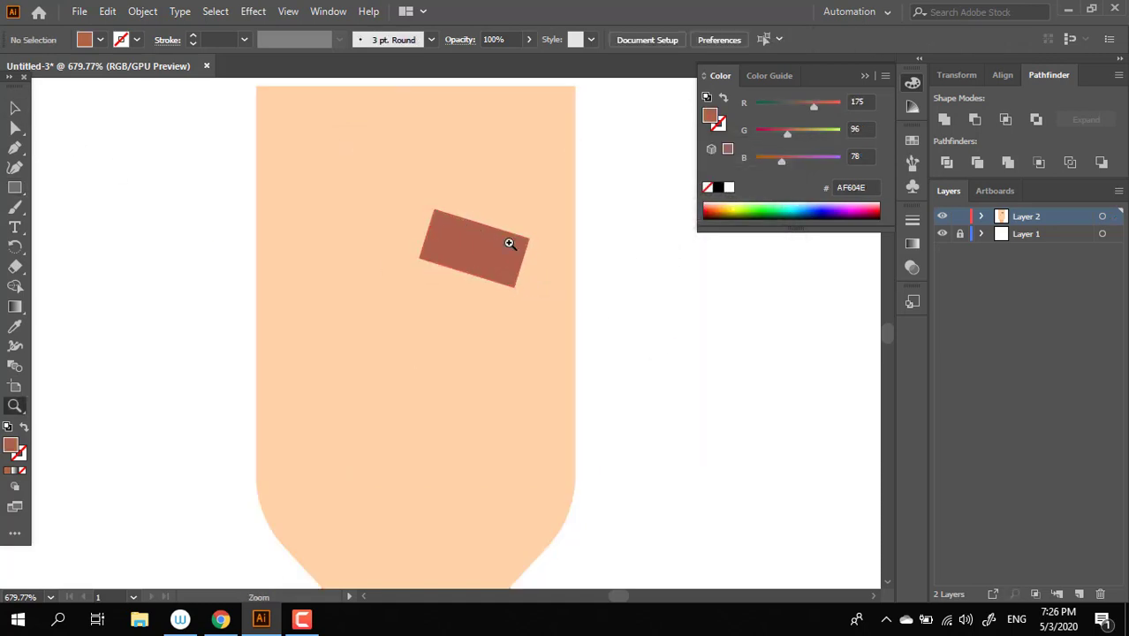
left_click(495, 238)
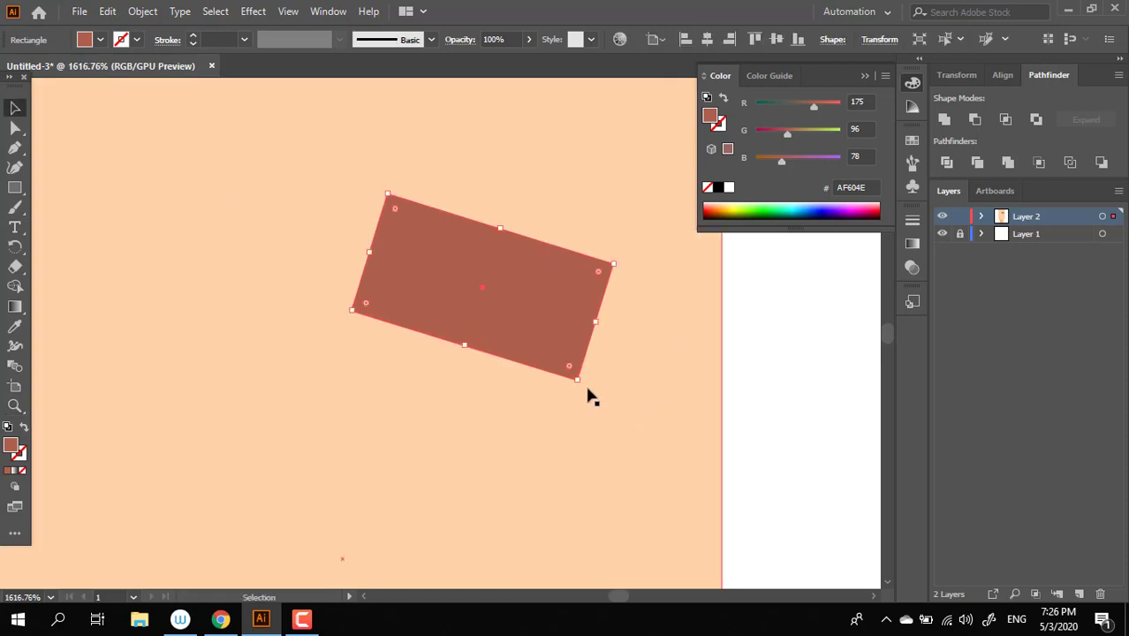
left_click_drag(587, 391, 611, 390)
left_click(852, 442)
key("z")
scroll(554, 240, "up", 2)
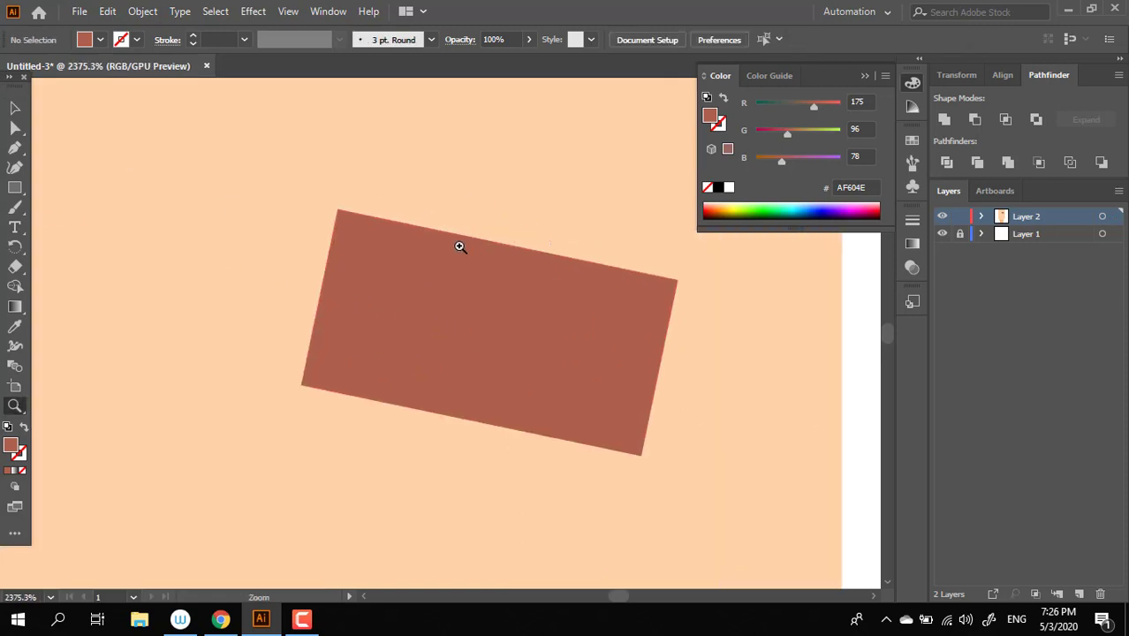
scroll(459, 244, "down", 5)
scroll(469, 305, "up", 5)
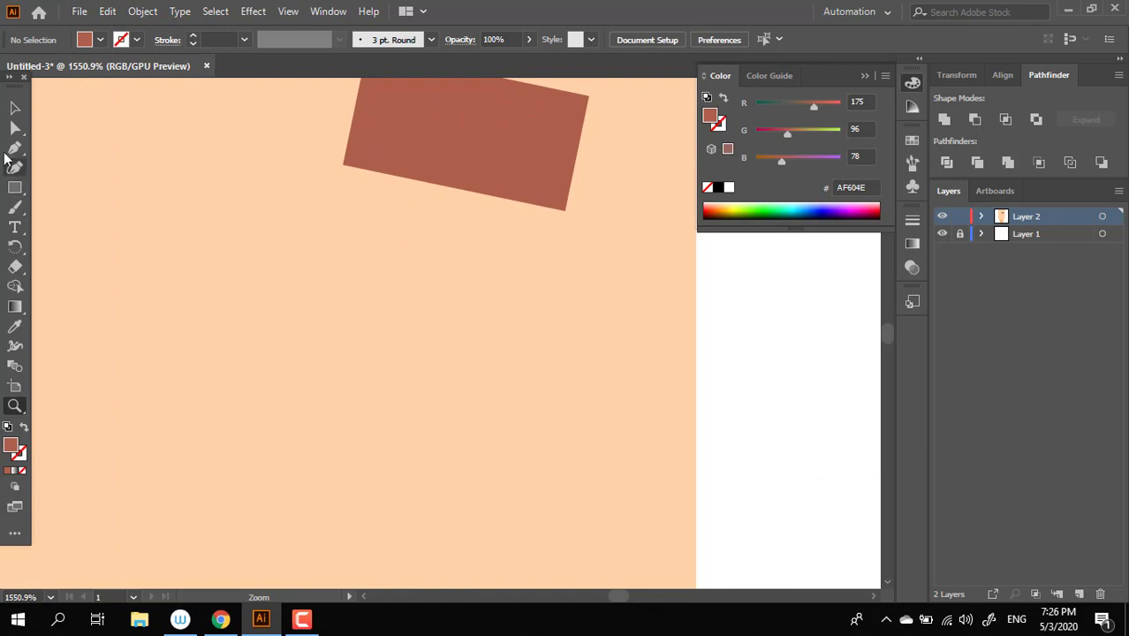
- Draw an arched path below the brow as a brown stroke with round caps
left_click(356, 286)
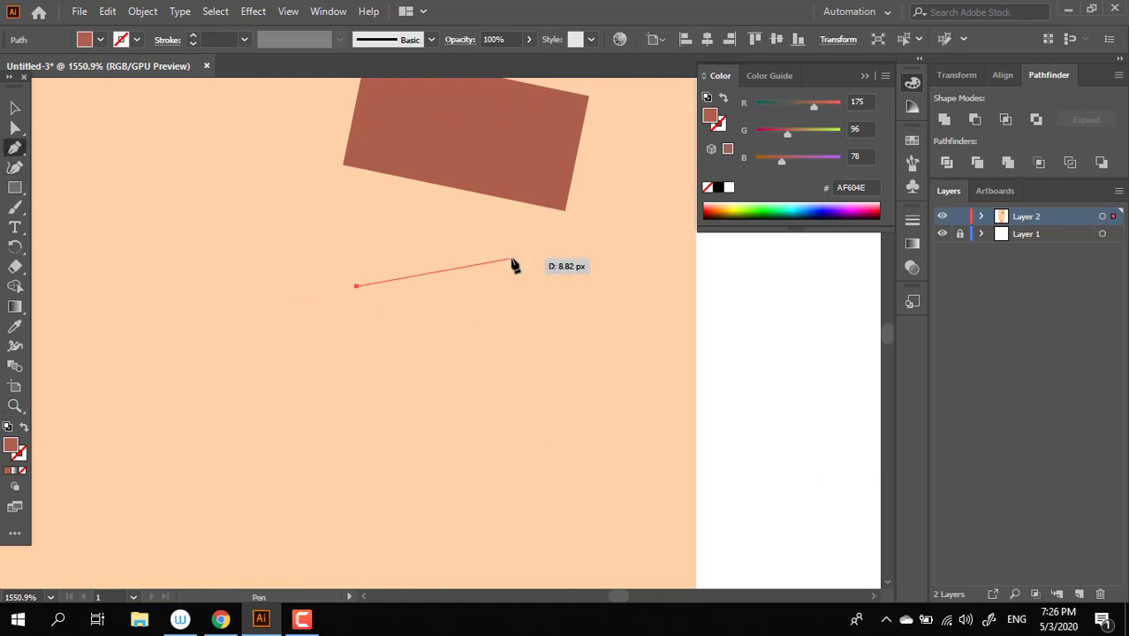
mouse_move(555, 289)
left_mouse_down()
mouse_move(661, 343)
mouse_move(661, 363)
left_mouse_up()
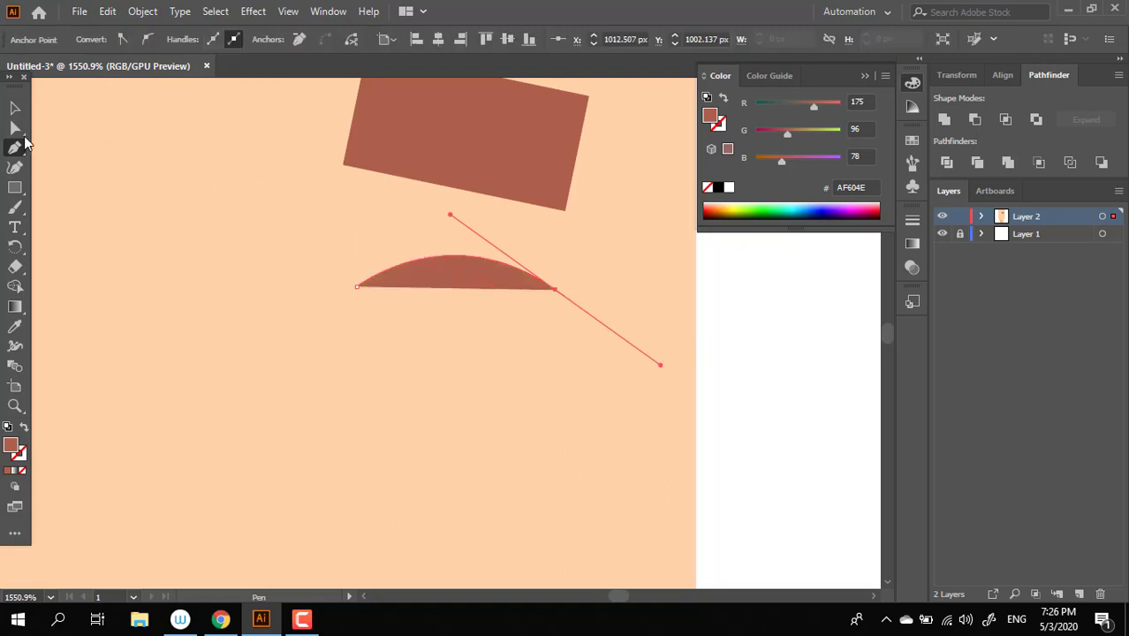
left_click(24, 427)
left_click(15, 107)
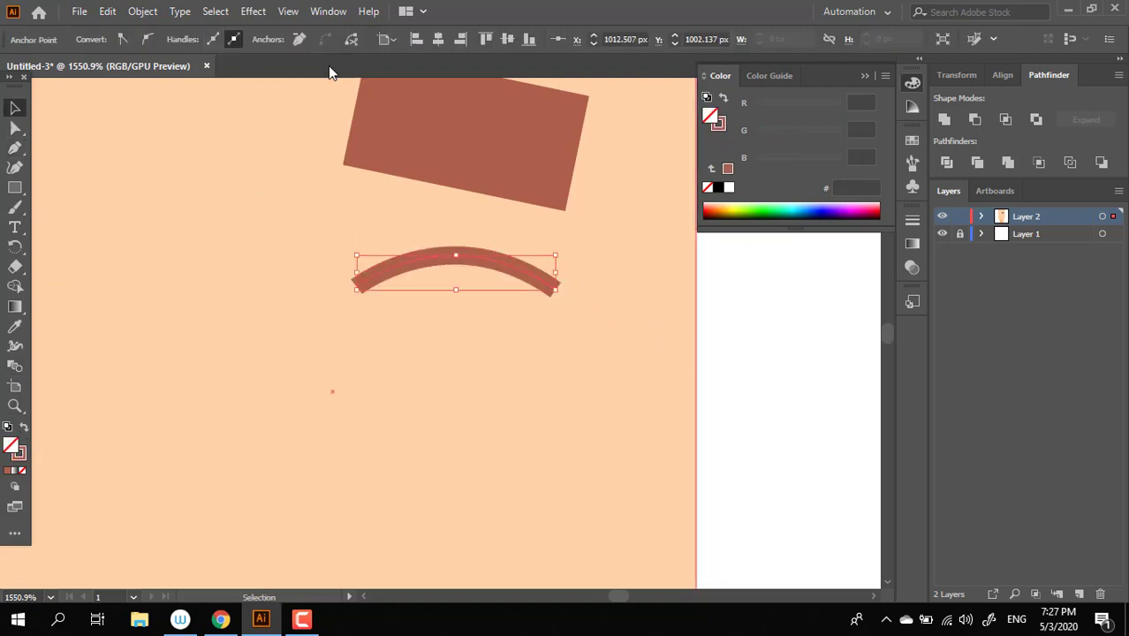
left_click(421, 269)
left_click(166, 41)
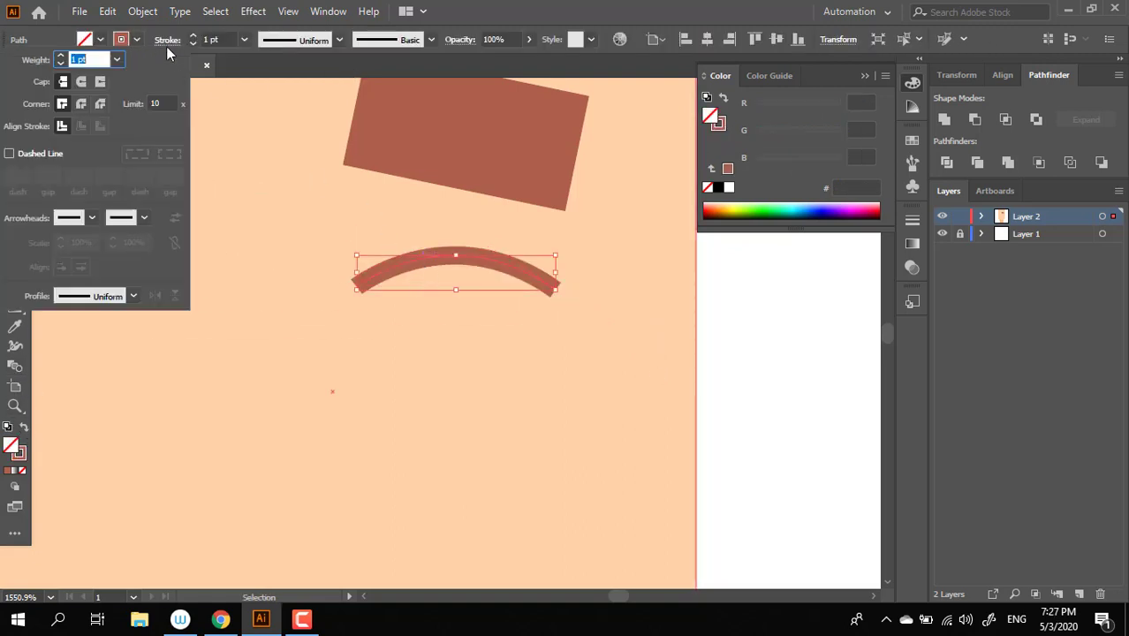
left_click(88, 81)
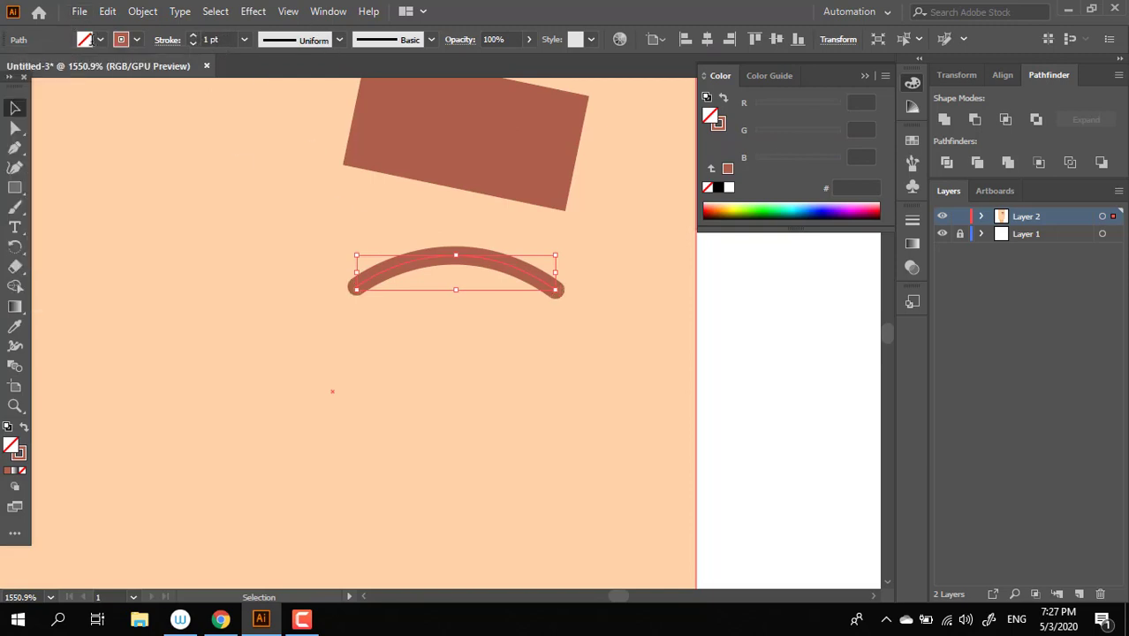
left_click(222, 43)
- Set the arc's stroke to 2.5 pt and apply the first tapered width profile
type("25")
key("Return")
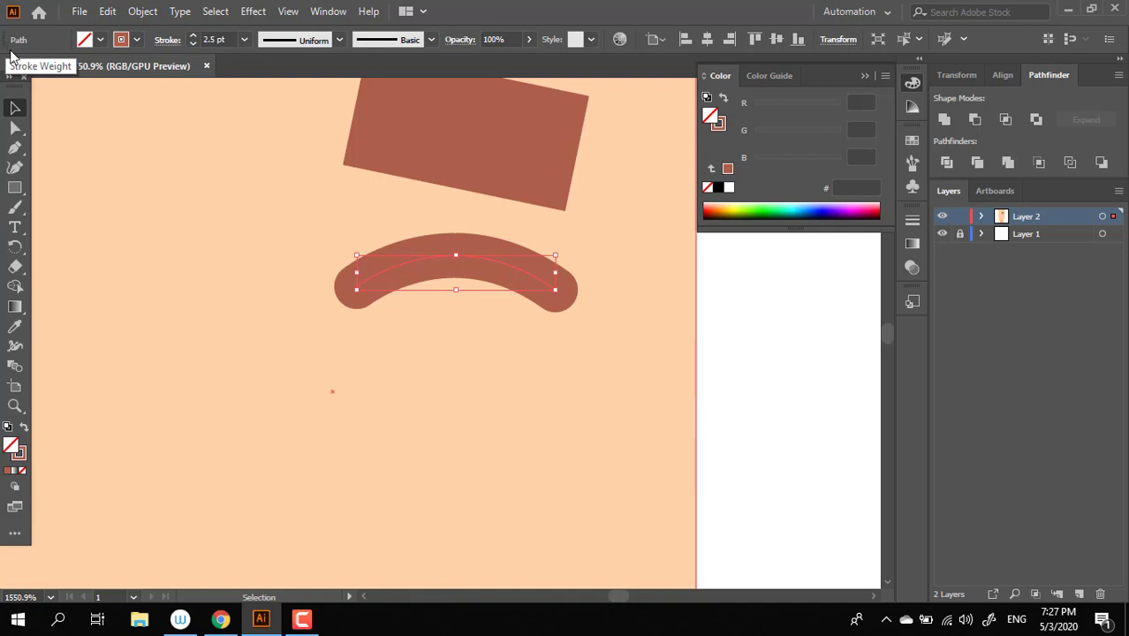
left_click(283, 41)
left_click(281, 99)
key("z")
left_click(521, 307)
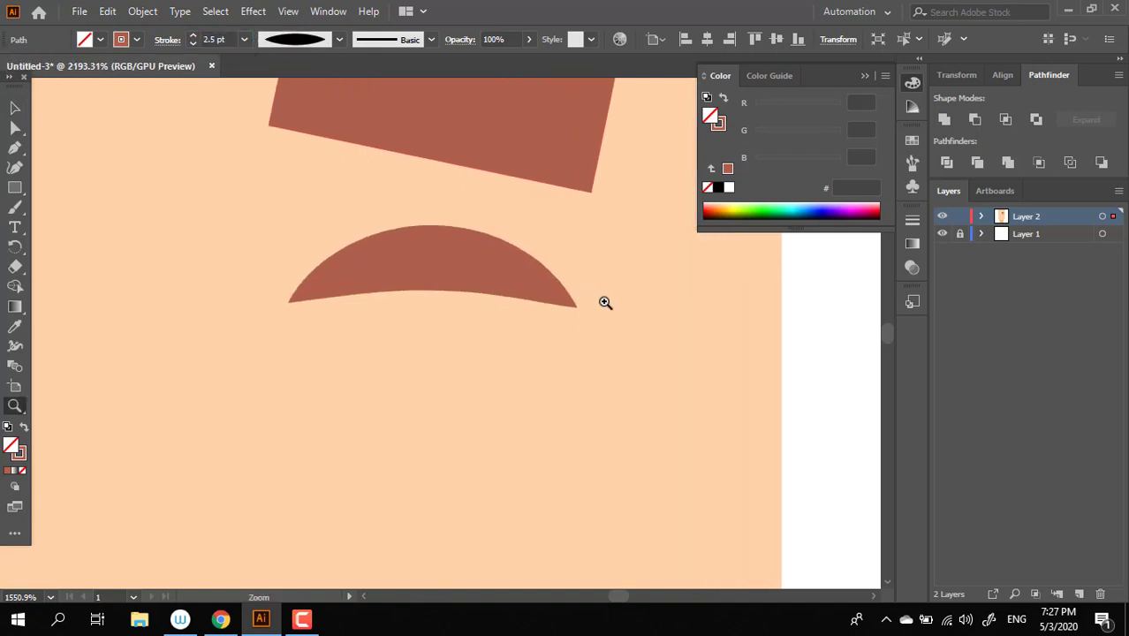
right_click(15, 187)
- Draw a small solid brown circle and move it up into the eyelid arc
key("l")
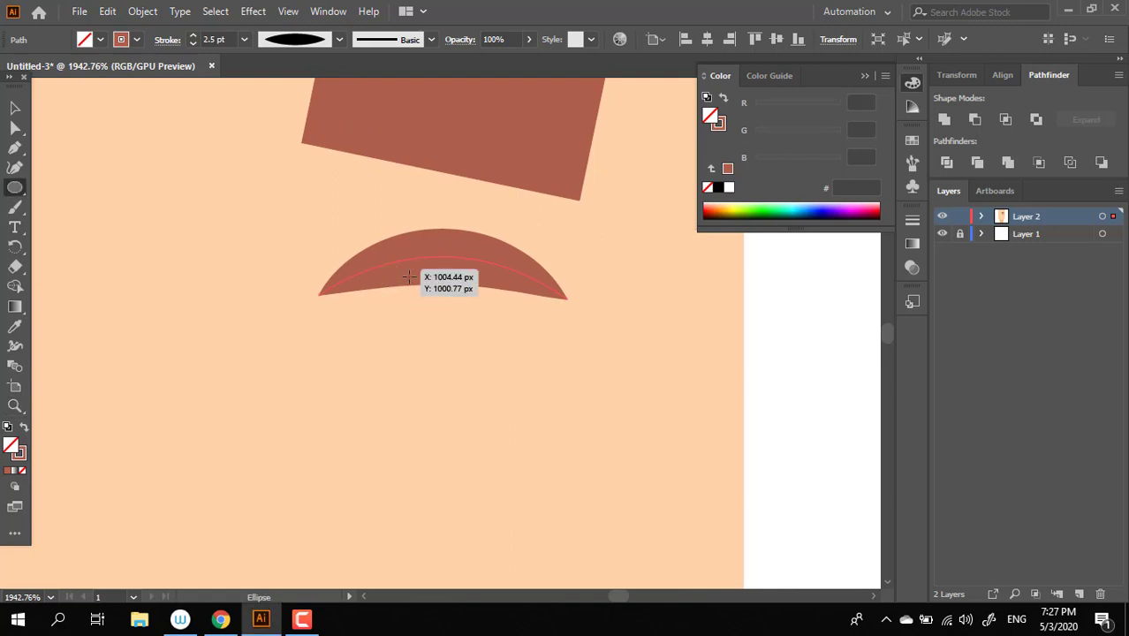
mouse_move(431, 311)
left_mouse_down()
mouse_move(475, 308)
mouse_move(461, 304)
left_mouse_up()
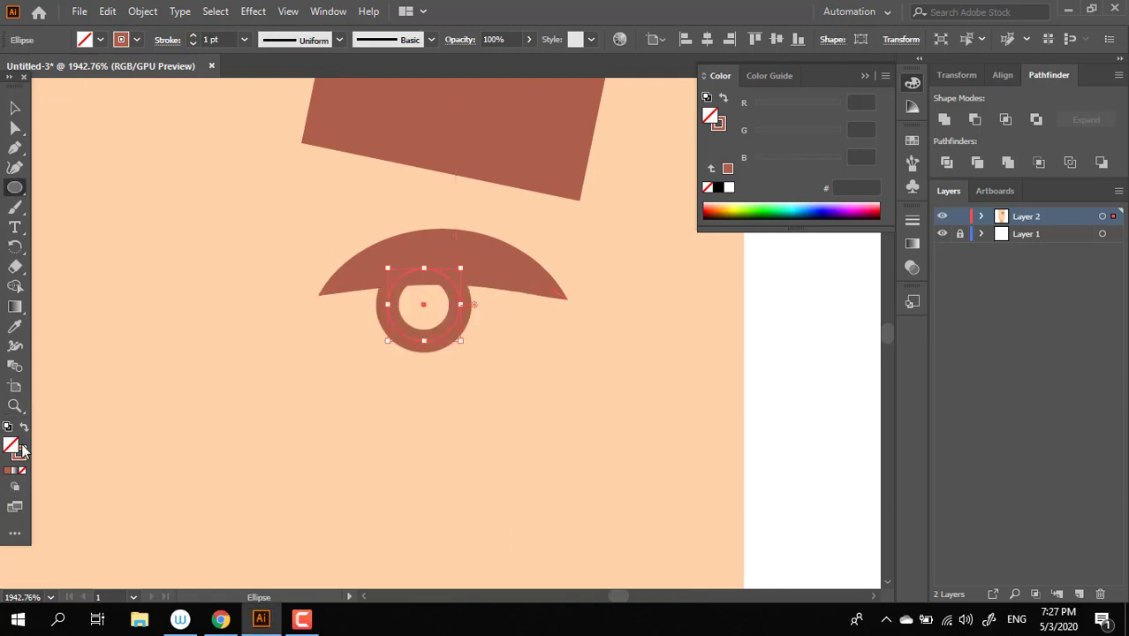
left_click(24, 428)
left_click(11, 107)
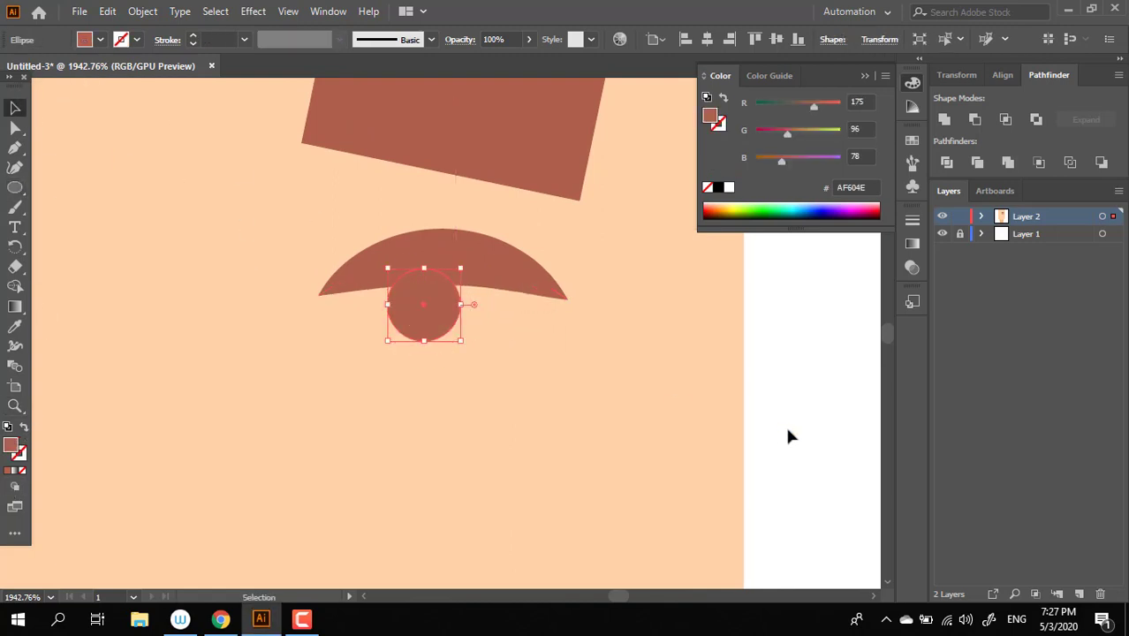
left_click(454, 333)
left_click_drag(424, 301, 439, 283)
- Zoom in on the eye and fine-tune the pupil's position within the arc
key("z")
left_click(479, 323, "alt")
left_click_drag(549, 390, 556, 501)
left_click(555, 501)
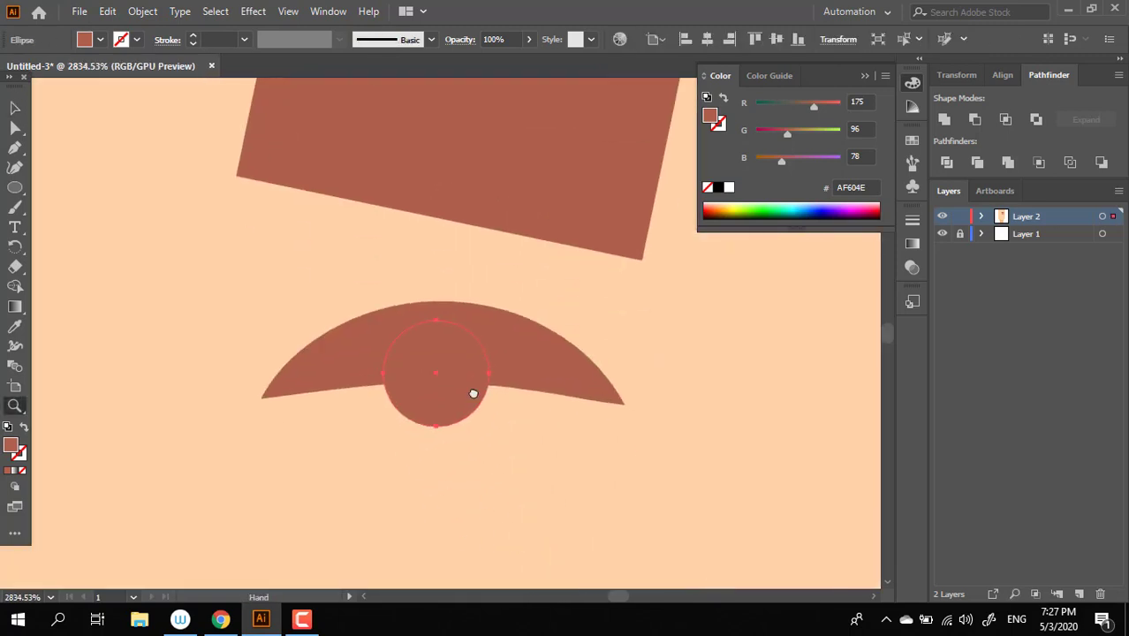
key("v")
left_click_drag(365, 269, 388, 302)
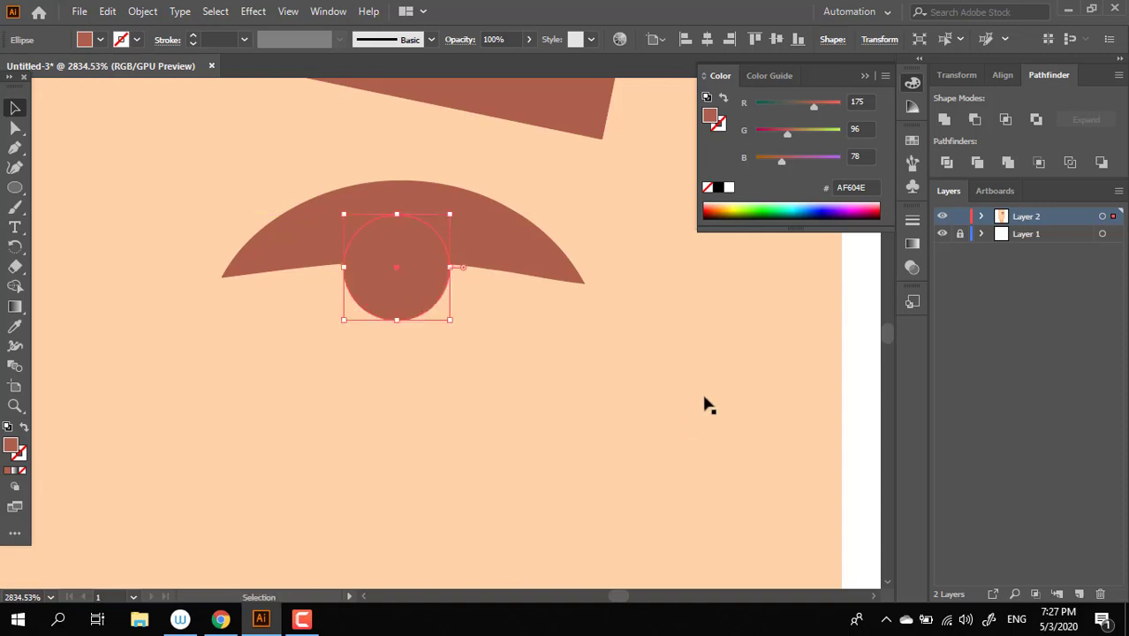
- Expand the eyelid arc's stroke into a filled shape with Object > Expand Appearance
key("z")
left_click(14, 107)
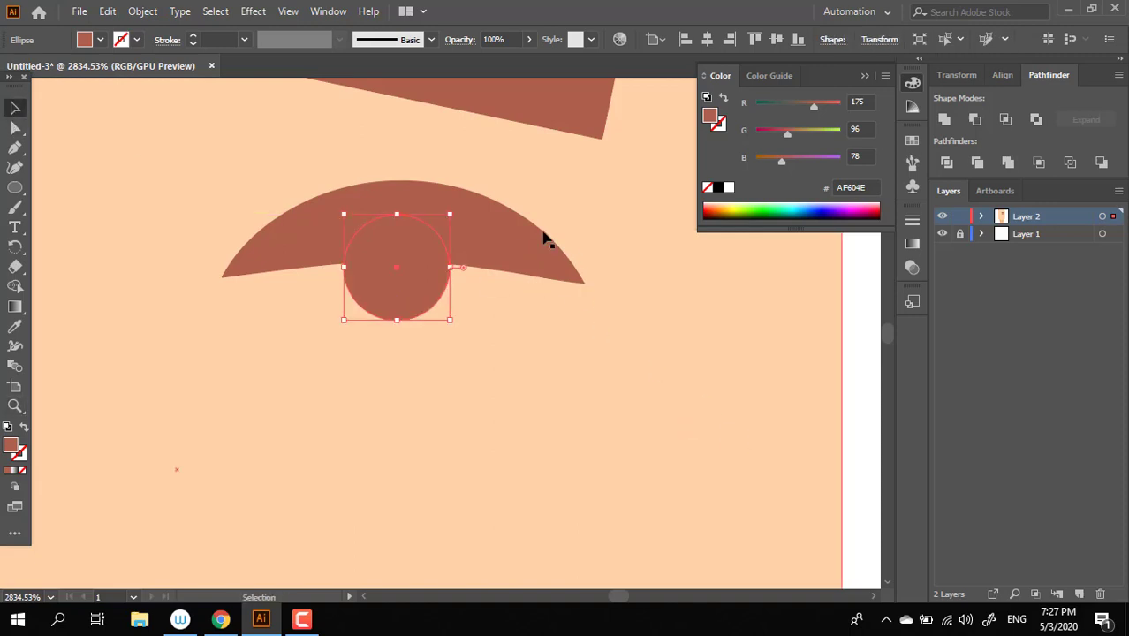
left_click(471, 232)
left_click(142, 10)
left_click(234, 219)
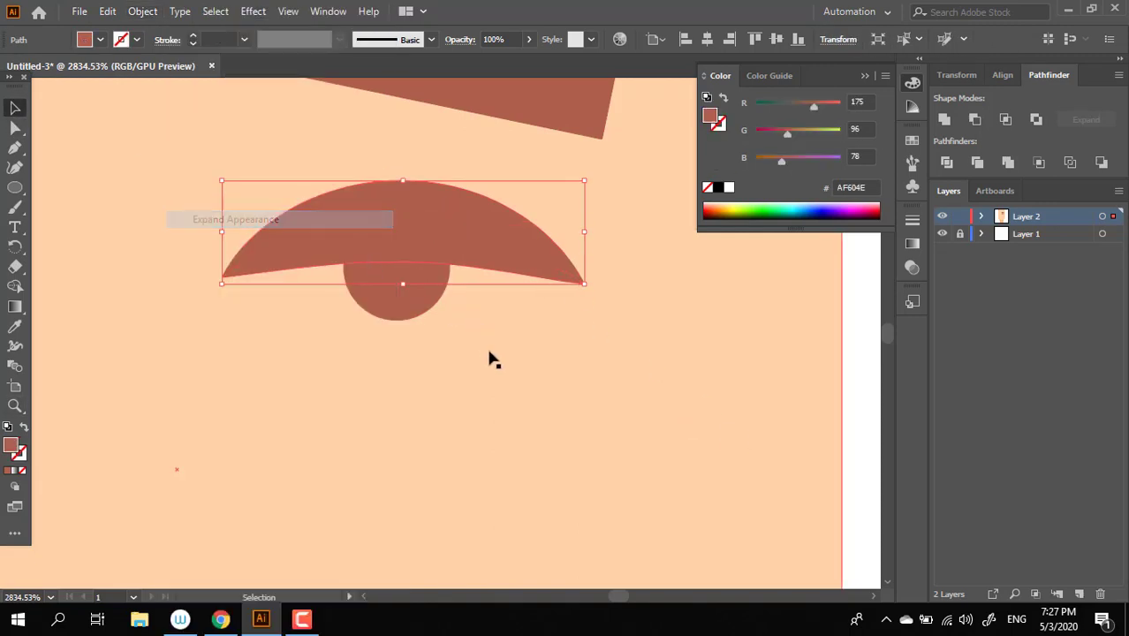
key("z")
left_click_drag(433, 297, 265, 297)
left_click(14, 107)
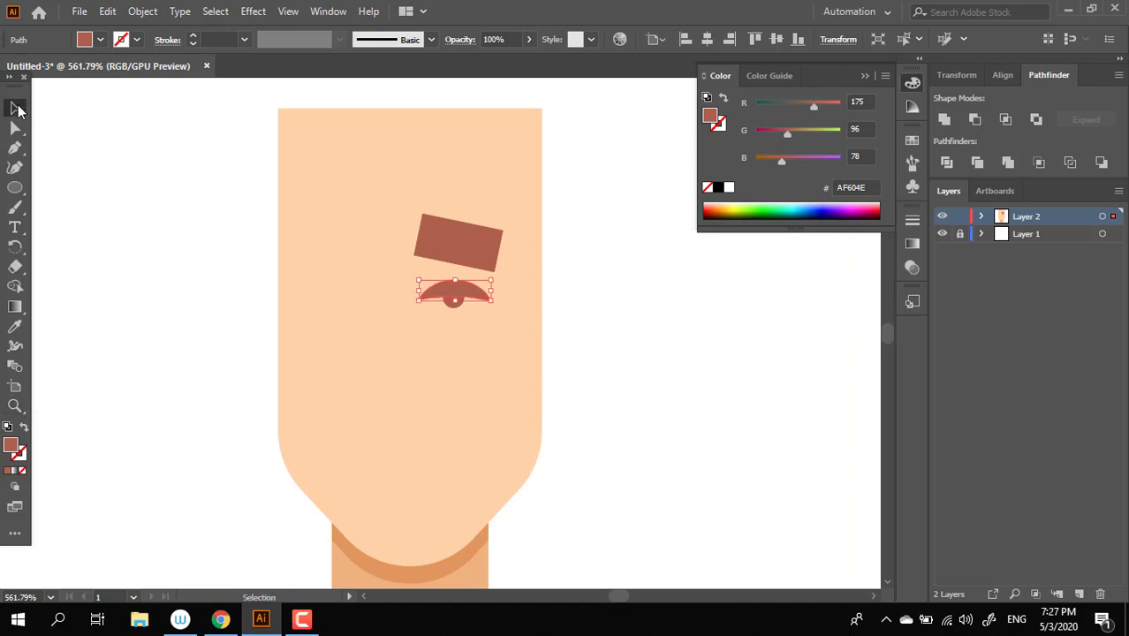
left_click(605, 403)
- Nudge the pupil circle into its final place beneath the arc
key("z")
left_click(597, 362)
left_click(530, 353)
left_click(452, 328)
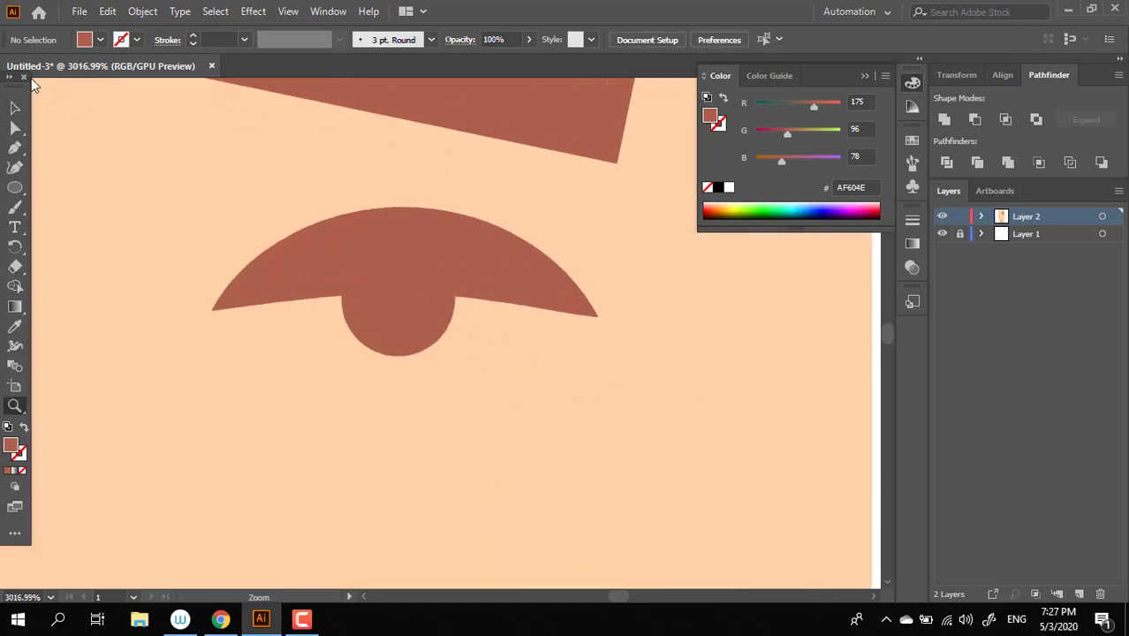
left_click_drag(381, 318, 384, 322)
key("z")
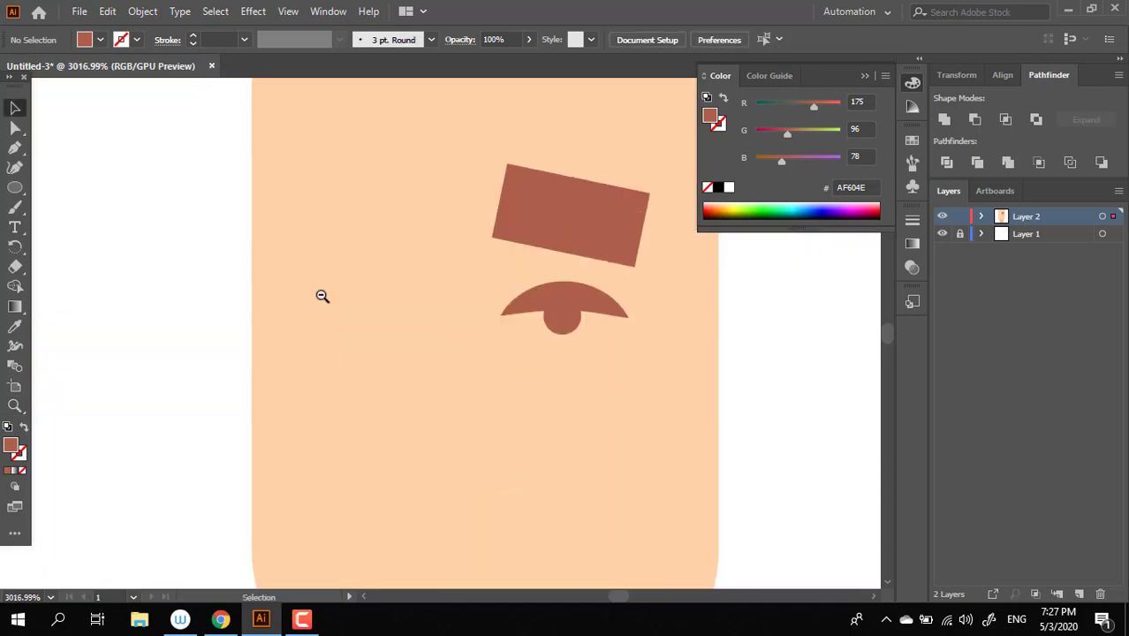
left_click_drag(322, 295, 250, 287)
- Group the pupil circle and eyelid arc into one eye
left_click(14, 107)
key("z")
left_click(674, 331)
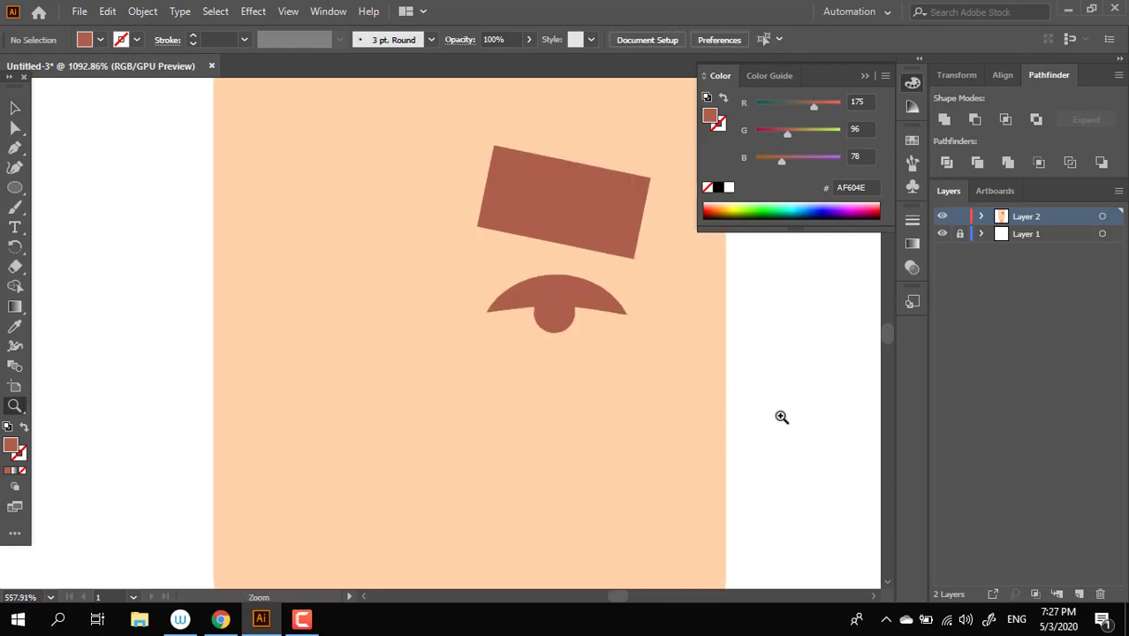
left_click(574, 288)
left_click(521, 276)
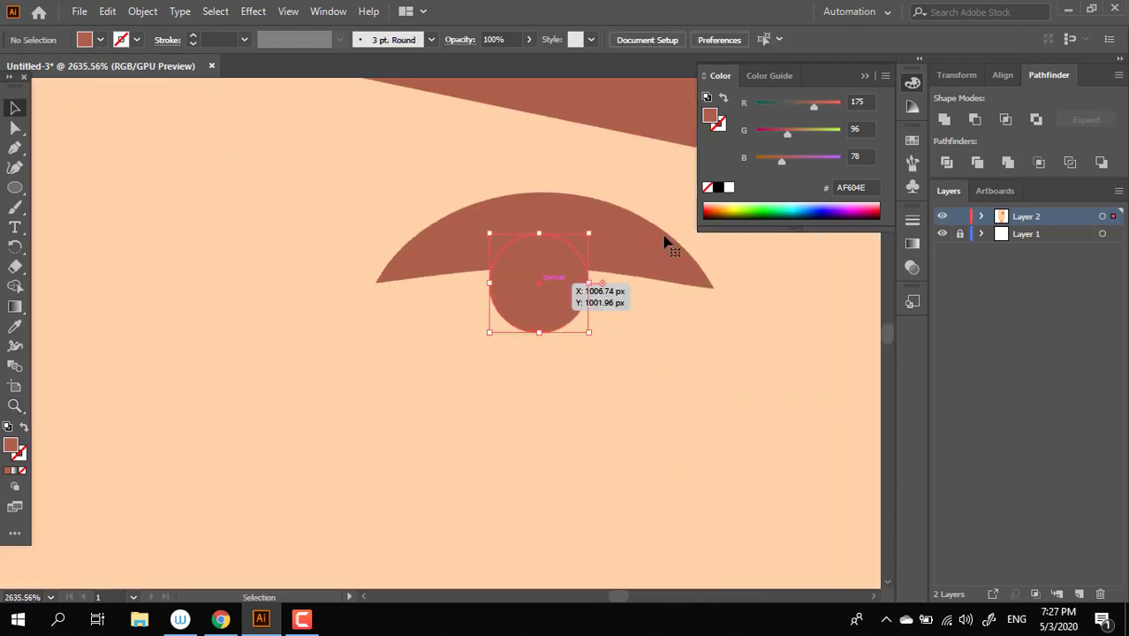
left_click(658, 247, "shift")
right_click(644, 251)
left_click(685, 346)
- Alt-drag a copy of the eye to the left and reflect it vertically
left_click_drag(623, 227, 386, 260)
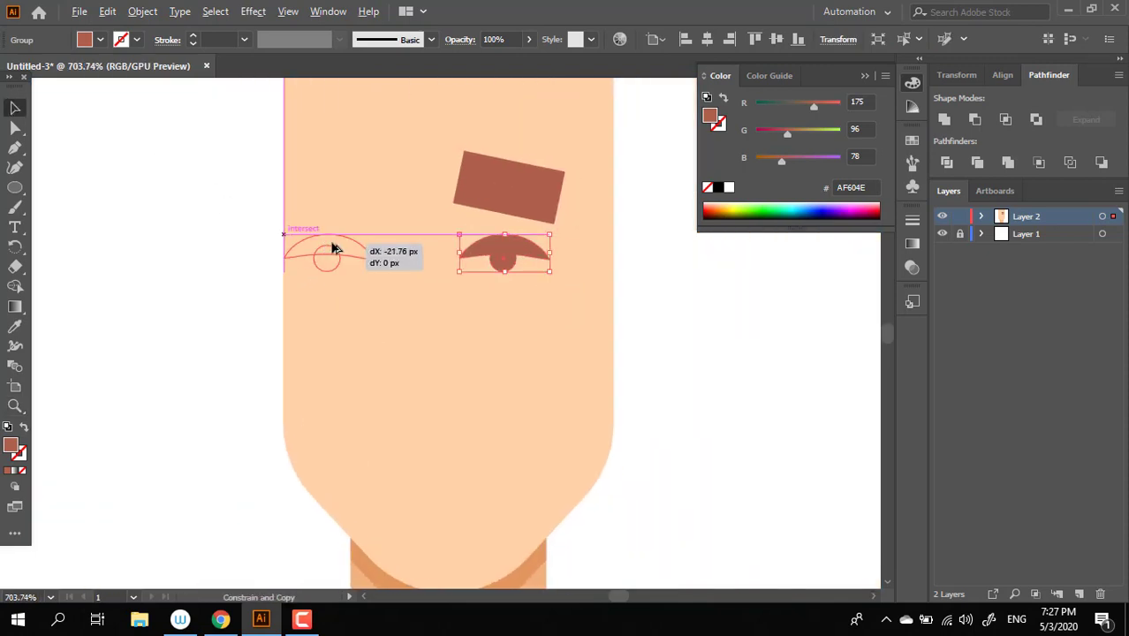
left_click_drag(508, 254, 389, 253)
right_click(390, 253)
mouse_move(441, 437)
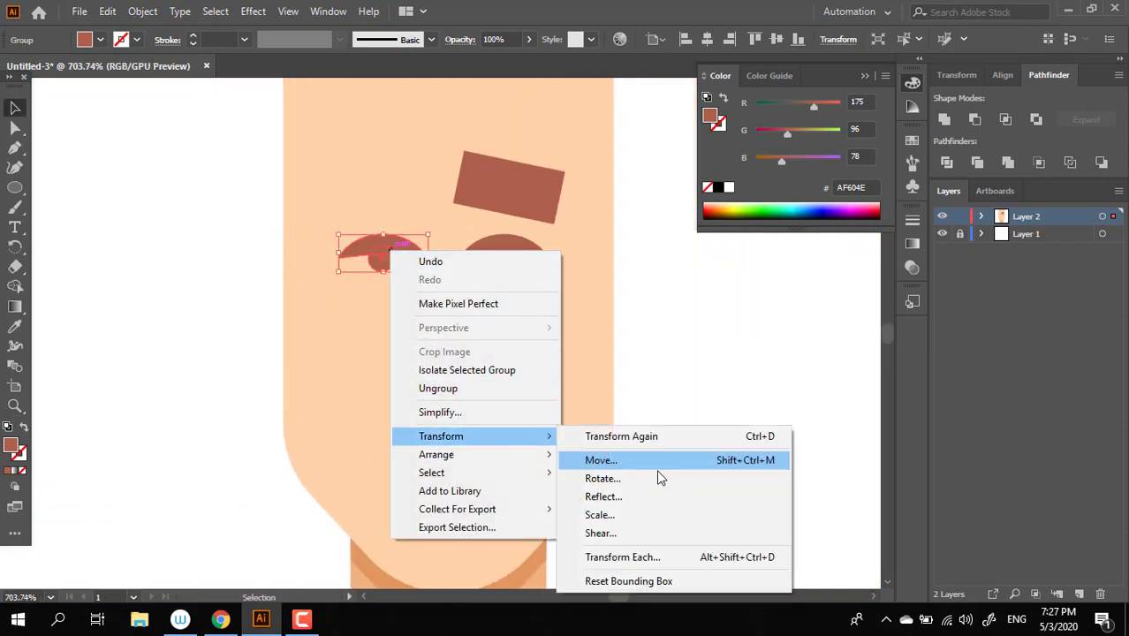
left_click(650, 495)
key("Return")
left_click(686, 373)
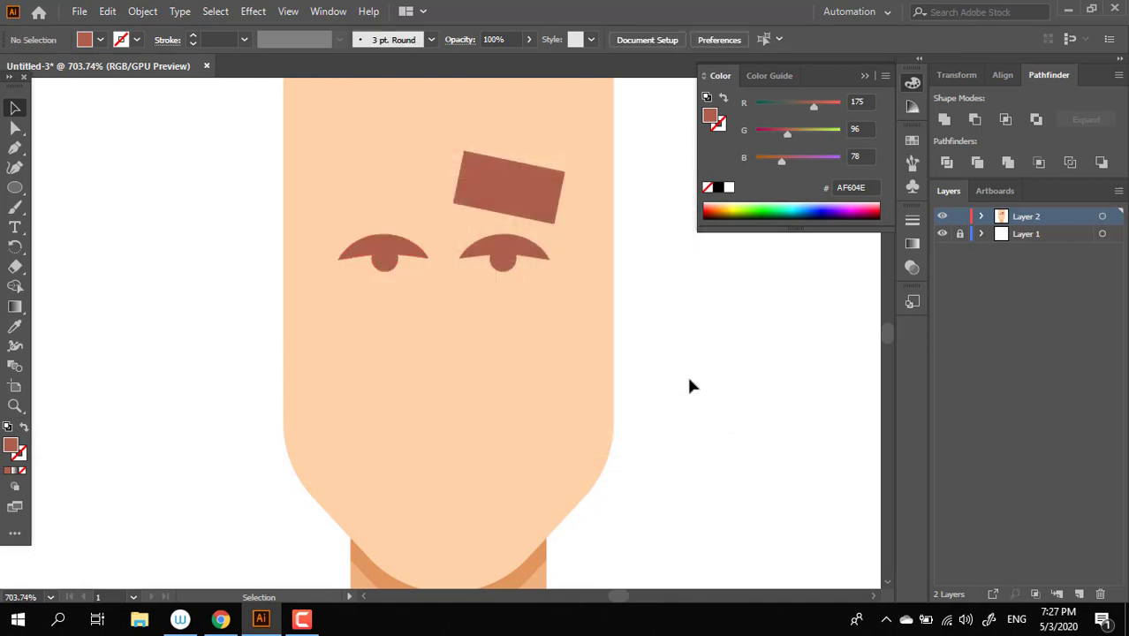
- Shift the right eye slightly sideways to balance the pair
scroll(654, 389, "up", 2)
left_click_drag(502, 305, 523, 304)
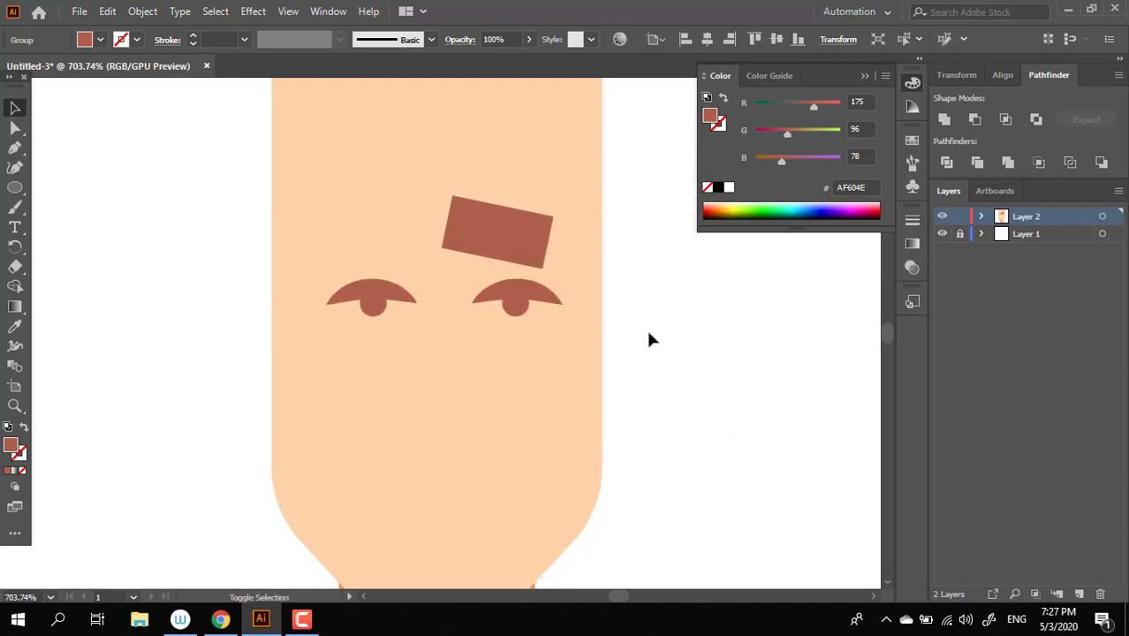
scroll(557, 376, "down", 5)
scroll(472, 339, "up", 2)
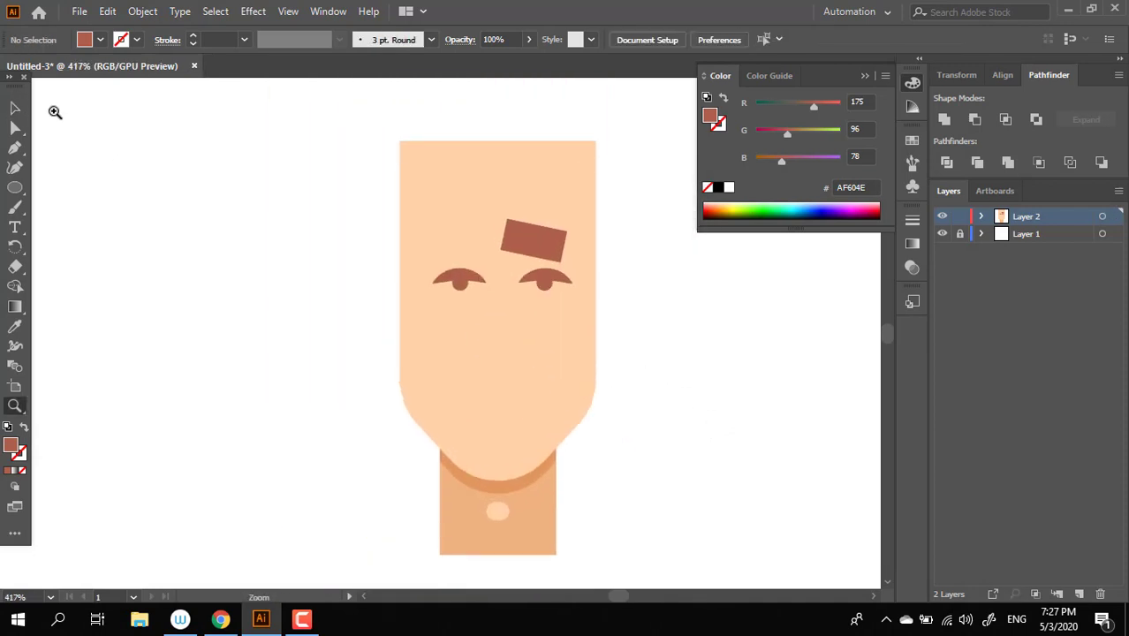
- Group the two eyes and center-align all the face parts
left_click(16, 109)
left_click(434, 280)
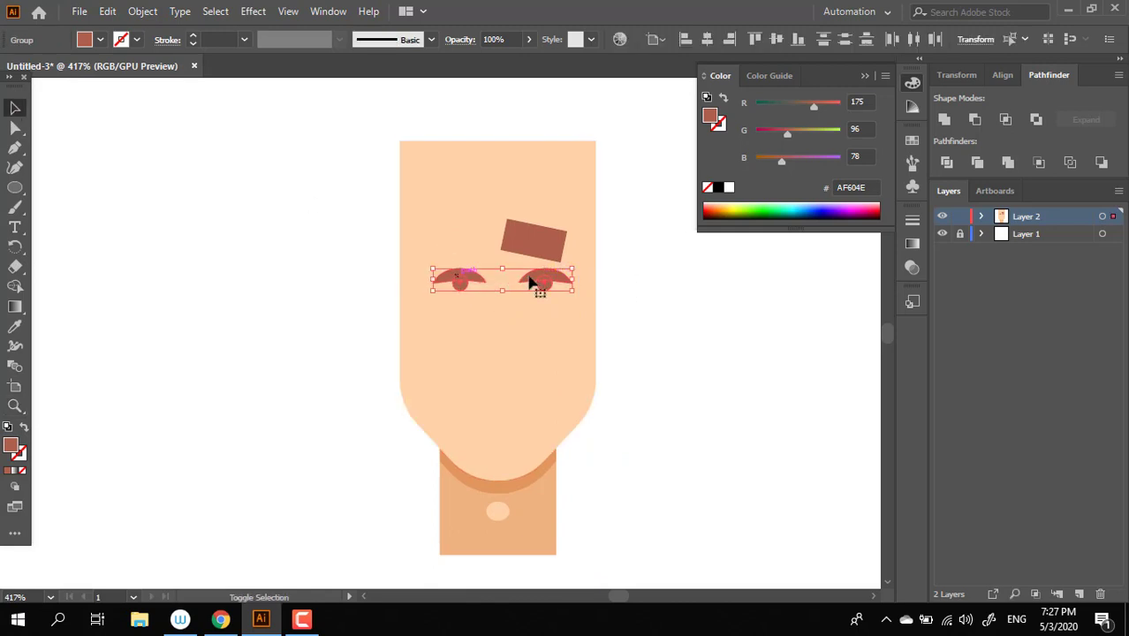
right_click(546, 275)
left_click(649, 397)
key("ctrl+a")
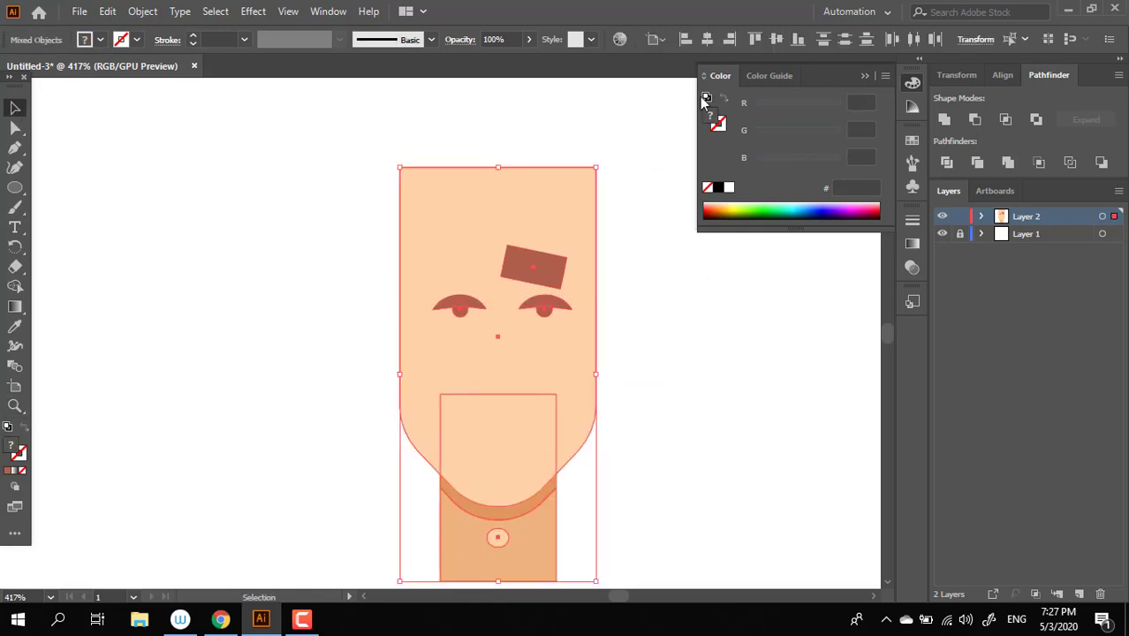
left_click(708, 39)
left_click(668, 351)
- Alt-drag a copy of the brow rectangle to the left and reflect it
key("z")
left_click(675, 323)
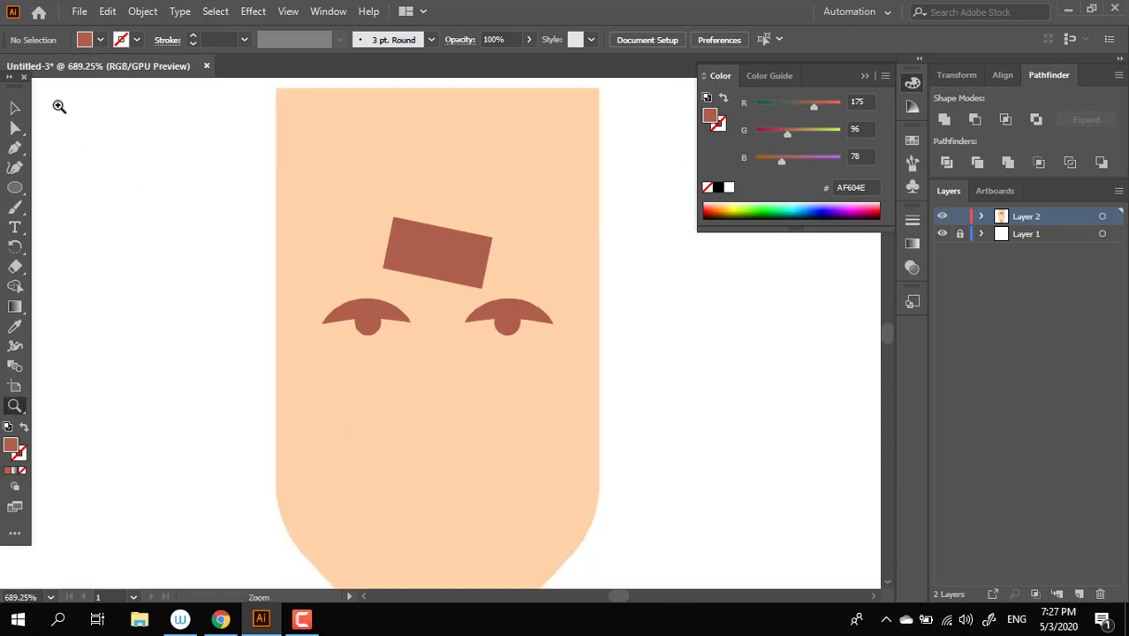
mouse_move(433, 268)
left_mouse_down()
mouse_move(511, 267)
mouse_move(379, 265)
left_mouse_up()
right_click(380, 265)
mouse_move(431, 500)
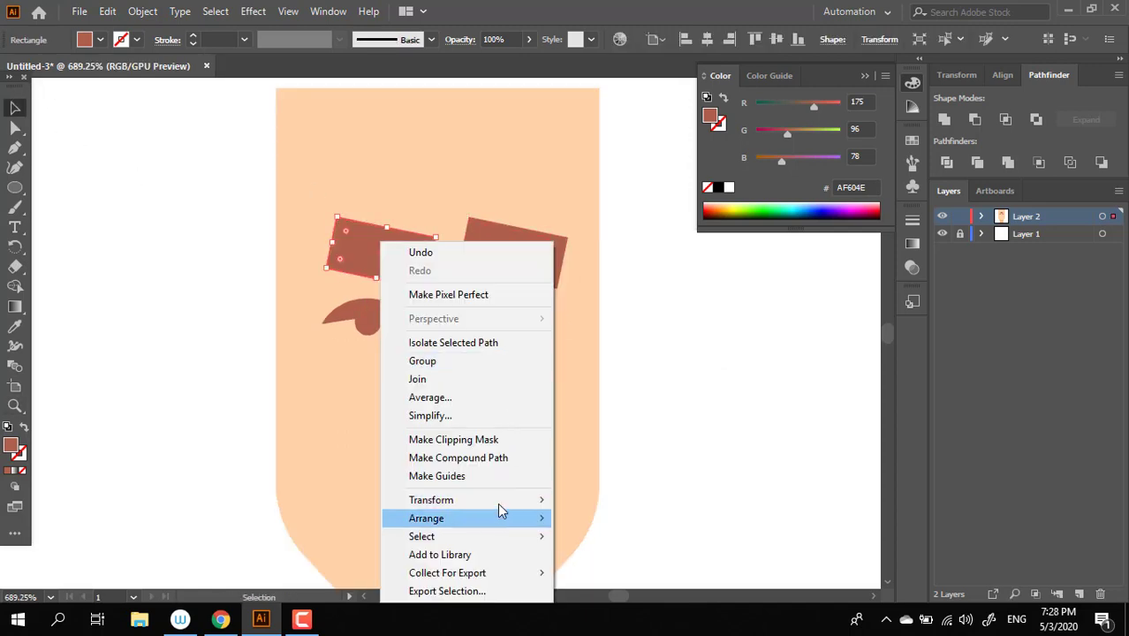
left_click(666, 417)
left_click(606, 410)
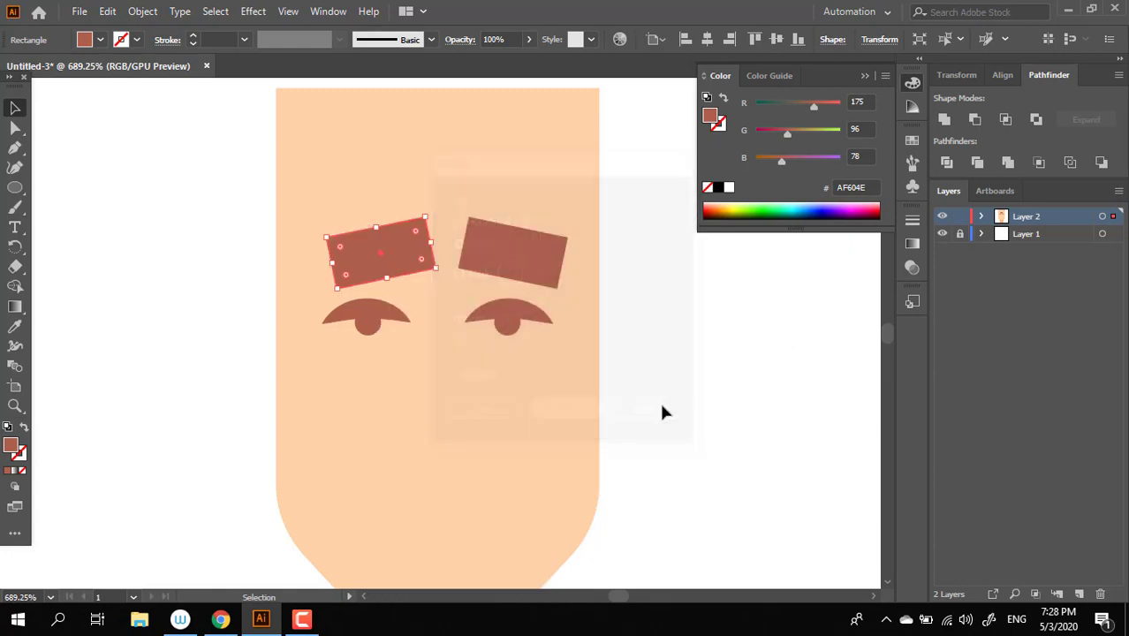
left_click(663, 411)
- Adjust both eyebrows sideways so they sit evenly above the eyes
left_click_drag(420, 265, 396, 269)
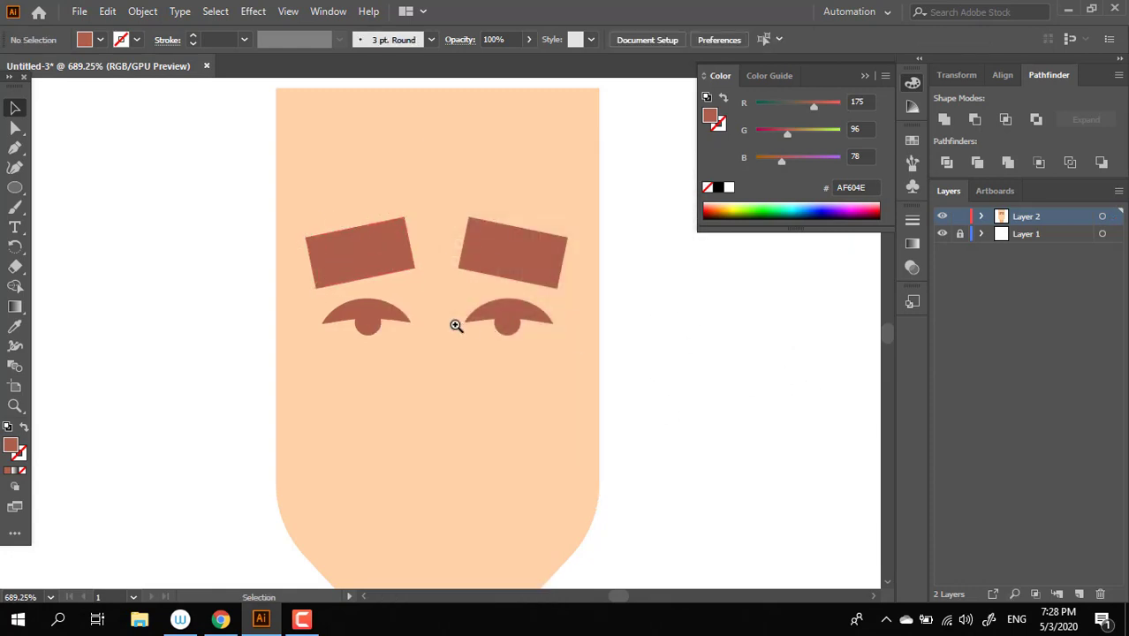
key("z")
scroll(455, 322, "down", 5)
scroll(539, 303, "up", 4)
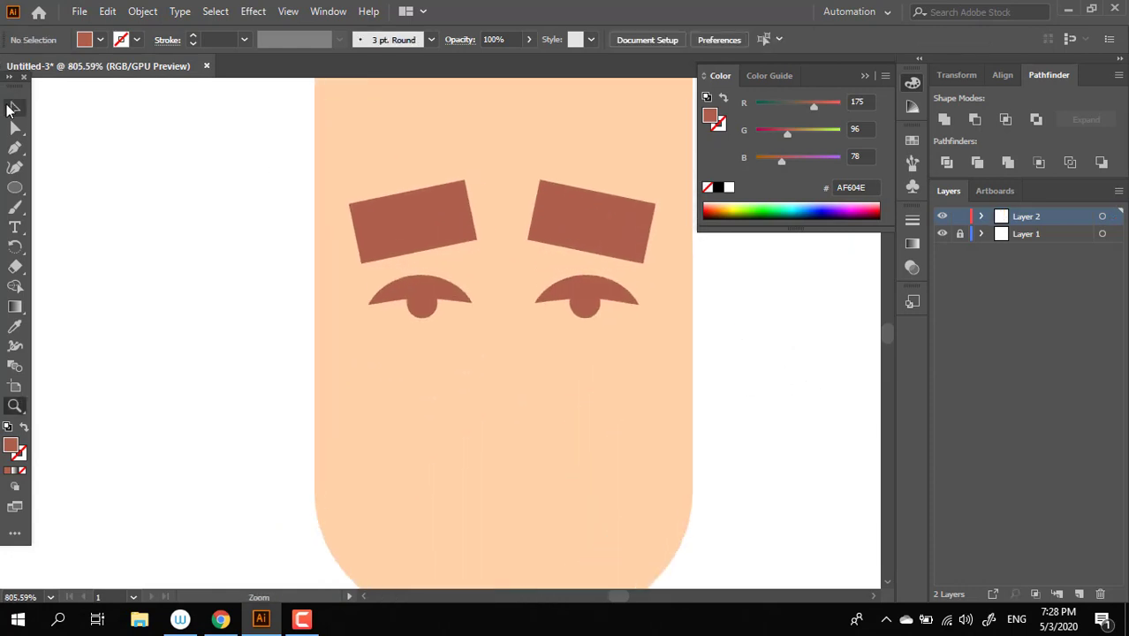
left_click_drag(552, 209, 561, 212)
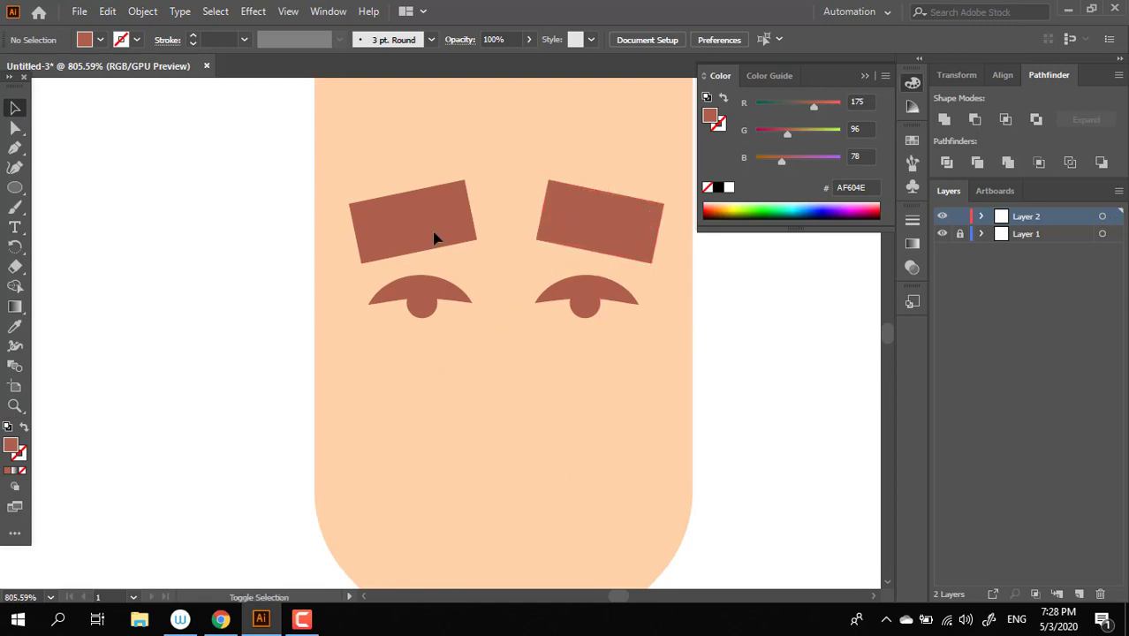
left_click_drag(413, 215, 403, 214)
left_click(578, 305)
- Draw a tall brown nose rectangle centred below the eyes
key("z")
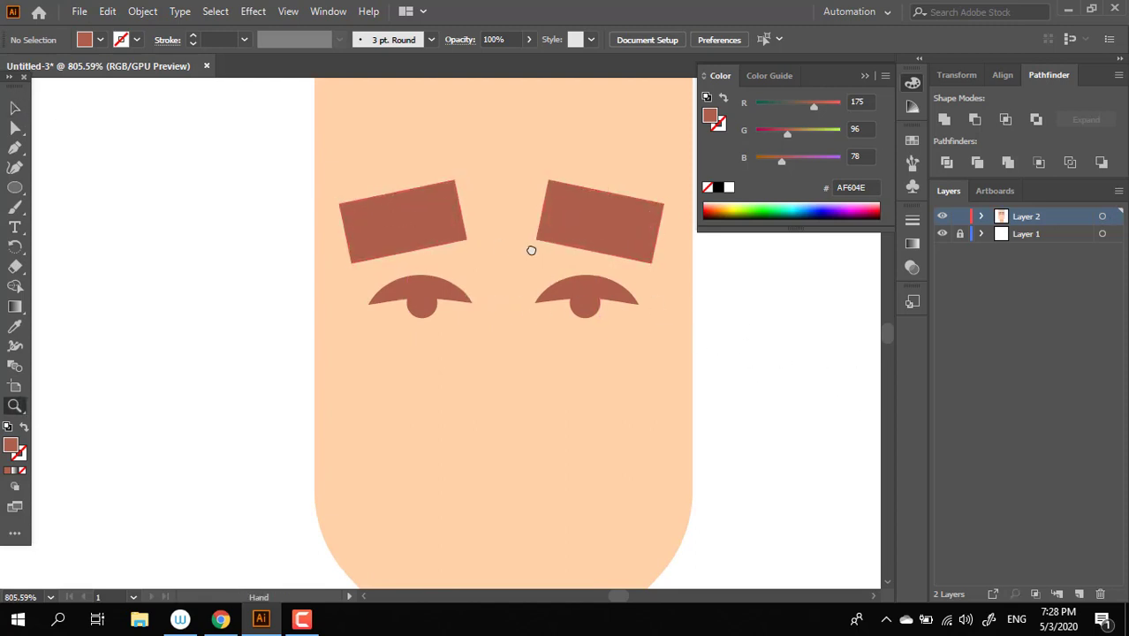
mouse_move(529, 249)
left_mouse_down()
mouse_move(345, 212)
mouse_move(427, 254)
mouse_move(472, 380)
mouse_move(522, 340)
left_mouse_up()
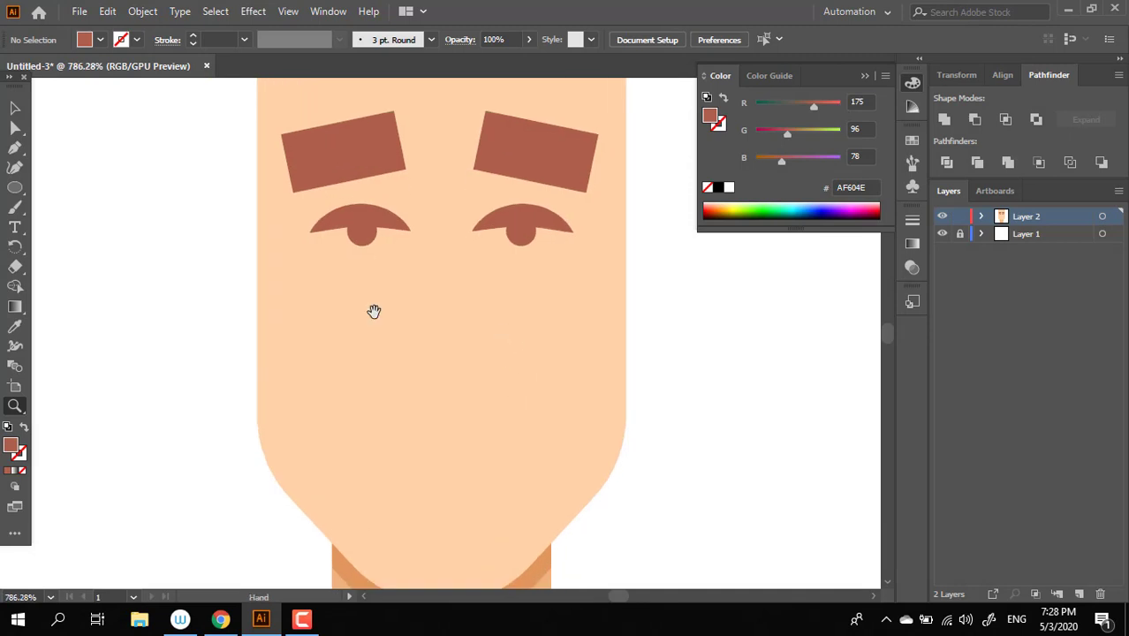
left_click_drag(12, 190, 97, 184)
left_click_drag(422, 277, 480, 407)
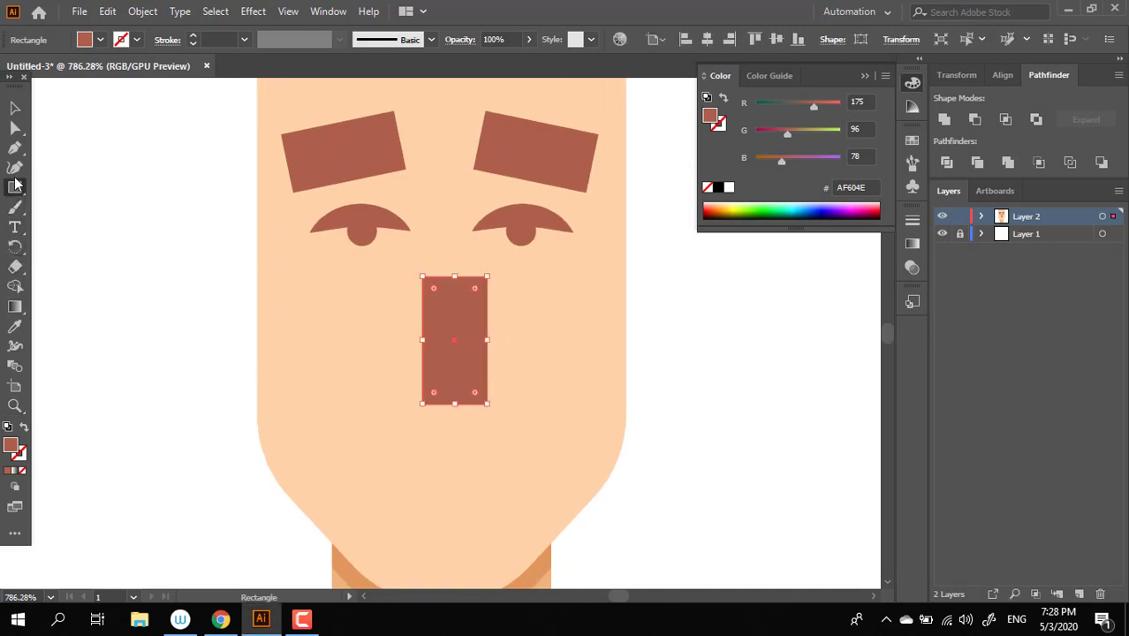
- Narrow the nose rectangle and pull its bottom-left anchor outward into a trapezoid
left_click(14, 108)
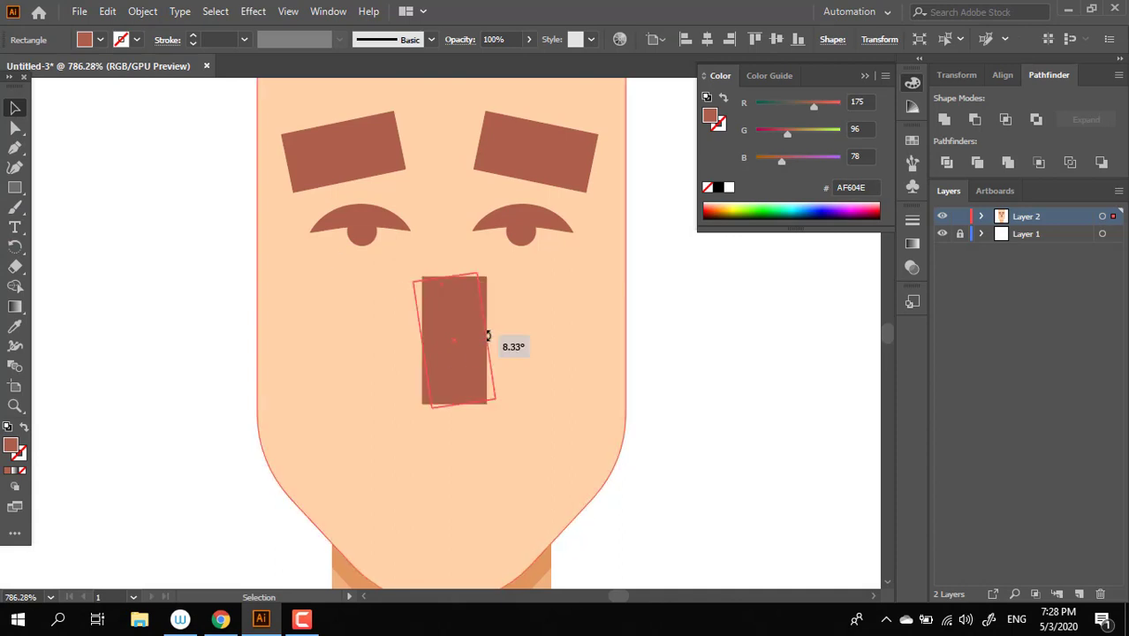
left_click_drag(487, 340, 455, 342)
left_click(14, 128)
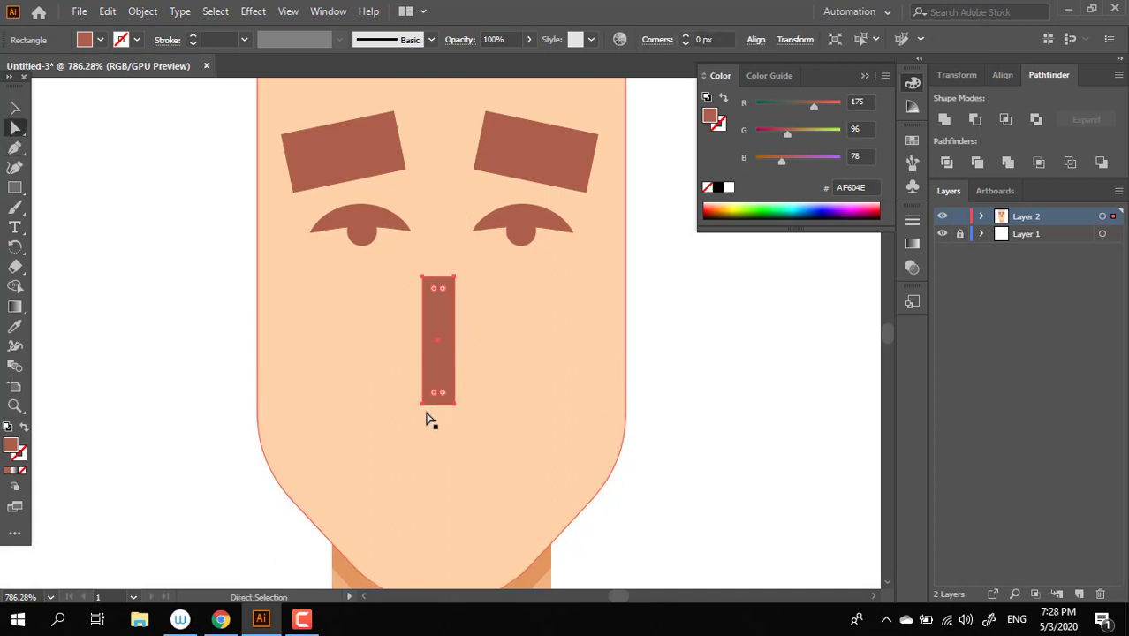
left_click_drag(422, 404, 405, 403)
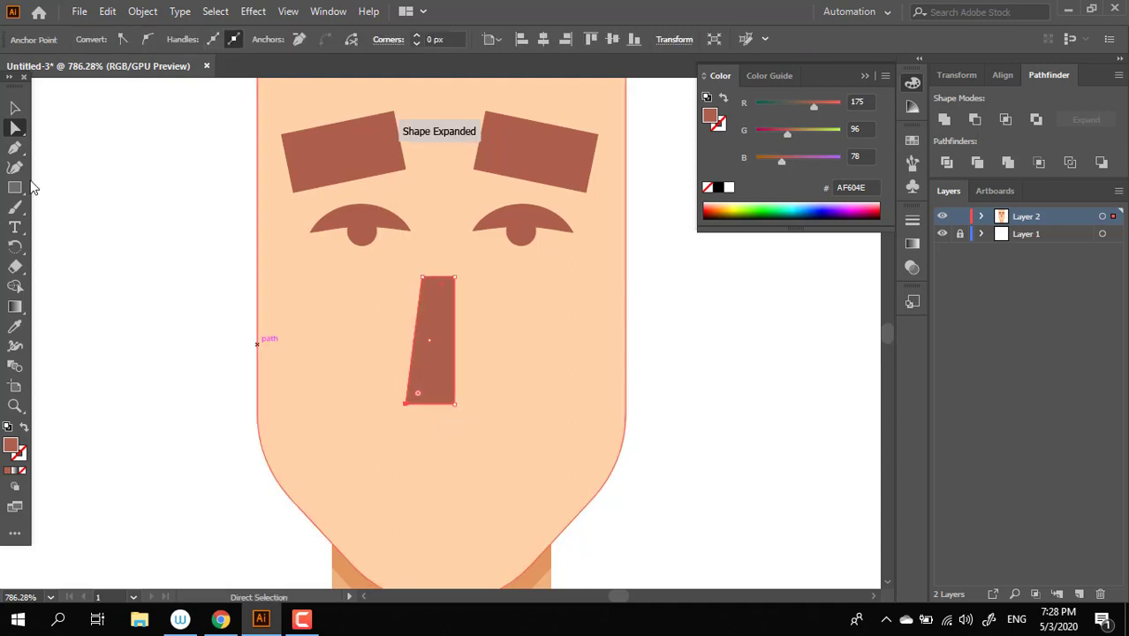
left_click(15, 108)
- Alt-drag a copy of the nose half to the right and open Transform > Reflect
left_click_drag(421, 365, 489, 366)
right_click(521, 353)
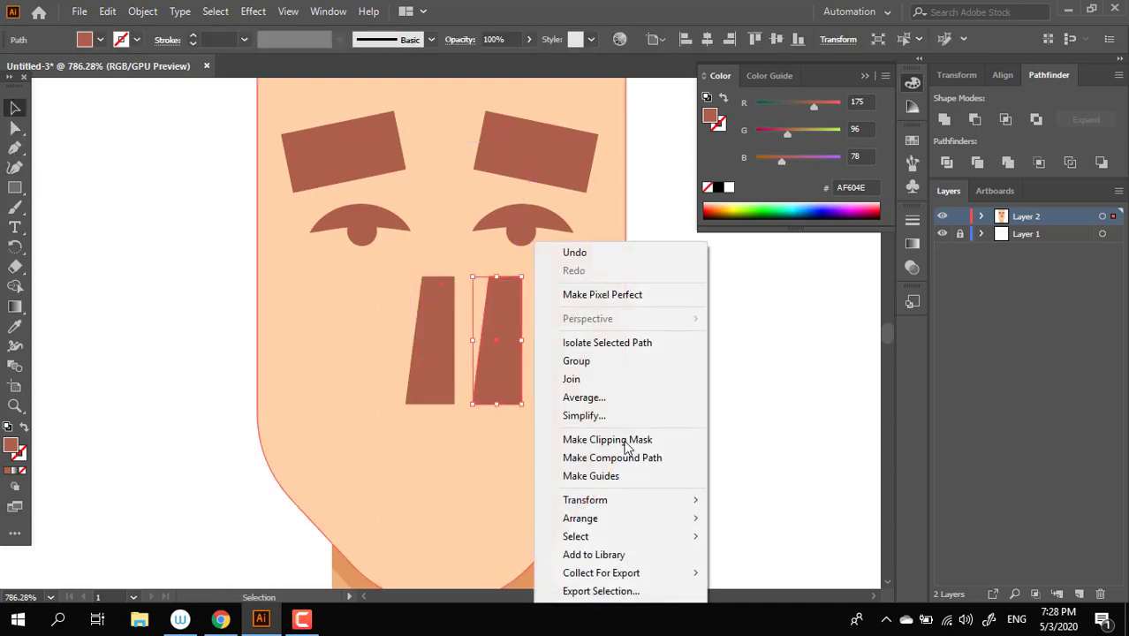
left_click(800, 414)
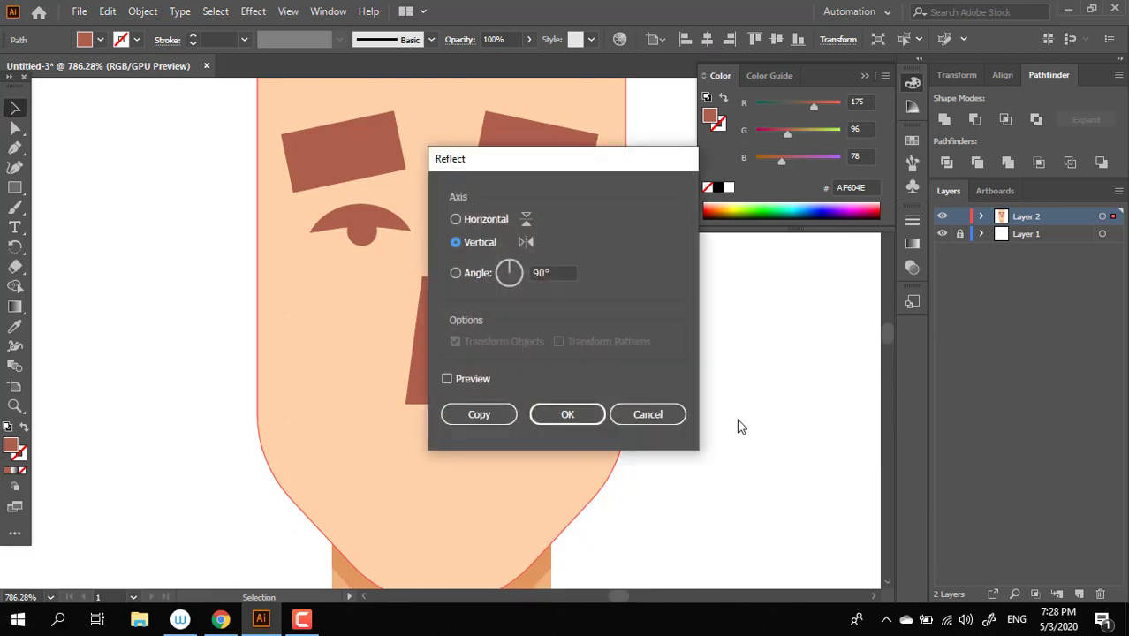
- Reflect the copy vertically, set it beside the original, and Unite the halves
left_click(568, 415)
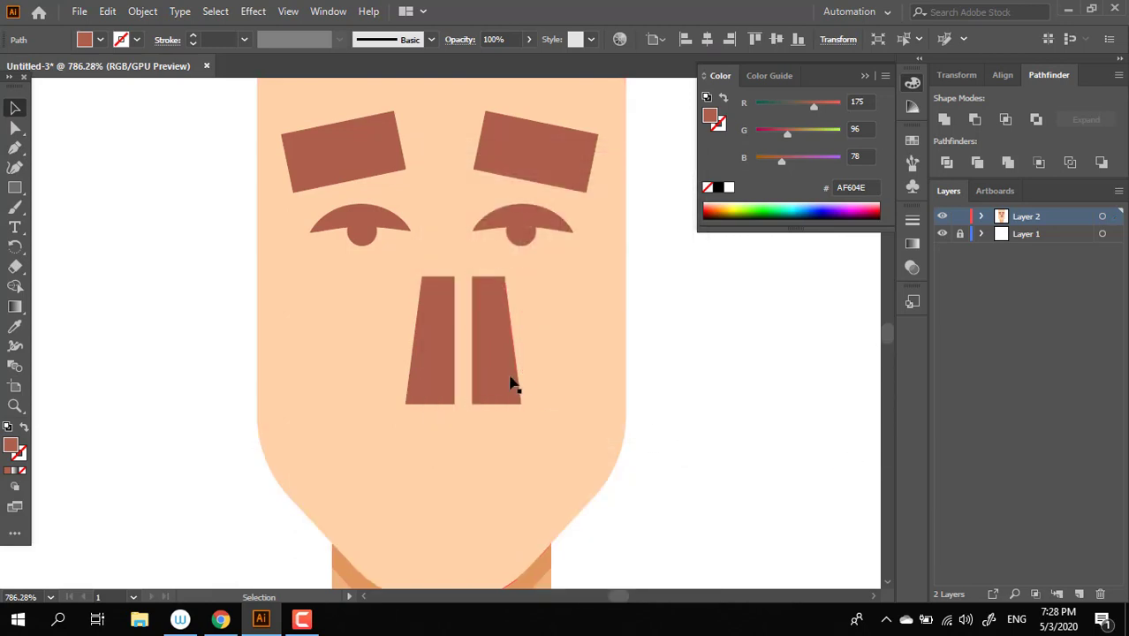
left_click_drag(512, 383, 431, 395)
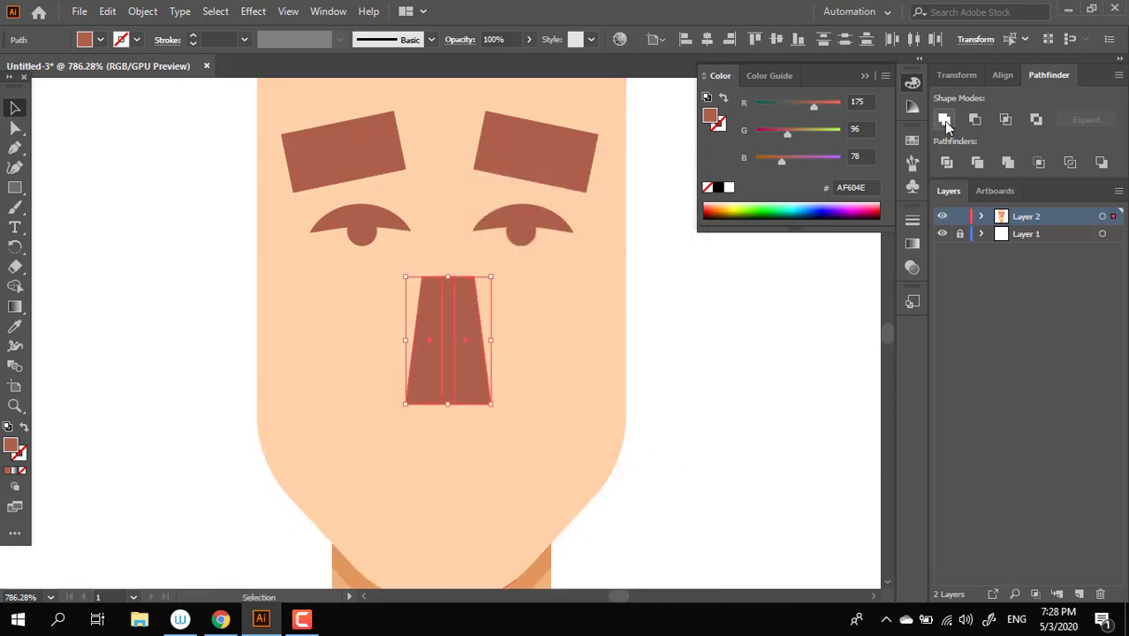
left_click(947, 126)
key("z")
left_click(461, 334)
- Round all the nose's corners with the live-corner widget and move it up slightly
left_click(14, 129)
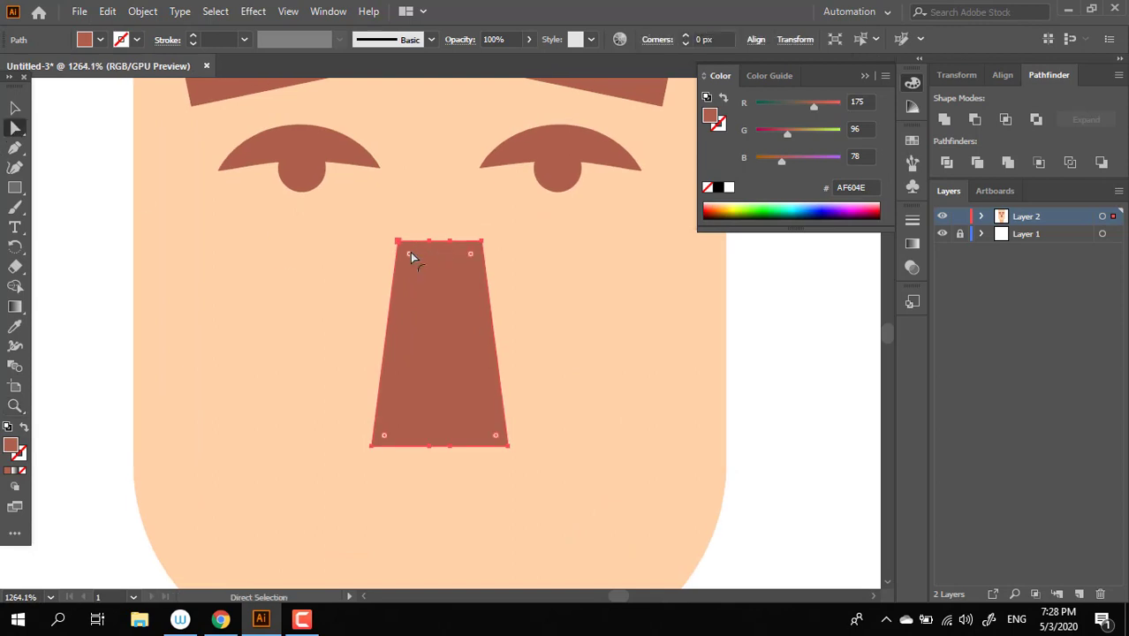
left_click_drag(410, 252, 411, 330)
key("v")
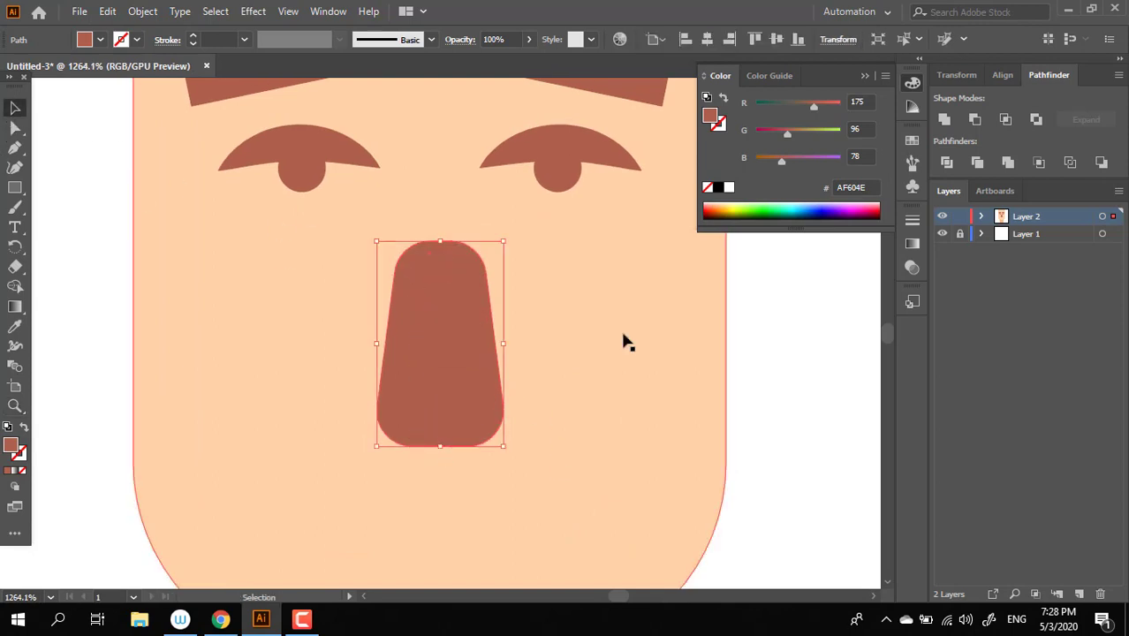
left_click(555, 391)
left_click_drag(451, 364, 451, 321)
key("z")
left_click(259, 361, "alt")
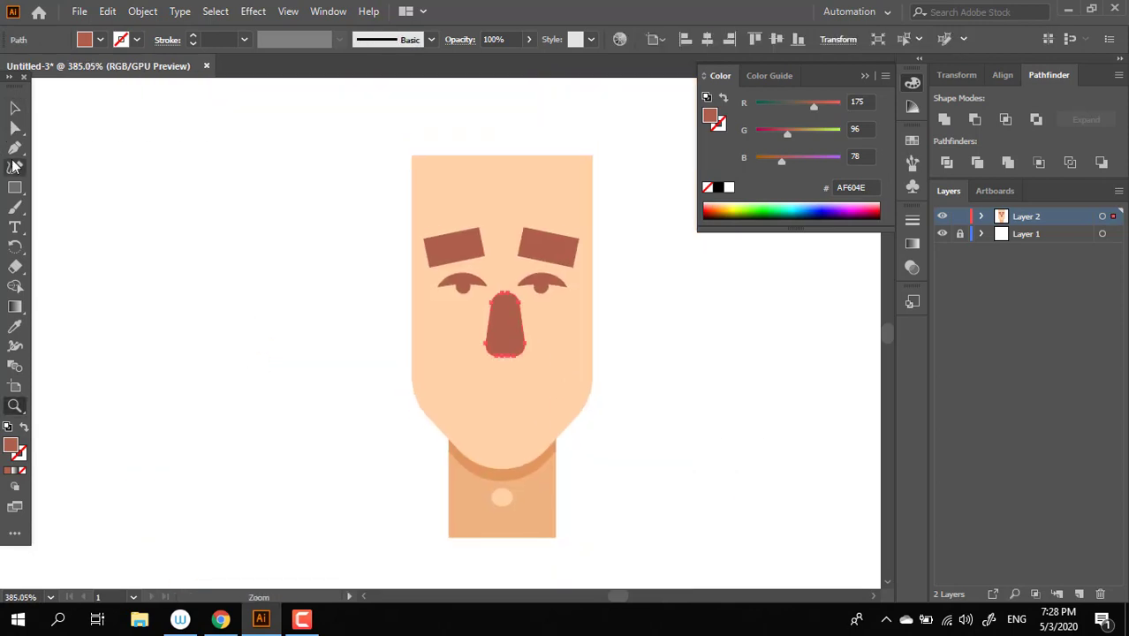
- Select and deselect the face parts while zooming back in on the face
key("v")
left_click_drag(185, 172, 720, 531)
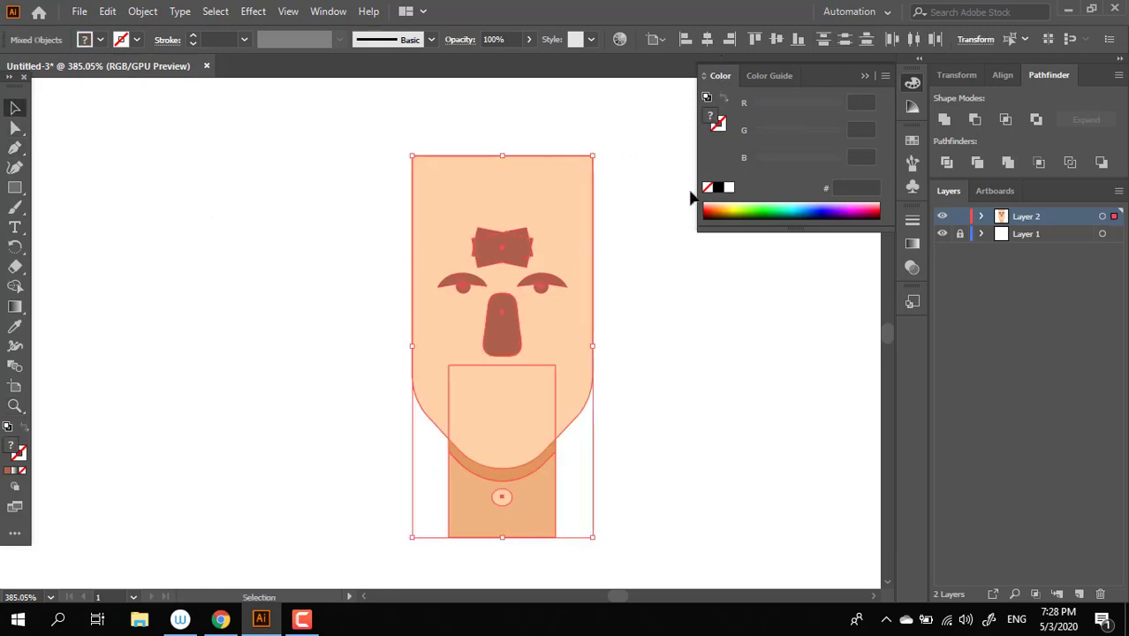
key("ctrl+shift+a")
key("a")
key("ctrl+a")
key("z")
left_click(551, 274)
key("v")
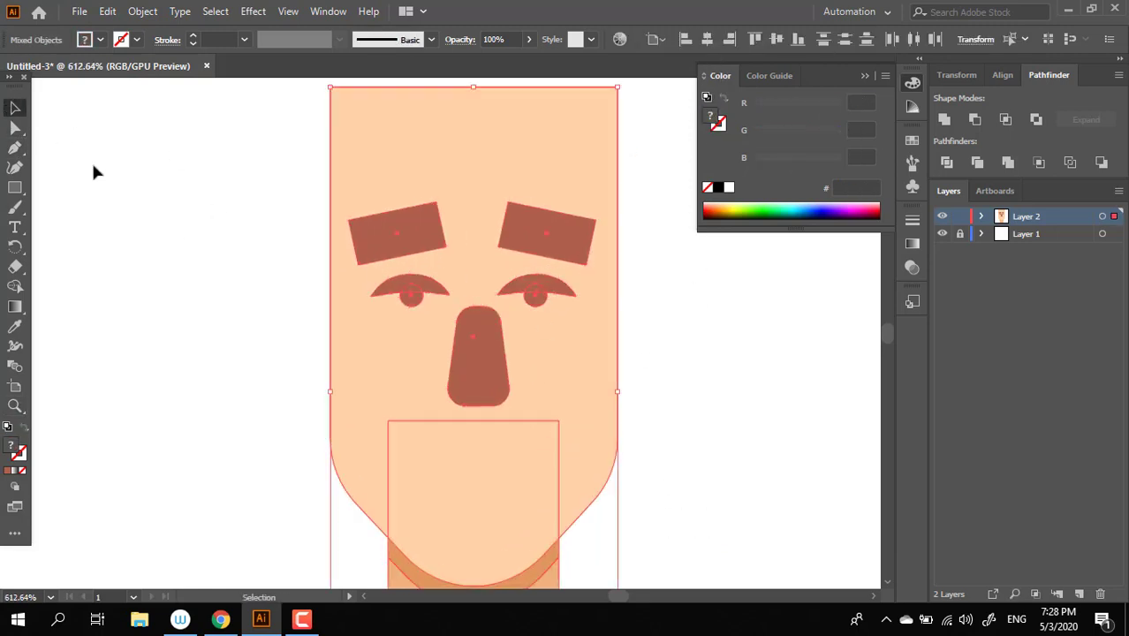
key("ctrl+shift+a")
left_click(609, 252)
- Group the left and right eyebrows into one object
left_click(398, 234)
left_click(556, 216, "shift")
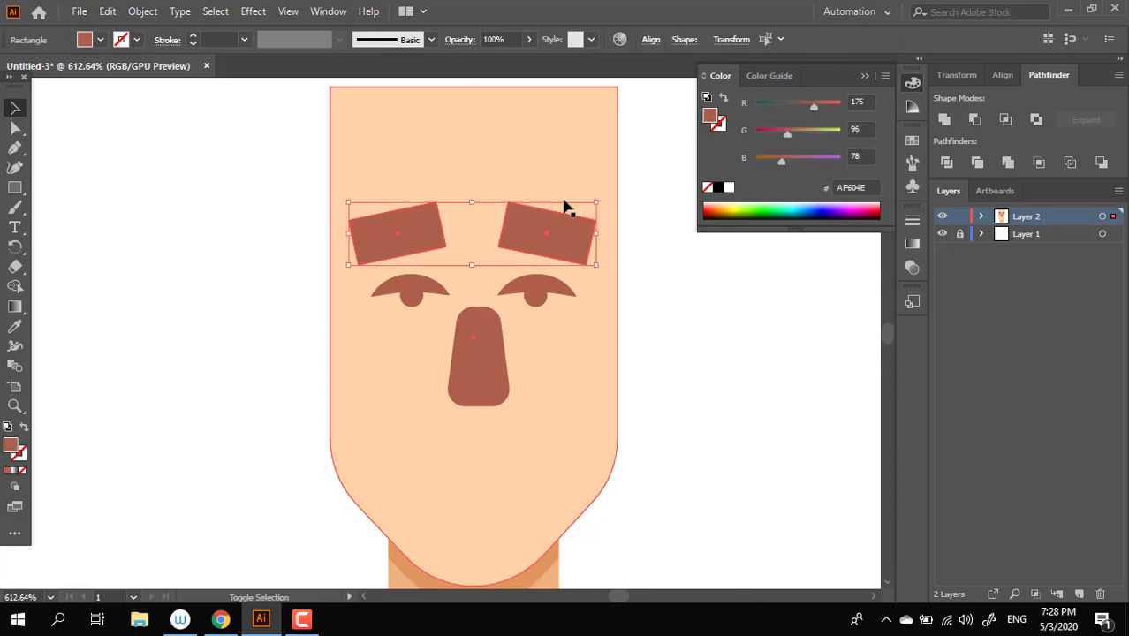
right_click(564, 227)
left_click(630, 330)
left_click_drag(164, 172, 733, 413)
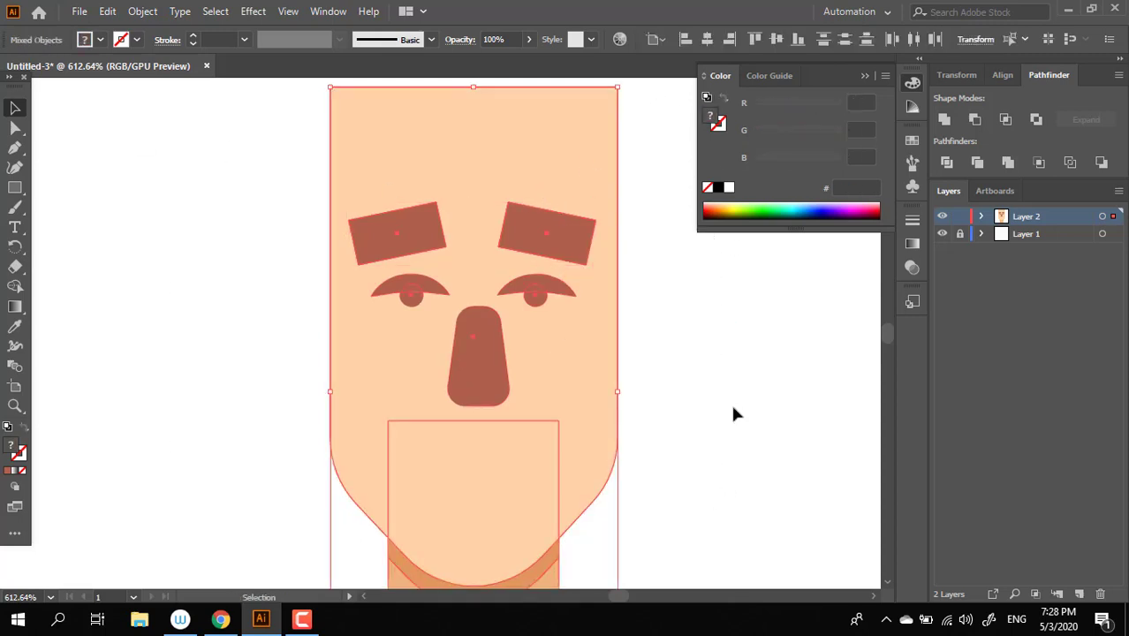
key("ctrl+shift+a")
key("z")
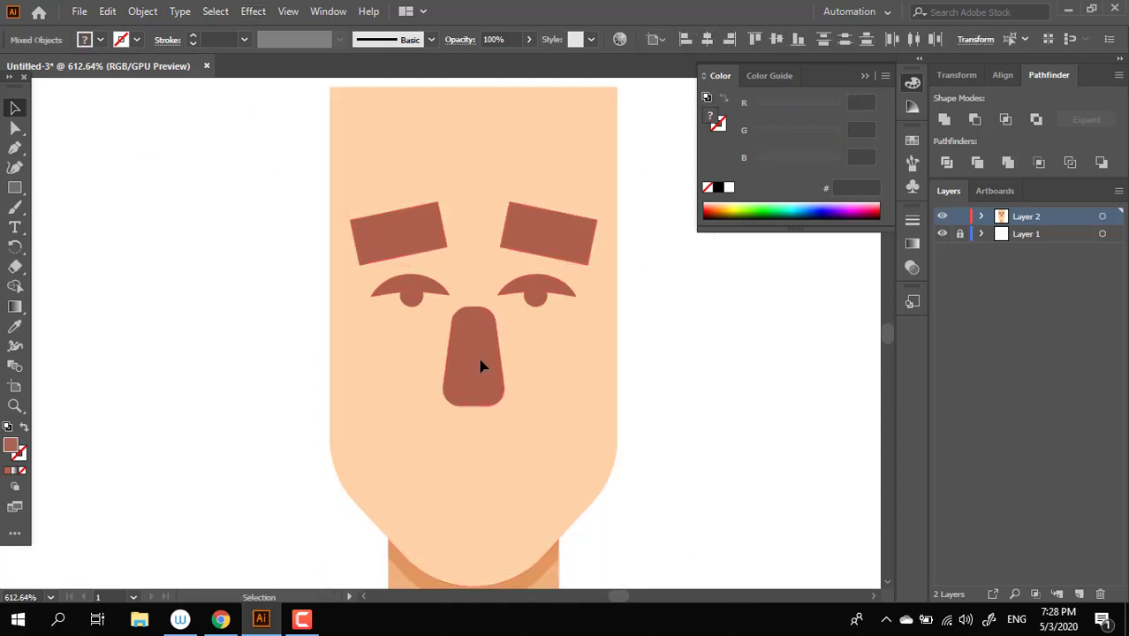
left_click_drag(498, 406, 597, 426)
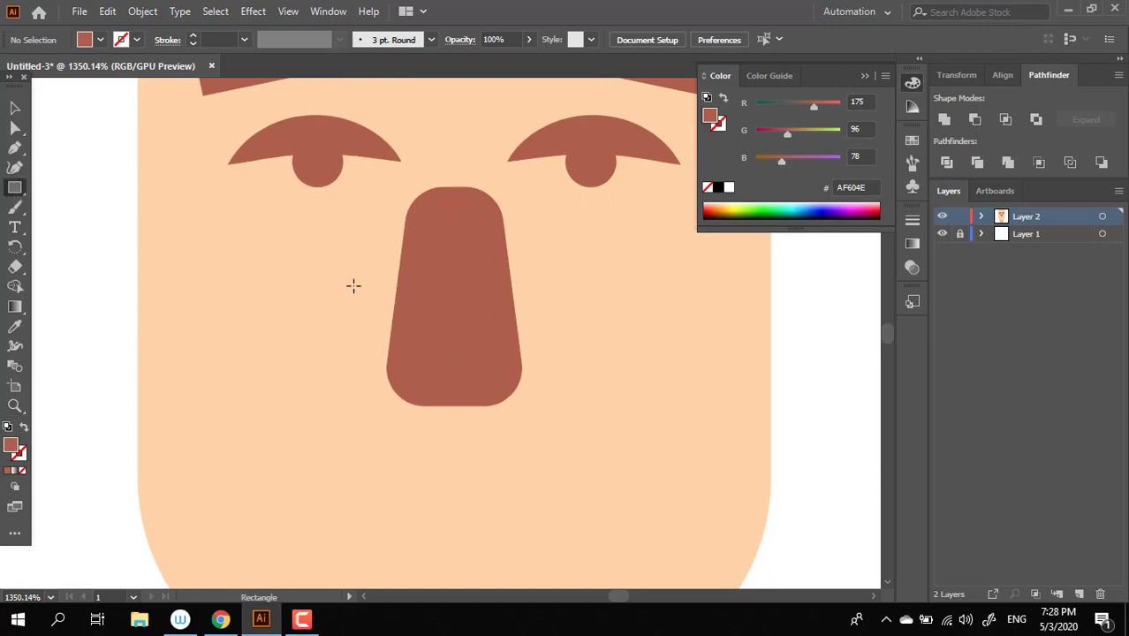
- Draw a rectangle across the lower nose and round it fully into a pill
mouse_move(353, 286)
left_mouse_down()
mouse_move(545, 371)
mouse_move(548, 360)
mouse_move(505, 310)
mouse_move(328, 310)
left_mouse_up()
left_click(18, 128)
key("z")
left_click(14, 108)
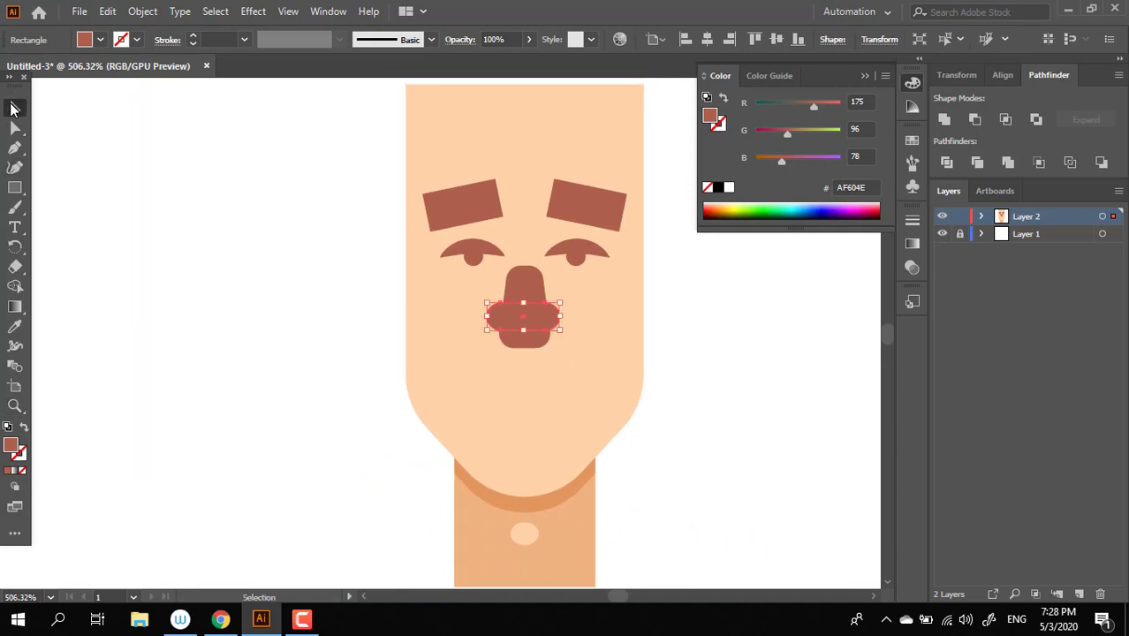
scroll(695, 530, "up", 2)
key("ctrl+a")
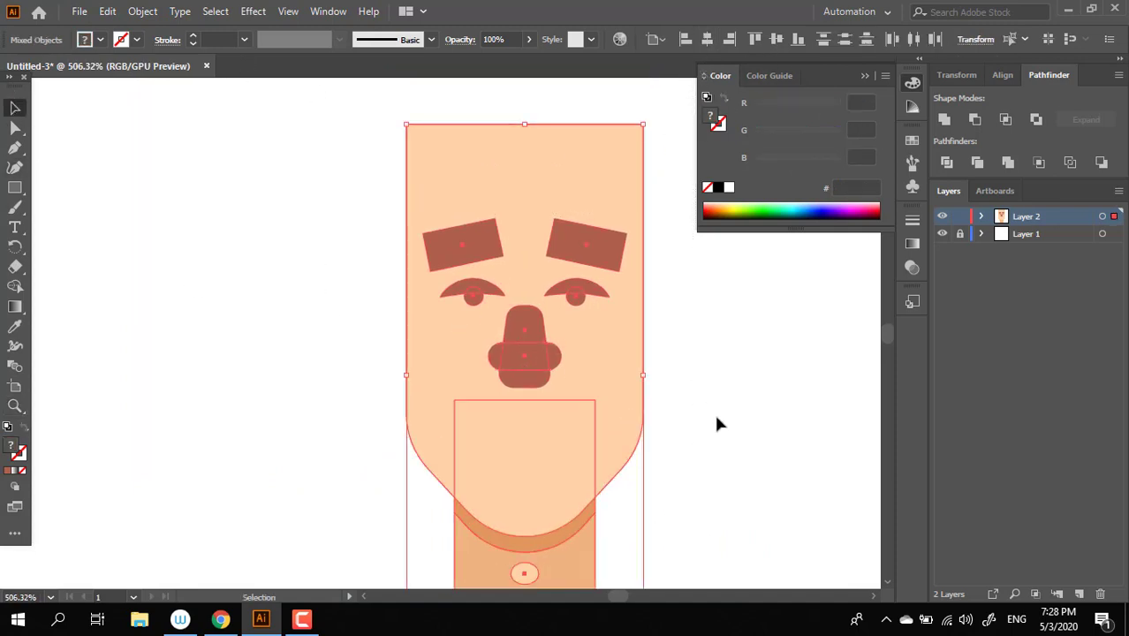
left_click(715, 424)
key("z")
left_click(559, 340)
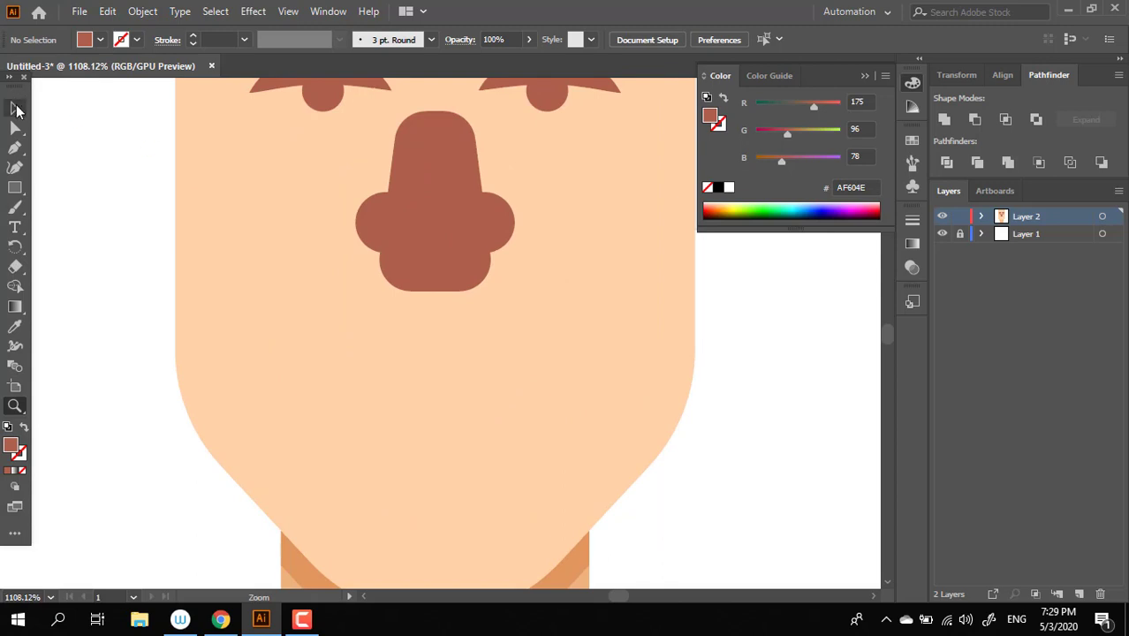
- Move the pill onto the nose tip and Unite it with the nose
left_click_drag(502, 242, 505, 256)
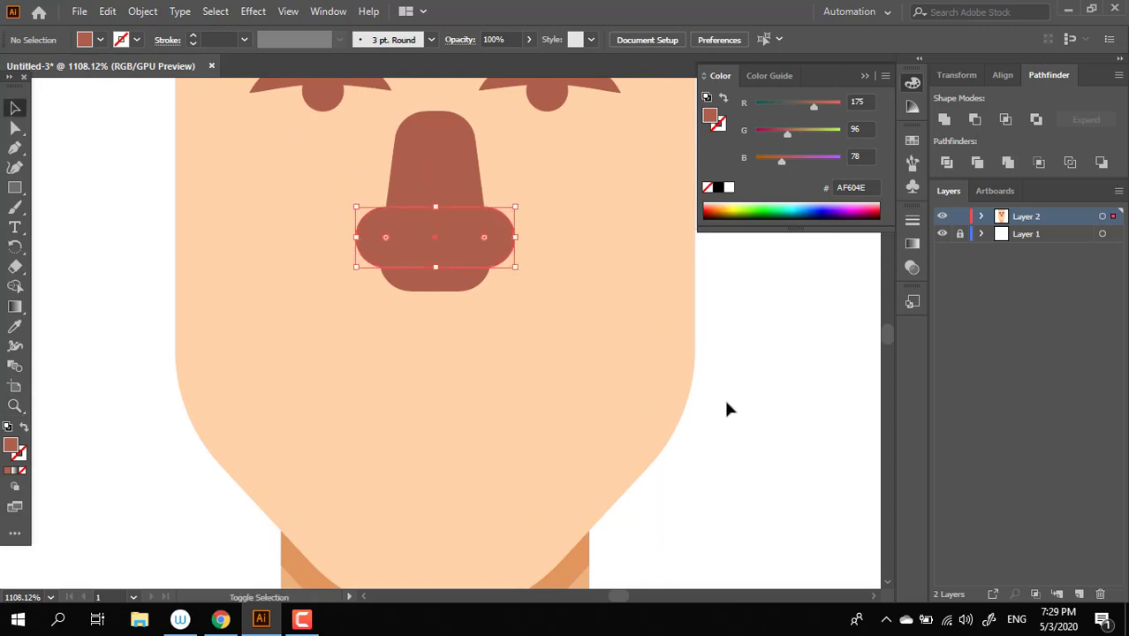
left_click(726, 409)
left_click(505, 260)
left_click(495, 279, "shift")
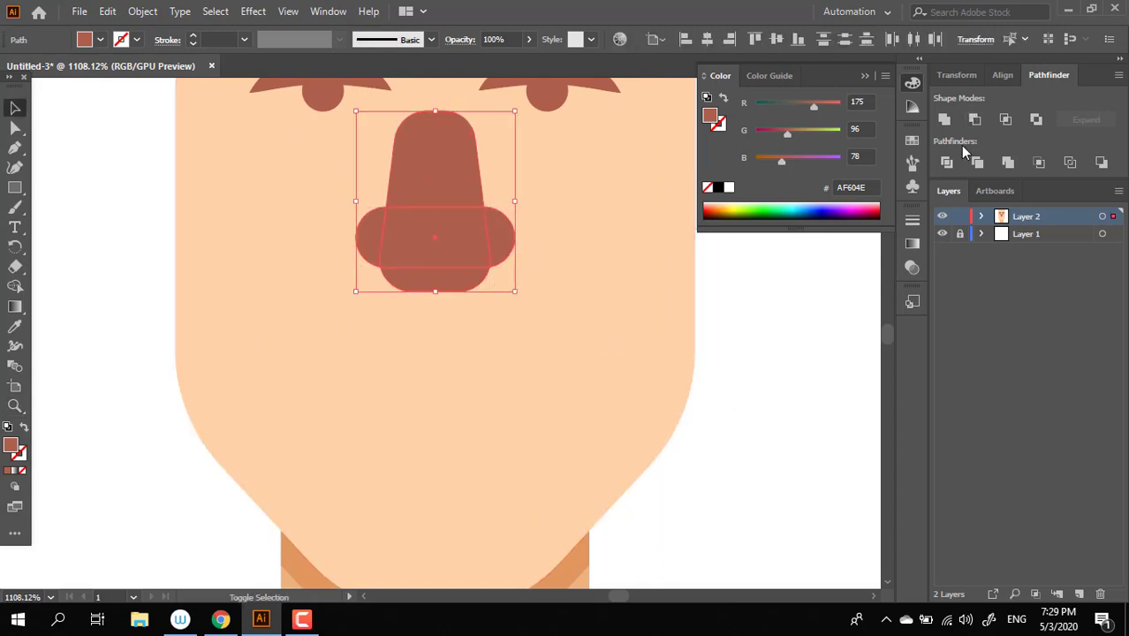
left_click(938, 121)
- Adjust the merged nose's corner rounding and select the anchors under both lobes
key("z")
left_click_drag(435, 187, 529, 273)
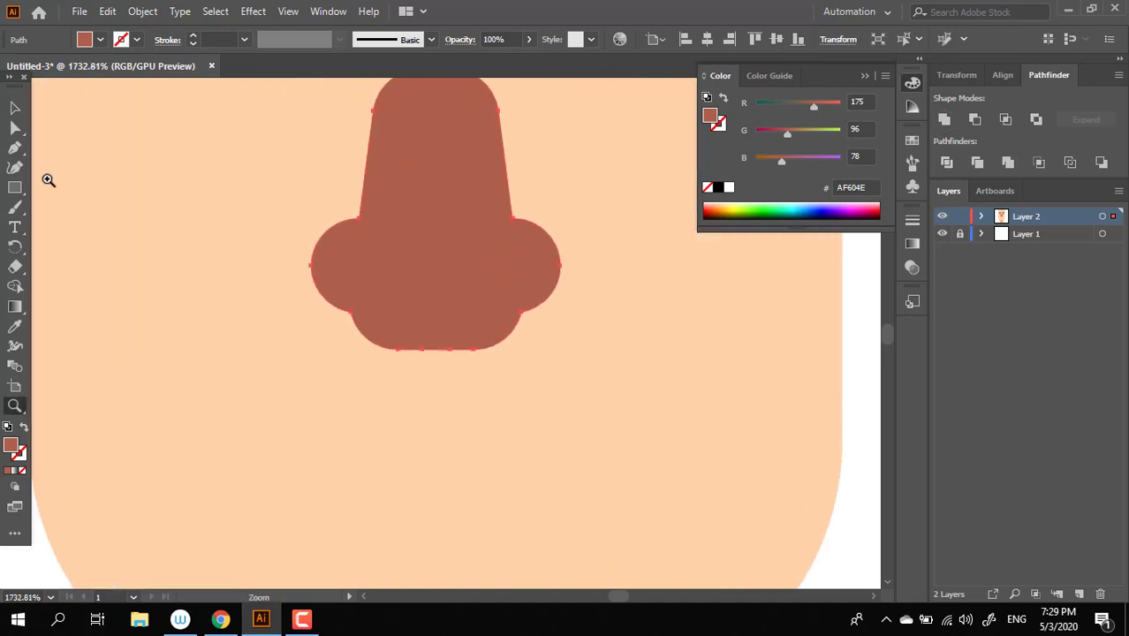
left_click(12, 128)
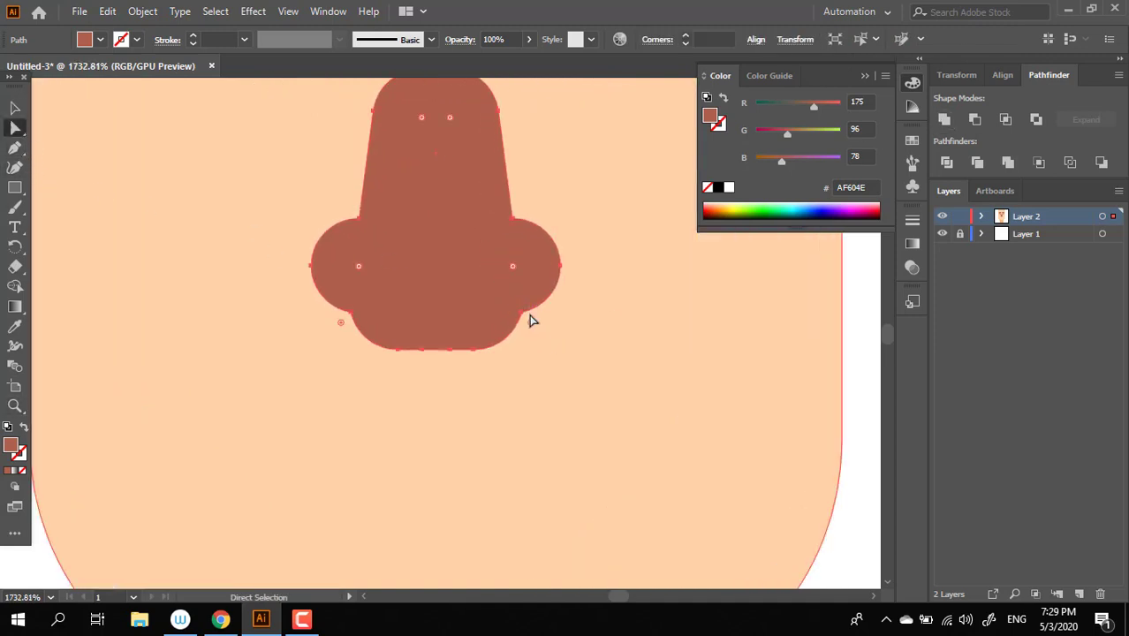
mouse_move(561, 364)
left_mouse_down()
mouse_move(520, 316)
mouse_move(354, 313)
left_mouse_up()
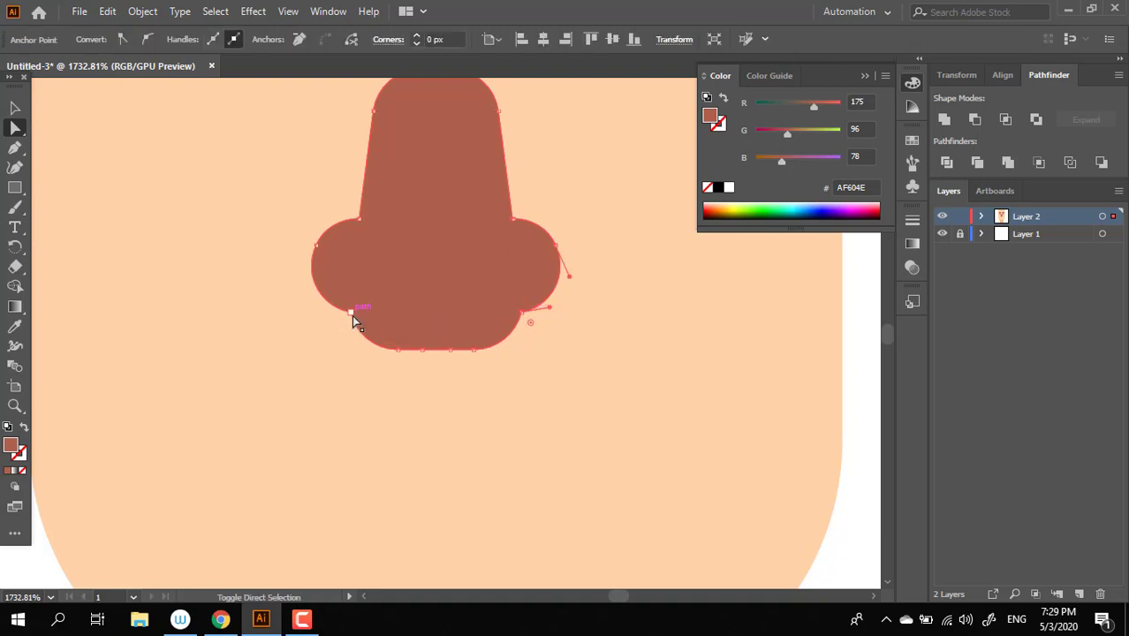
left_click(530, 221)
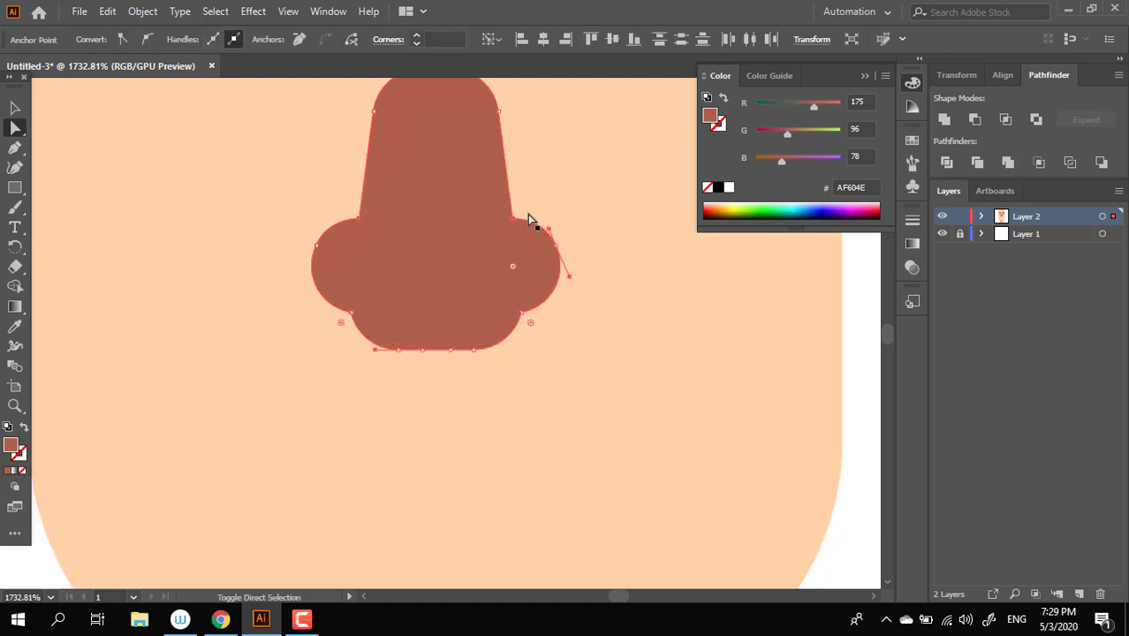
left_click(360, 220)
left_click(522, 313)
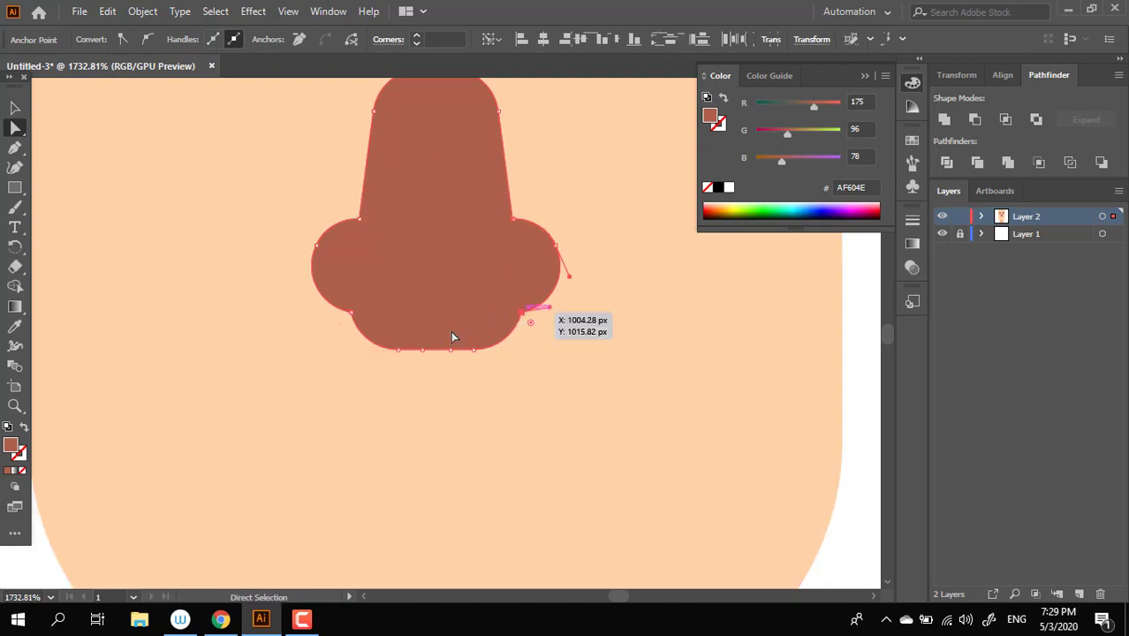
left_click(352, 313)
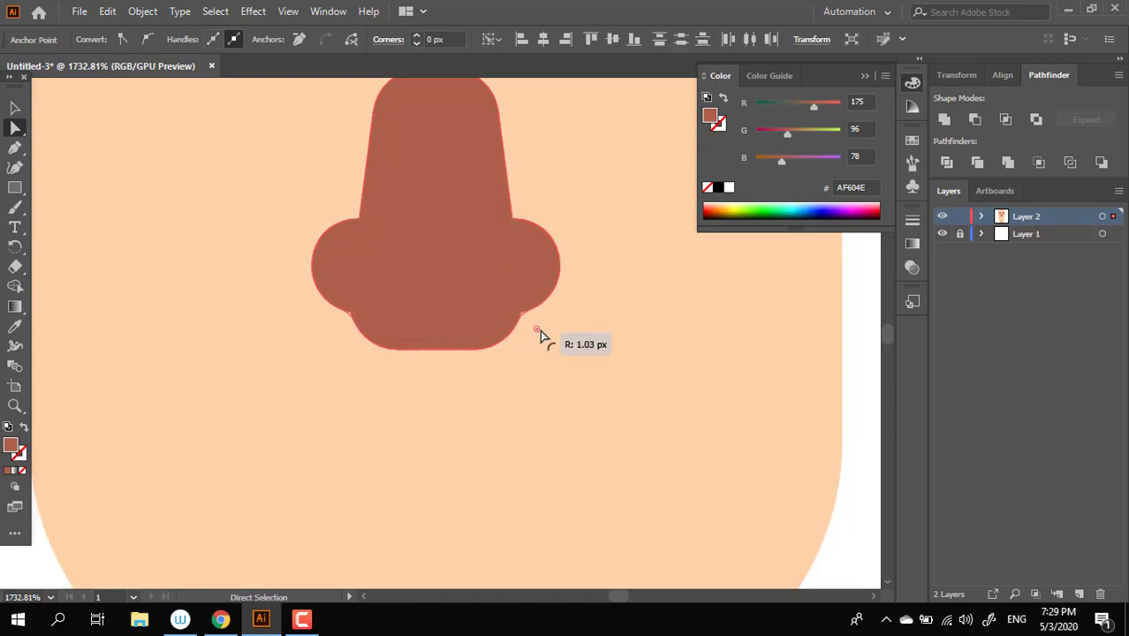
- Zoom out to review the face, then zoom back in on the nose
left_click_drag(590, 374, 64, 267)
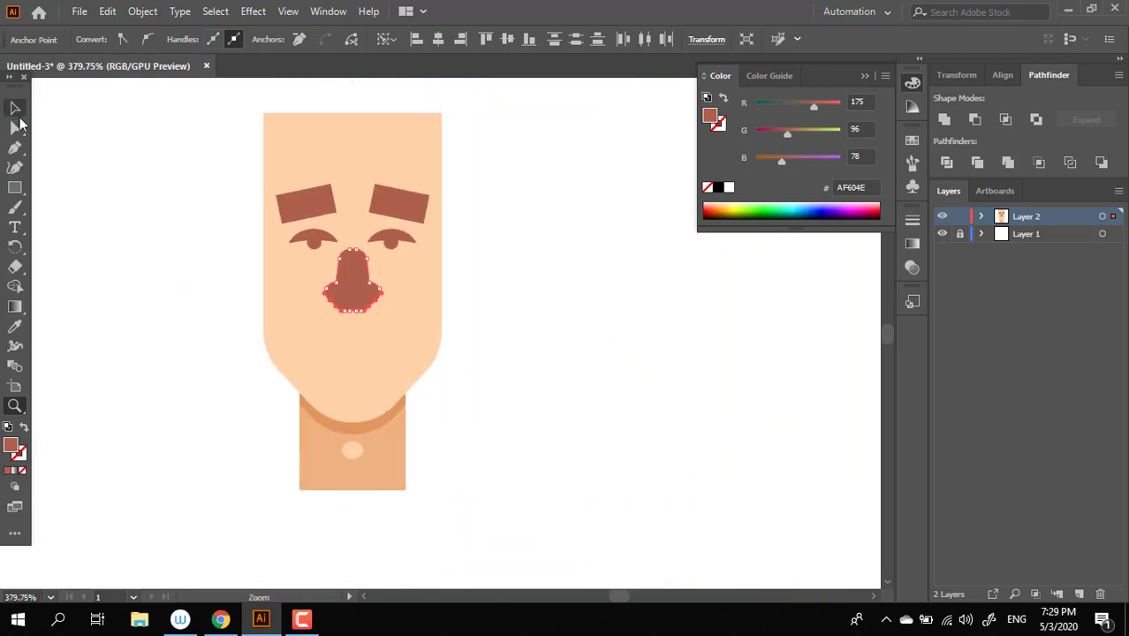
left_click(15, 107)
left_click(503, 536)
key("ctrl+a")
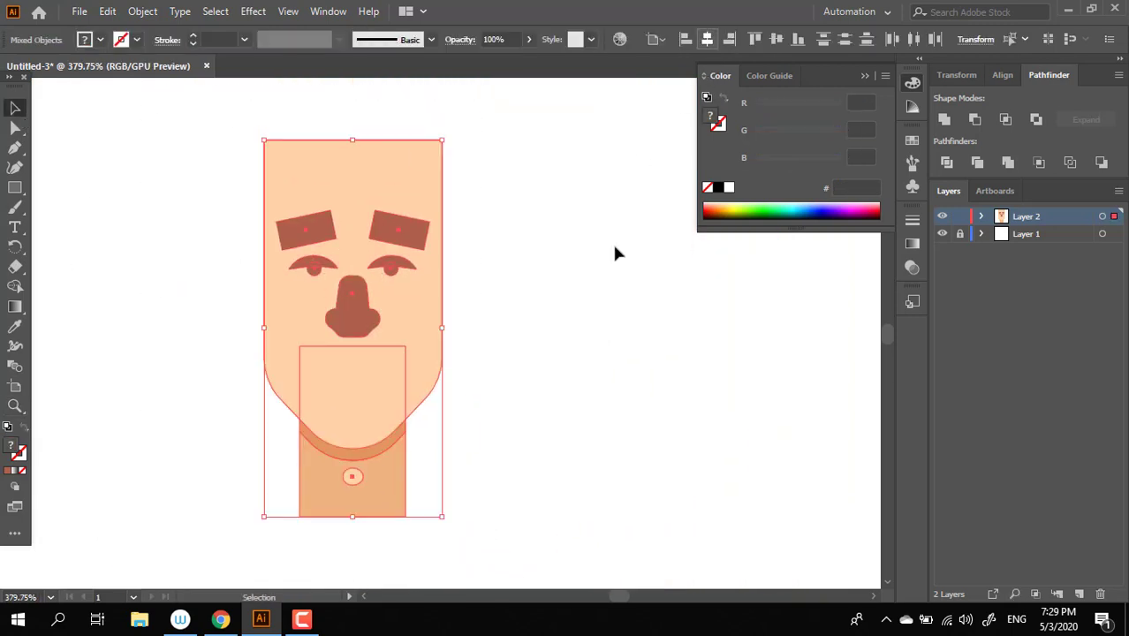
left_click(615, 254)
key("z")
mouse_move(348, 336)
left_mouse_down()
mouse_move(463, 379)
mouse_move(453, 229)
left_mouse_up()
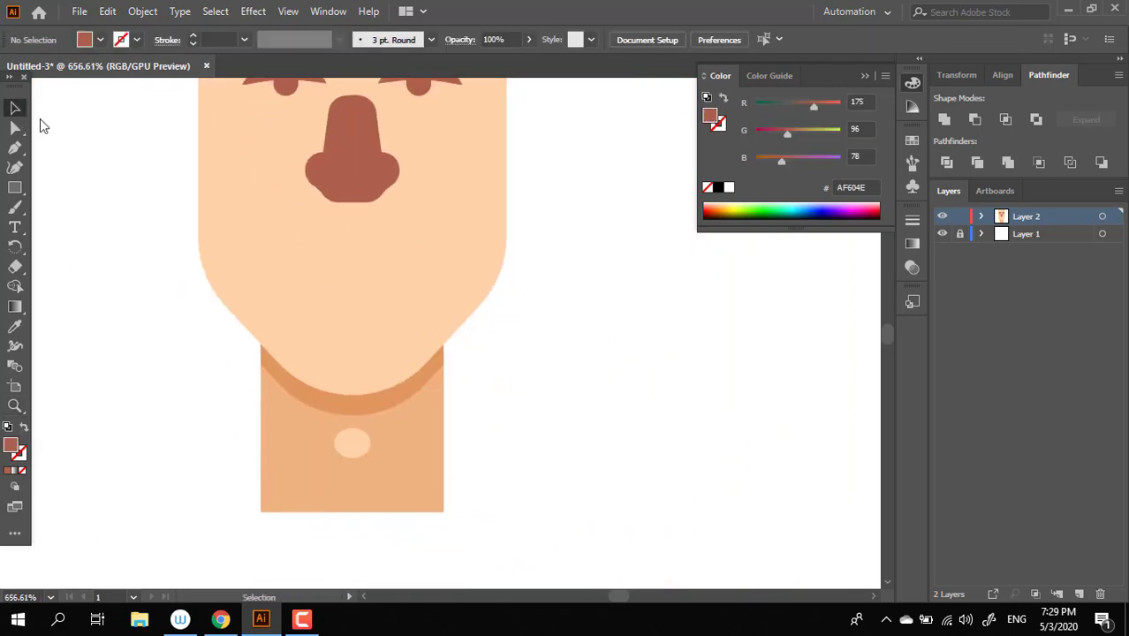
- Recolour the nose with the chin-shadow orange using the Eyedropper, then zoom in on it
key("ctrl+z")
key("i")
left_click(309, 380, "ctrl+shift")
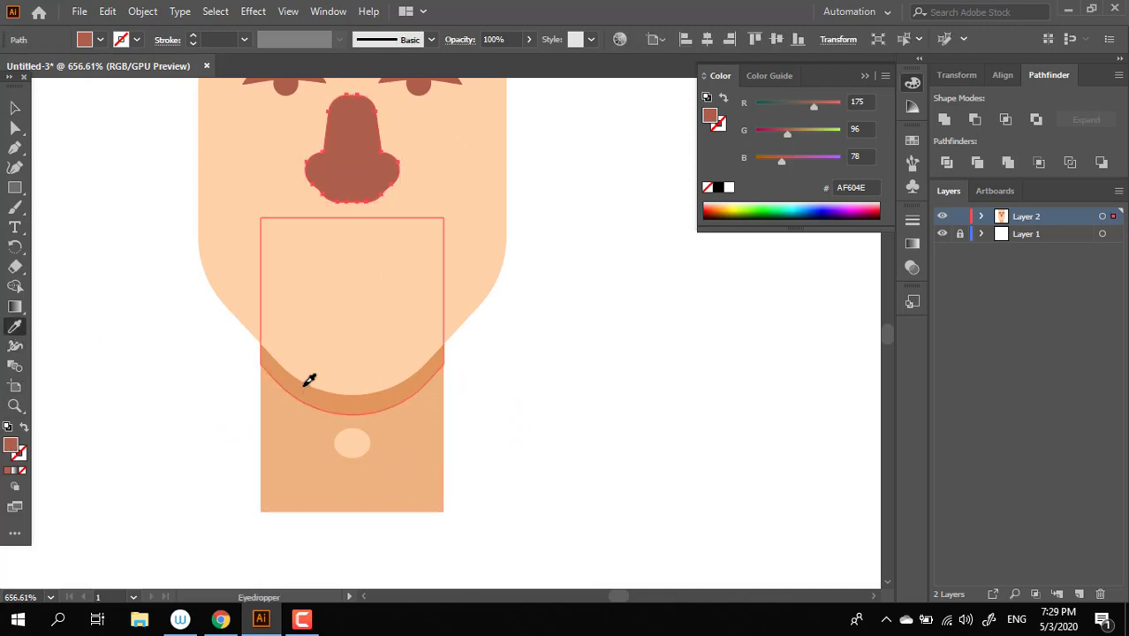
left_click(309, 380)
left_click_drag(385, 316, 406, 456)
key("v")
left_click(492, 248)
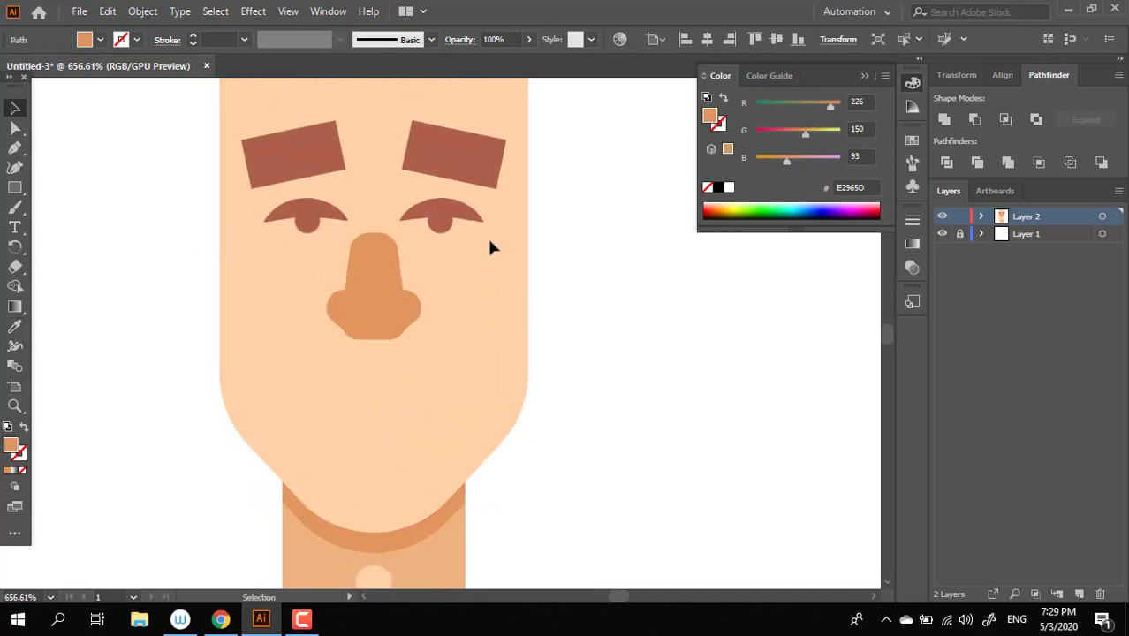
left_click(618, 400)
key("z")
mouse_move(468, 395)
left_mouse_down()
mouse_move(439, 384)
mouse_move(455, 461)
left_mouse_up()
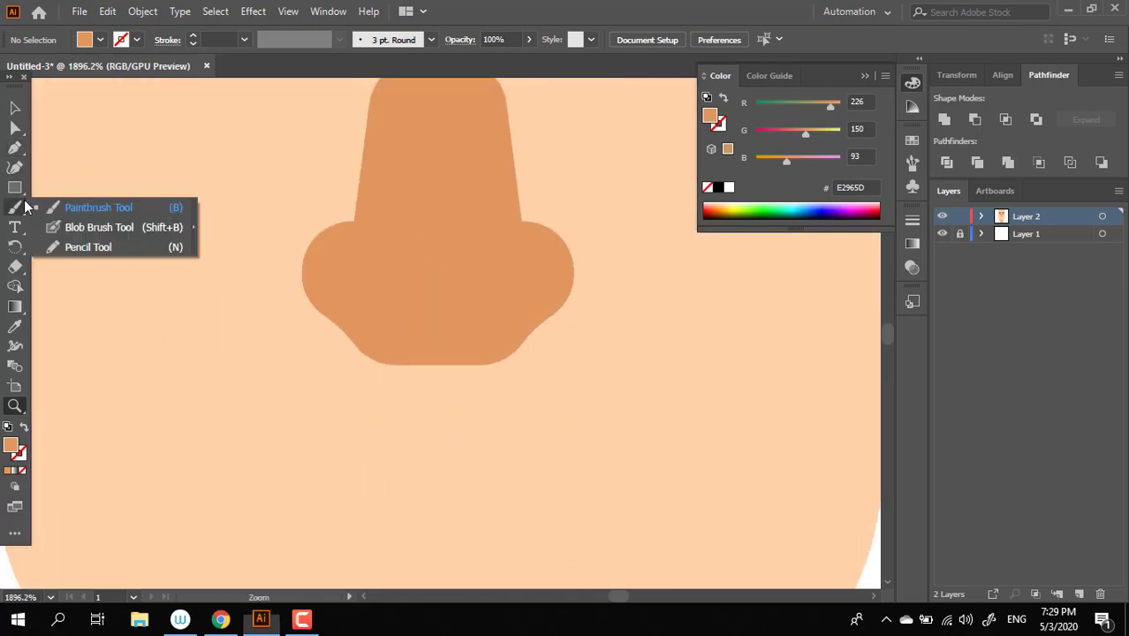
- Draw a D68650 ellipse over the nose base, send it backward and stretch it taller
left_click(75, 205)
left_click_drag(310, 282, 549, 395)
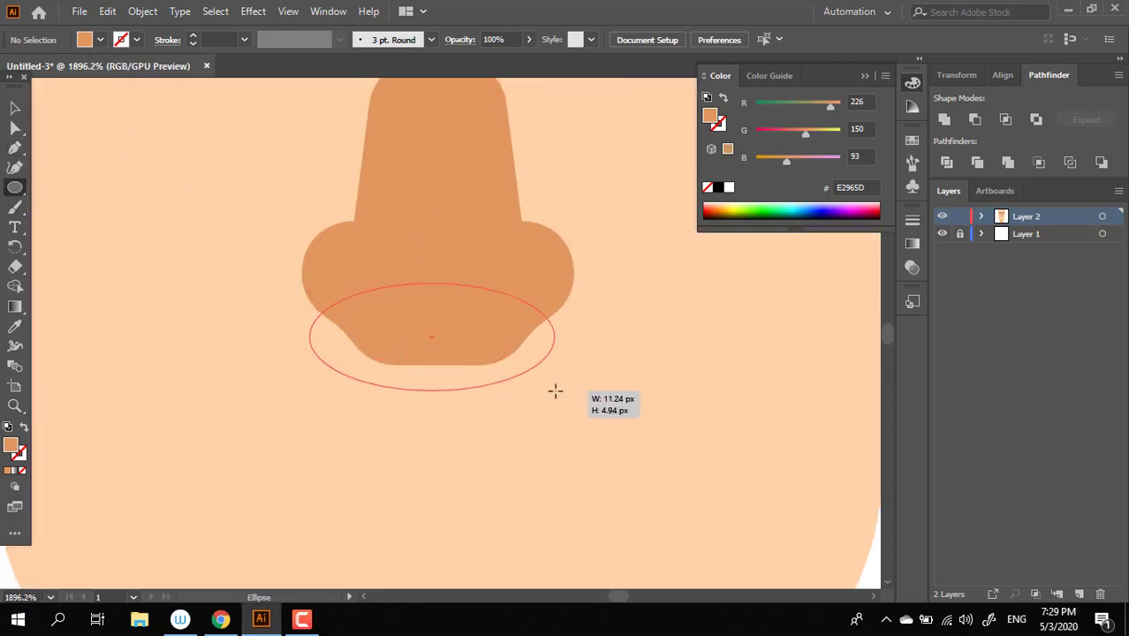
double_click(12, 448)
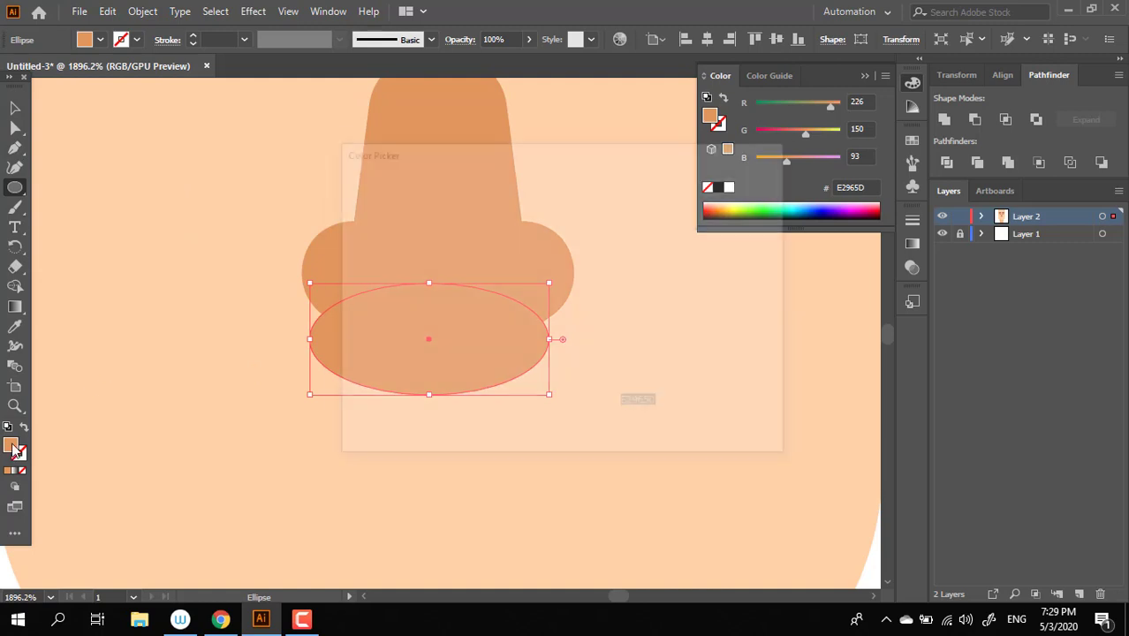
left_click(479, 230)
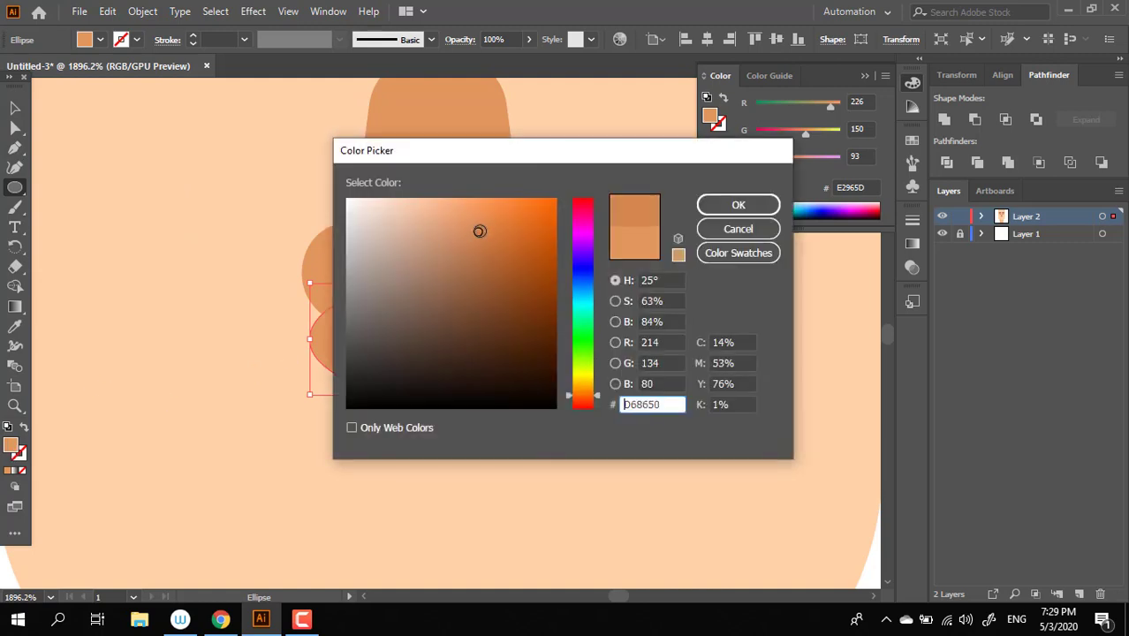
left_click(753, 204)
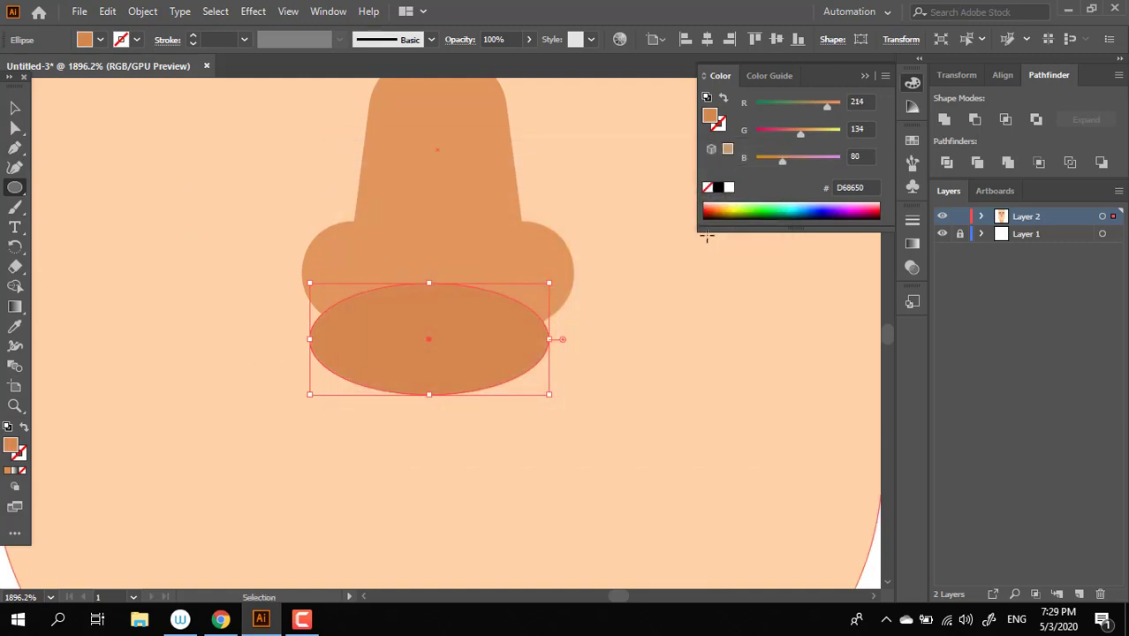
key("ctrl+bracketleft")
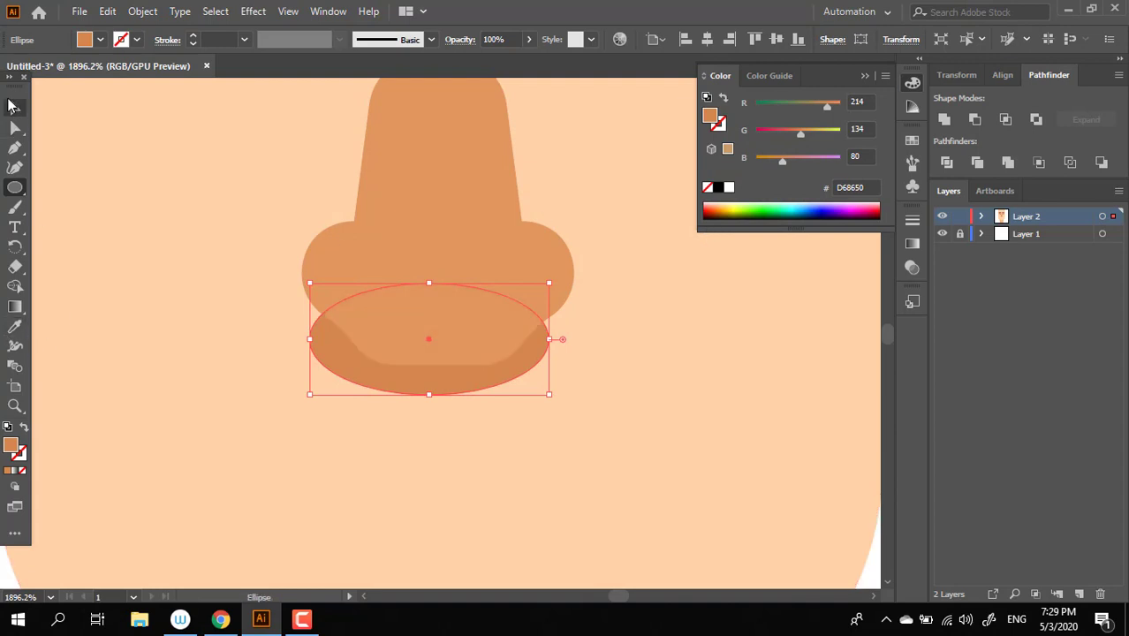
left_click(12, 106)
left_click_drag(429, 283, 429, 225)
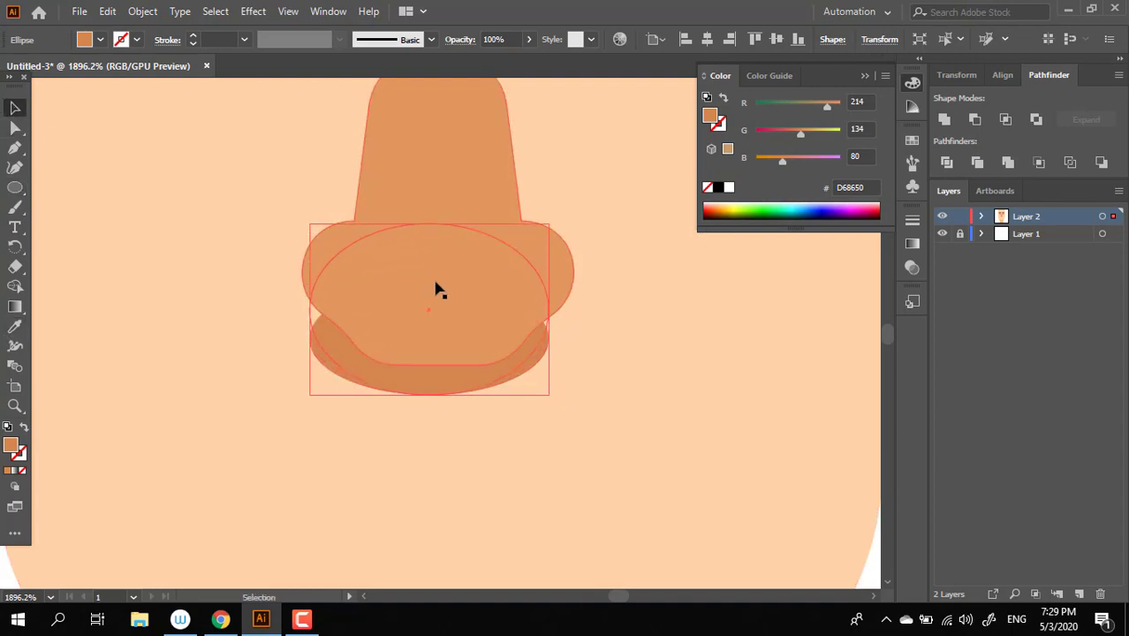
- Zoom out to the whole face and select all the face objects
key("z")
left_click_drag(538, 320, 194, 221)
left_click(13, 108)
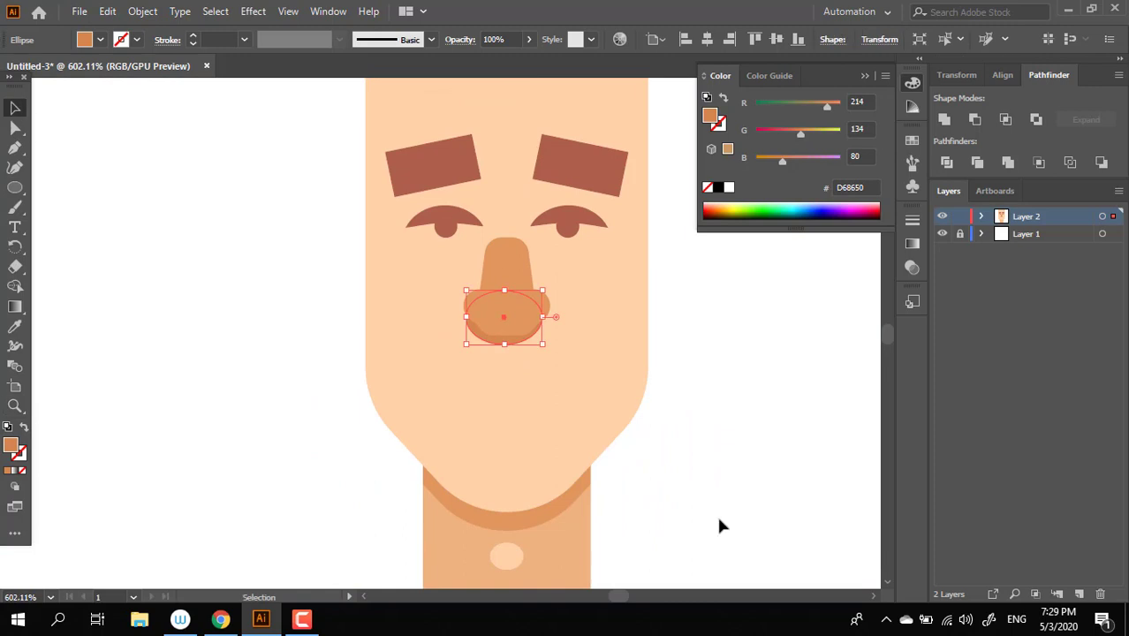
left_click_drag(682, 552, 279, 123)
- Reshape the under-nose shadow ellipse by pulling its left and right anchors upward
left_click(720, 337)
key("z")
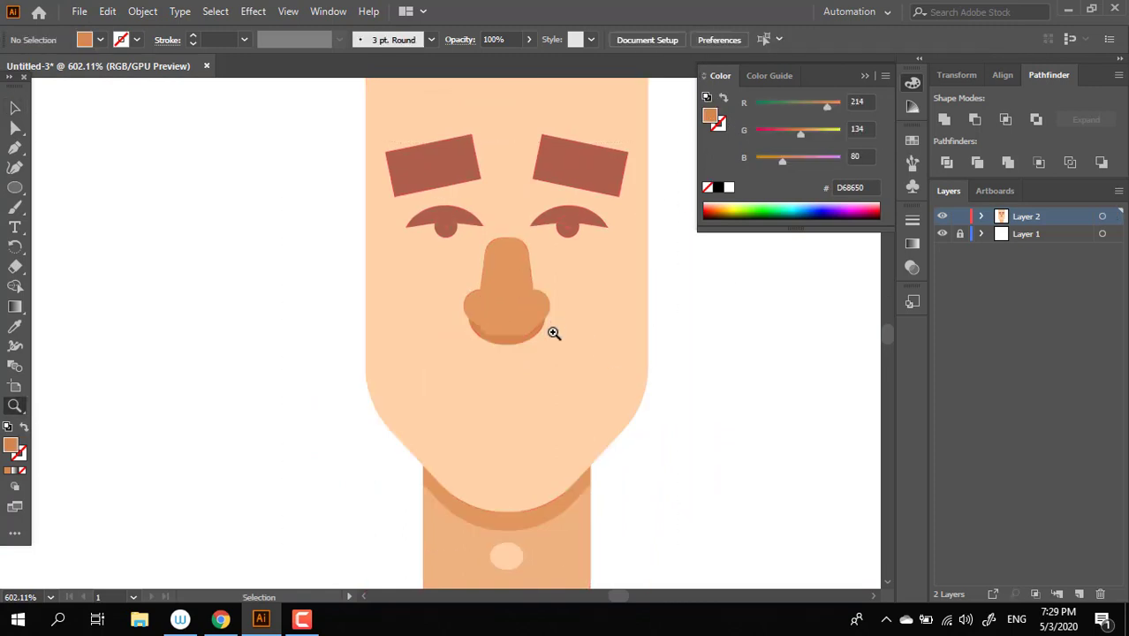
left_click(563, 329)
left_click(467, 370)
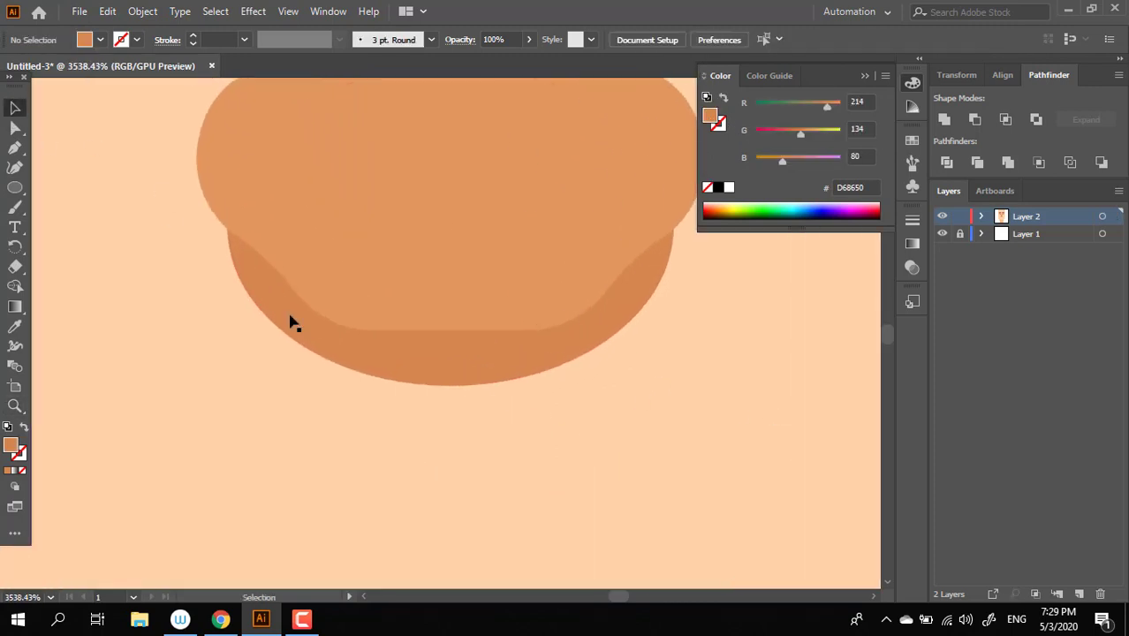
left_click(293, 323)
scroll(357, 389, "up", 2)
scroll(357, 390, "right", 2)
left_click(15, 147)
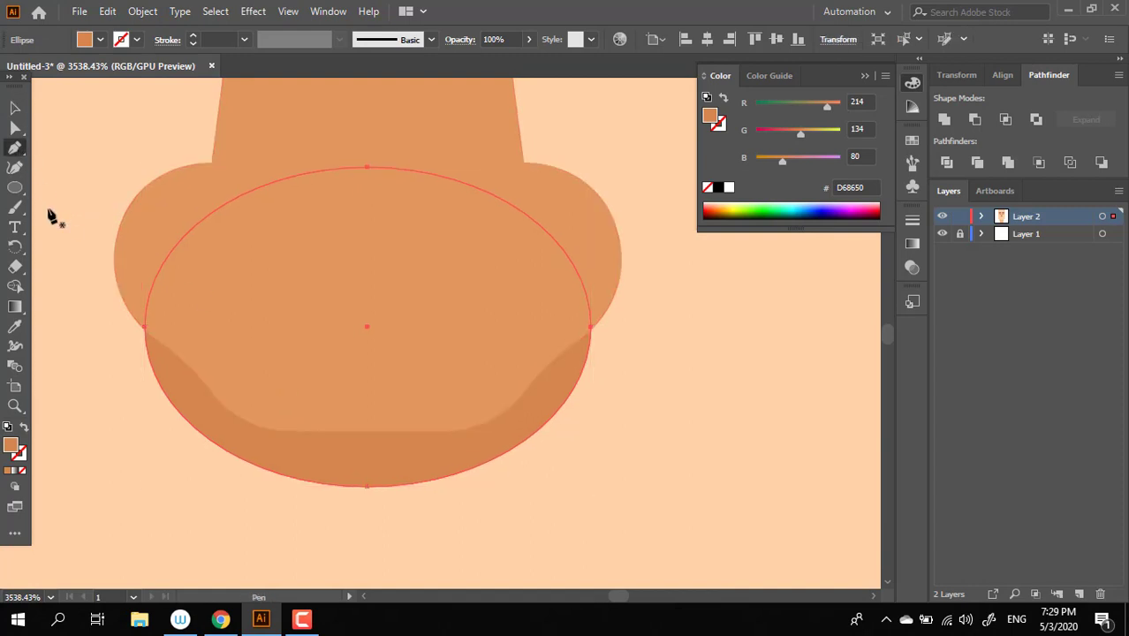
left_click_drag(144, 323, 116, 275)
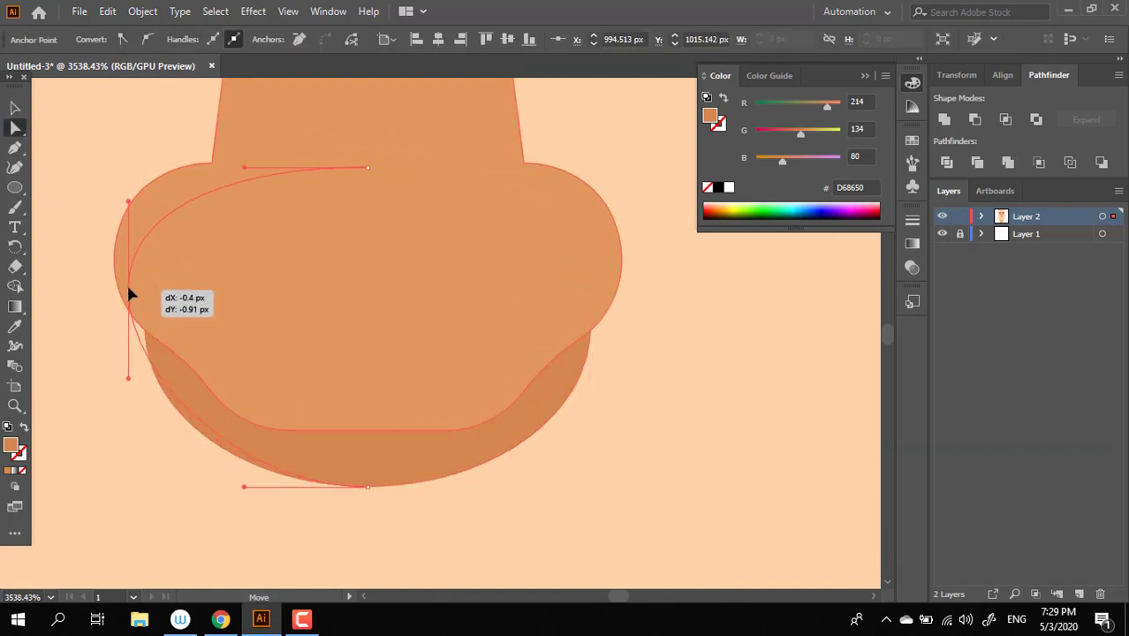
left_click(592, 327)
left_click_drag(603, 325, 621, 278)
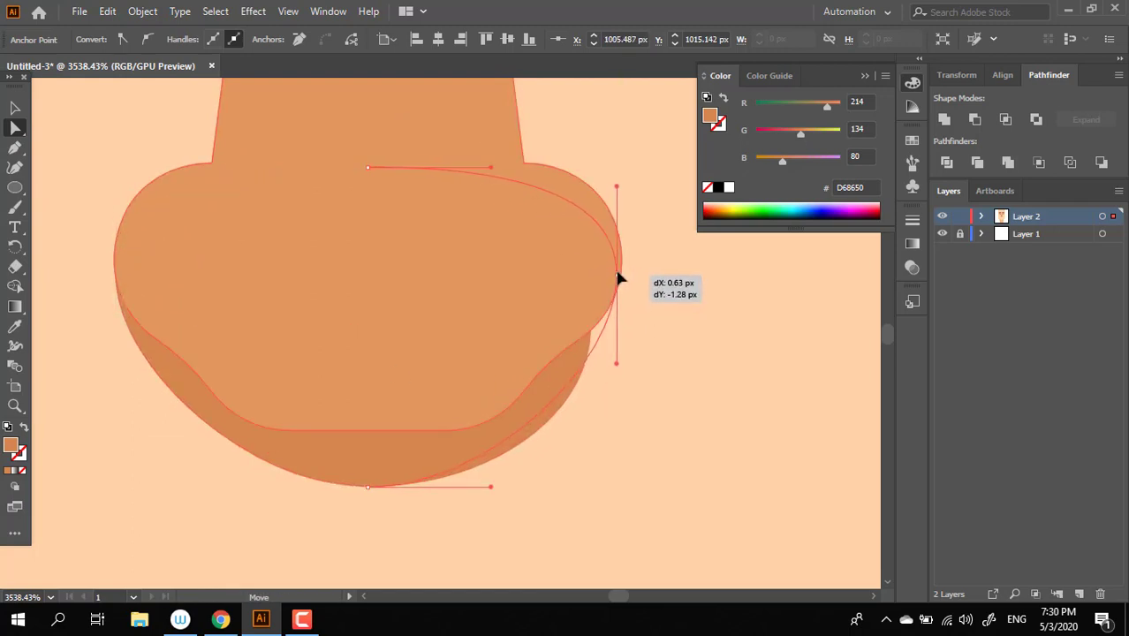
key("z")
left_click_drag(612, 350, 476, 362)
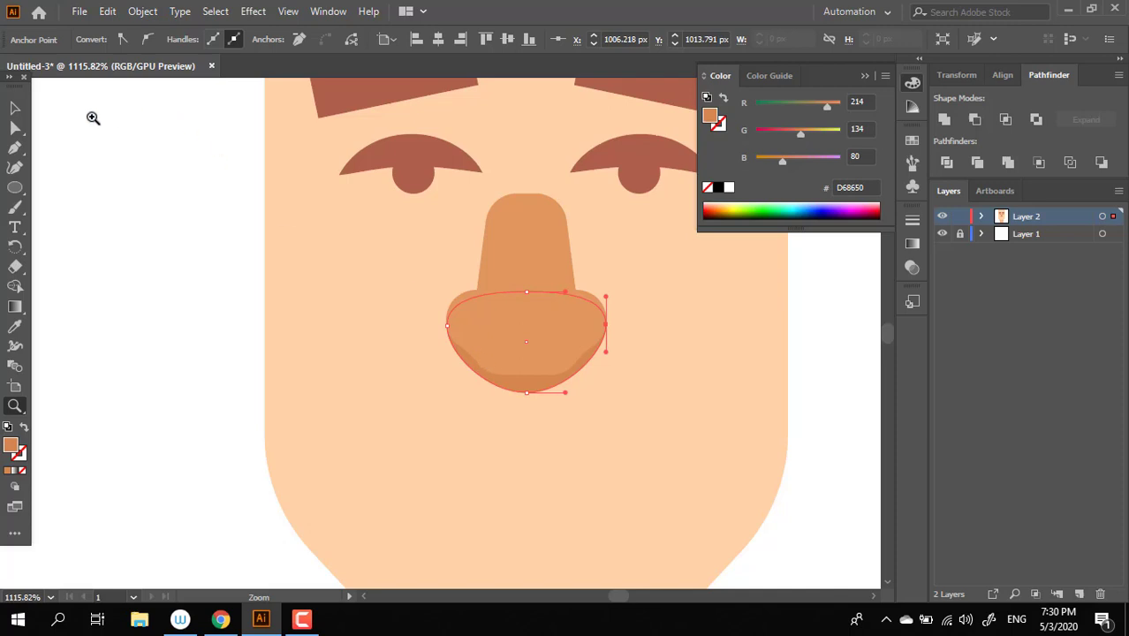
- Eyedropper the neck colour EFB381 onto the nose shadow
key("ctrl+shift+a")
scroll(109, 262, "down", 3)
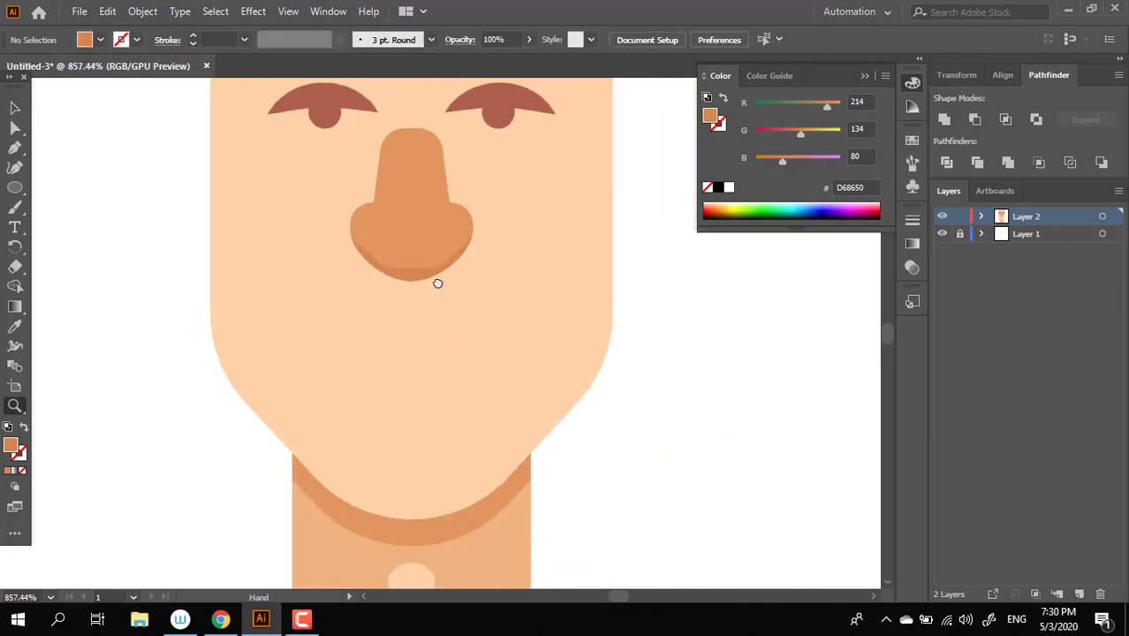
scroll(438, 280, "down", 1)
left_click(424, 261)
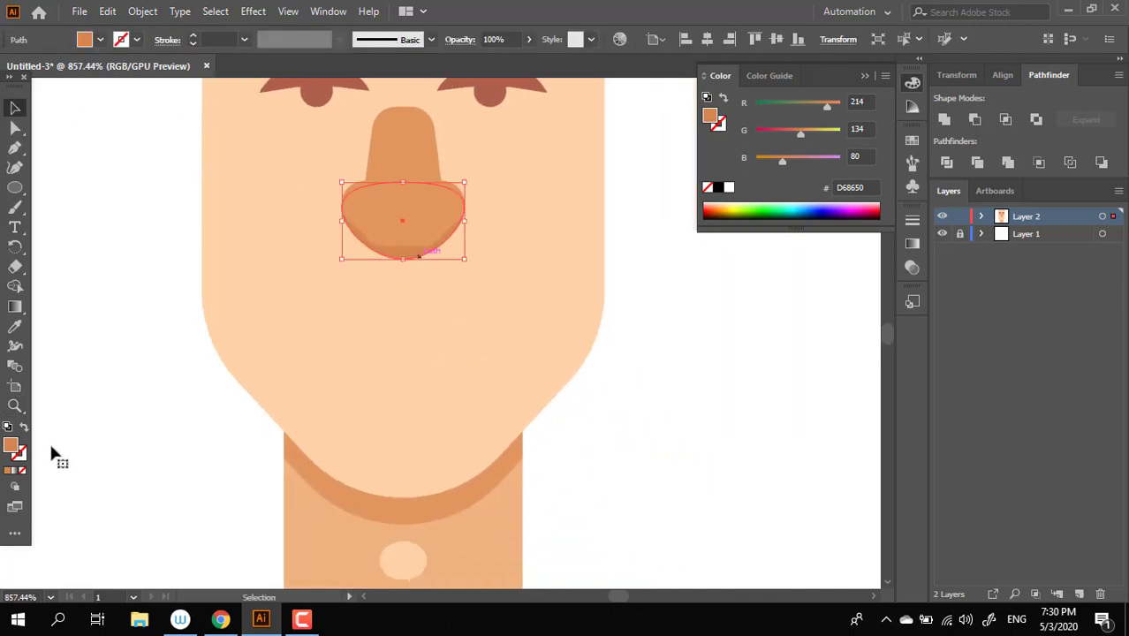
left_click(15, 328)
left_click(295, 510)
left_click(15, 107)
key("ctrl+shift+a")
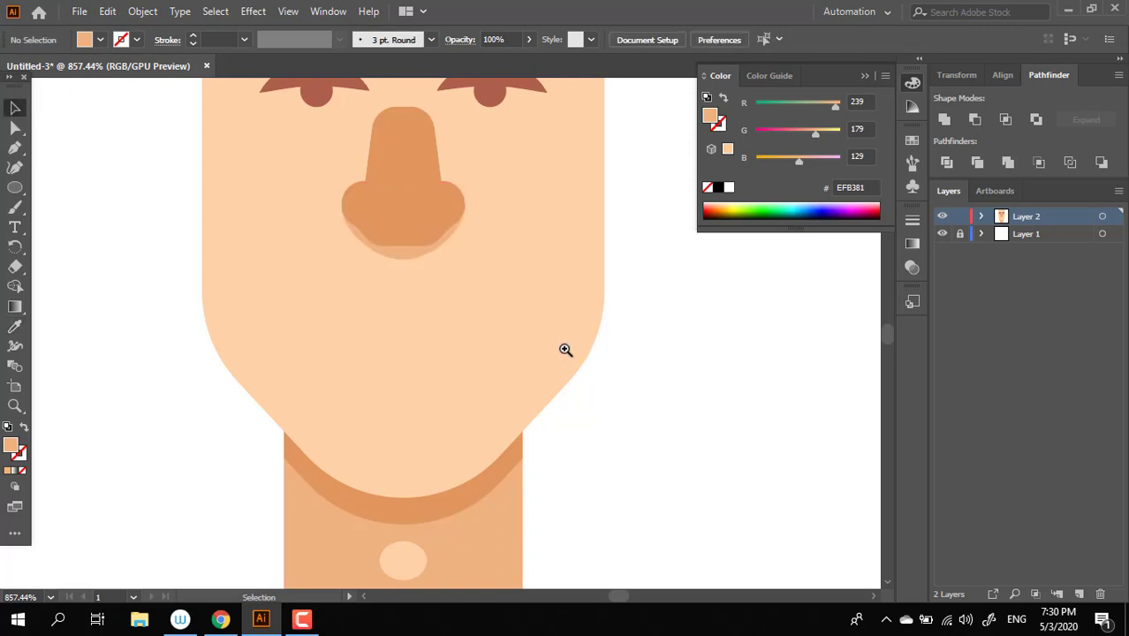
- Draw a small rectangle on the nose bridge
scroll(378, 345, "down", 3)
scroll(400, 416, "up", 5)
scroll(283, 337, "up", 1)
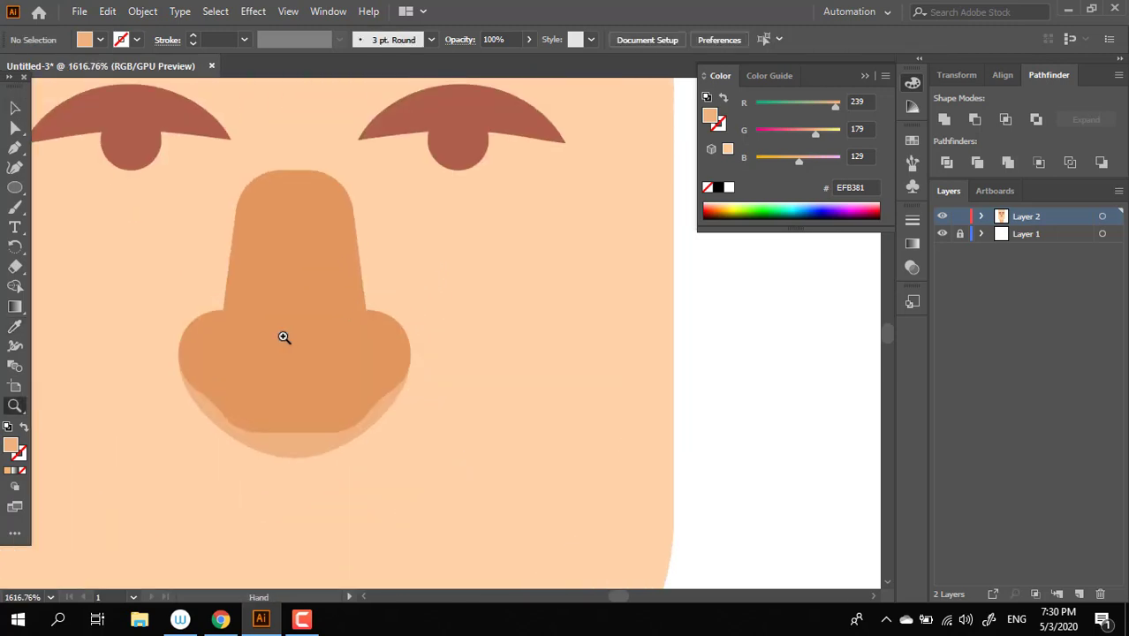
scroll(284, 337, "up", 1)
left_click_drag(15, 187, 71, 189)
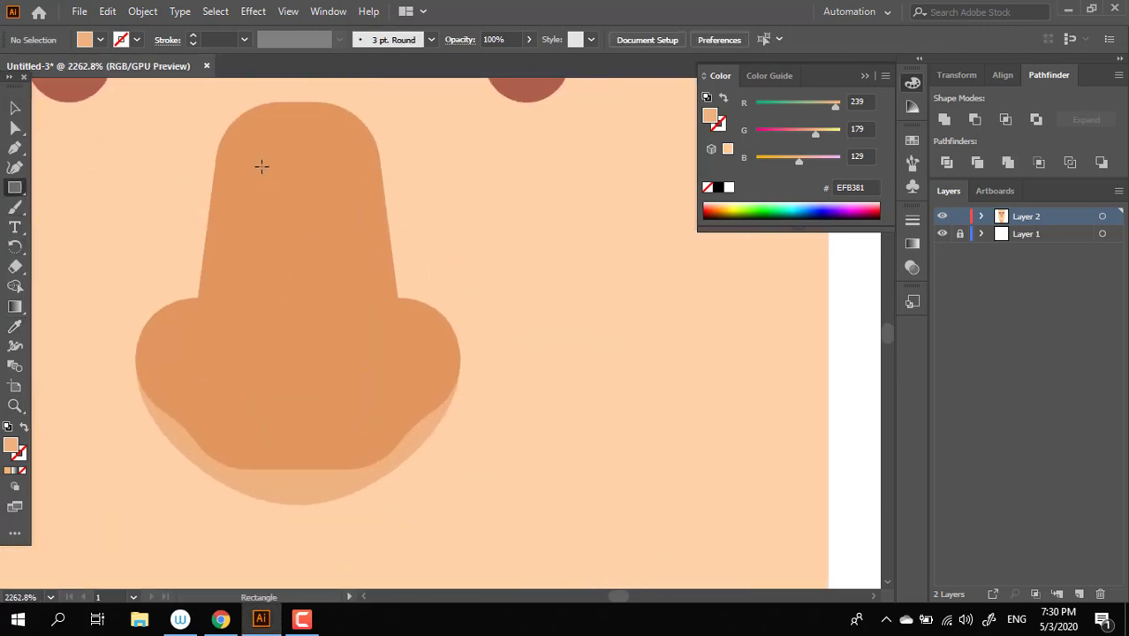
left_click_drag(267, 158, 320, 275)
- Round the nose-bridge rectangle's corners into a pill shape
left_click(15, 128)
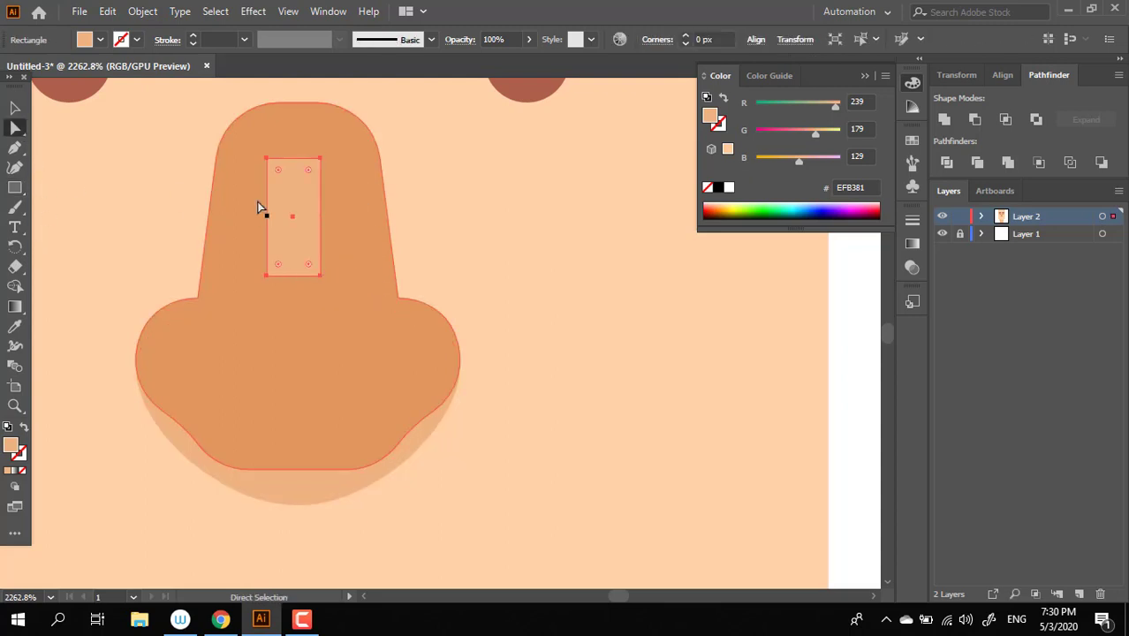
left_click_drag(277, 173, 322, 252)
scroll(323, 252, "down", 4)
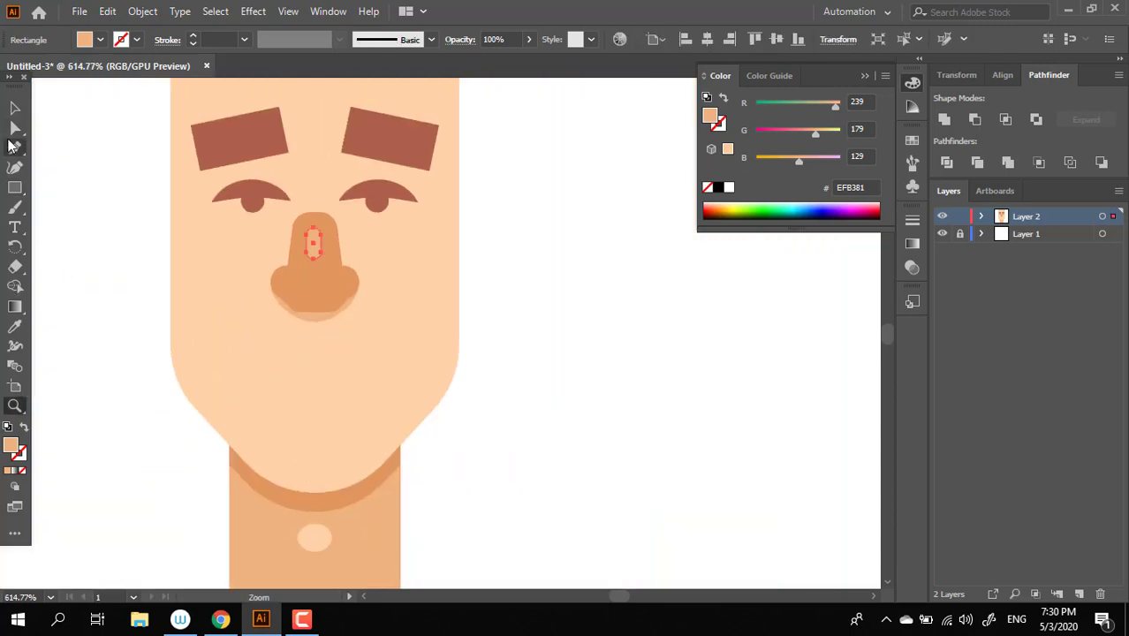
left_click(15, 107)
left_click(62, 171)
left_click(318, 247)
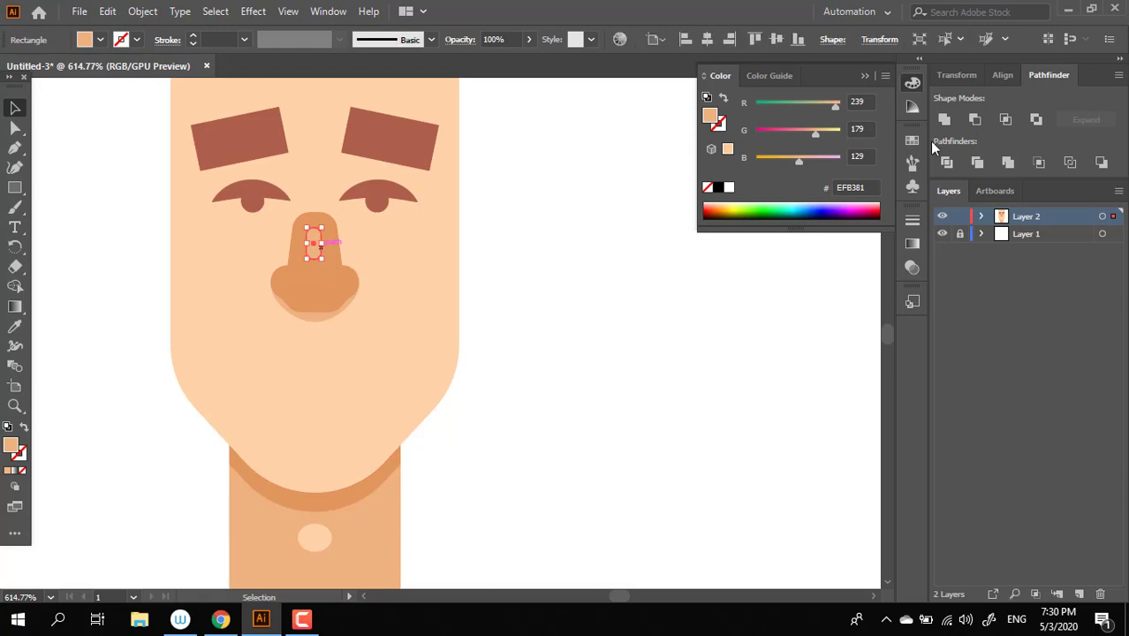
left_click(245, 282)
- Draw a closed Pen shape curving along the bottom edge of the nose
key("z")
scroll(403, 370, "up", 3)
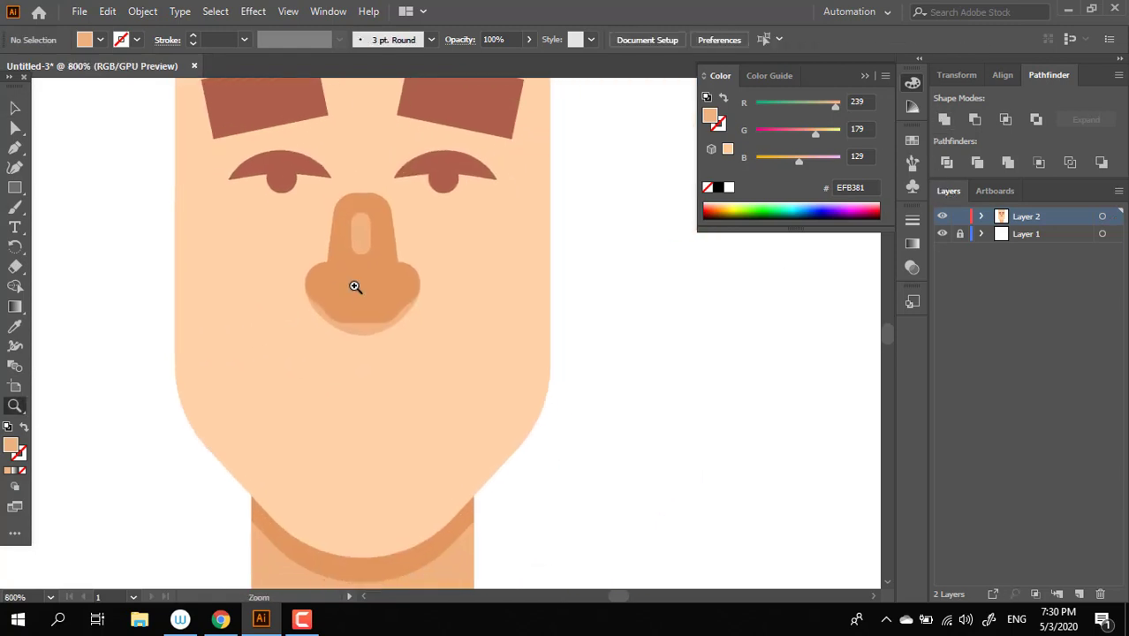
scroll(431, 343, "up", 3)
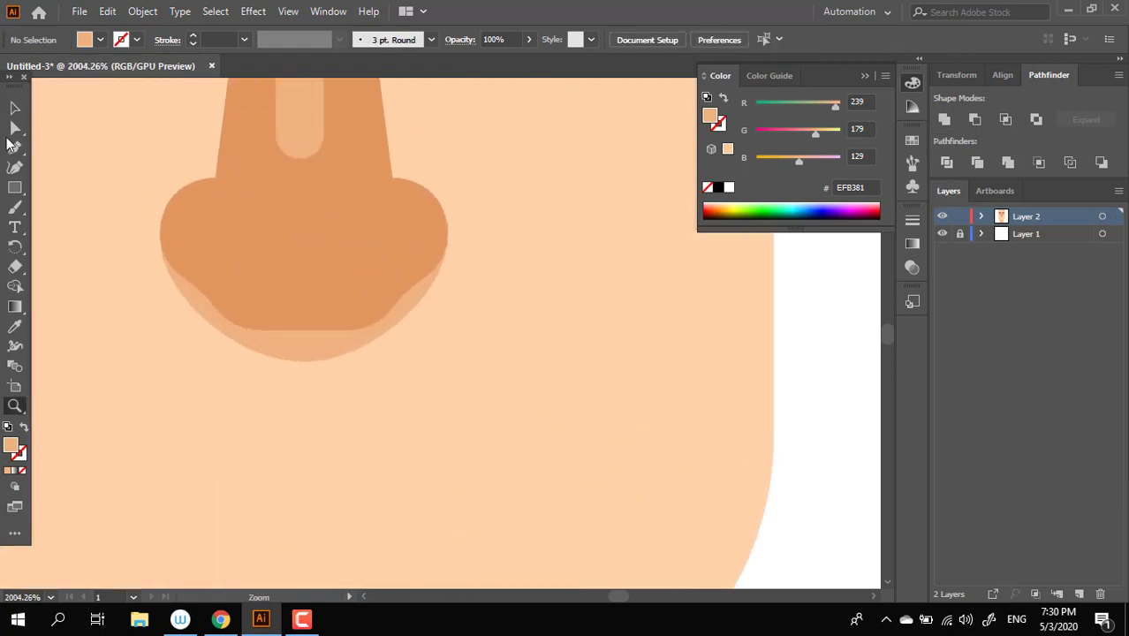
left_click(151, 214)
mouse_move(216, 308)
left_mouse_down()
mouse_move(194, 278)
mouse_move(244, 311)
mouse_move(367, 315)
left_mouse_up()
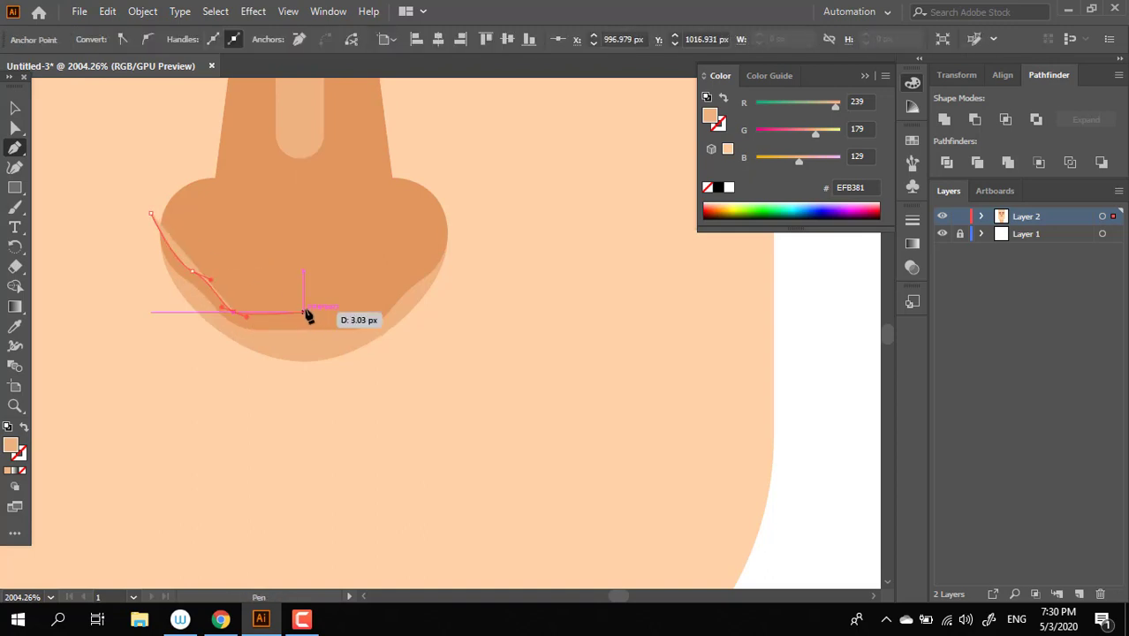
left_click(423, 264)
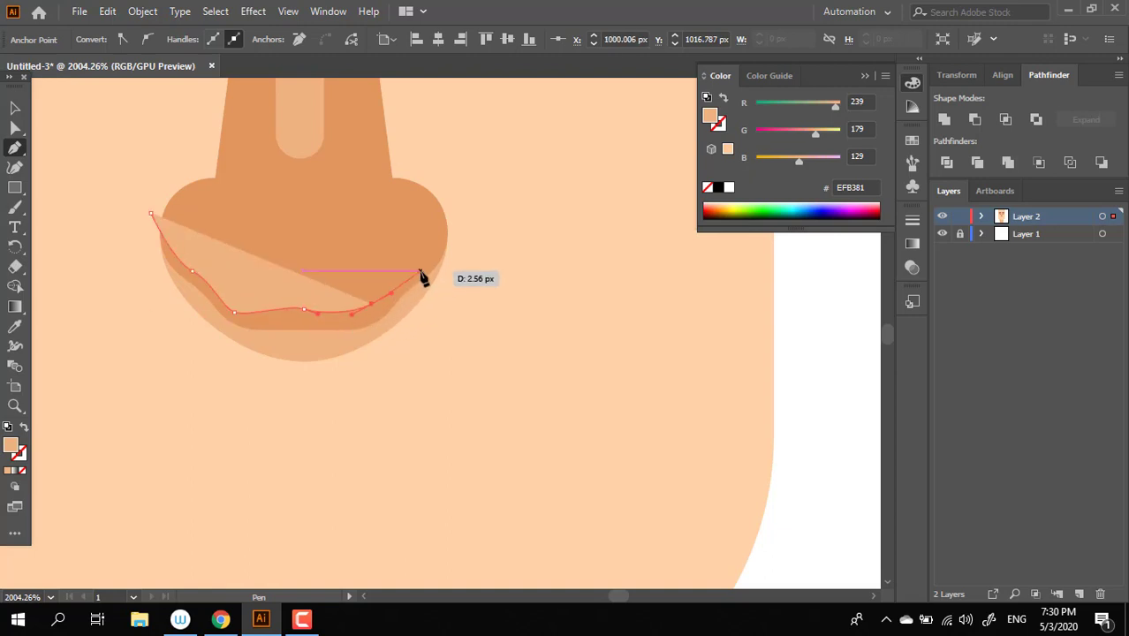
left_click(466, 213)
left_click_drag(428, 415, 449, 408)
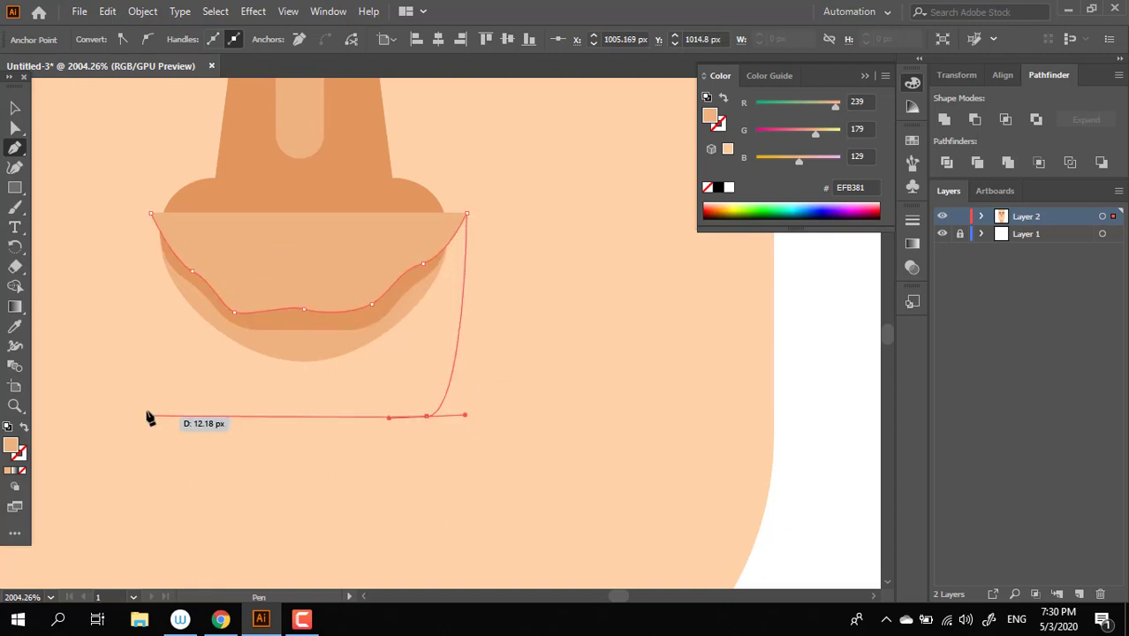
left_click(146, 415)
left_click(104, 311)
left_click_drag(96, 245, 112, 238)
left_click(150, 212)
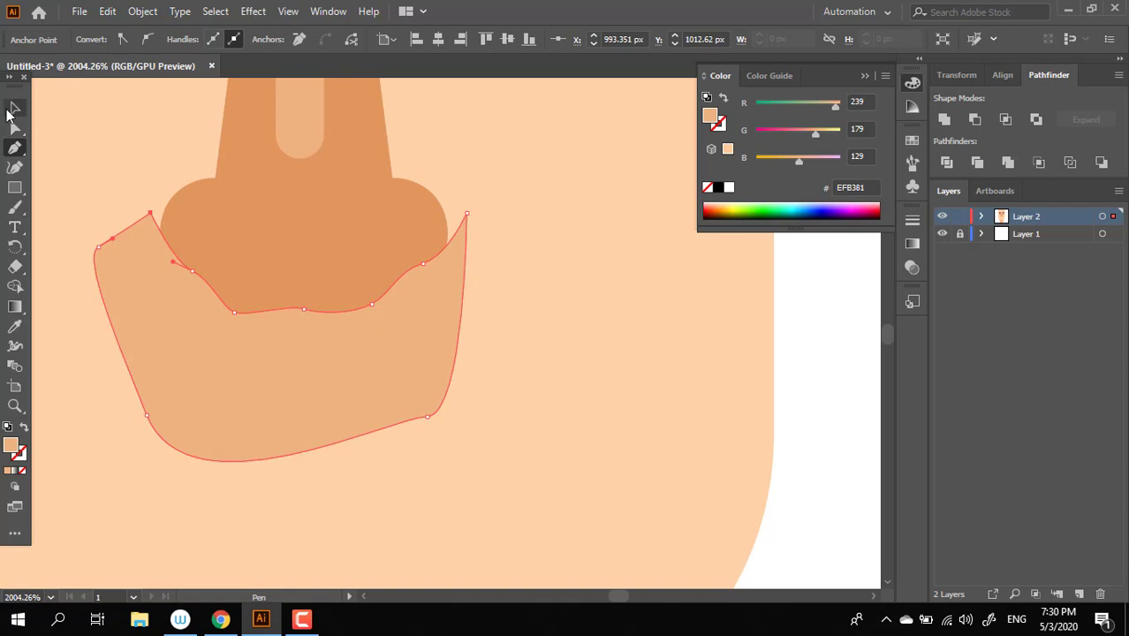
left_click(12, 109)
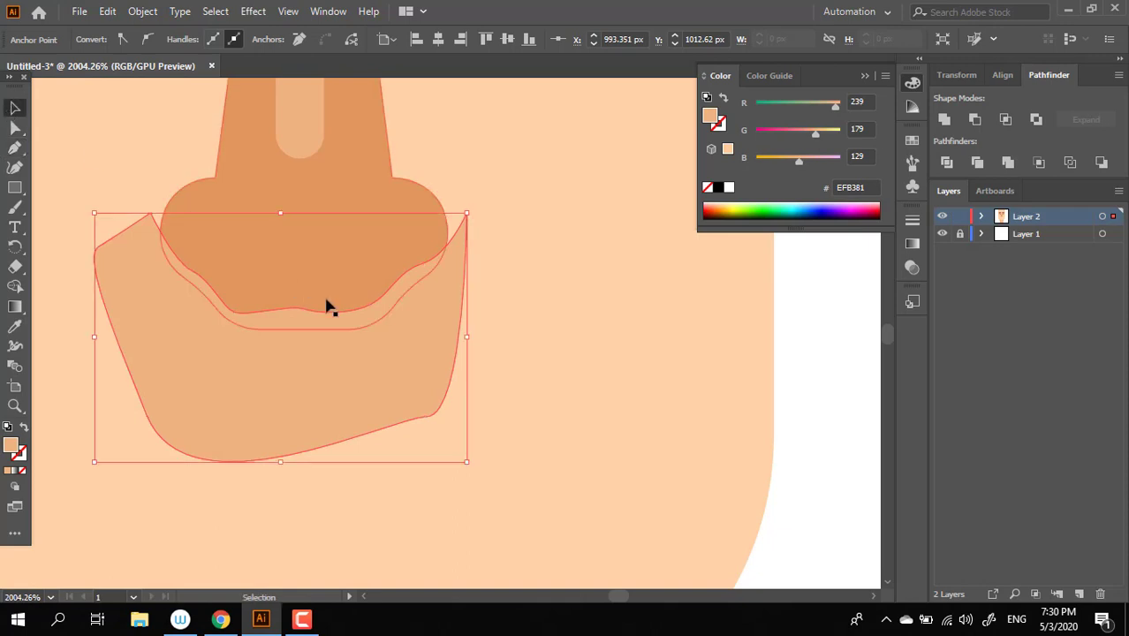
- Eyedropper the nose colour onto the new shape, then darken its fill to D8864E
left_click(323, 397)
left_click(15, 327)
left_click(203, 239)
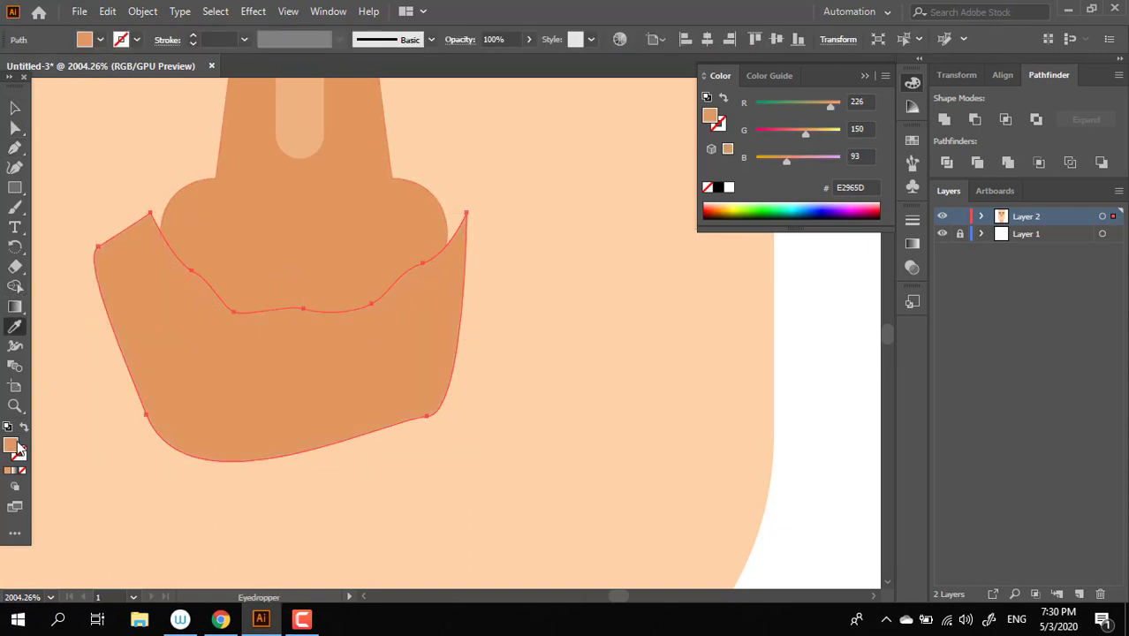
double_click(710, 115)
left_click(482, 228)
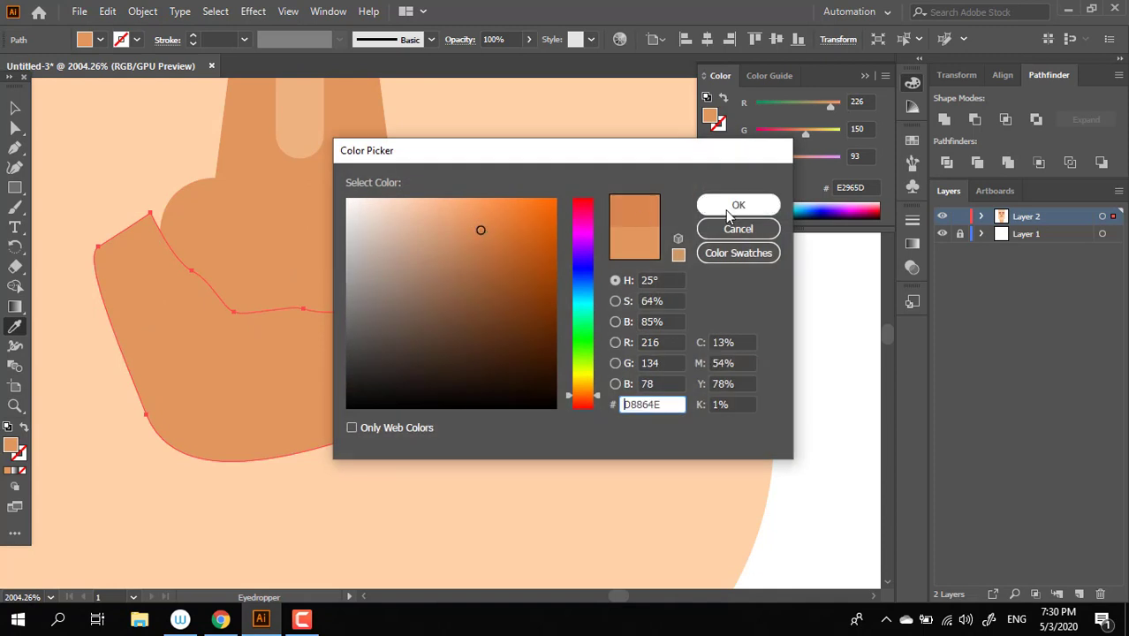
left_click(736, 205)
left_click(15, 108)
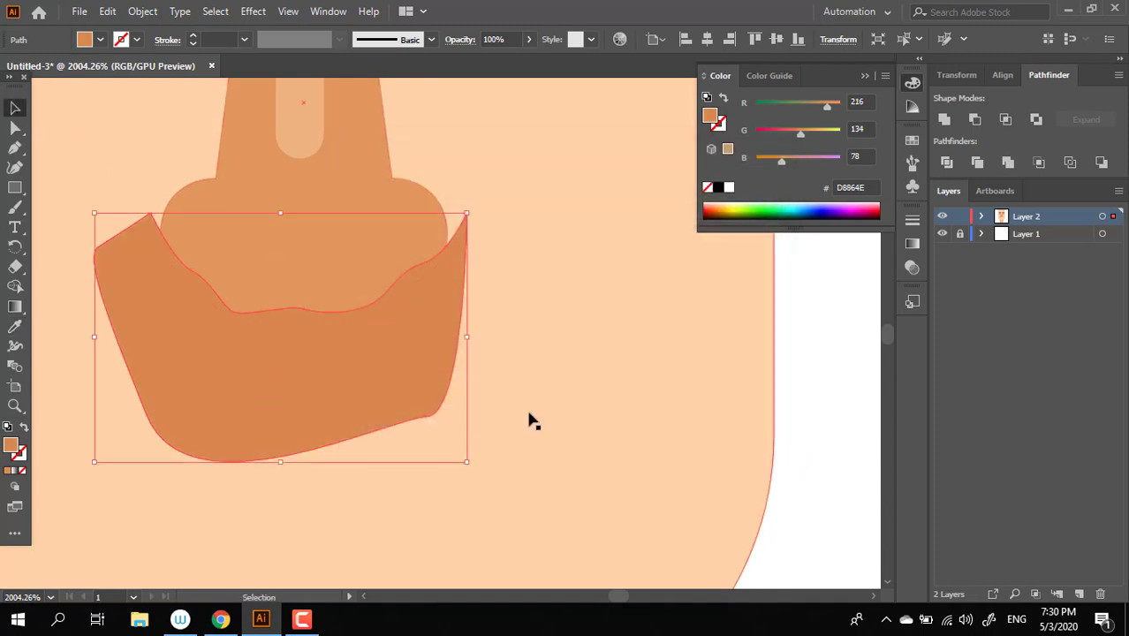
- In Isolation Mode, delete the leftover lower piece, then exit and zoom out
key("ctrl")
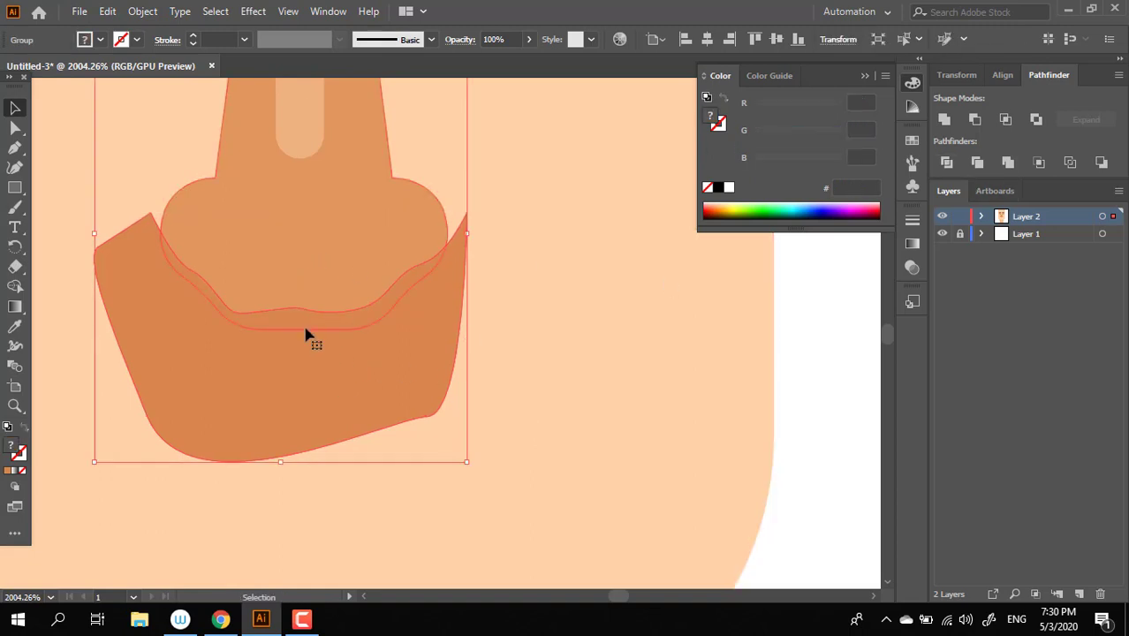
double_click(320, 388)
left_click(319, 389)
key("Delete")
double_click(818, 418)
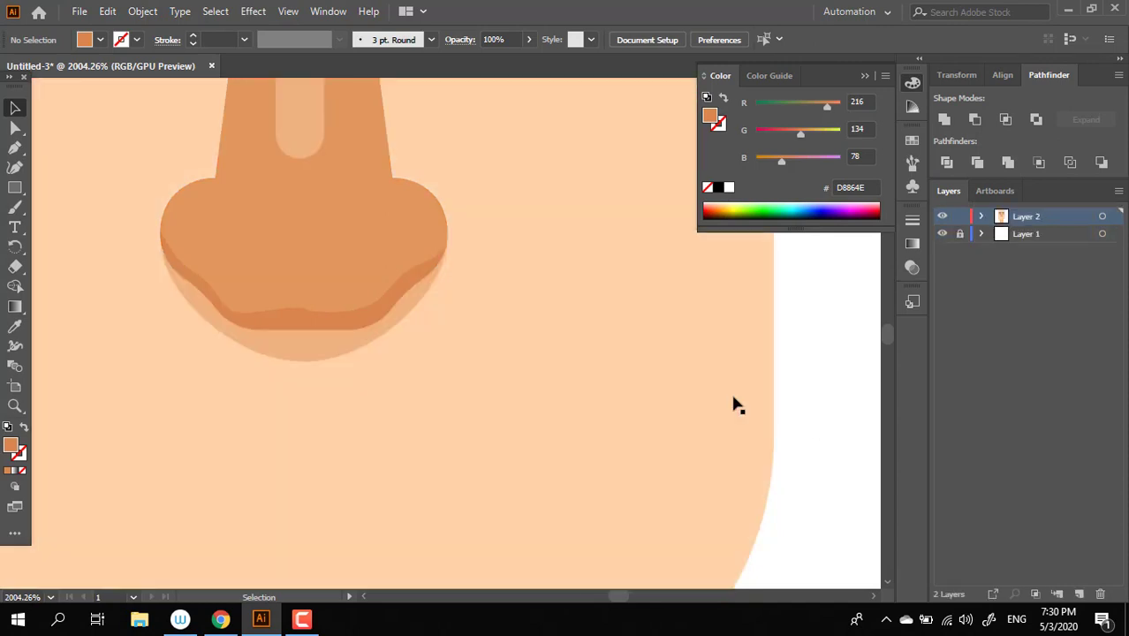
key("z")
left_click_drag(464, 377, 406, 341)
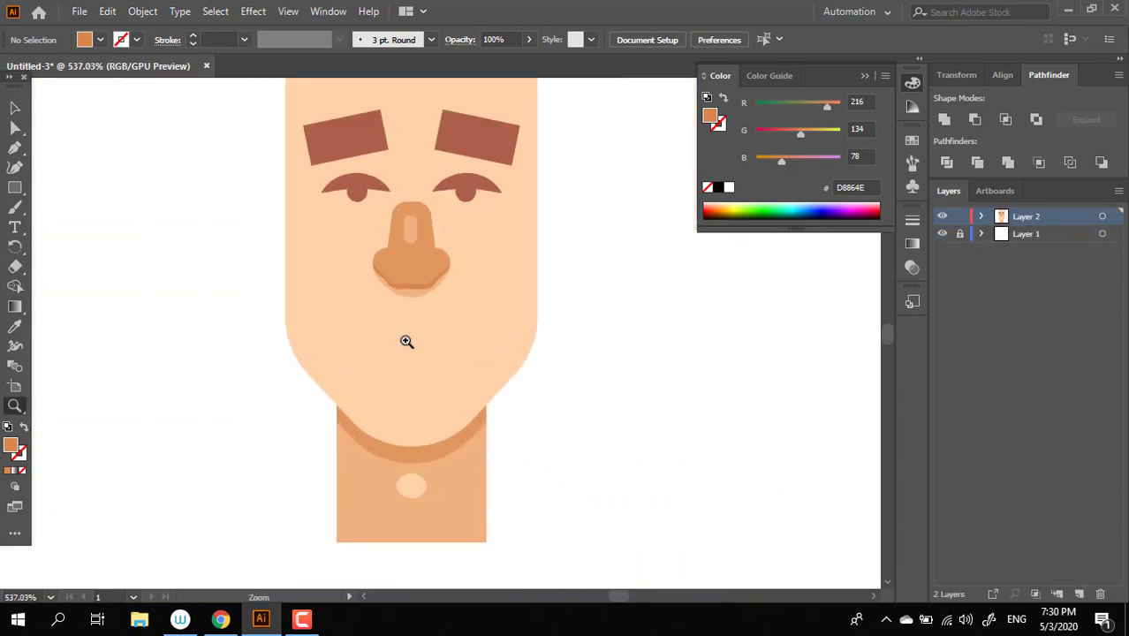
- Draw a curved mouth path with the Pen tool below the nose
key("z")
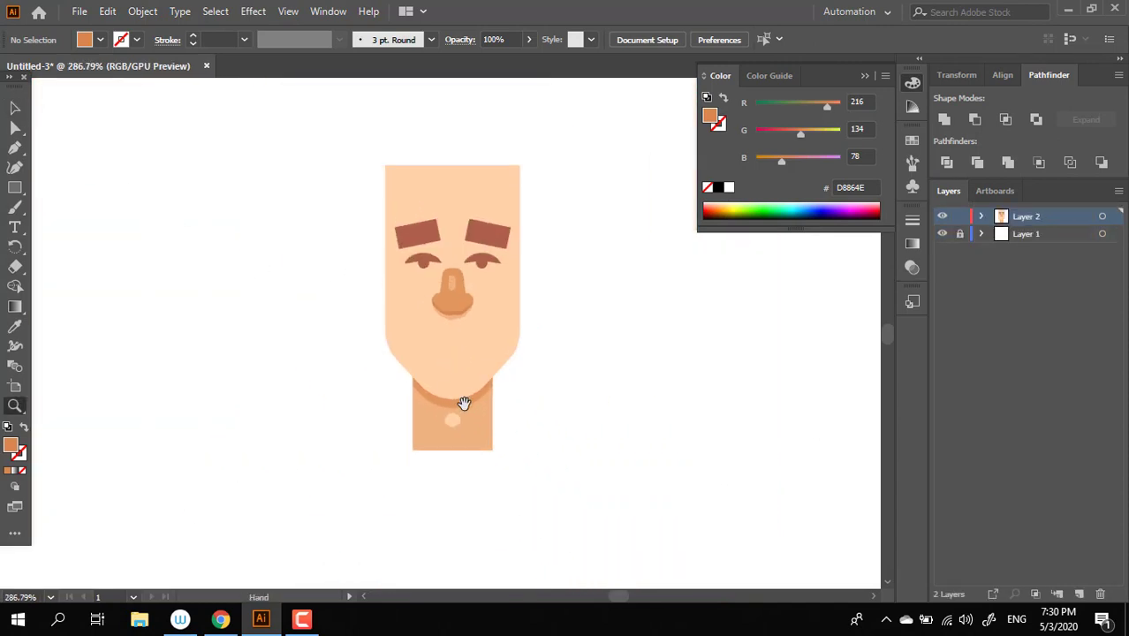
left_click_drag(488, 402, 574, 418)
left_click(382, 266)
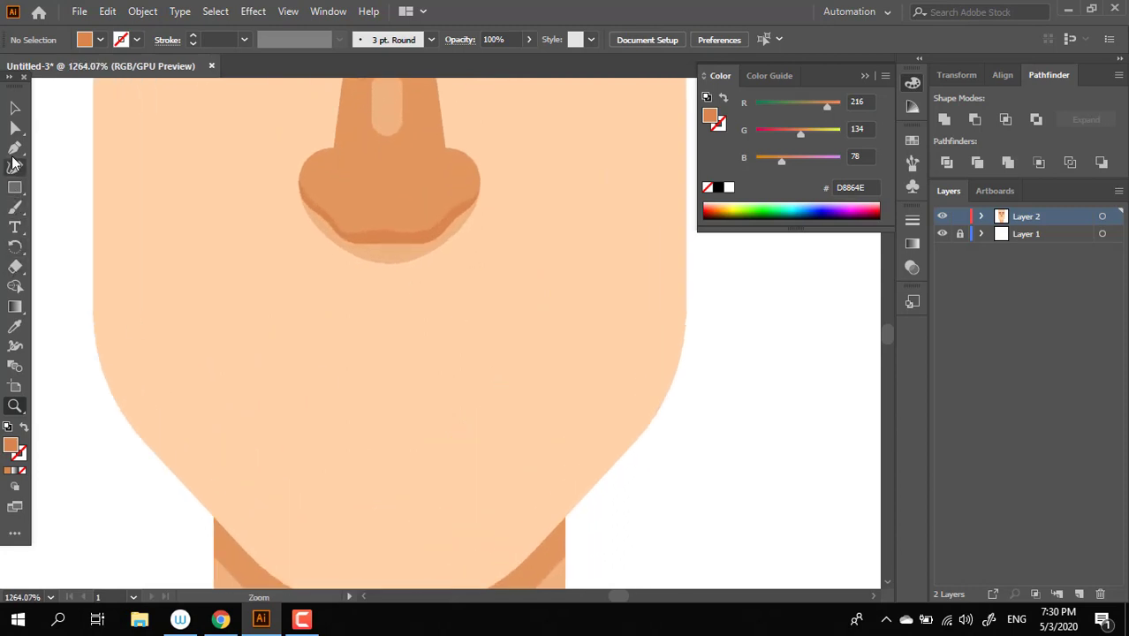
left_click(13, 153)
left_click(257, 353)
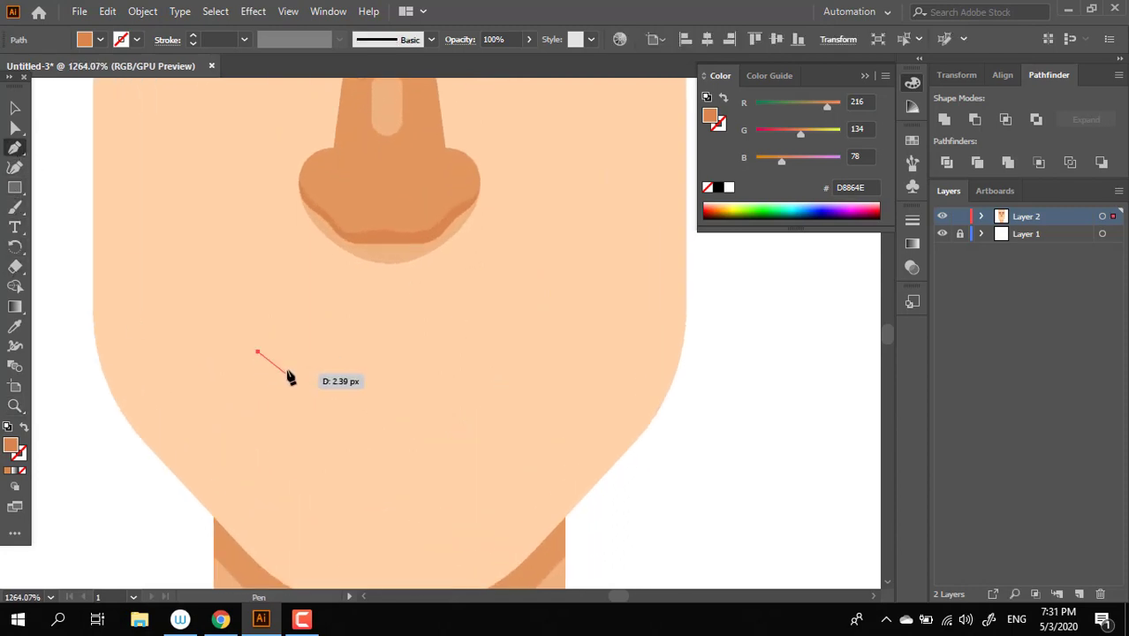
left_click_drag(339, 374, 403, 361)
left_click(16, 108)
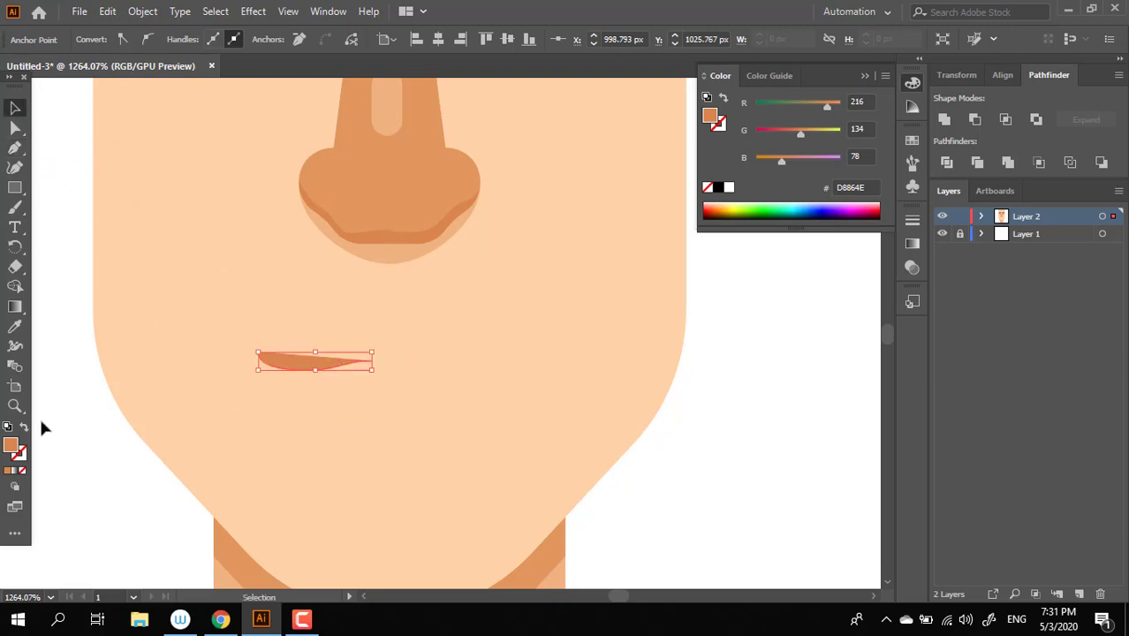
- Swap the mouth fill to a 0.4 pt stroke with an even width profile
left_click(24, 428)
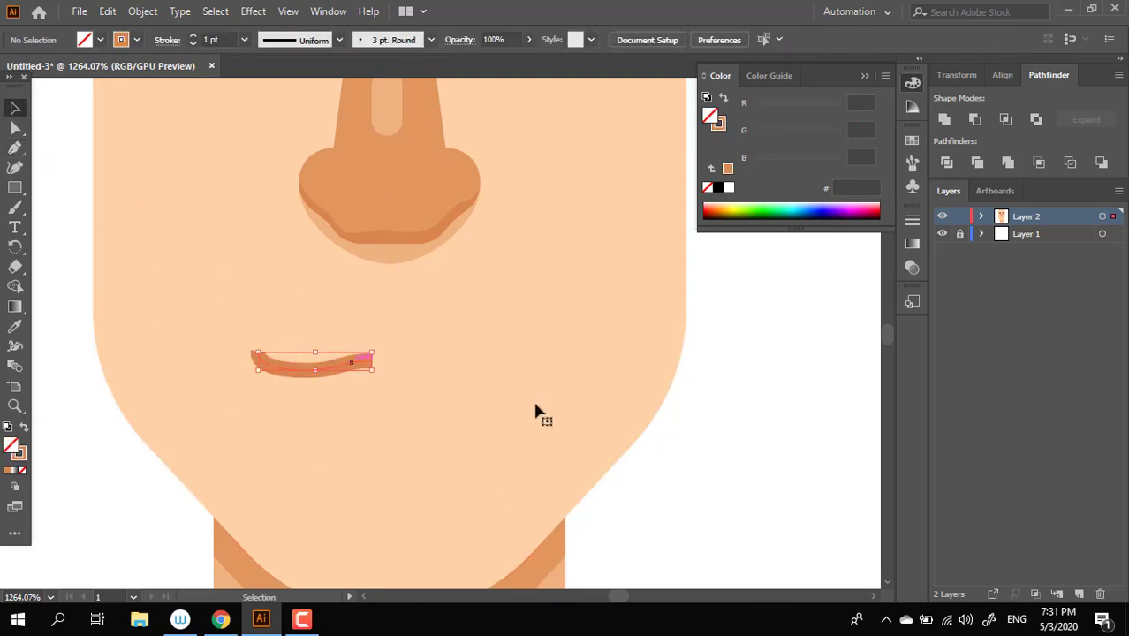
key("z")
left_click(521, 433)
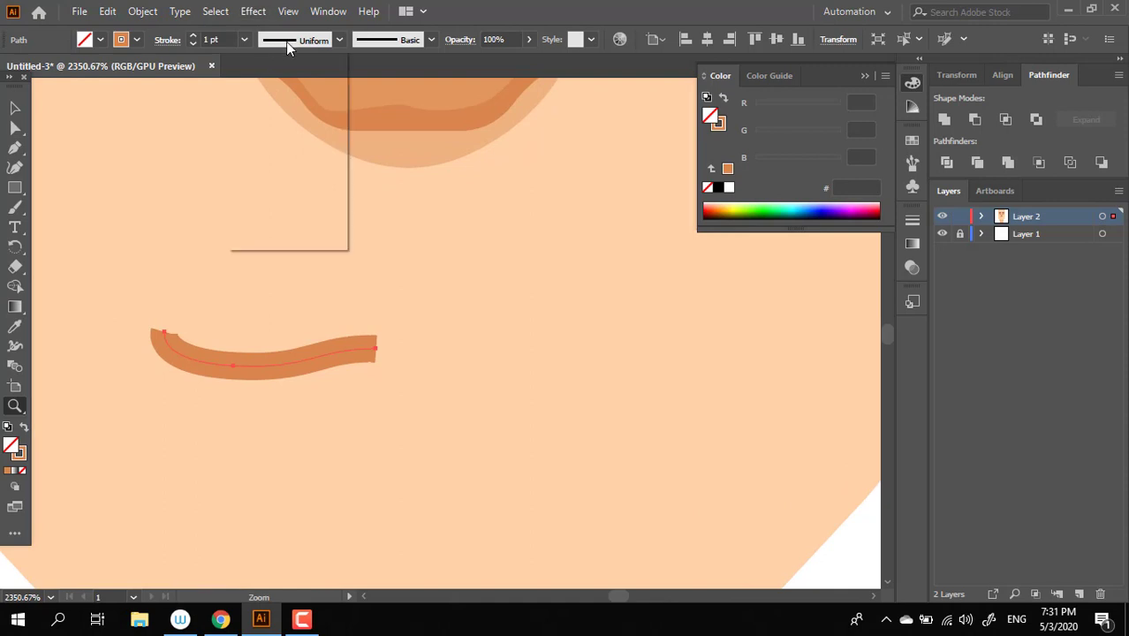
left_click(288, 94)
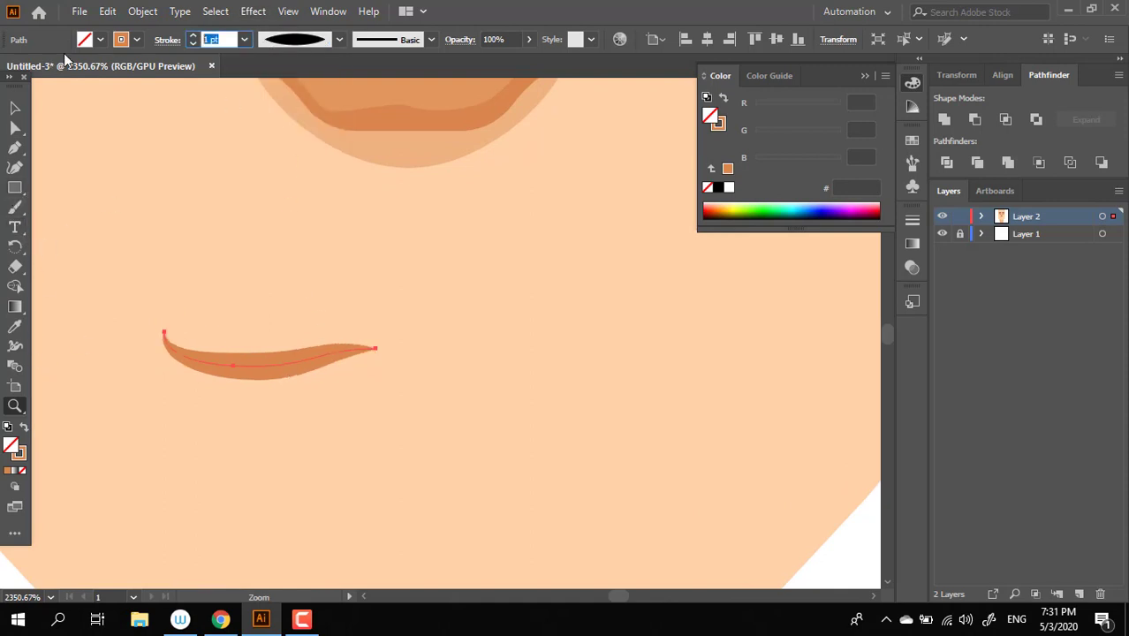
type("0.4")
key("Return")
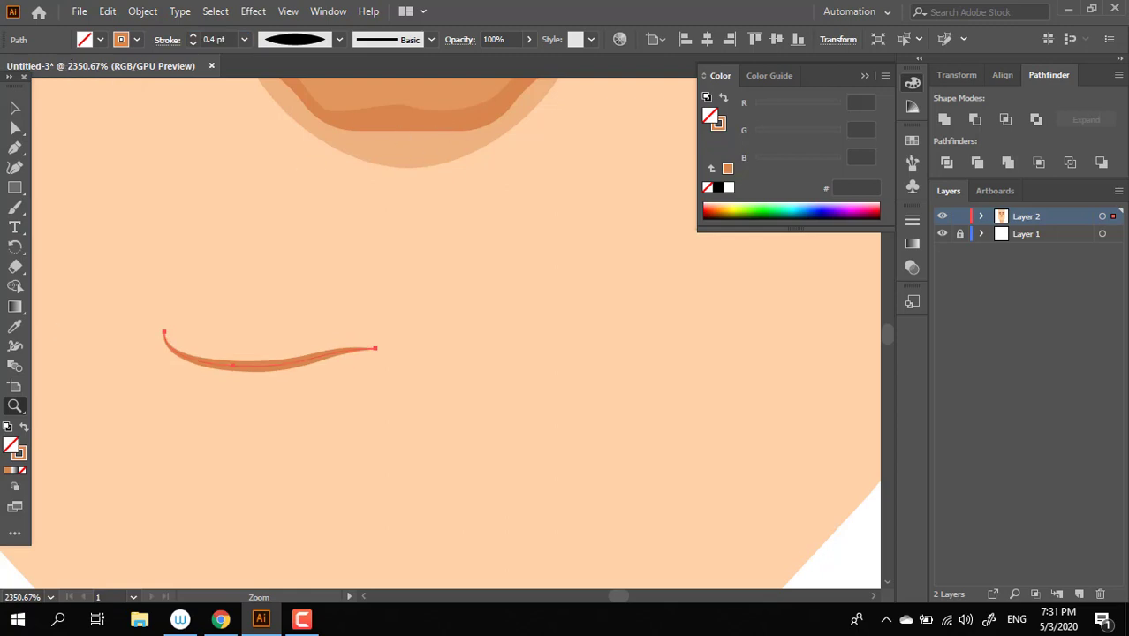
left_click(315, 46)
left_click(311, 77)
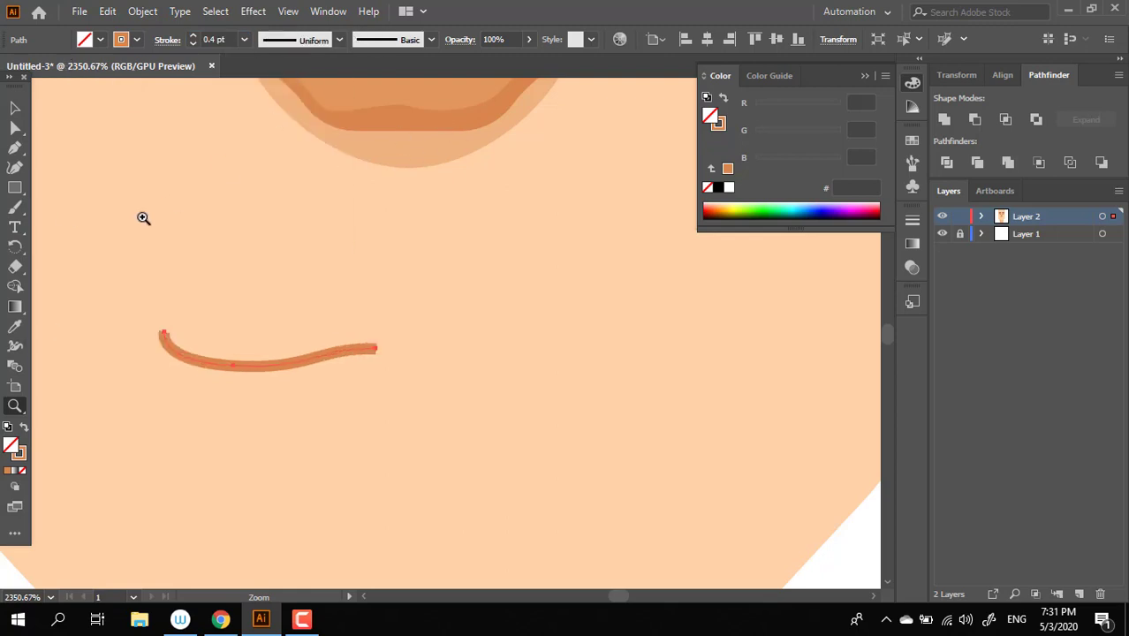
- Reshape the mouth line into a wave with the Curvature tool
left_click(15, 168)
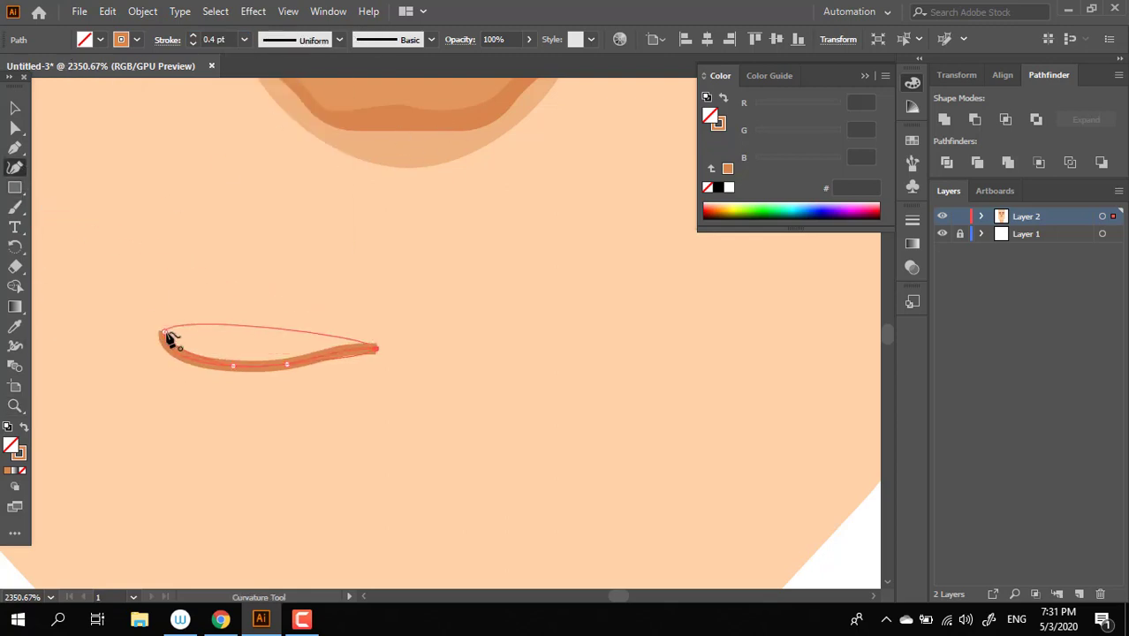
left_click(158, 341)
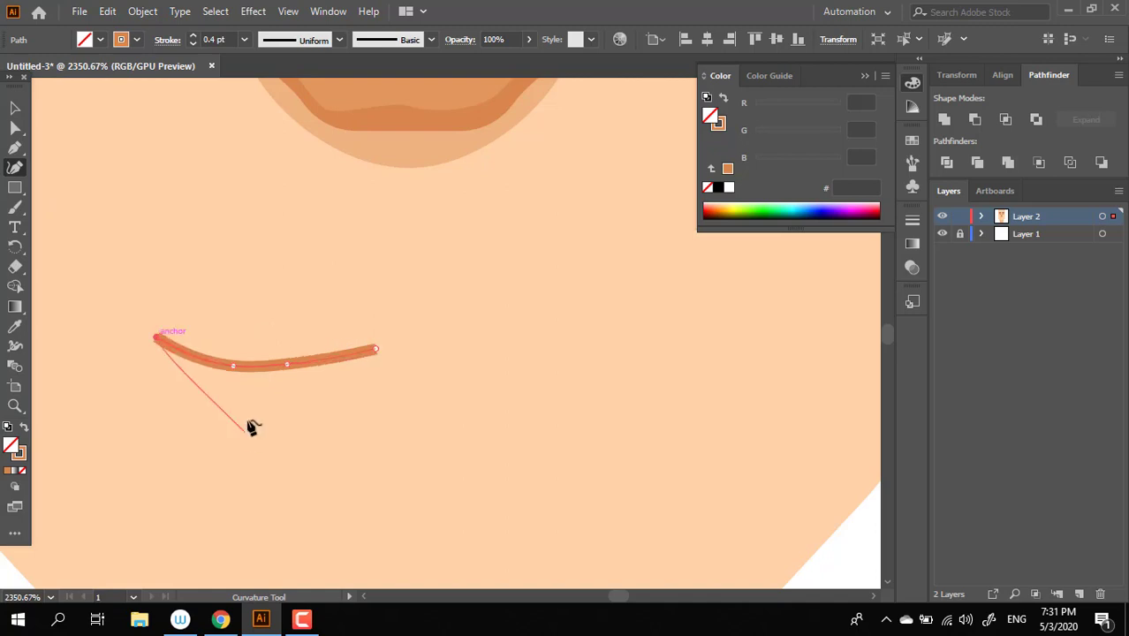
left_click(216, 372)
left_click(285, 361)
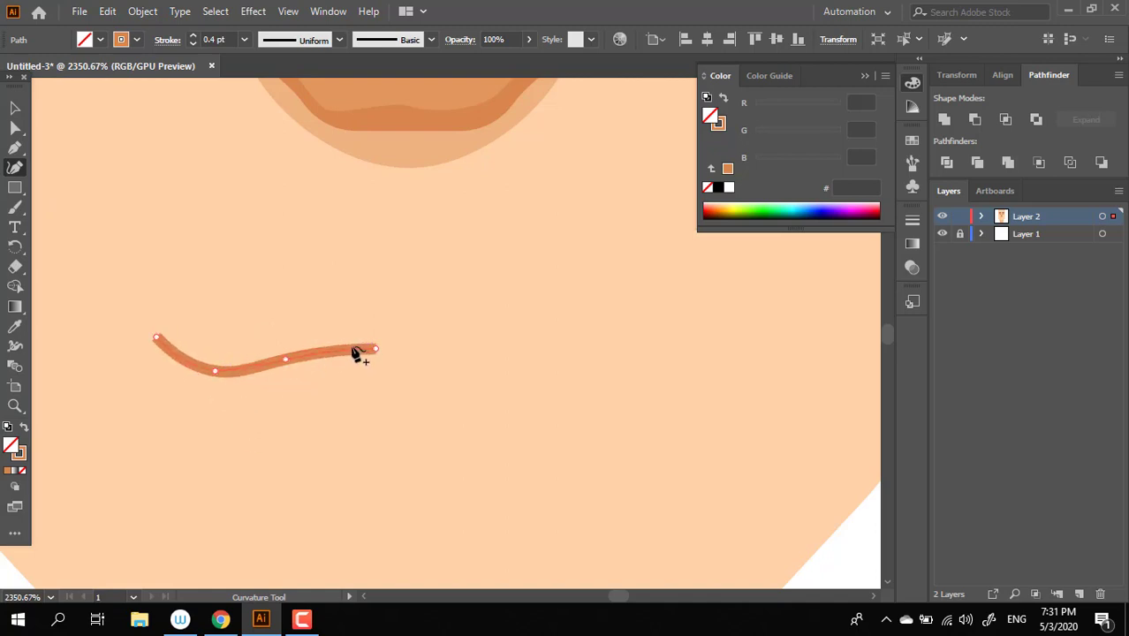
left_click(350, 342)
- Duplicate the wavy curve, reflect the copy, and join it to the original
left_click(15, 106)
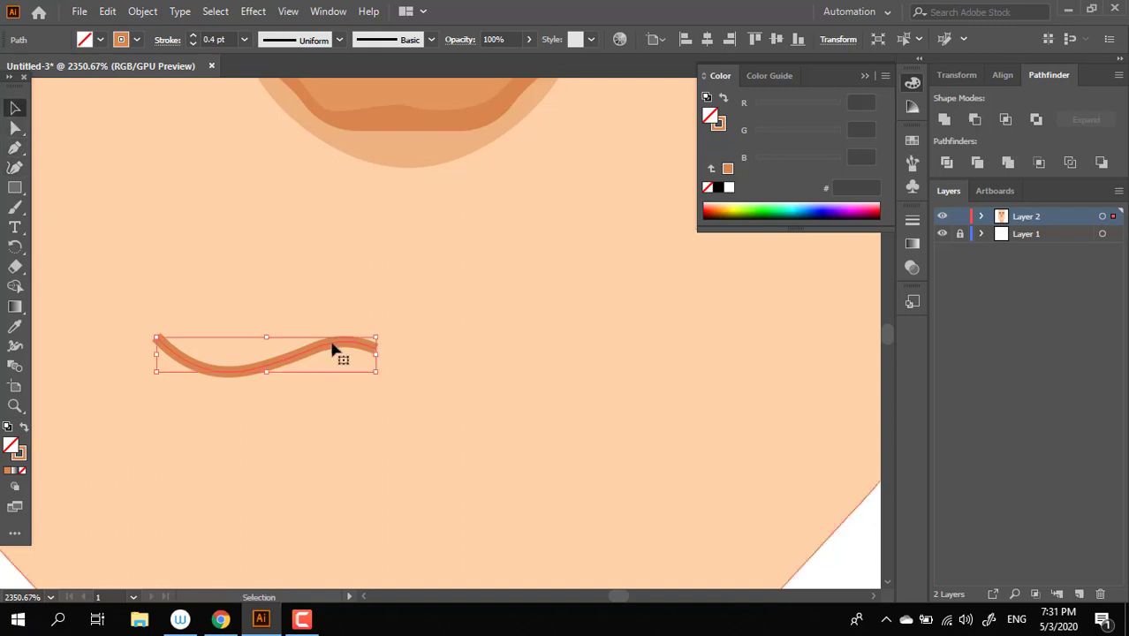
left_click_drag(336, 350, 503, 350)
right_click(504, 352)
mouse_move(549, 500)
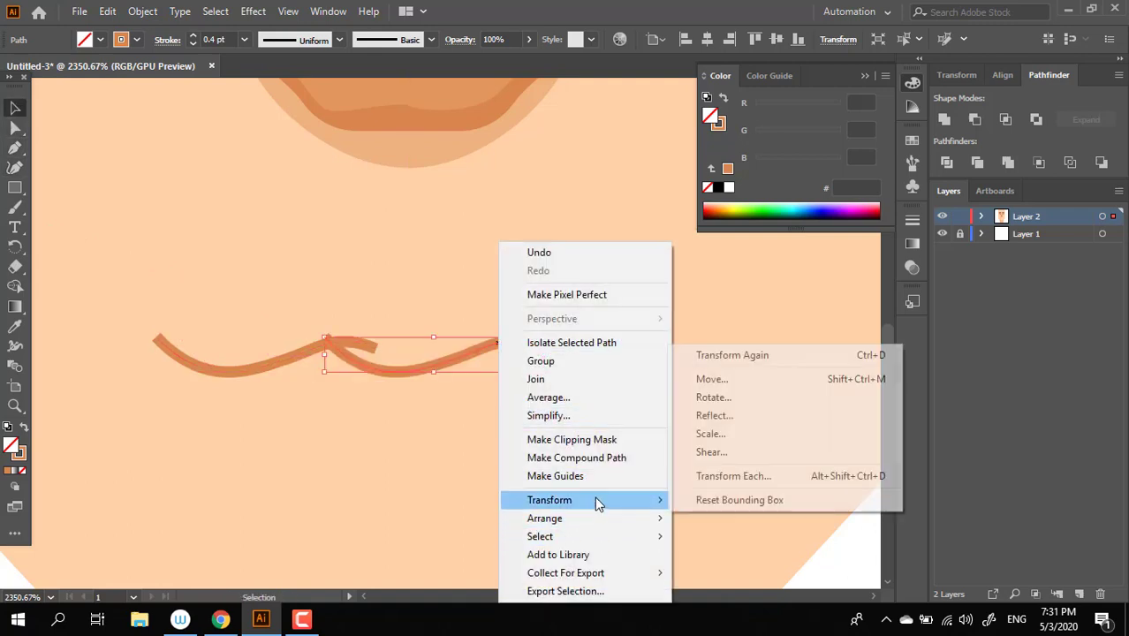
left_click(763, 417)
left_click(568, 414)
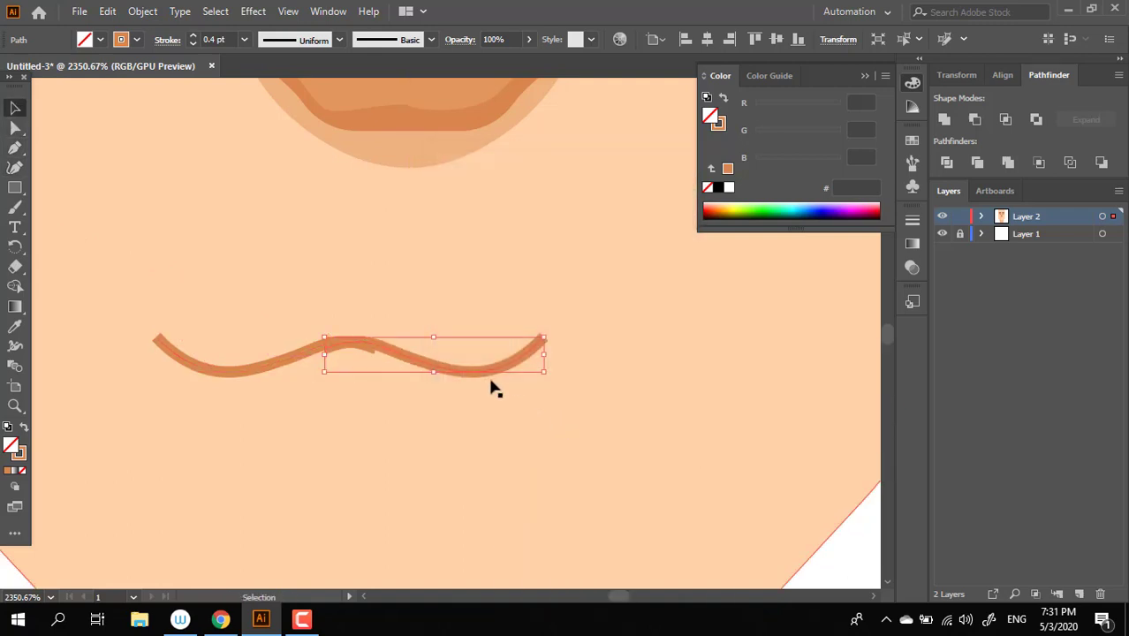
mouse_move(418, 366)
left_mouse_down()
mouse_move(487, 368)
mouse_move(232, 370)
left_mouse_up()
- Select both mouth curves and give their stroke a tapered width profile
key("z")
left_click(121, 243)
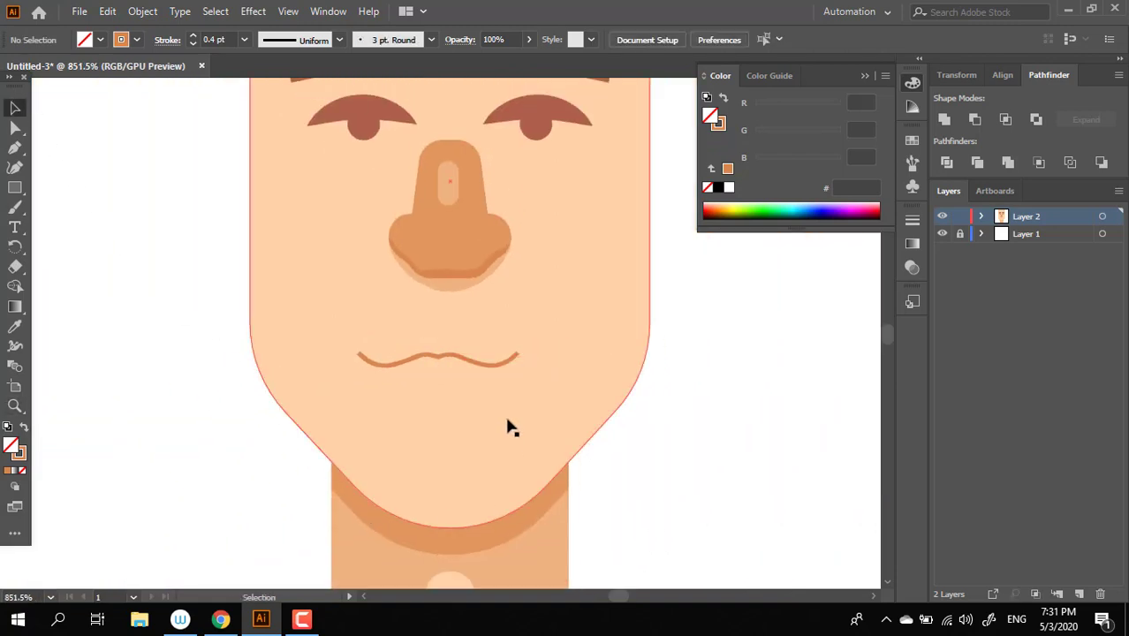
left_click_drag(632, 452, 304, 275)
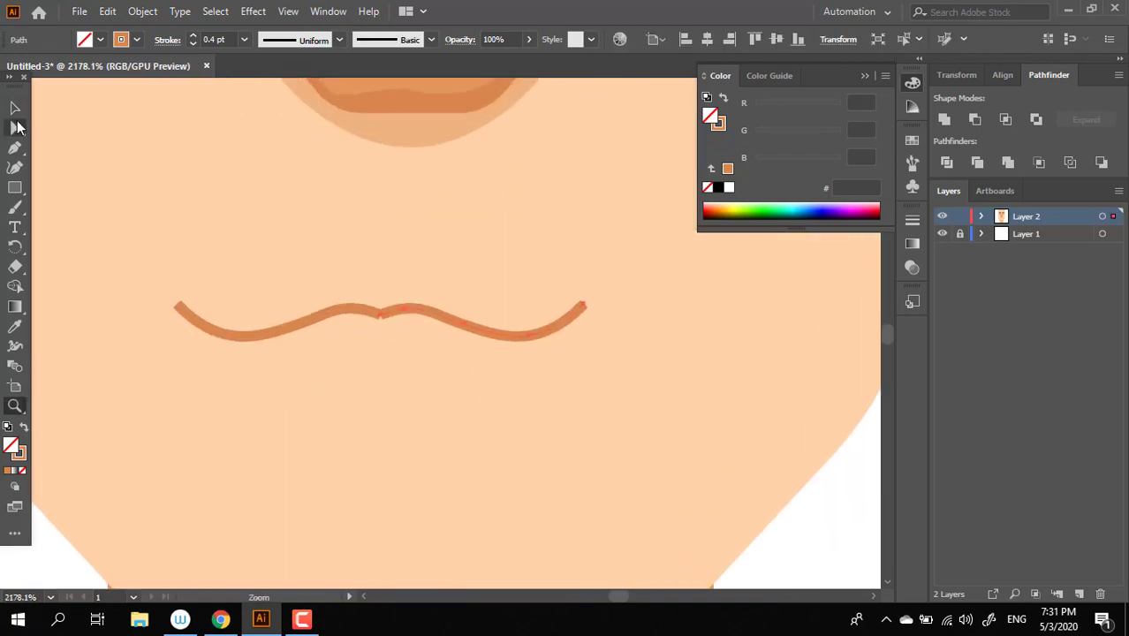
left_click(15, 107)
left_click(322, 324, "shift")
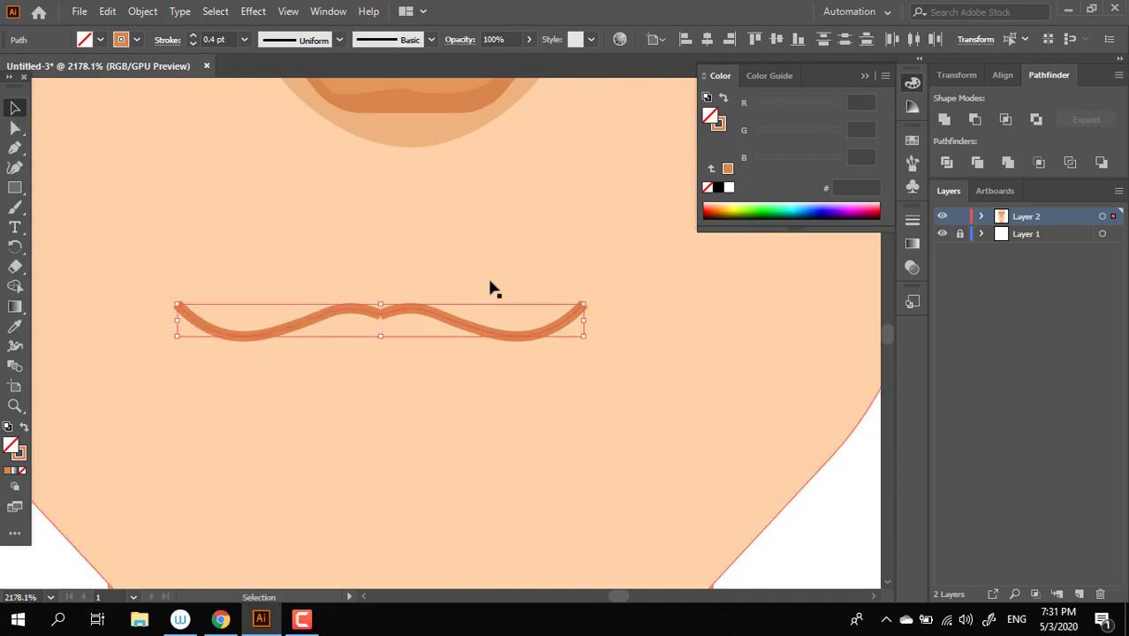
left_click(168, 40)
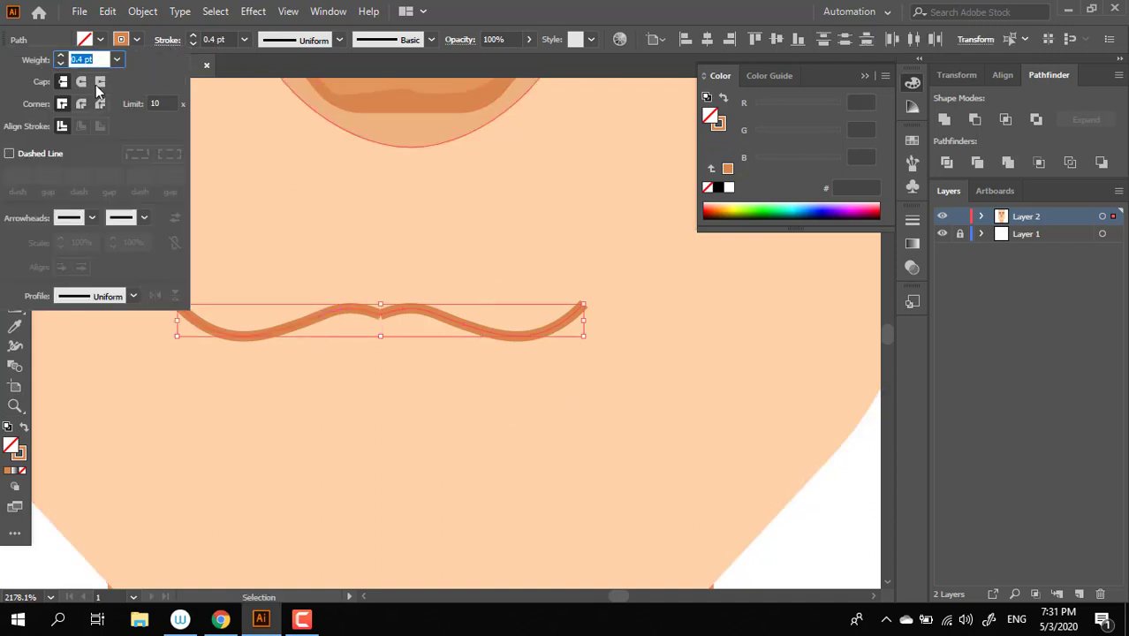
left_click(292, 45)
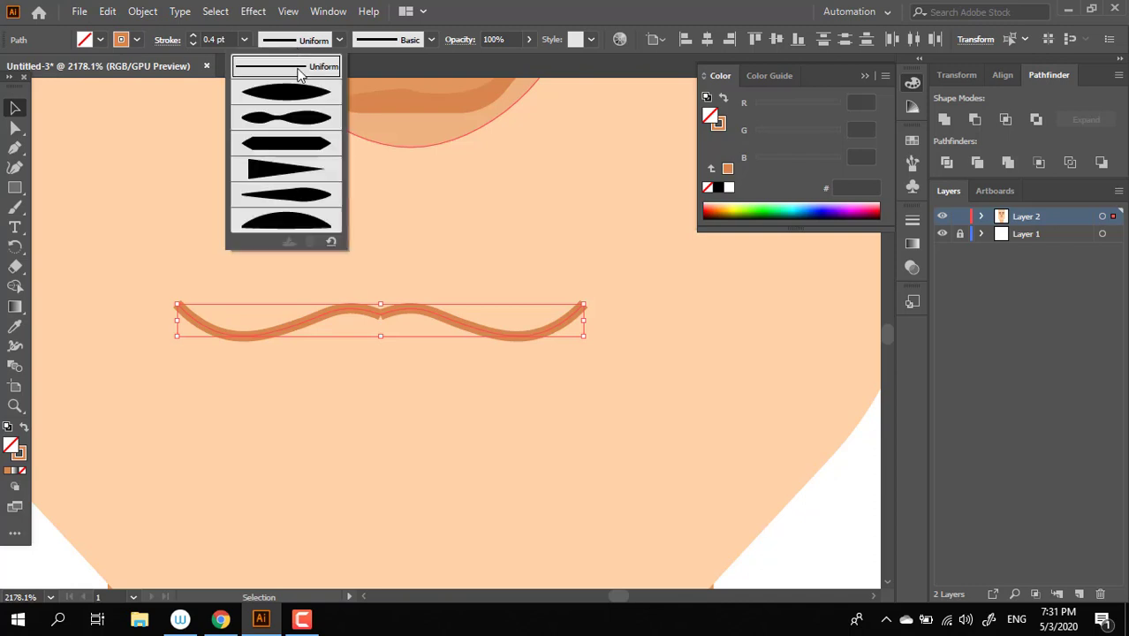
left_click(301, 76)
key("z")
left_click(349, 279, "alt")
left_click(349, 279, "alt")
left_click(713, 411)
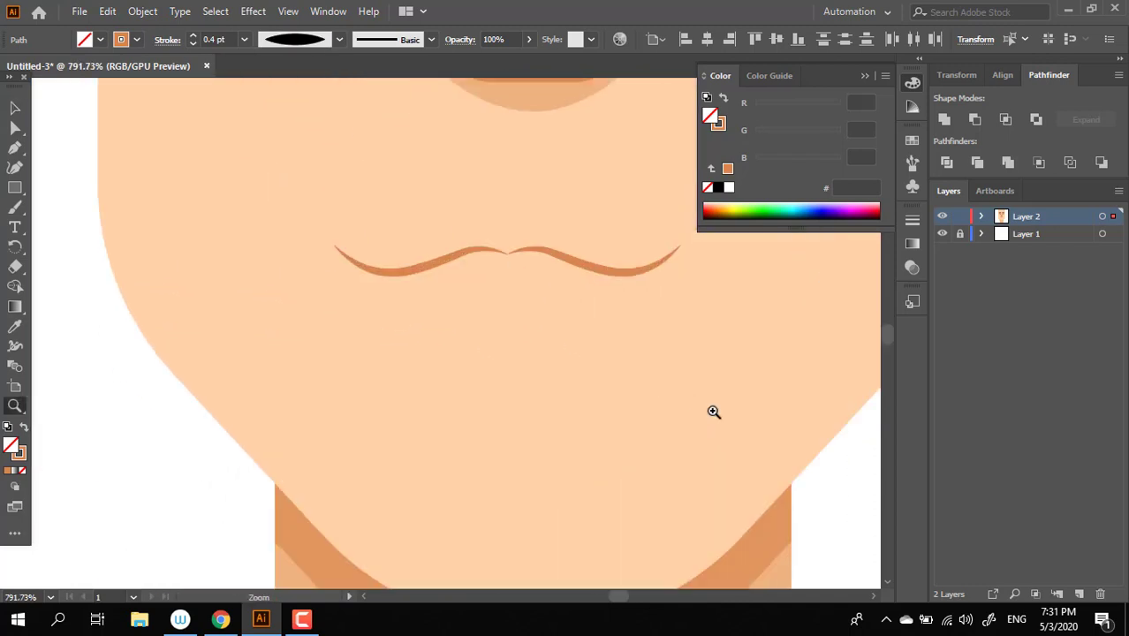
left_click(547, 320)
left_click(395, 406, "alt")
left_click(395, 405, "alt")
left_click_drag(377, 373, 262, 266)
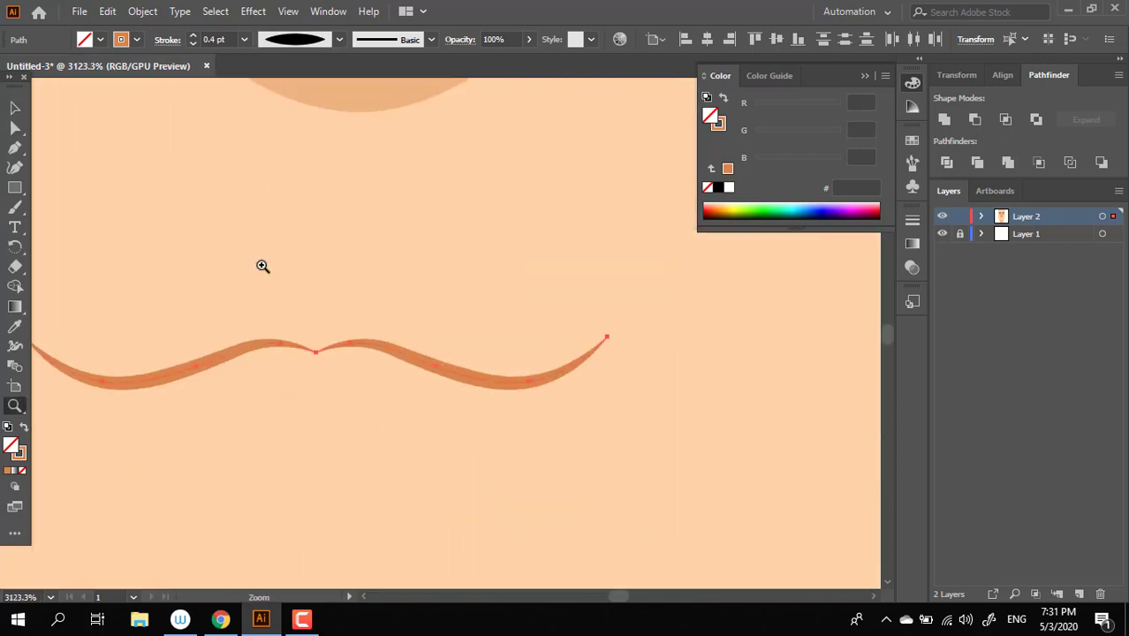
- Reset the width profiles to defaults and apply the asymmetric taper profile to the mouth
left_click(15, 108)
left_click(339, 39)
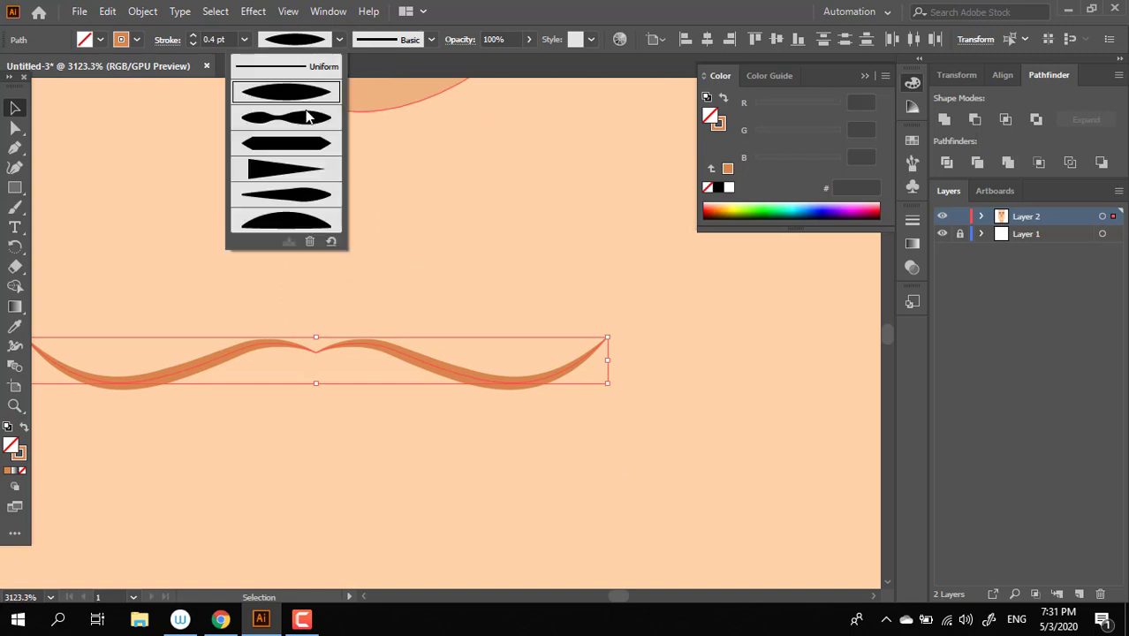
left_click(303, 162)
left_click_drag(570, 262, 479, 299)
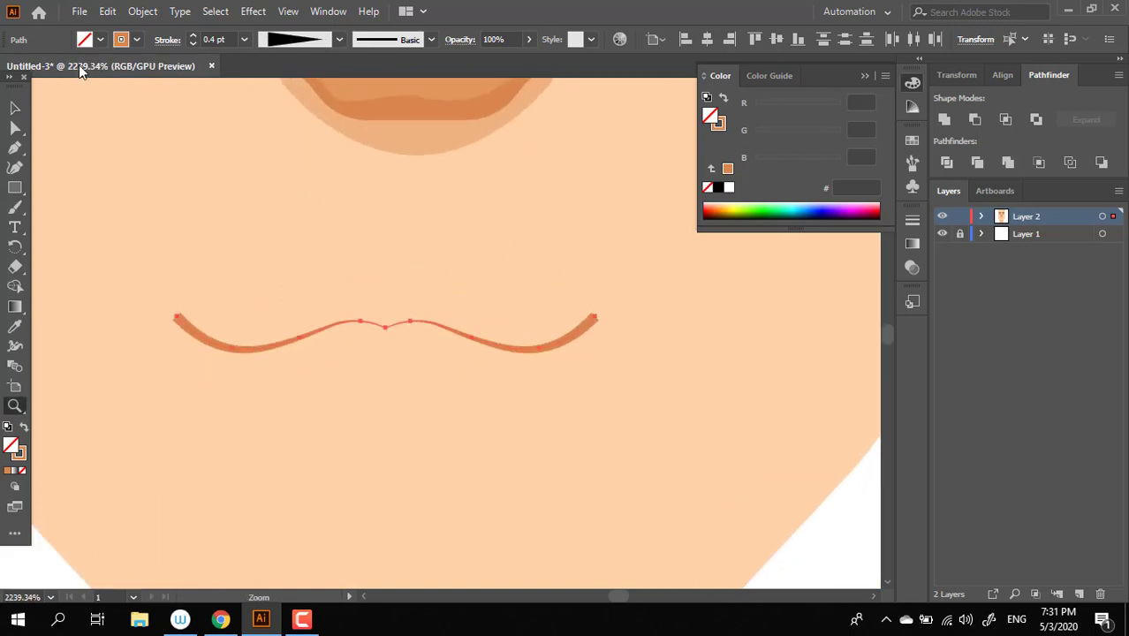
left_click(292, 42)
left_click(331, 244)
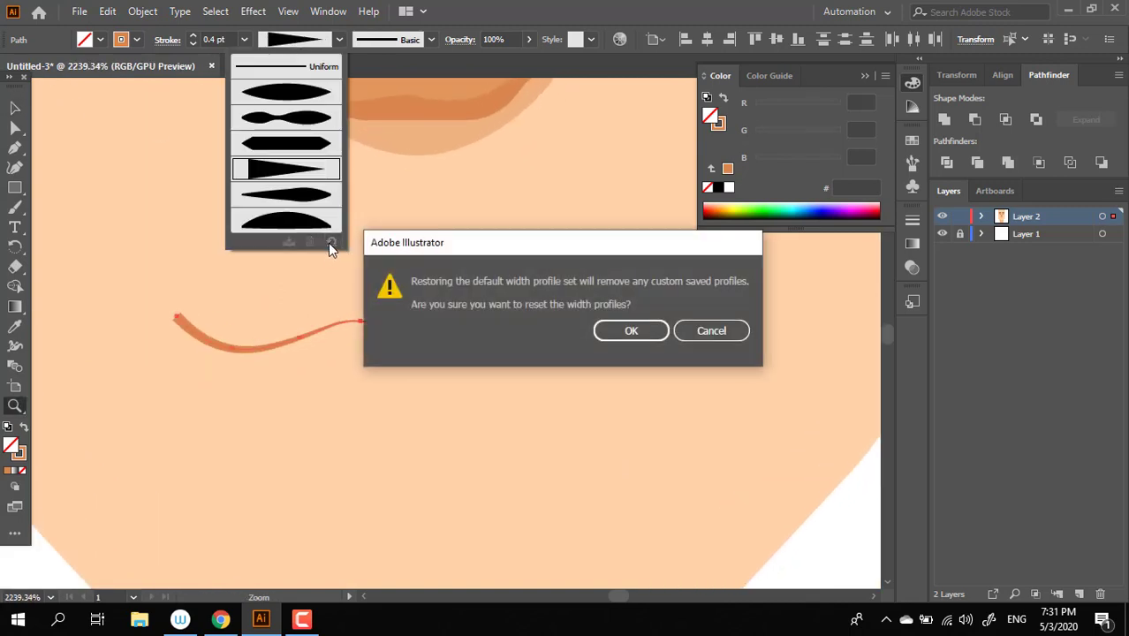
left_click(652, 330)
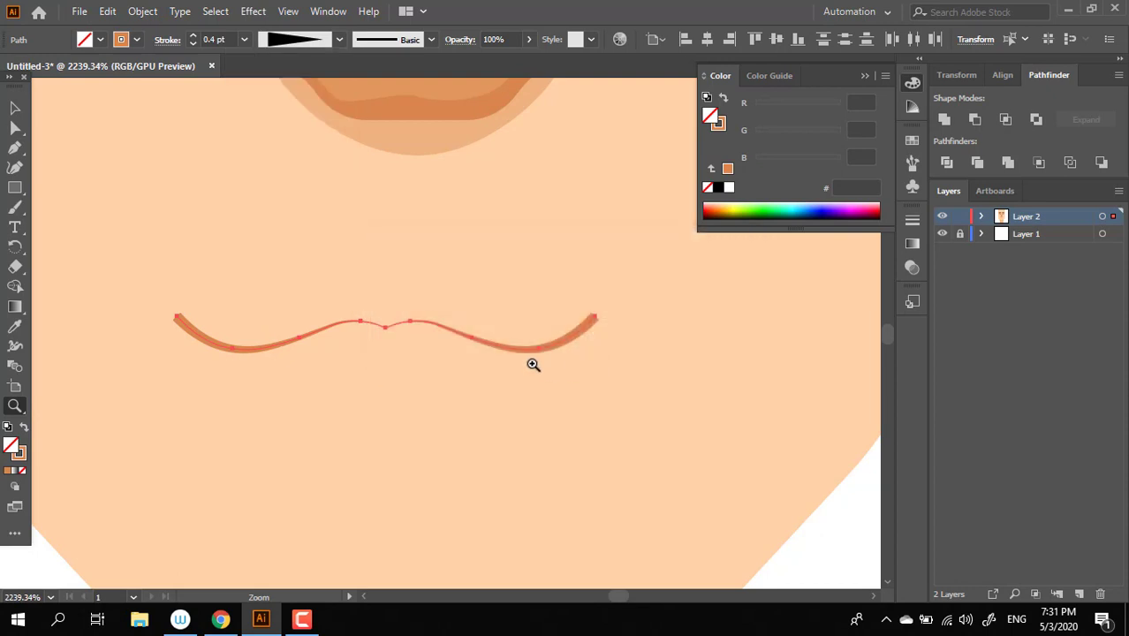
scroll(309, 46, "up", 3)
left_click(300, 40)
left_click(309, 196)
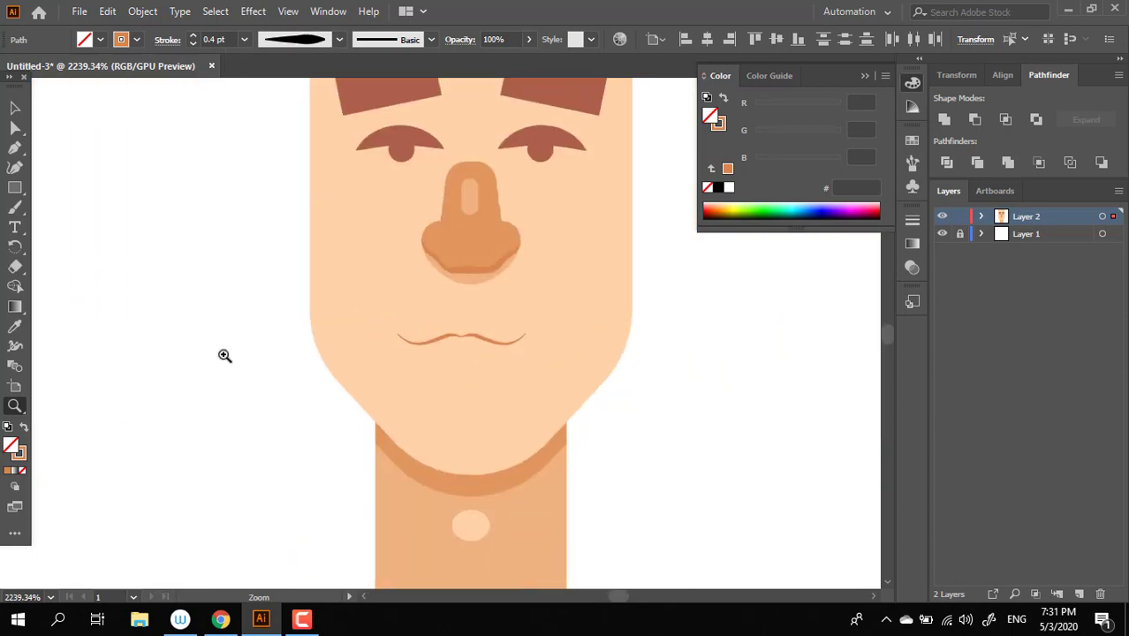
left_click_drag(450, 375, 272, 268)
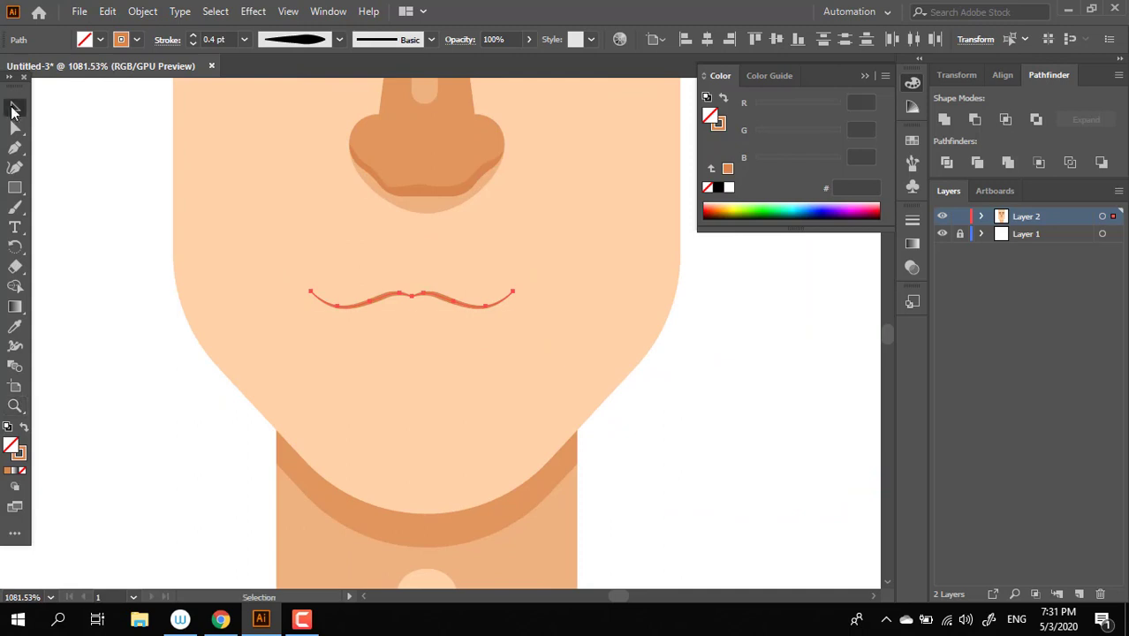
- Expand the mouth's appearance, then expand it into a solid D8864E filled shape
left_click(142, 10)
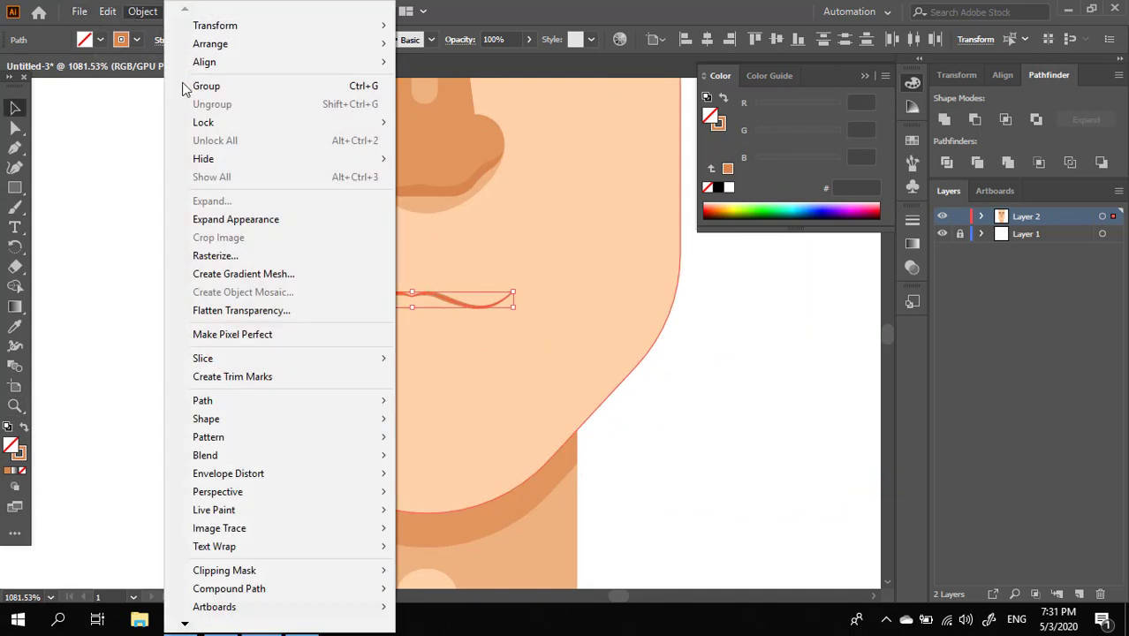
left_click(265, 220)
left_click(143, 11)
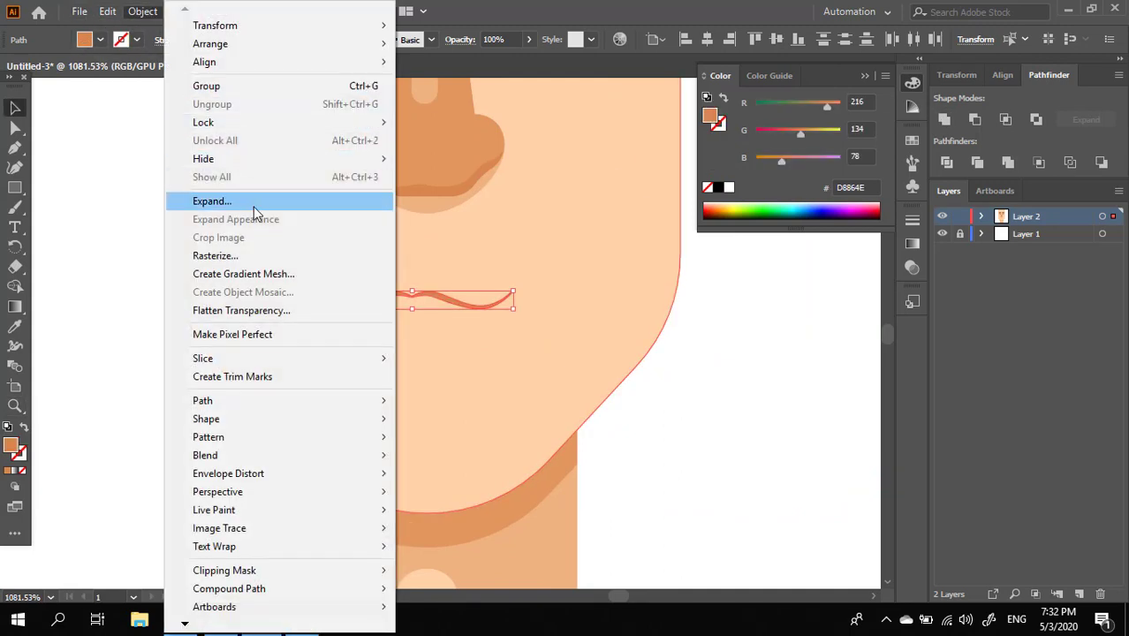
left_click(857, 168)
- Zoom out to review the whole face, then zoom closely back in on the mouth
key("z")
left_click_drag(660, 328, 411, 344)
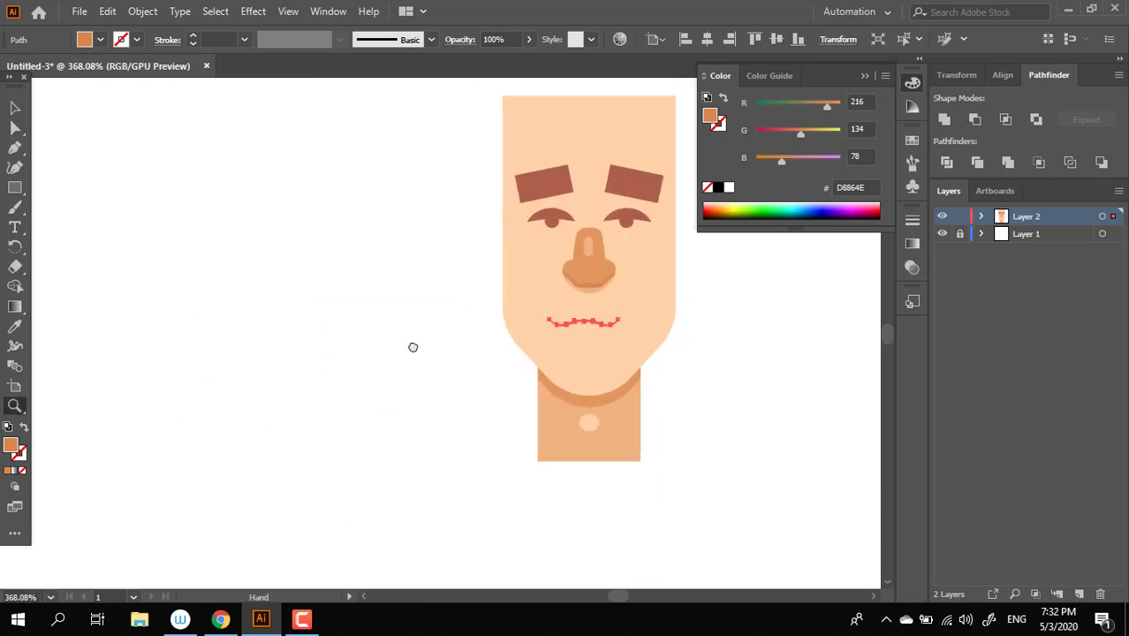
left_click_drag(588, 462, 363, 159)
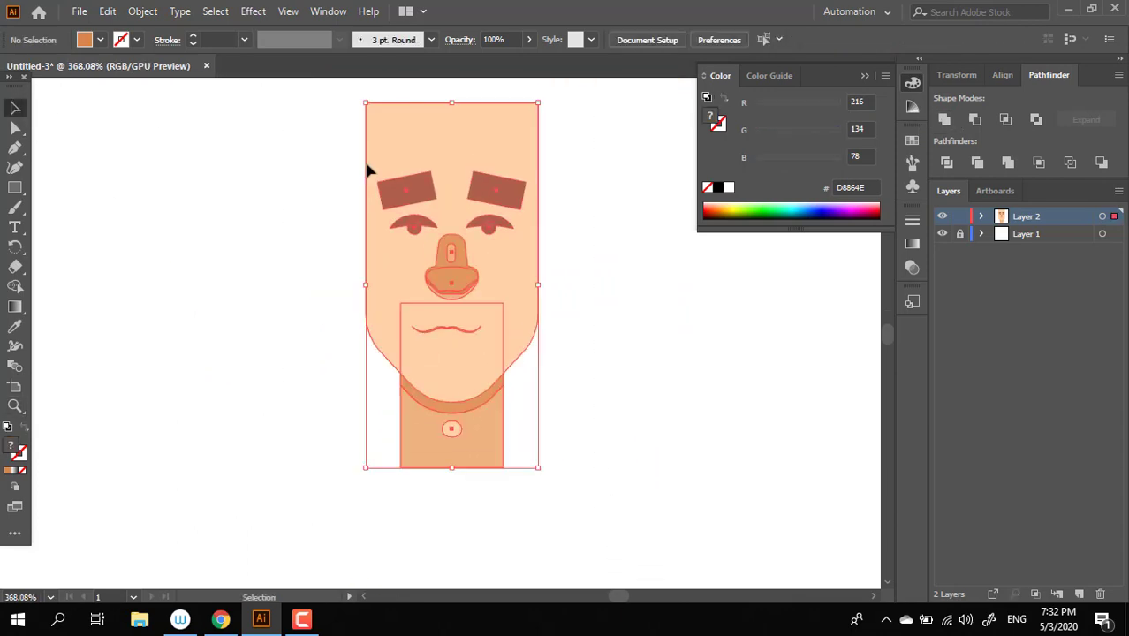
left_click(621, 505)
key("z")
left_click_drag(446, 334, 478, 339)
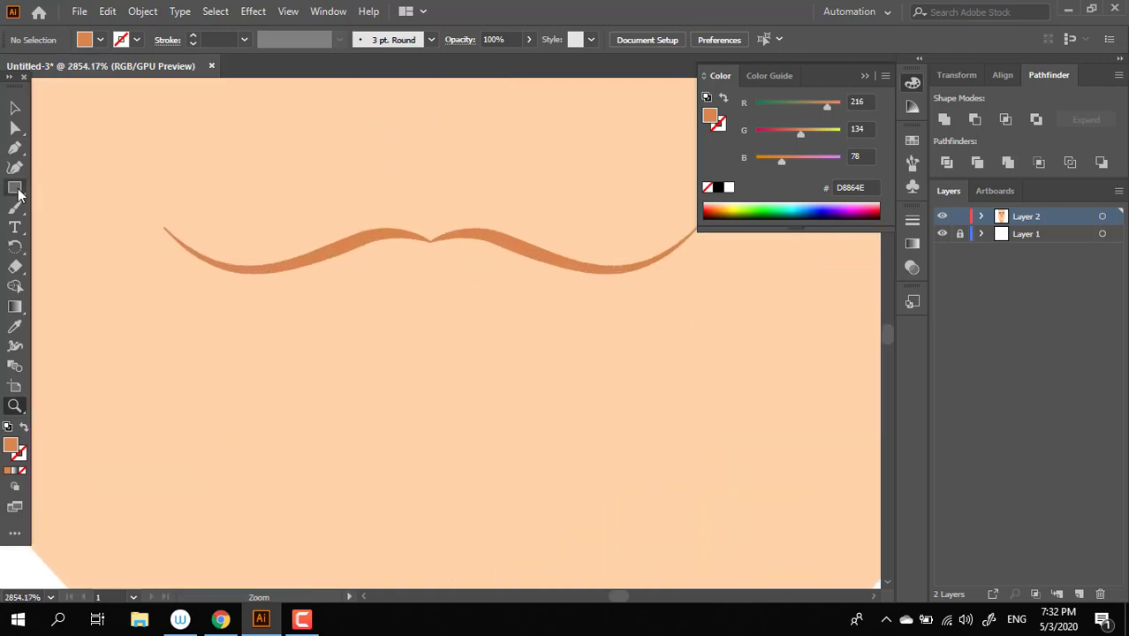
left_click(15, 188)
scroll(437, 485, "down", 1)
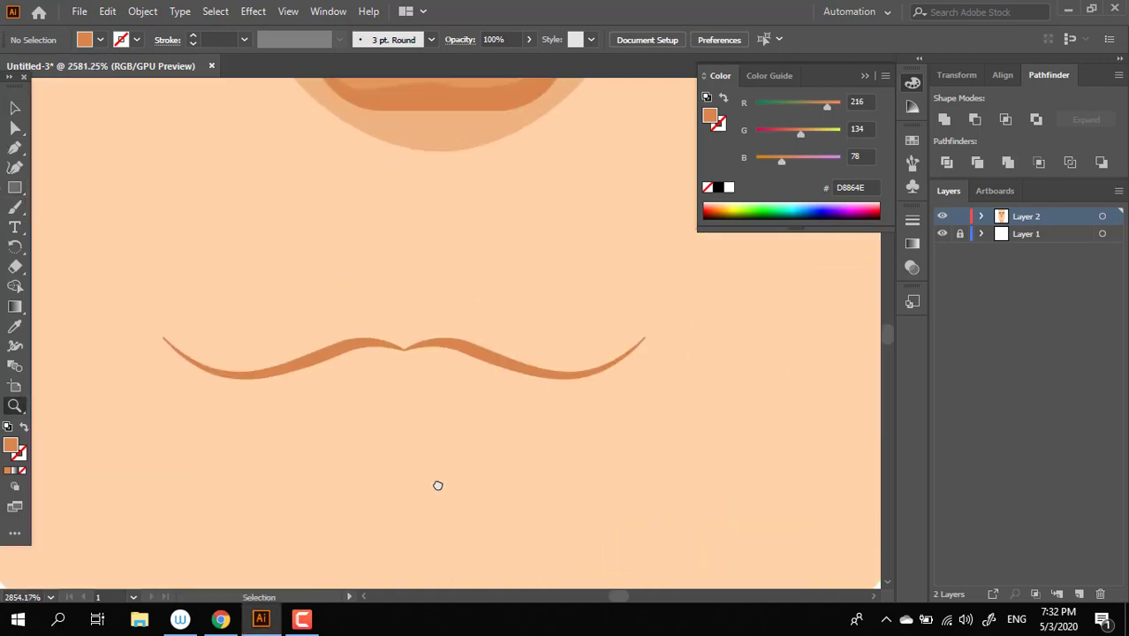
left_click_drag(15, 187, 88, 204)
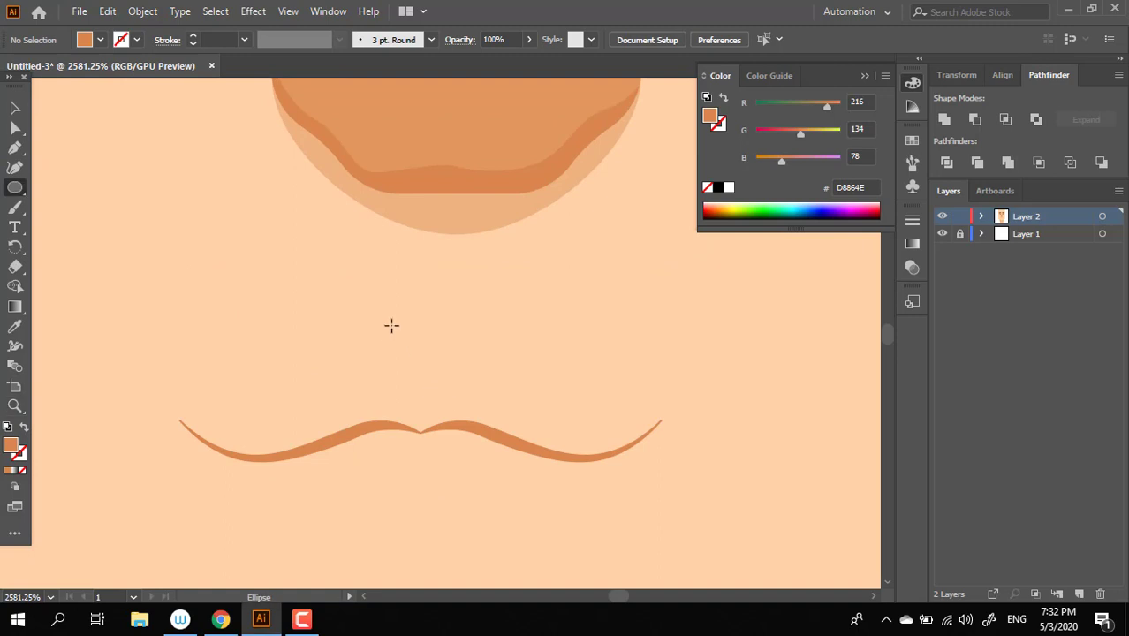
- Draw a small ellipse above the mouth and fill it with the neck's tan EFB381
left_click_drag(391, 326, 446, 395)
key("z")
left_click_drag(504, 310, 204, 315)
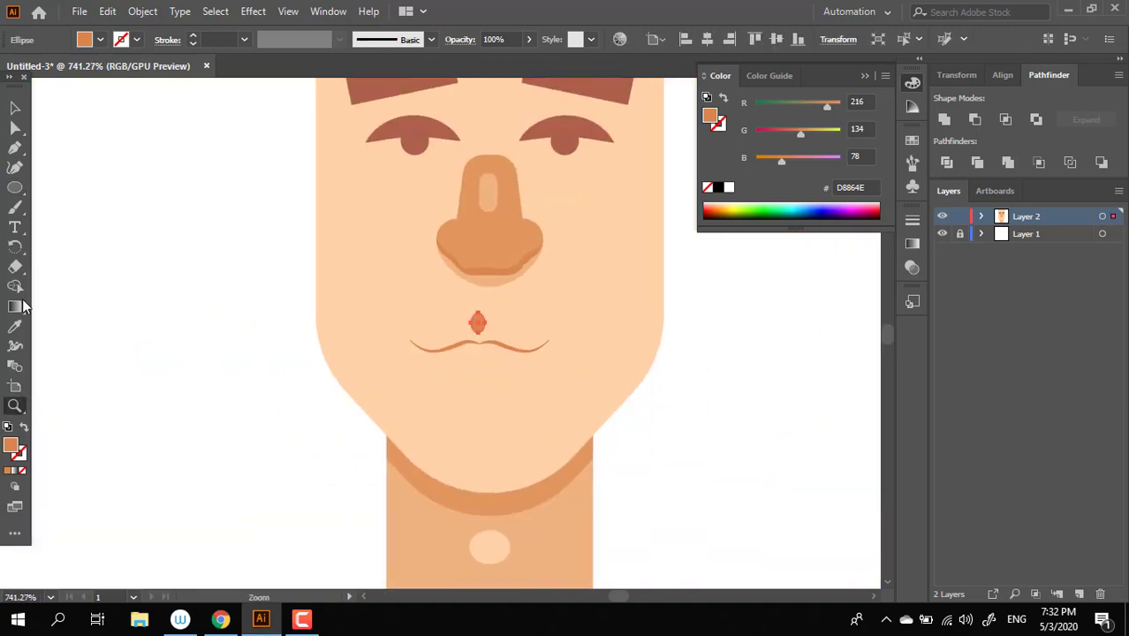
left_click(439, 517)
key("v")
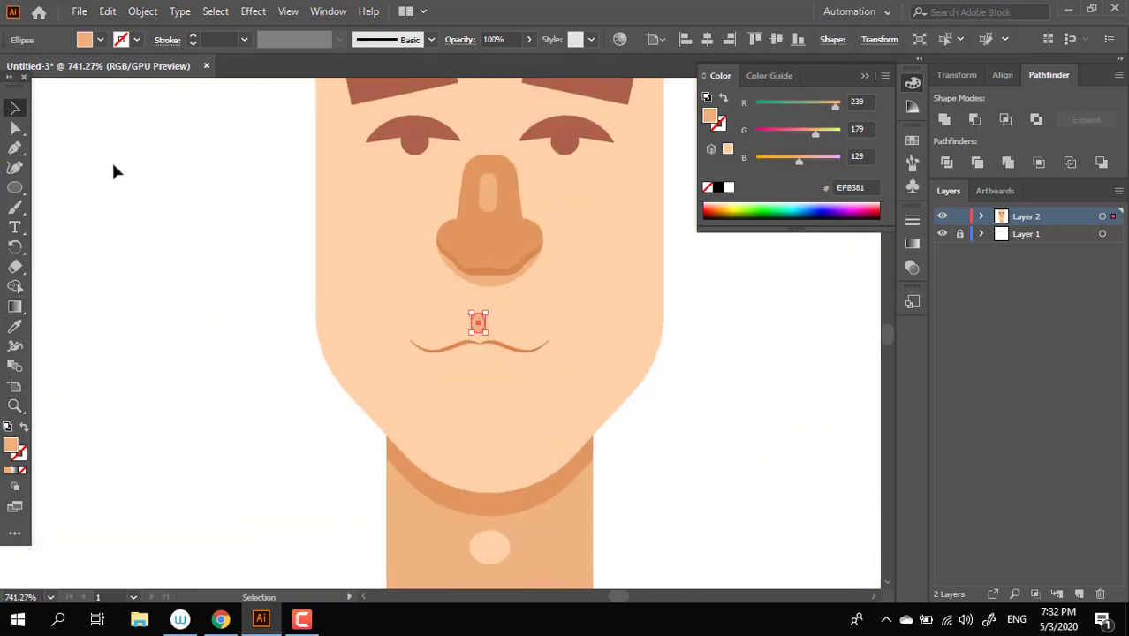
left_click(113, 169)
key("z")
left_click(180, 307, "alt")
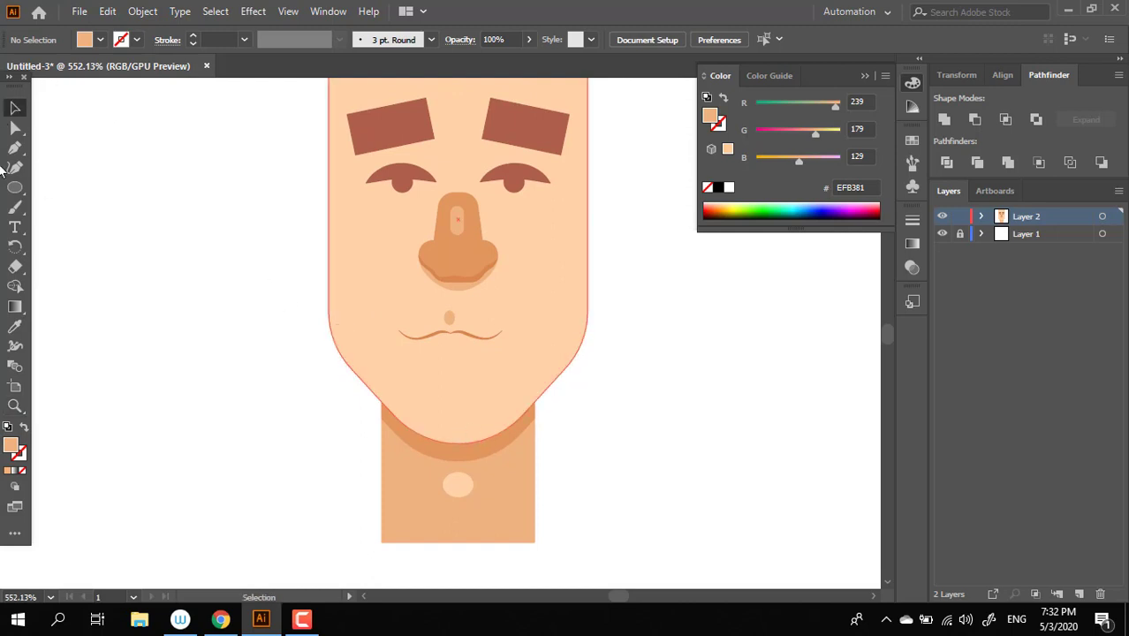
scroll(594, 484, "up", 3)
- Zoom in on the chin and draw a wide ellipse below the mouth
key("ctrl+a")
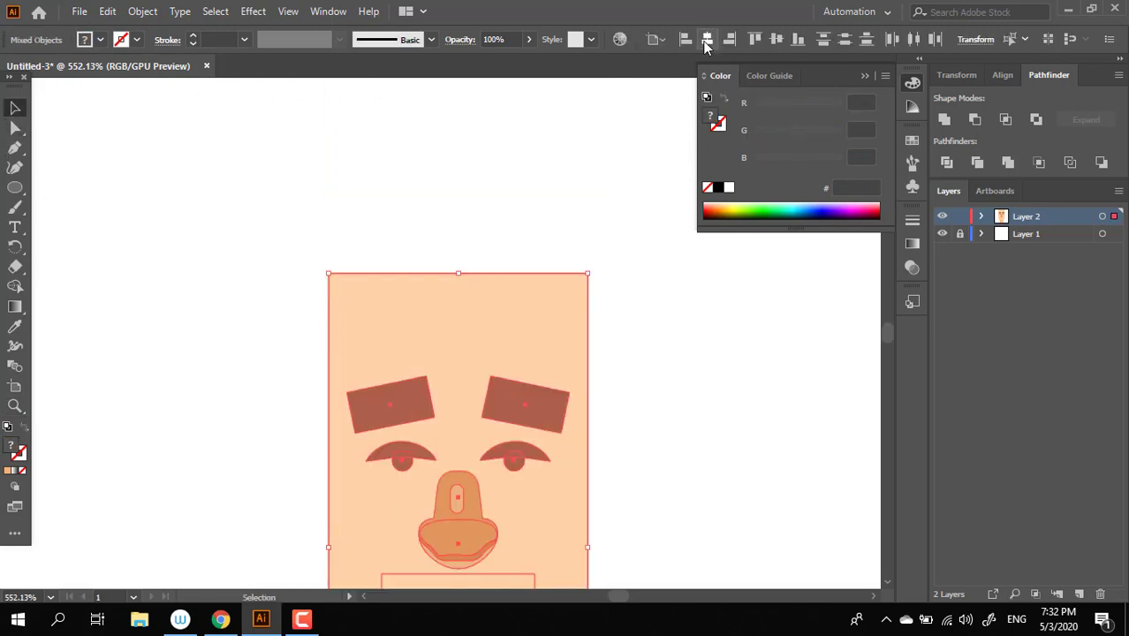
left_click_drag(714, 442, 622, 269)
key("ctrl+shift+a")
key("z")
left_click(441, 282)
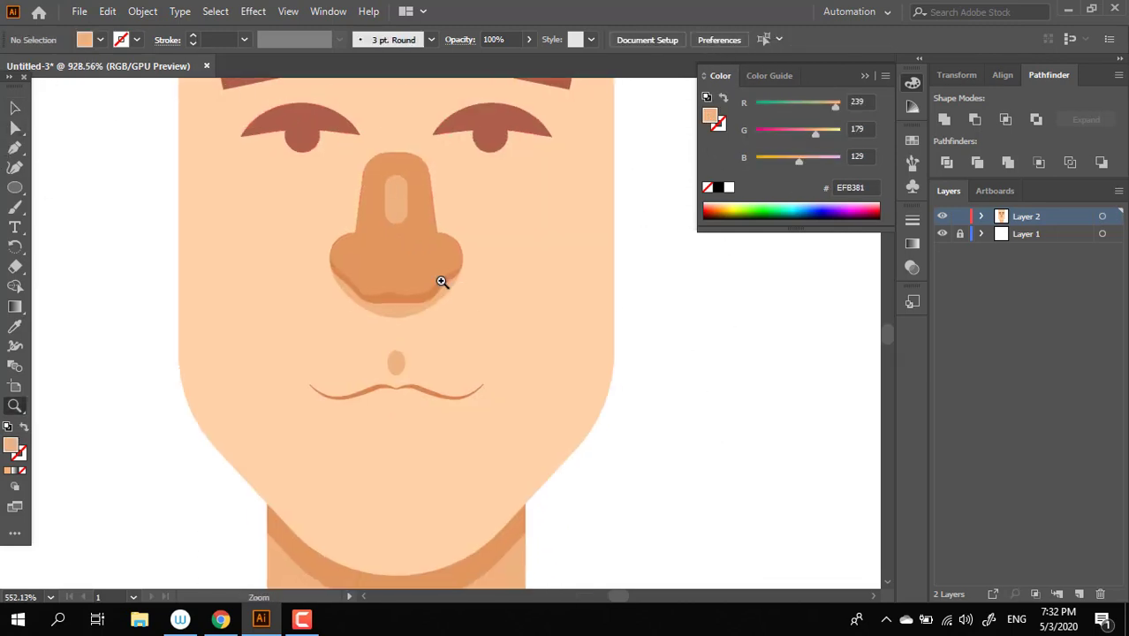
left_click(272, 296, "alt")
left_click(302, 327)
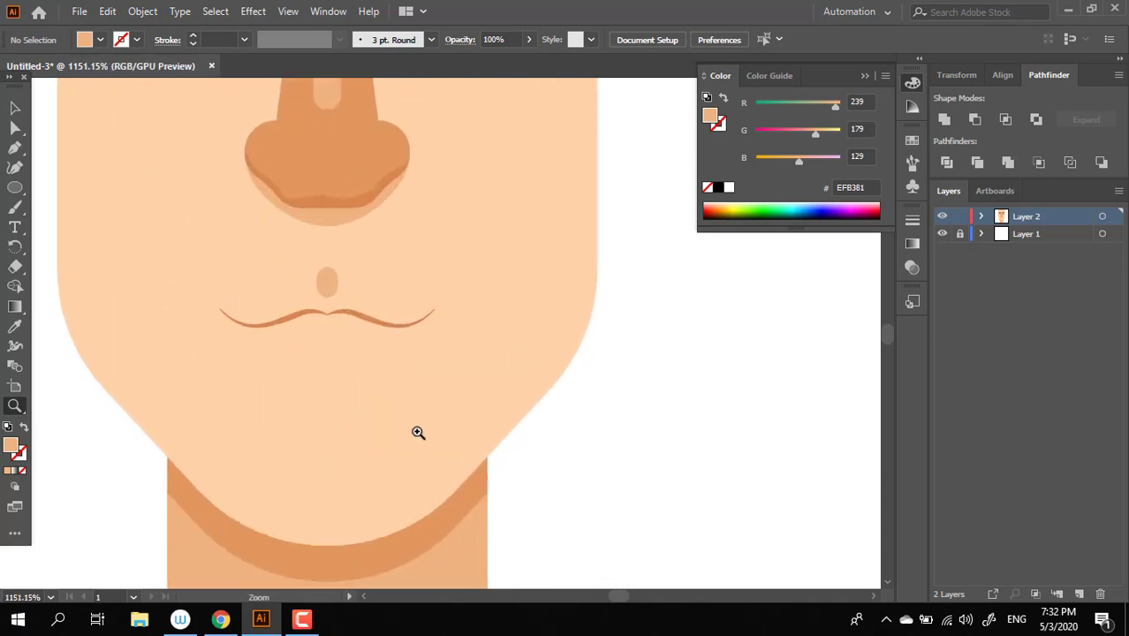
left_click(418, 433)
left_click(157, 378)
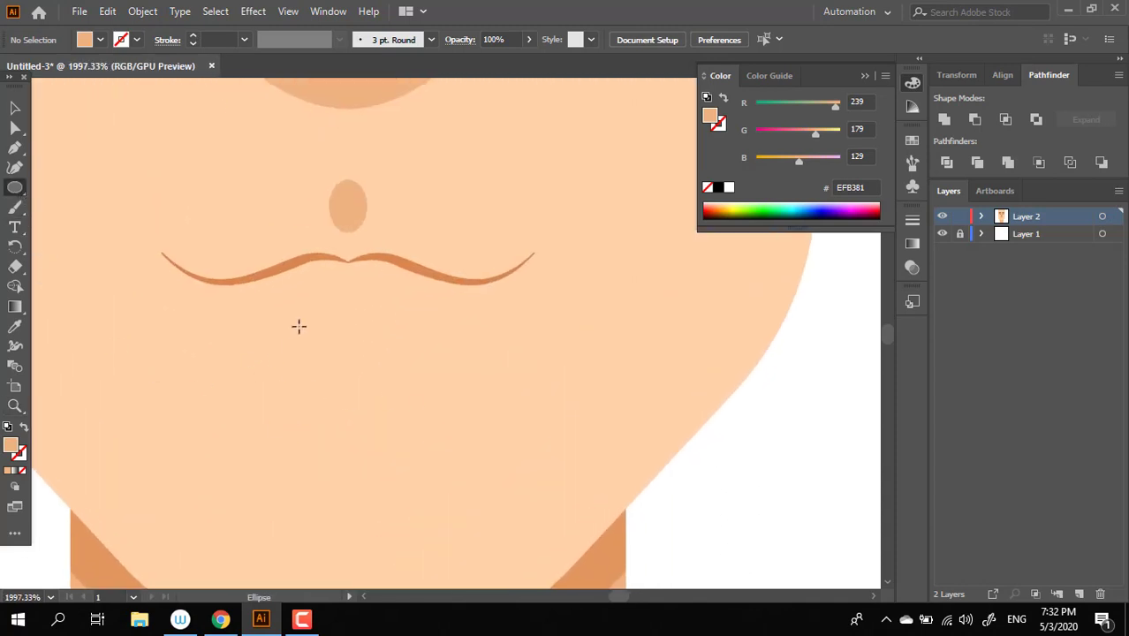
left_click_drag(298, 326, 397, 382)
- Zoom out to review the whole artwork, then zoom back in around the face
key("z")
left_click(196, 404, "alt")
left_click(196, 403, "alt")
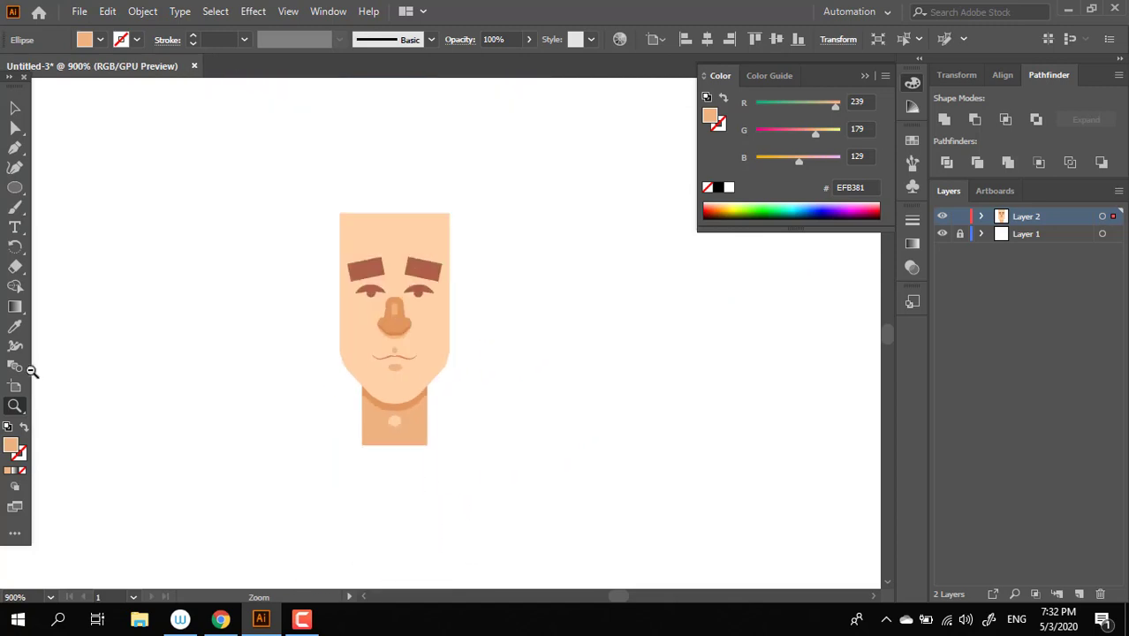
key("ctrl+0")
key("v")
key("ctrl+a")
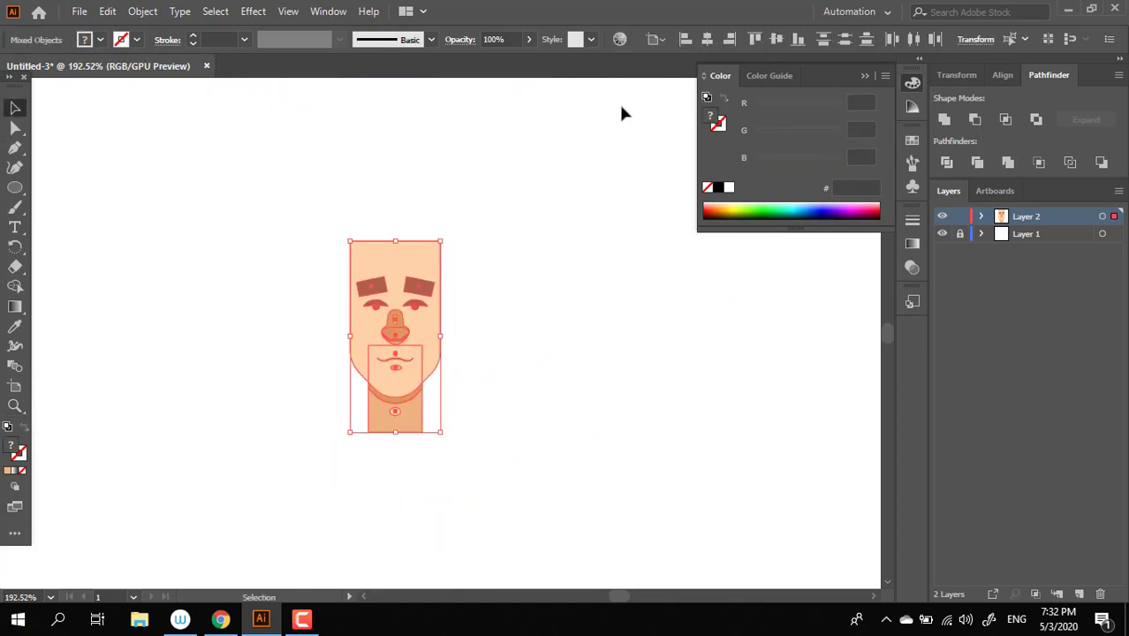
key("ctrl+shift+a")
key("z")
left_click_drag(394, 357, 544, 446)
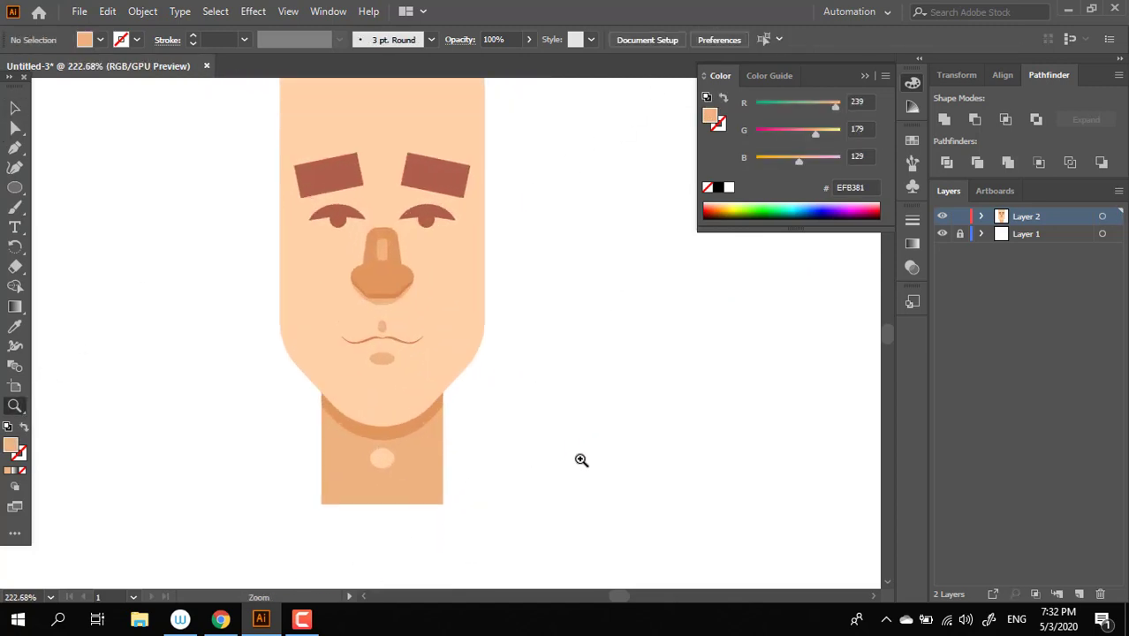
- Draw a small rectangle under the nose and colour it the eyebrow's brown AF604E
left_click_drag(16, 188, 53, 186)
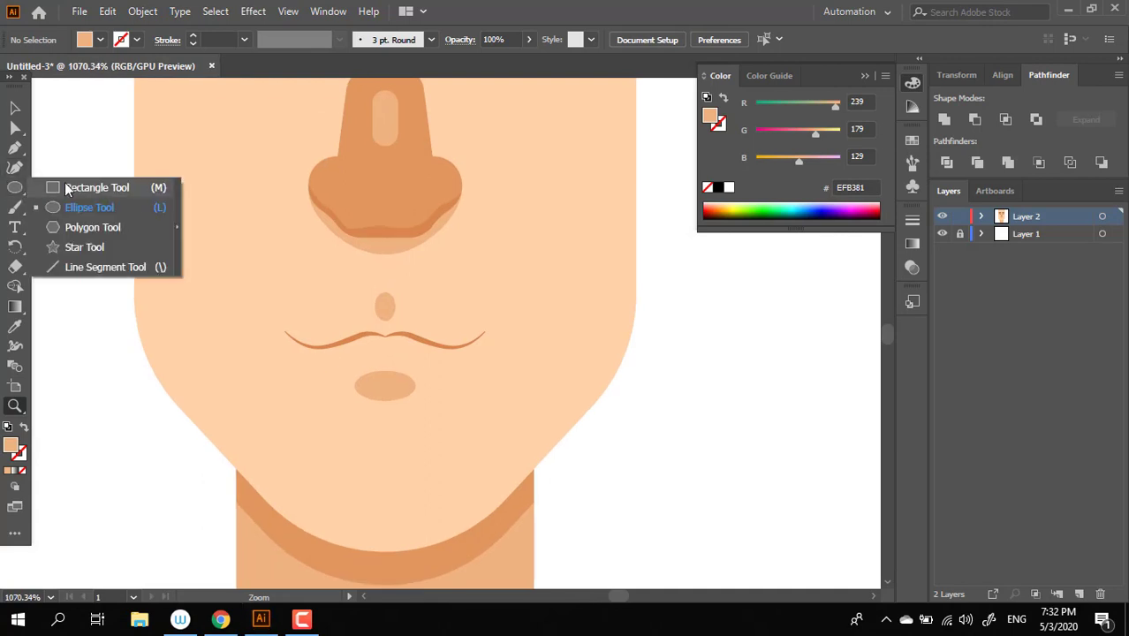
left_click_drag(466, 266, 580, 310)
scroll(580, 311, "down", 5)
left_click_drag(444, 361, 372, 401)
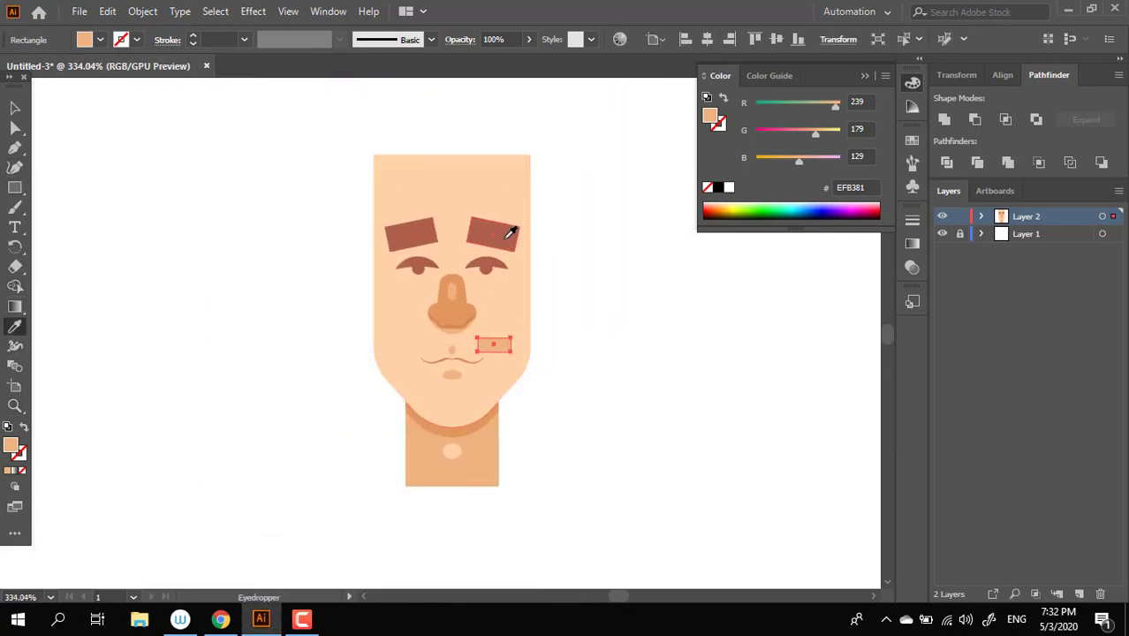
left_click(511, 233)
key("z")
left_click(335, 308)
- Slant the rectangle's top edge, round all its corners, and tilt it into place
left_click(15, 128)
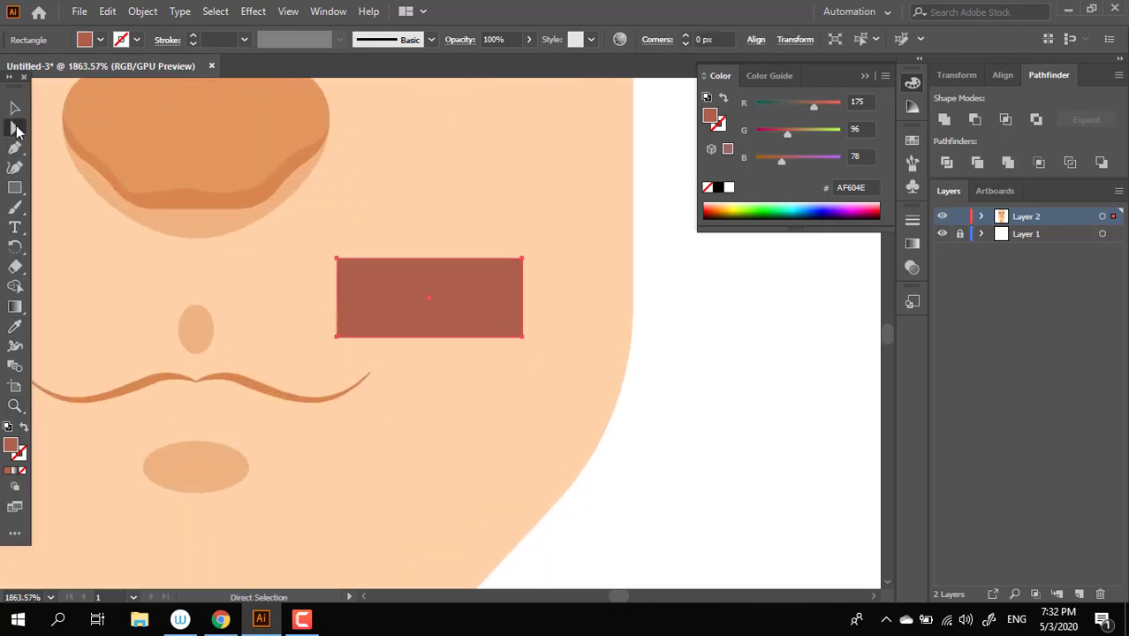
left_click(336, 259)
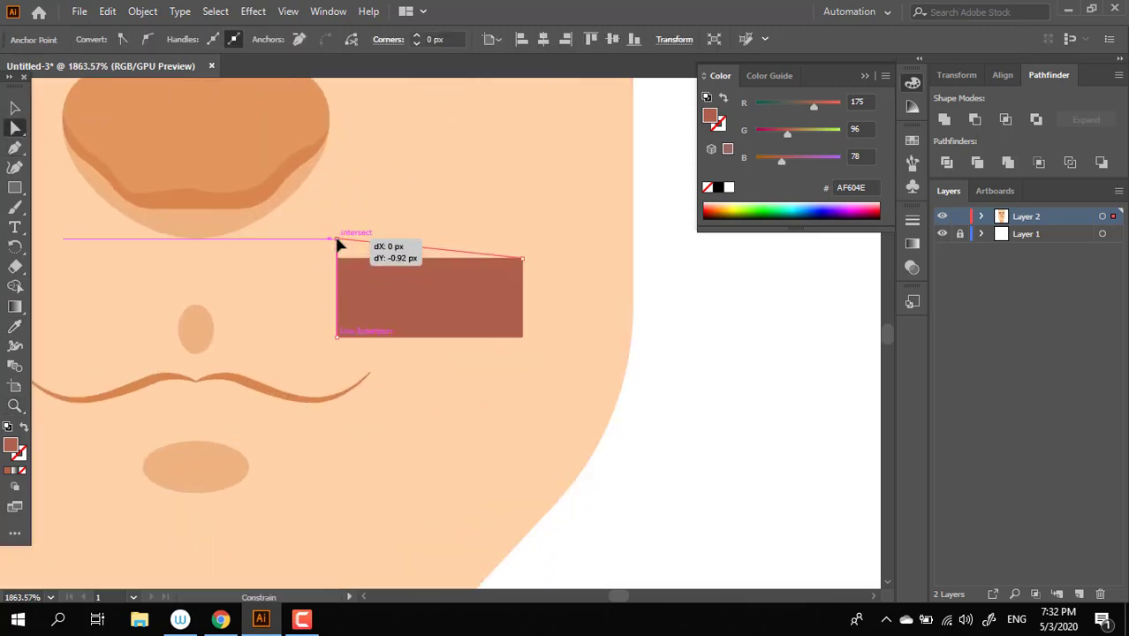
left_click_drag(336, 259, 336, 239)
left_click(493, 327)
mouse_move(511, 326)
left_mouse_down()
mouse_move(499, 316)
mouse_move(503, 375)
left_mouse_up()
left_click(15, 108)
left_click_drag(472, 325, 327, 304)
left_click(554, 440)
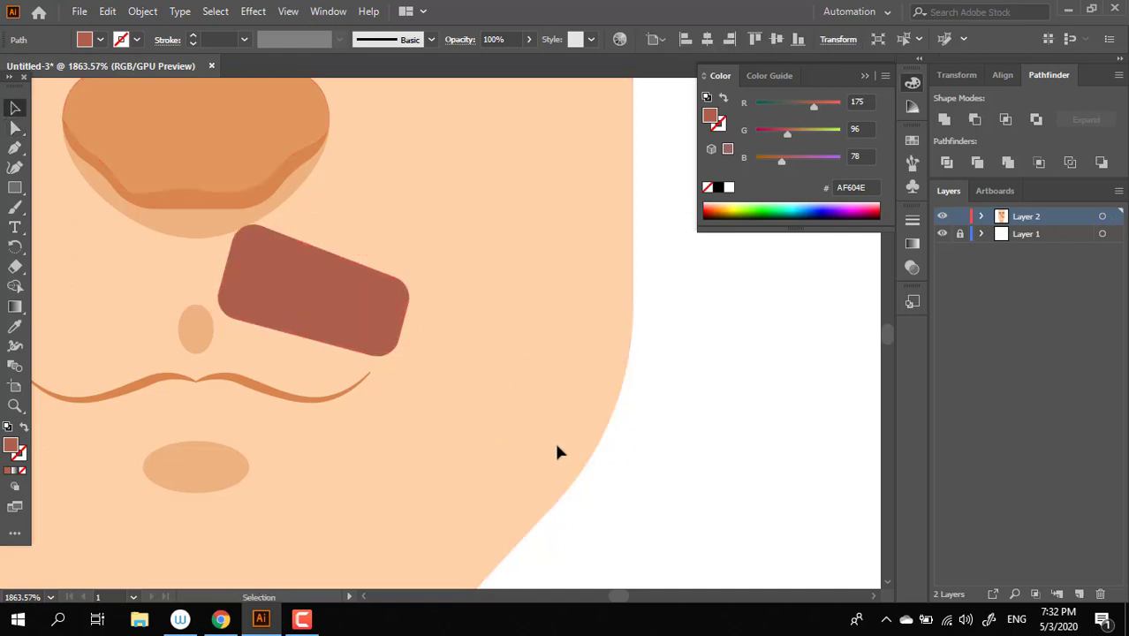
- Alt-drag a copy of the shape to the other side and reflect it as the mirrored half
scroll(554, 440, "left", 3)
left_click_drag(512, 314, 233, 306)
right_click(233, 306)
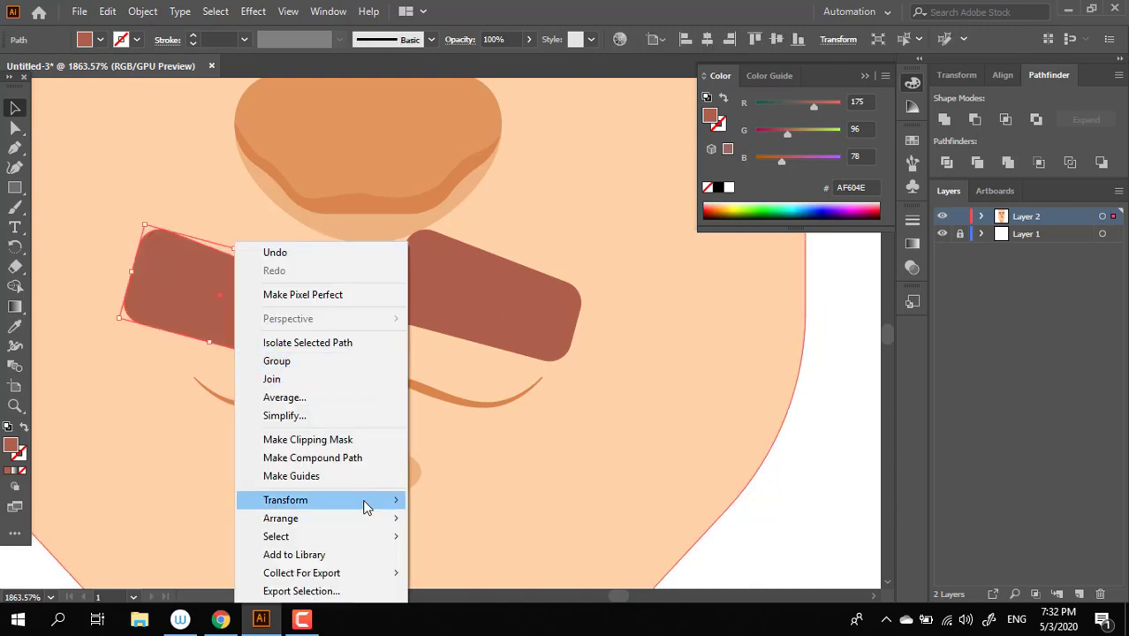
left_click(606, 419)
left_click(574, 410)
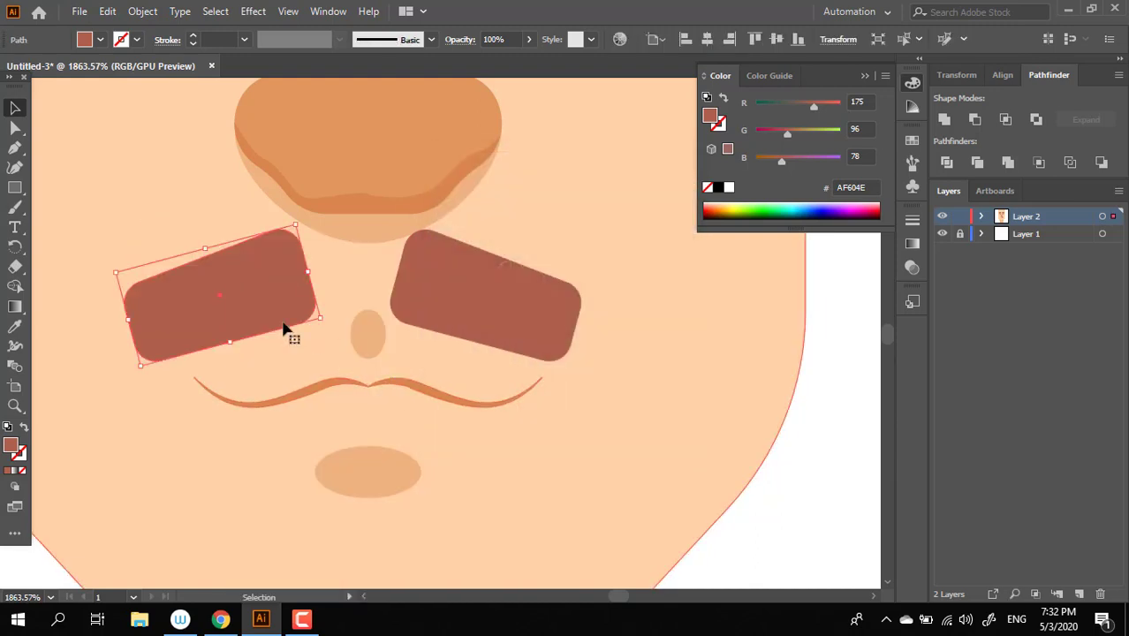
mouse_move(290, 327)
left_mouse_down()
mouse_move(307, 315)
mouse_move(325, 323)
left_mouse_up()
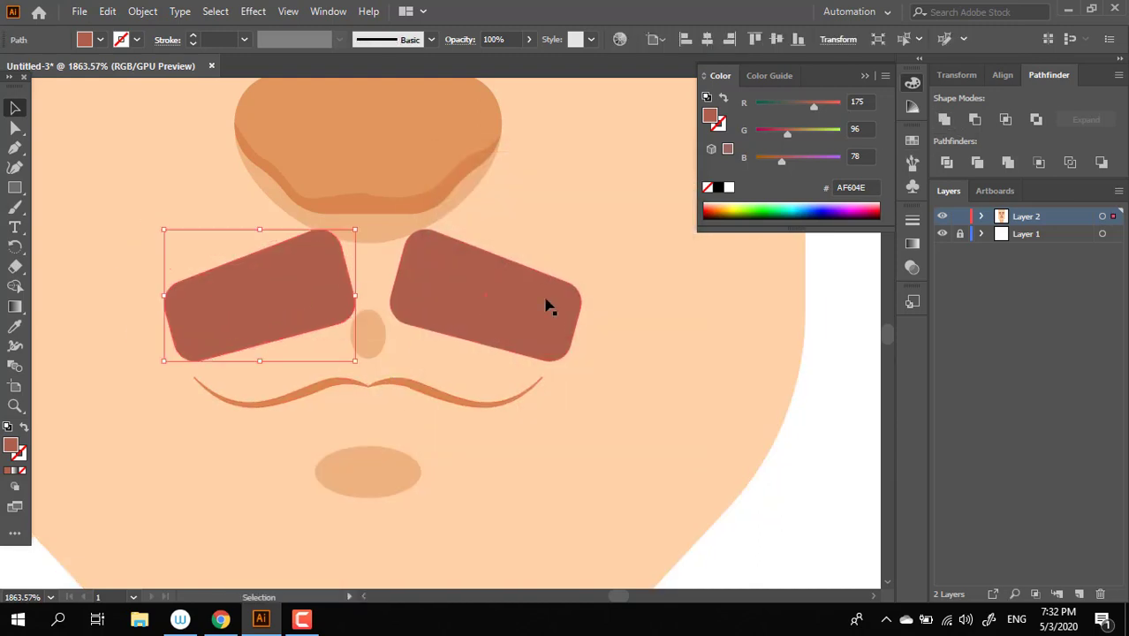
- Group the two mirrored halves into one mustache and zoom around to review it
left_click(547, 304)
key("ctrl+a")
right_click(469, 310)
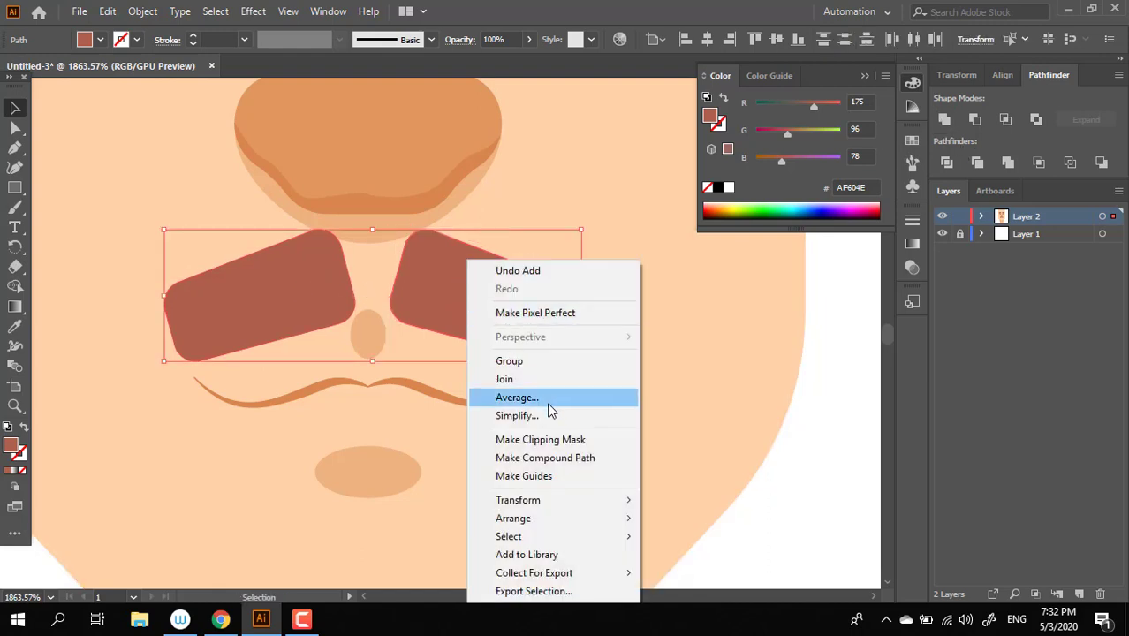
left_click(543, 361)
key("z")
left_click_drag(543, 356, 321, 377)
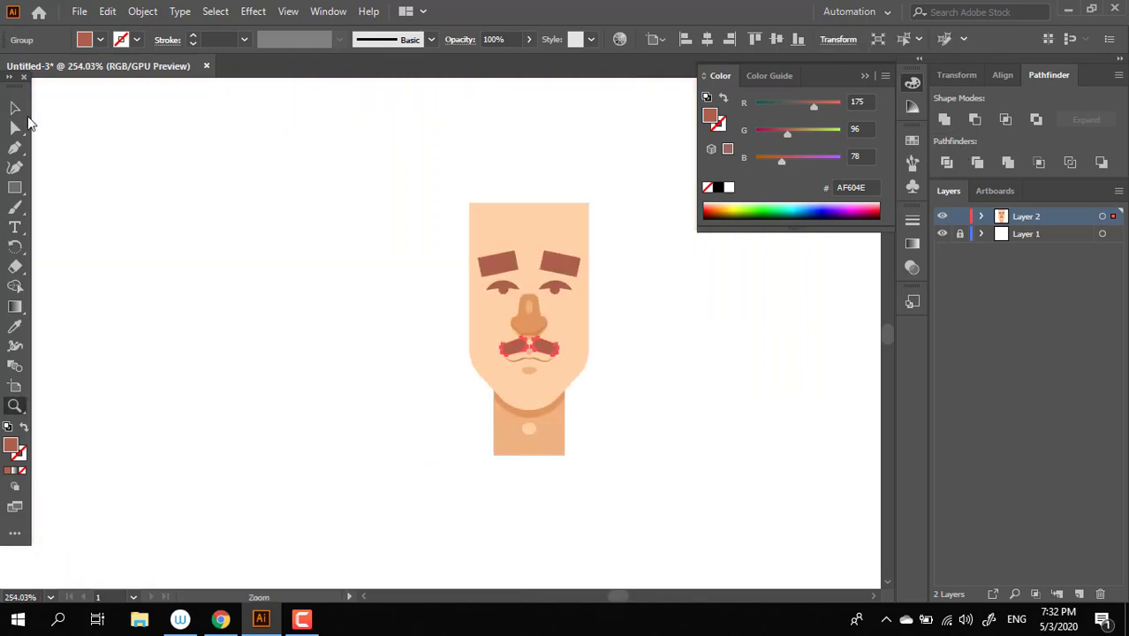
left_click(545, 490)
key("ctrl+a")
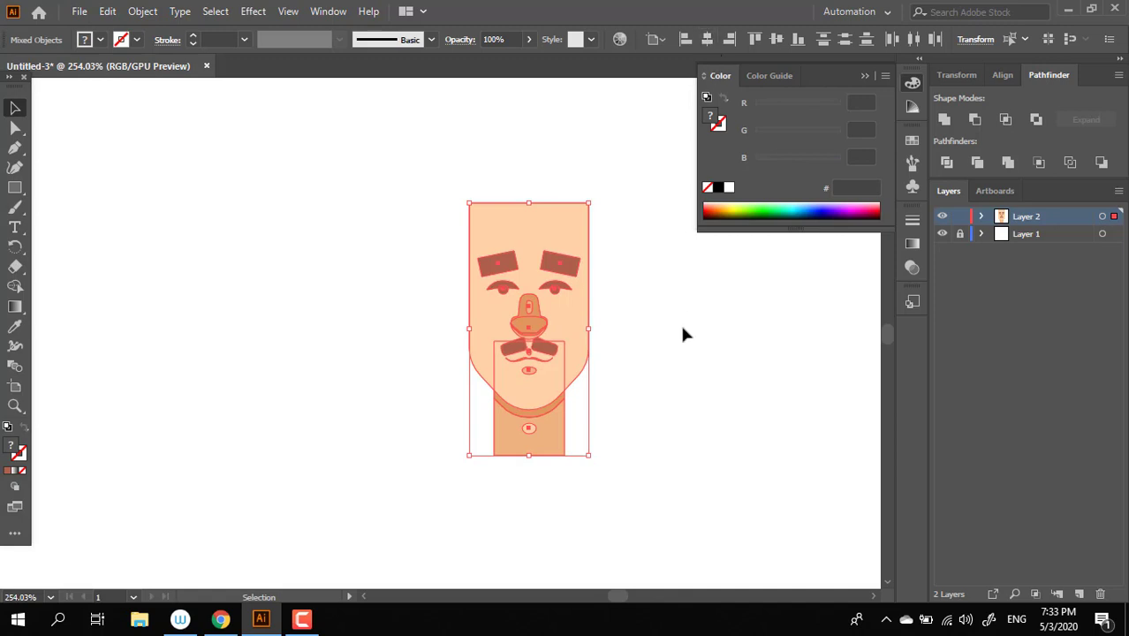
left_click(683, 334)
key("z")
scroll(668, 411, "up", 2)
scroll(597, 378, "up", 1)
scroll(574, 386, "up", 1)
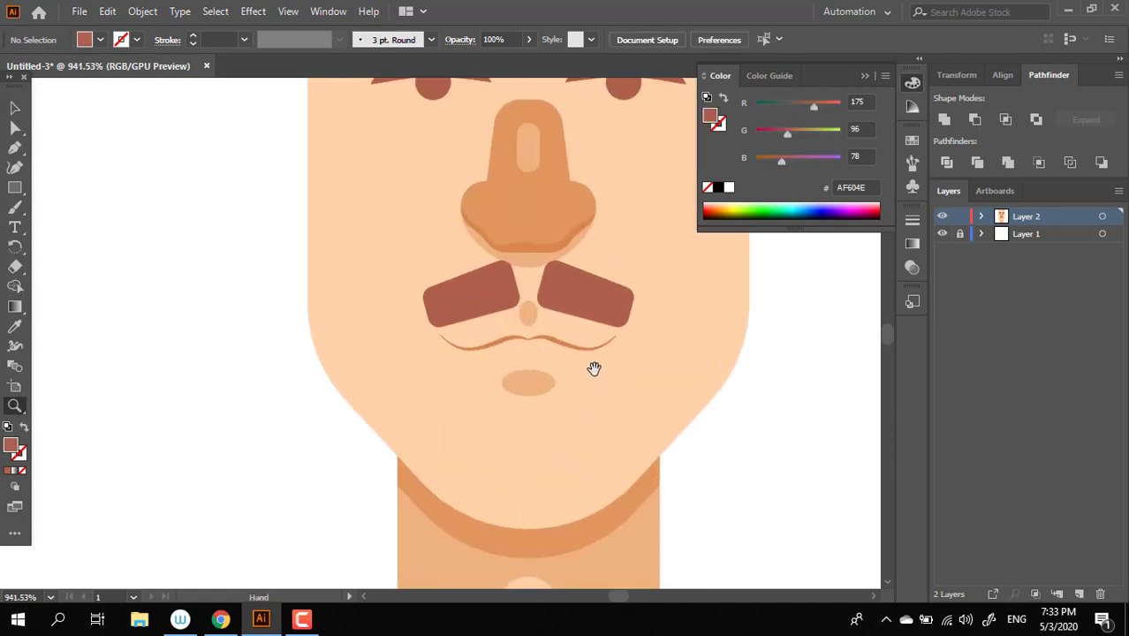
scroll(393, 311, "down", 2)
scroll(458, 423, "down", 1)
scroll(512, 411, "up", 1)
scroll(514, 383, "down", 2)
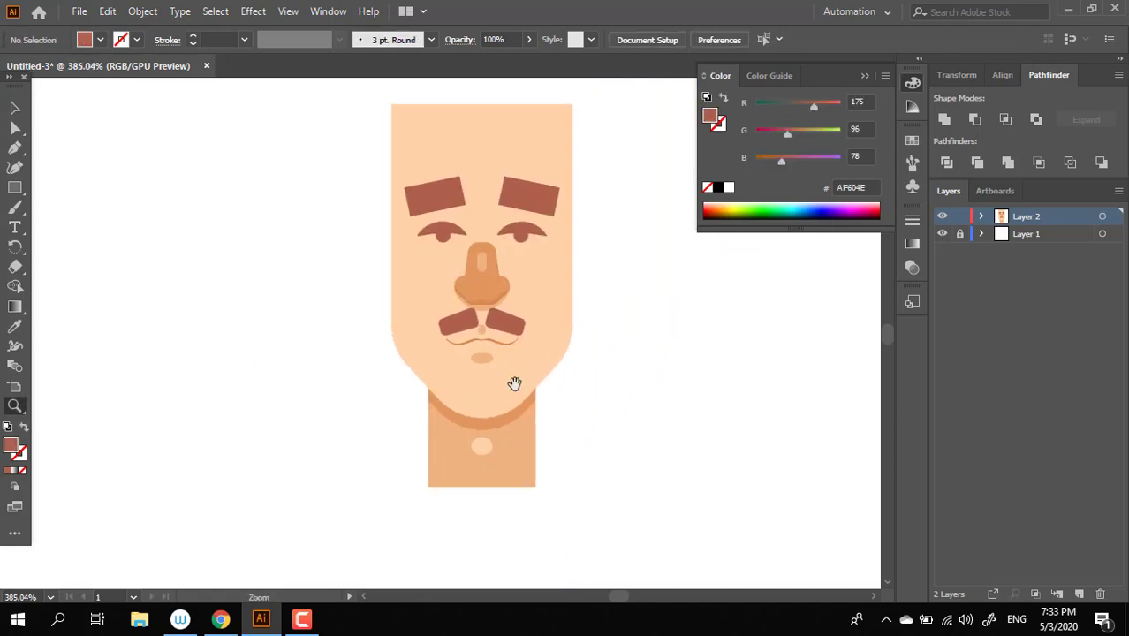
scroll(514, 382, "up", 1)
scroll(572, 454, "up", 1)
scroll(522, 399, "up", 1)
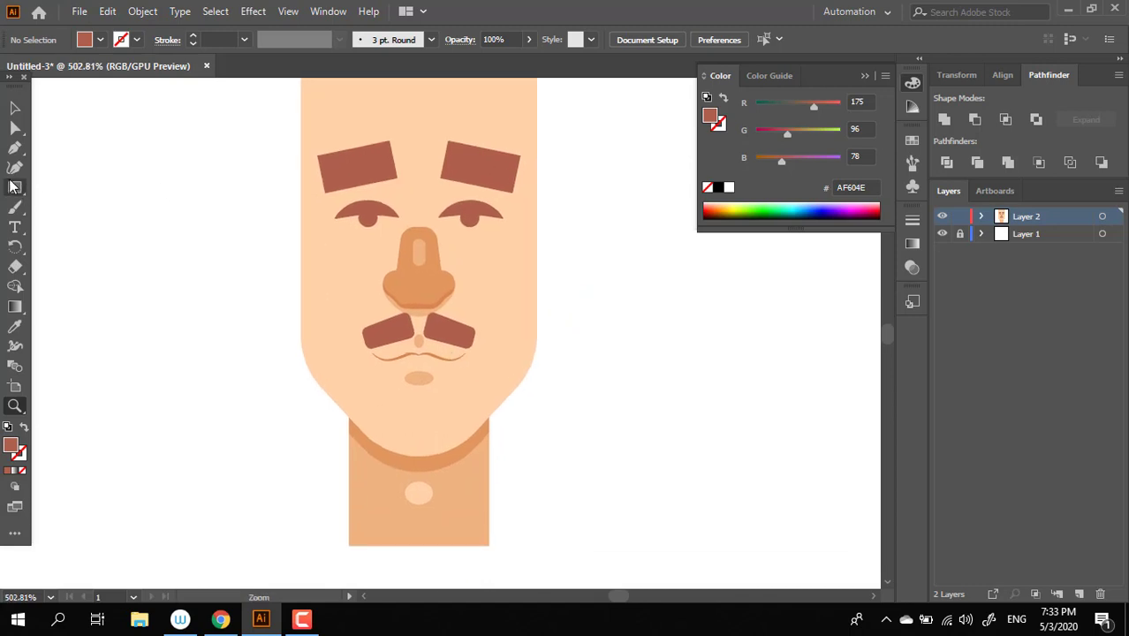
- Draw a tall rectangle beside the right jaw, fill it with neck tan EFB381, and narrow it
left_click_drag(497, 427, 550, 262)
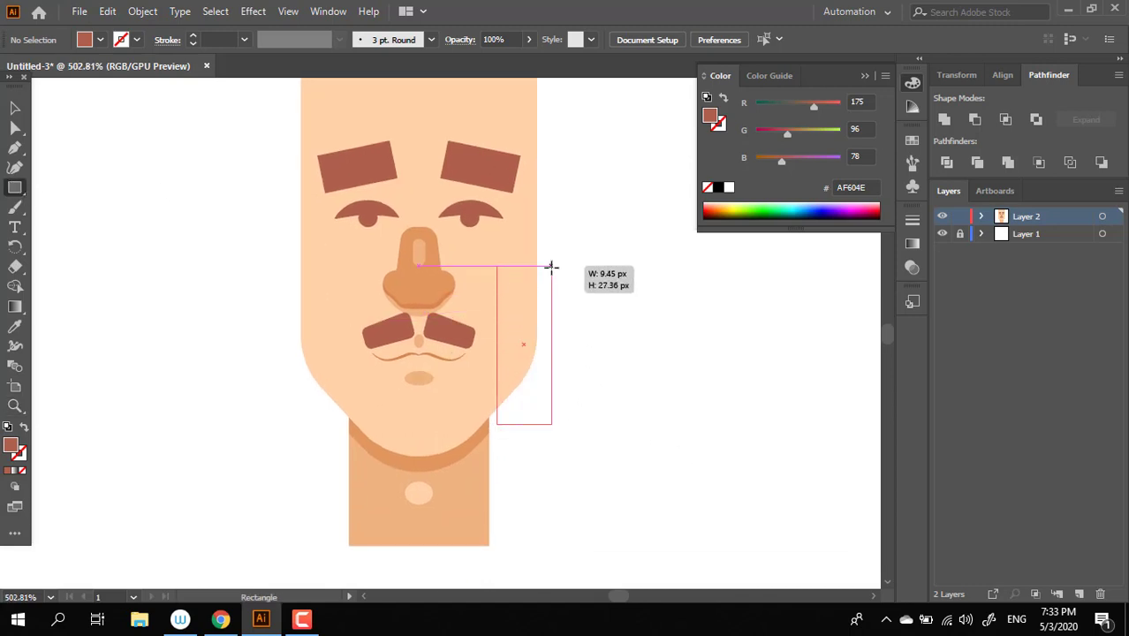
key("z")
scroll(567, 379, "up", 1)
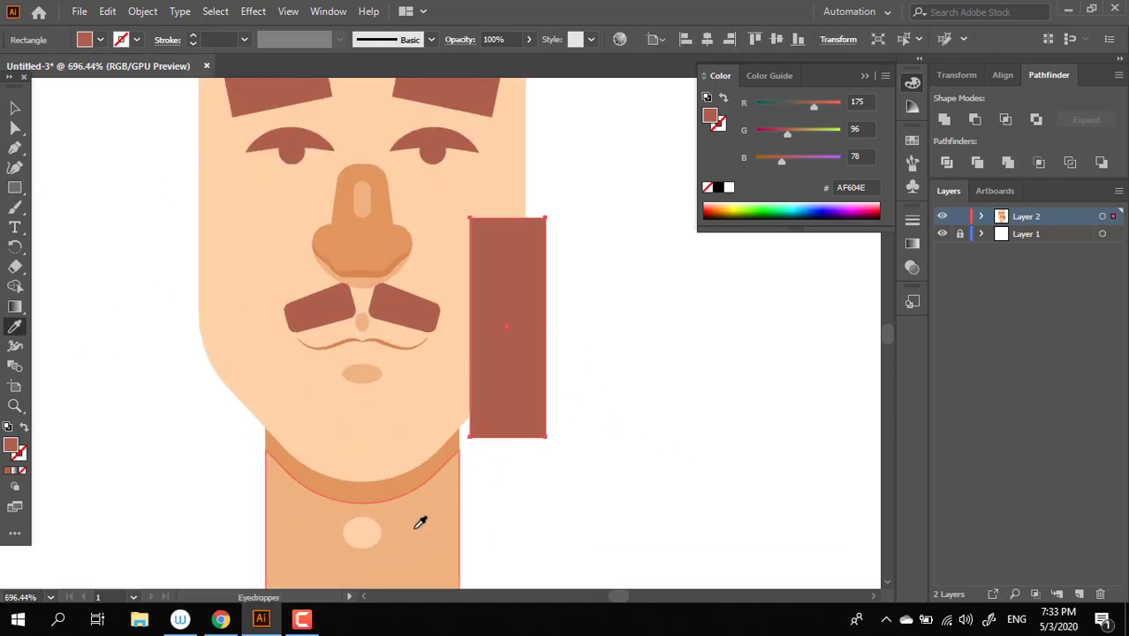
left_click(416, 526)
key("v")
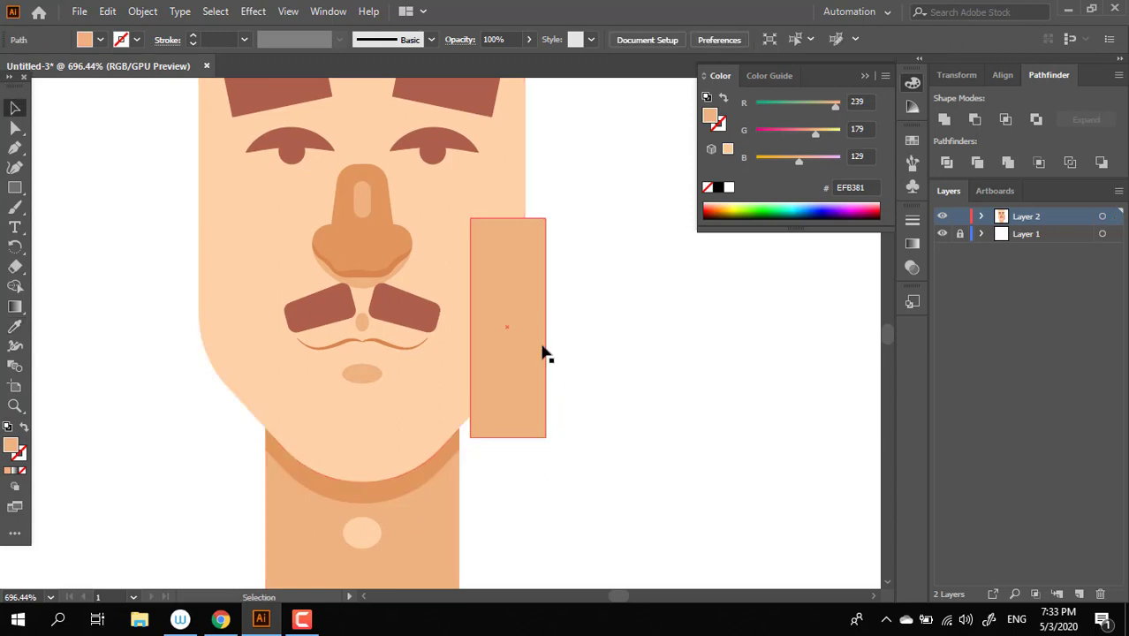
left_click(540, 334)
left_click_drag(547, 325, 458, 329)
left_click(598, 414)
left_click(487, 369)
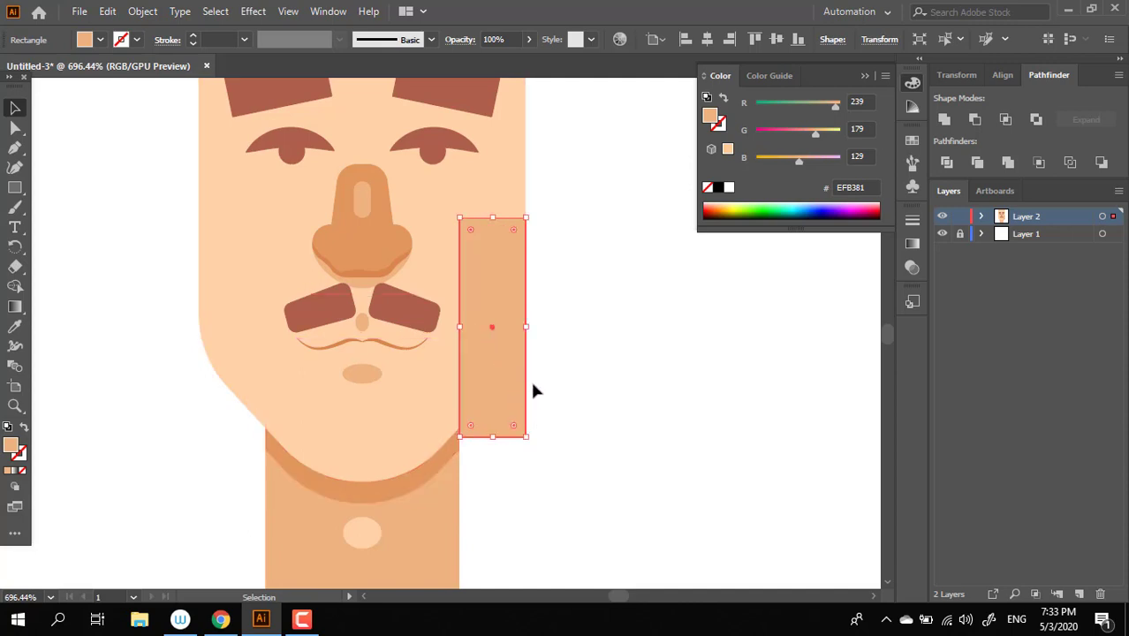
- Round the rectangle's top-left corner into a large curve and lower it along the jaw
key("a")
left_click(461, 218)
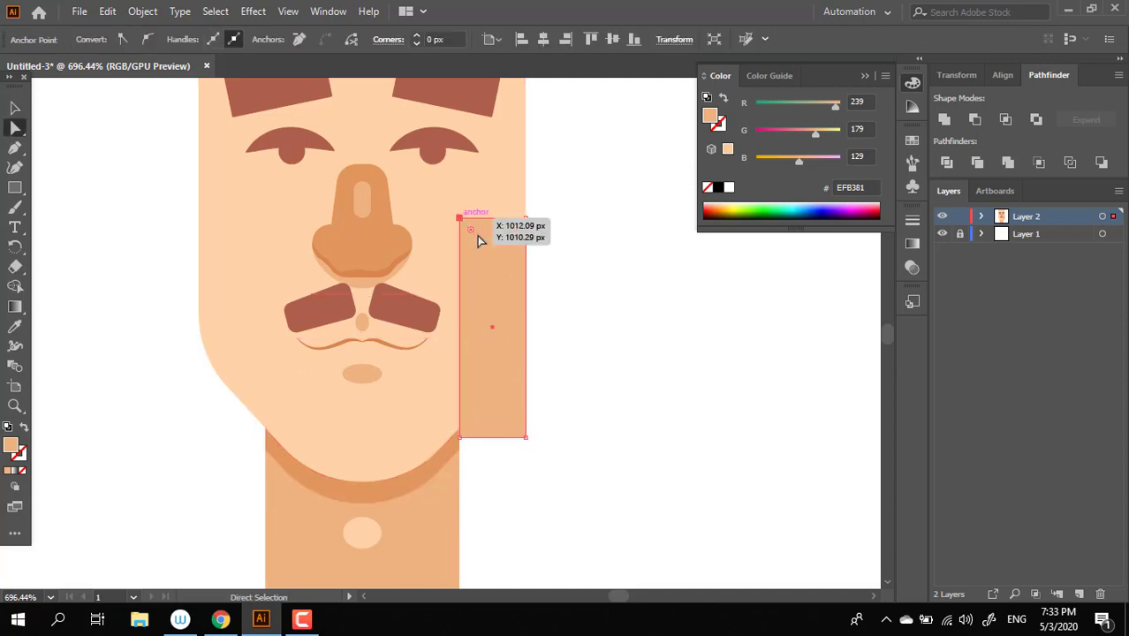
left_click_drag(471, 231, 441, 454)
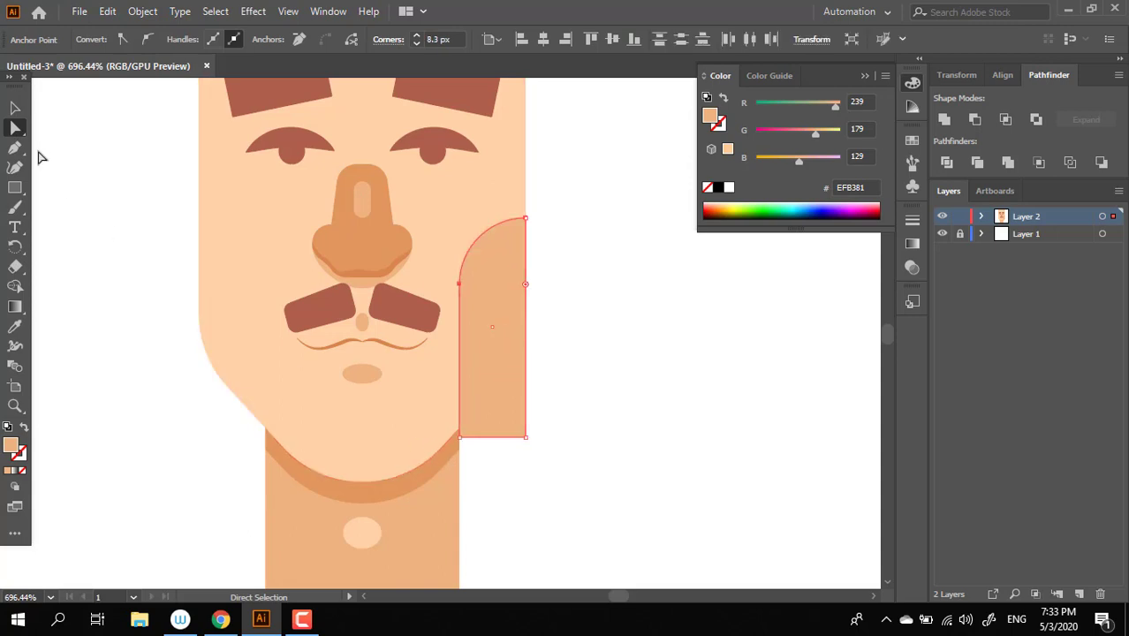
left_click(15, 106)
left_click(413, 296)
left_click_drag(494, 318, 485, 373)
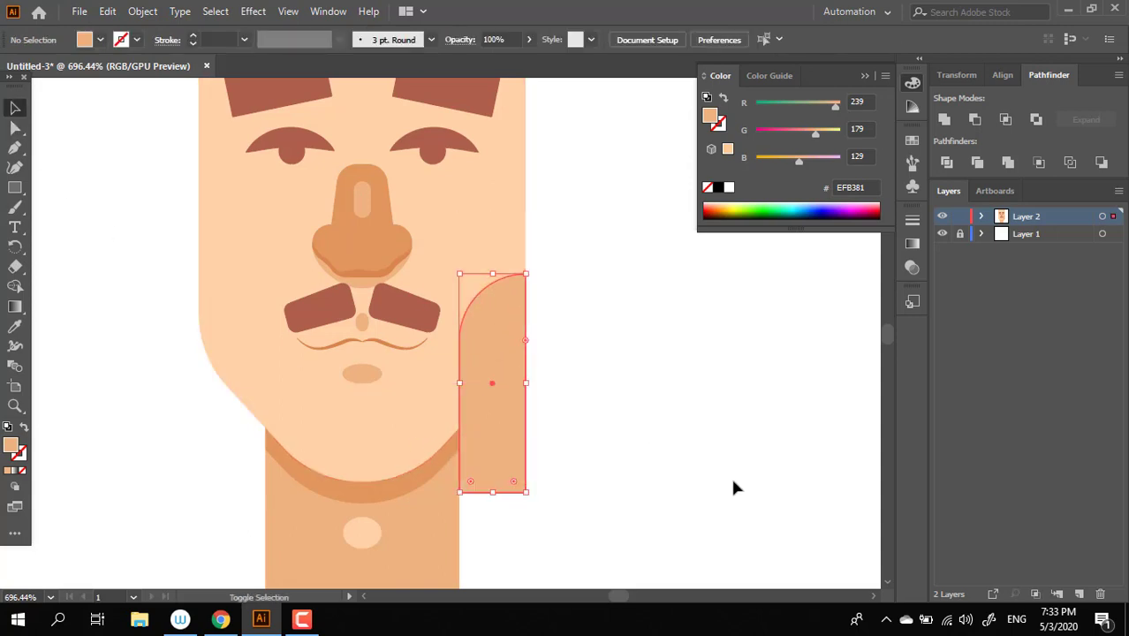
- Alt-drag a copy to the left side of the face and reflect it
mouse_move(504, 420)
left_mouse_down()
mouse_move(236, 421)
mouse_move(243, 428)
left_mouse_up()
right_click(239, 412)
mouse_move(292, 314)
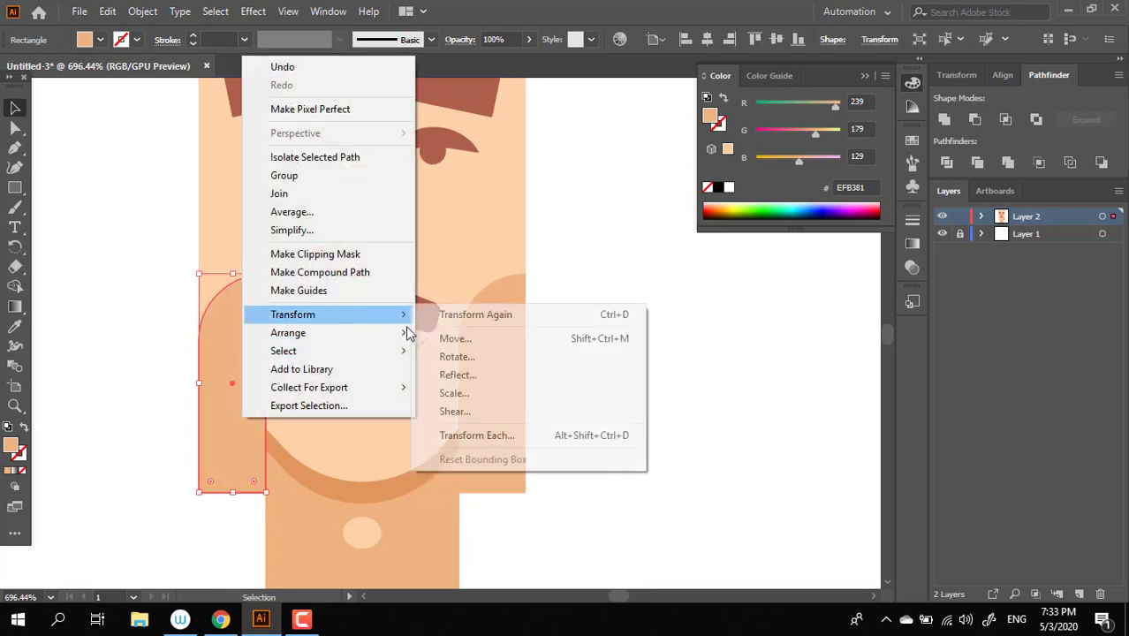
left_click(484, 373)
left_click(566, 411)
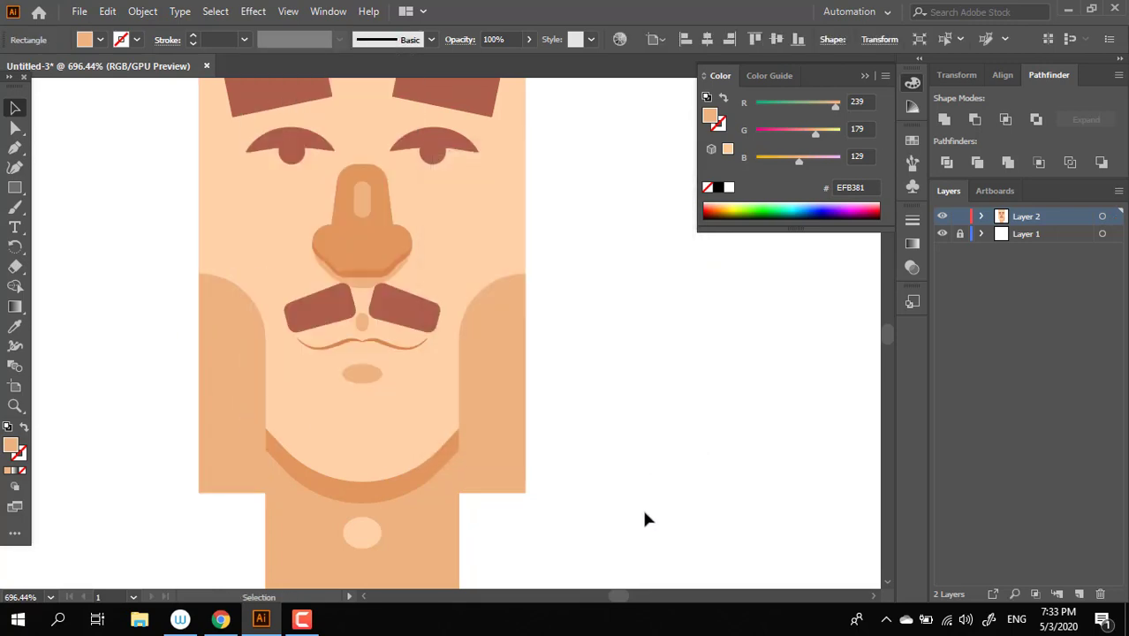
left_click(644, 519)
left_click(504, 429)
- Select the face shape and save its peach fill R=255 G=210 B=169 as a global swatch
key("z")
mouse_move(605, 441)
left_mouse_down()
mouse_move(540, 449)
mouse_move(583, 449)
left_mouse_up()
key("v")
left_click(913, 140)
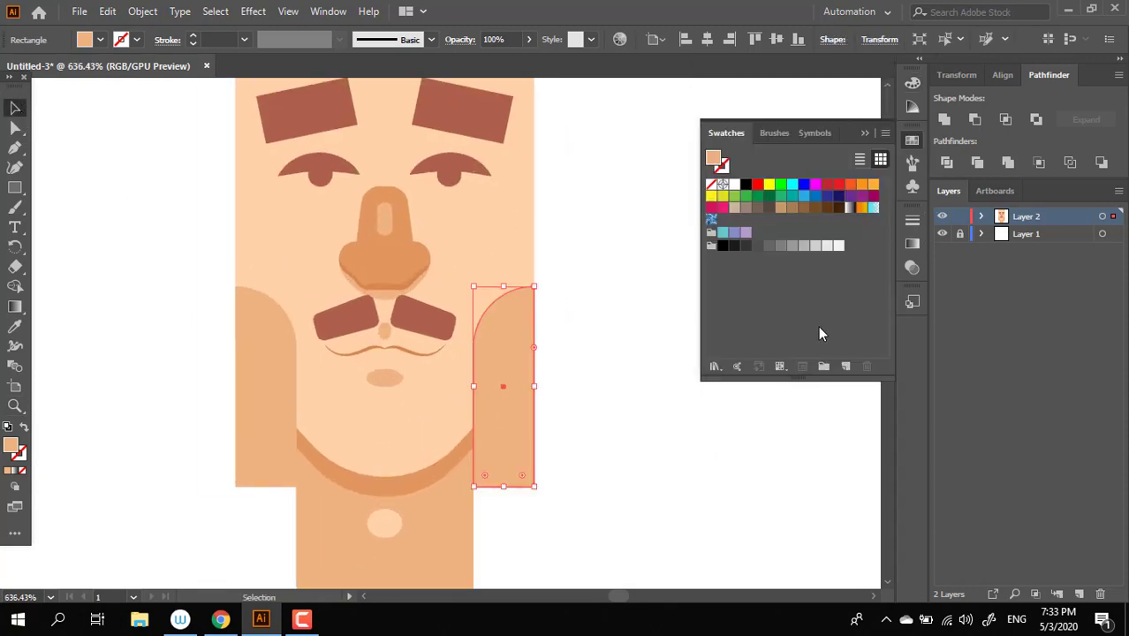
left_click(844, 369)
key("Return")
left_click(408, 449)
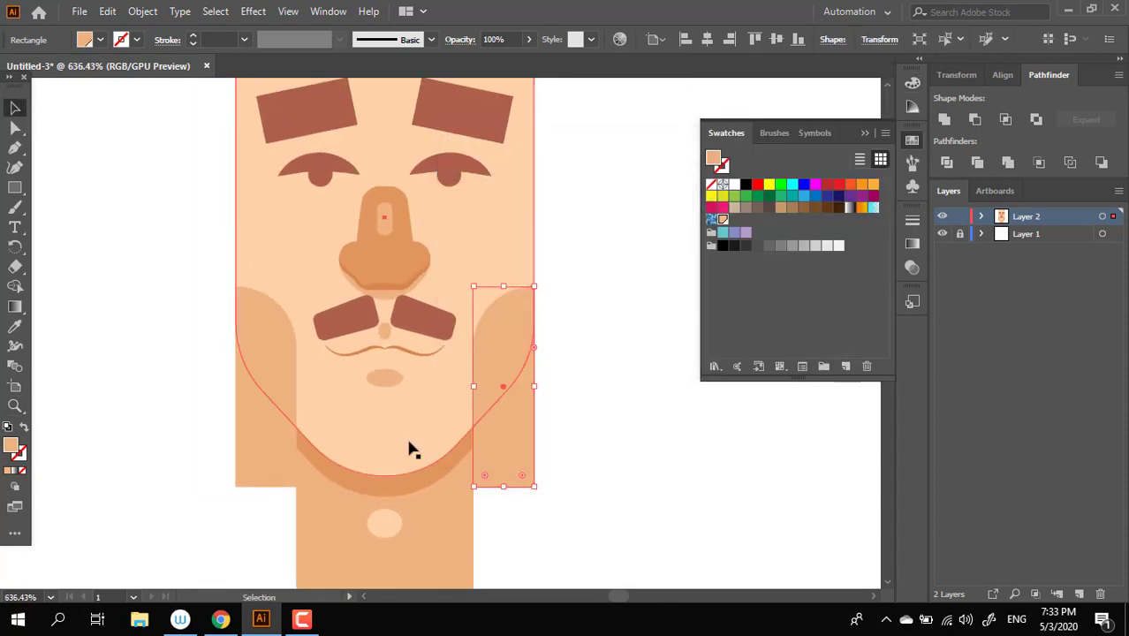
left_click(845, 366)
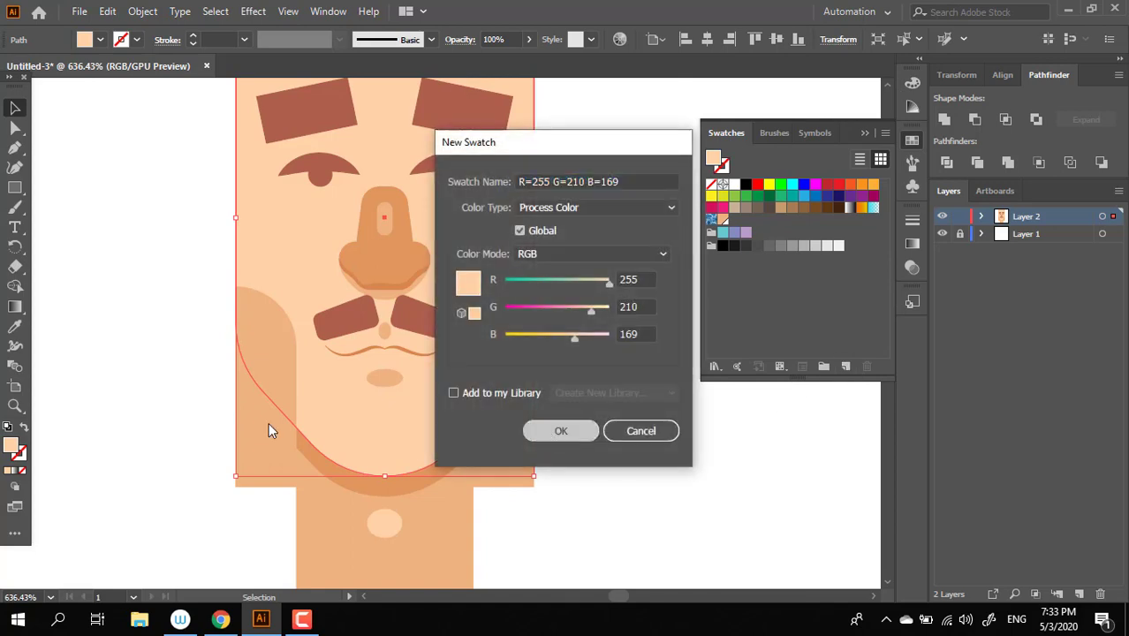
key("Return")
left_click(15, 287)
- Deselect the face shape, ending with the Gradient tool active
left_click(18, 307)
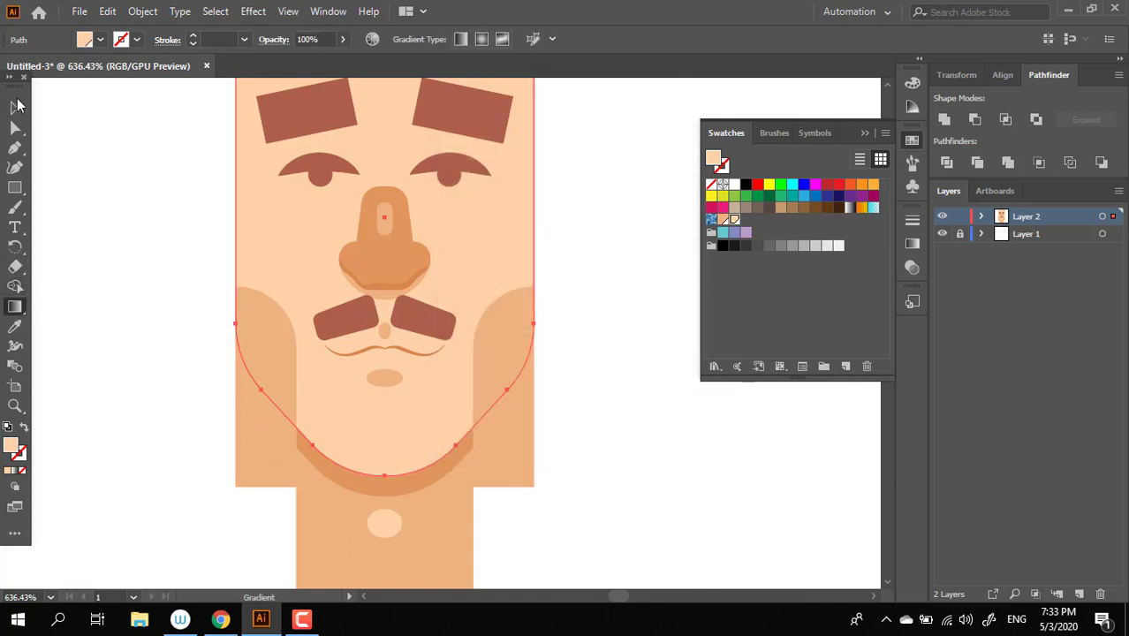
left_click(18, 105)
left_click(183, 350)
left_click(15, 307)
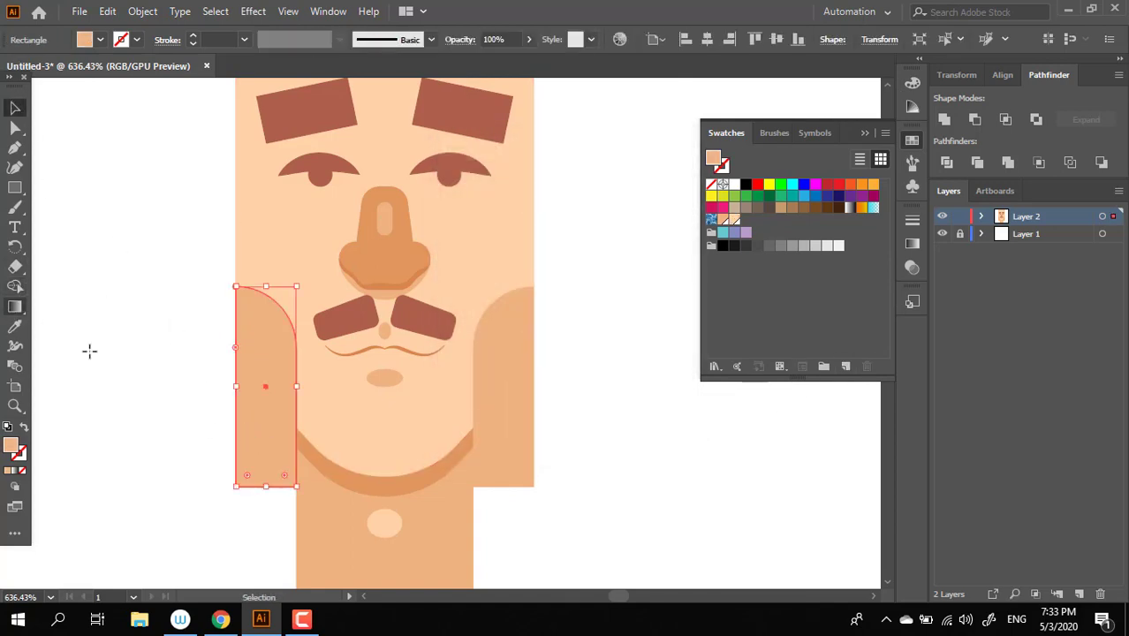
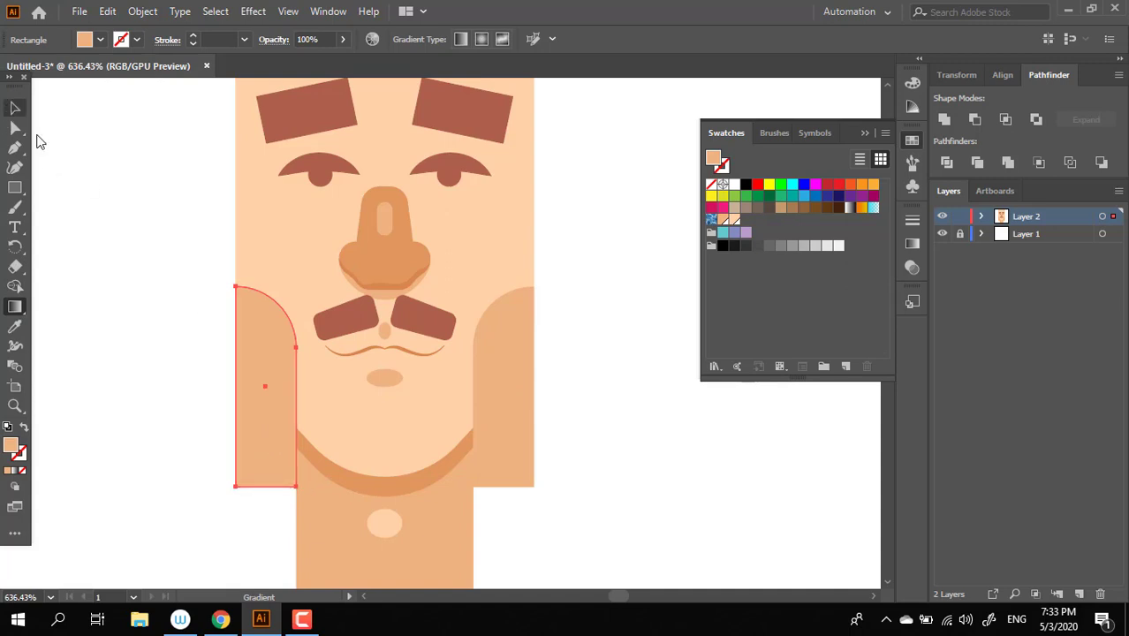
- Give the left cheek a vertical linear gradient, skin tone at top to darker peach at bottom
left_click(258, 408)
double_click(296, 389)
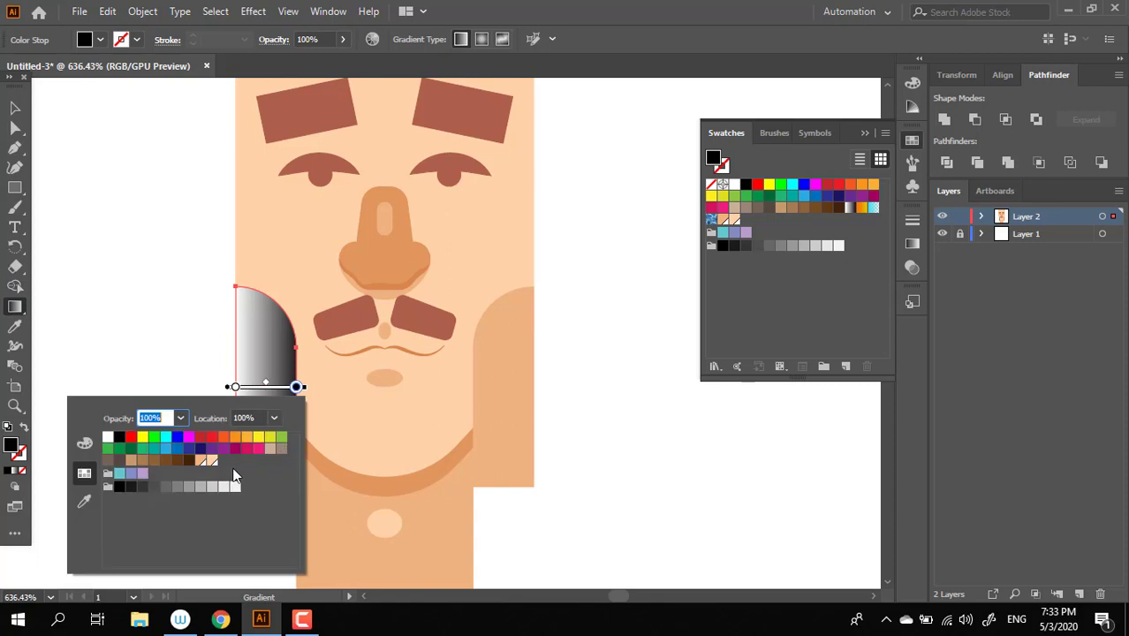
left_click(201, 460)
left_click(235, 389)
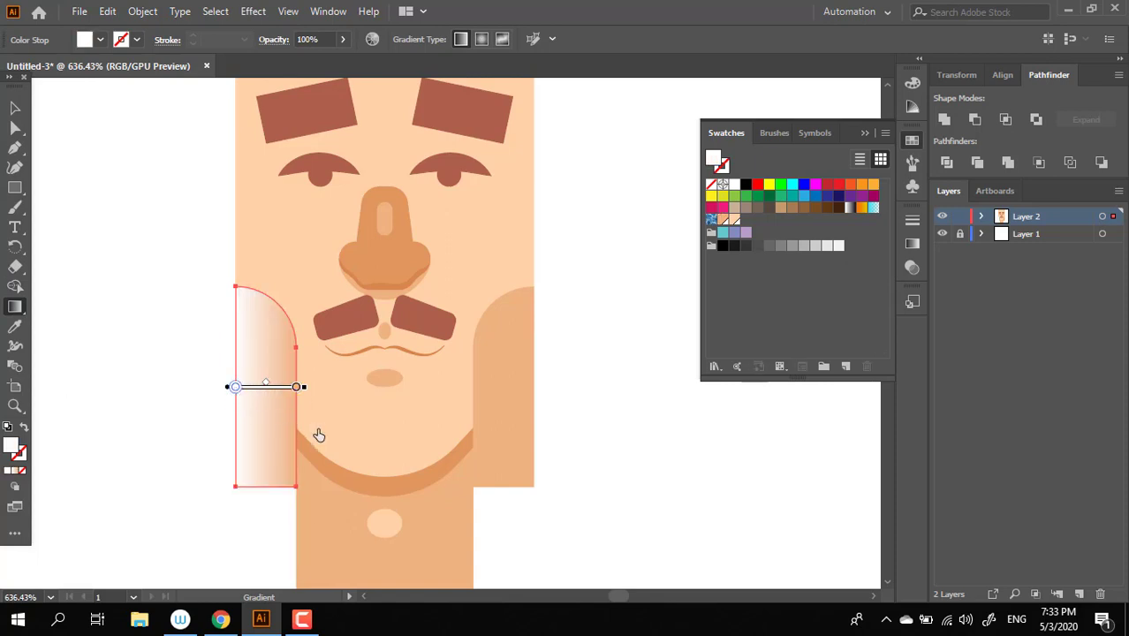
double_click(235, 386)
left_click(148, 461)
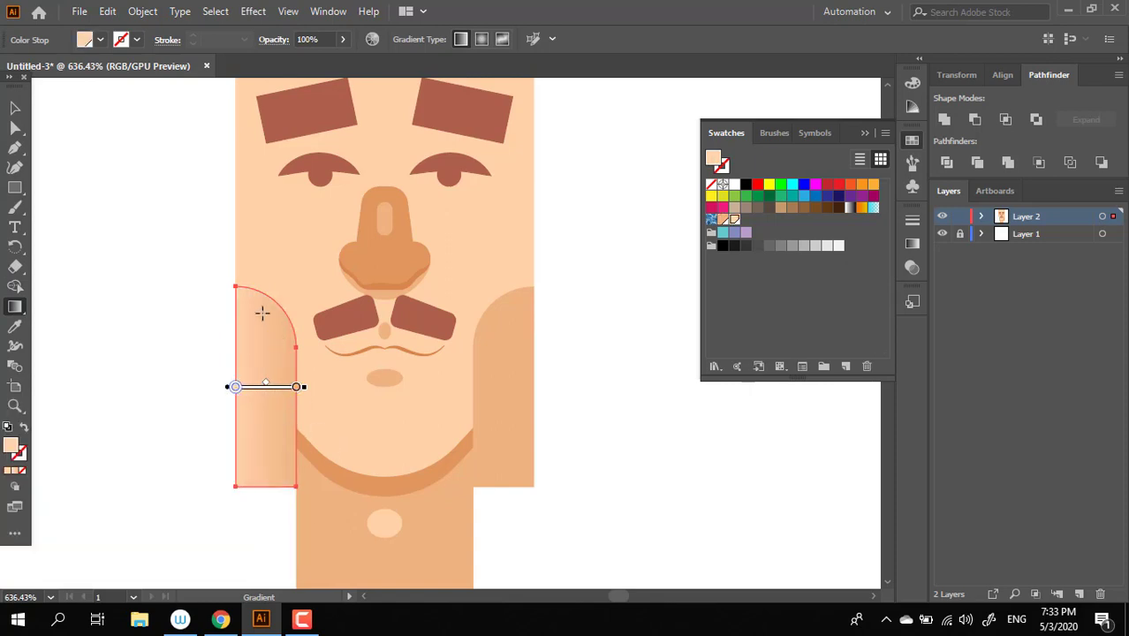
left_click_drag(266, 308, 266, 422)
- Deselect the left cheek and select the right cheek shape
left_click(15, 108)
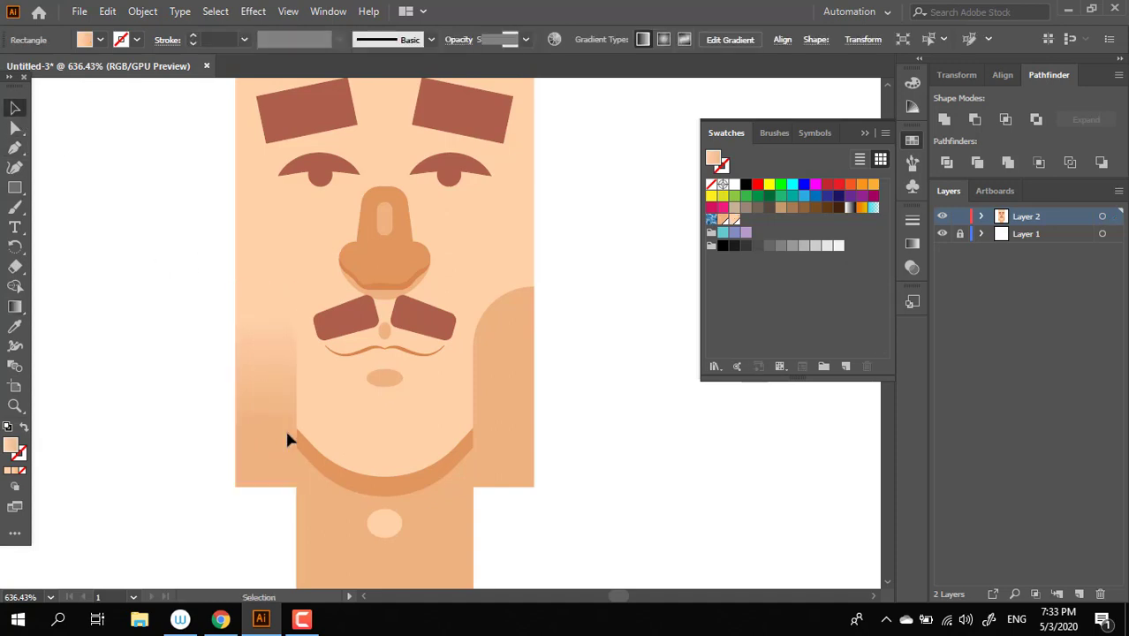
left_click(581, 526)
left_click(496, 459)
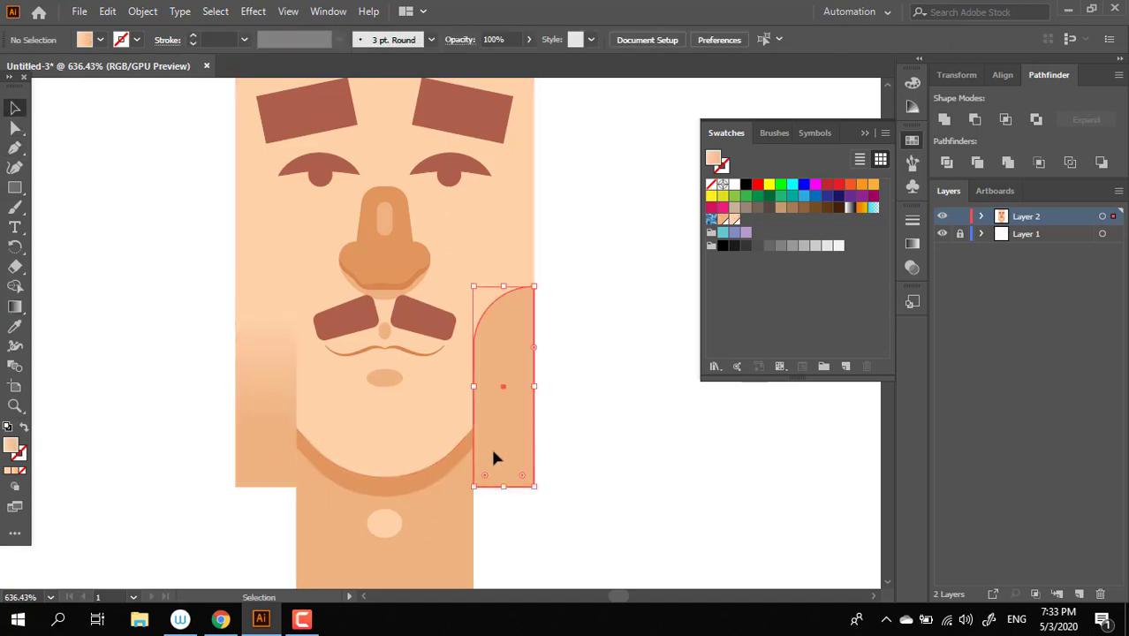
- Place an Alt-dragged copy of the cheek on the right side and reflect it horizontally
left_click_drag(495, 457, 499, 492)
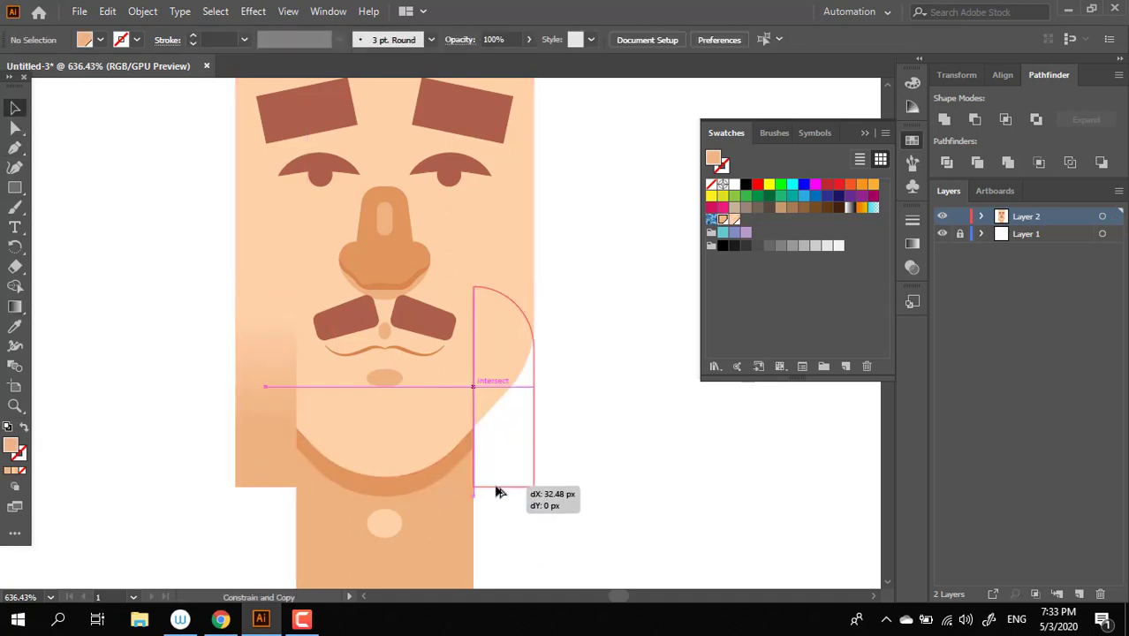
right_click(506, 431)
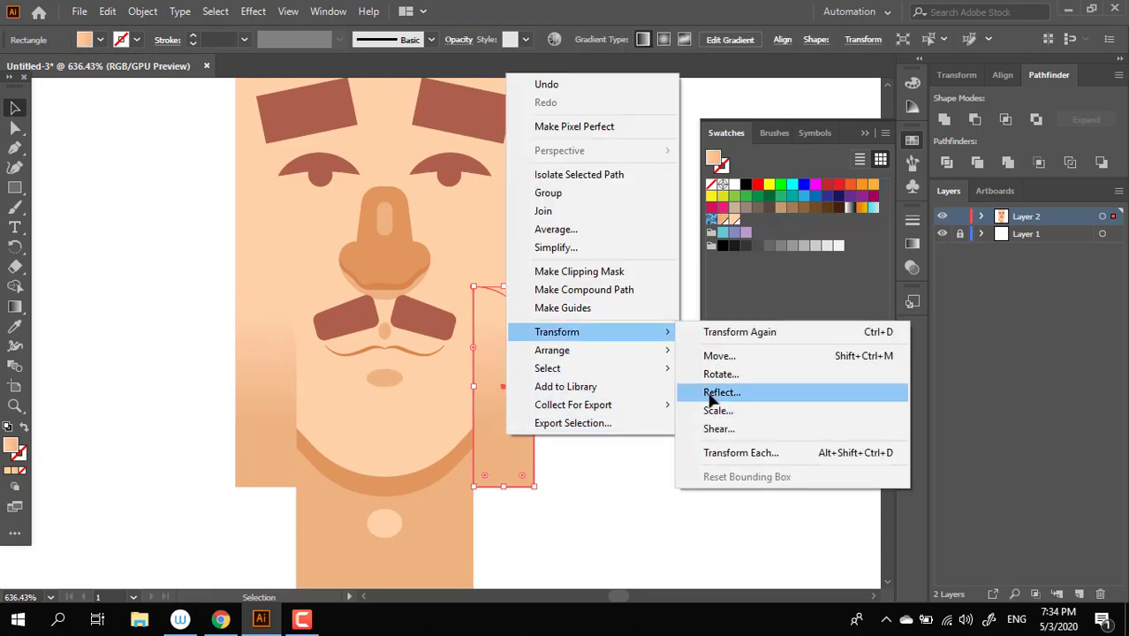
left_click(720, 392)
left_click(562, 412)
- Select both cheeks together with the rounded jaw head outline, excluding the chin rectangle
left_click(642, 497)
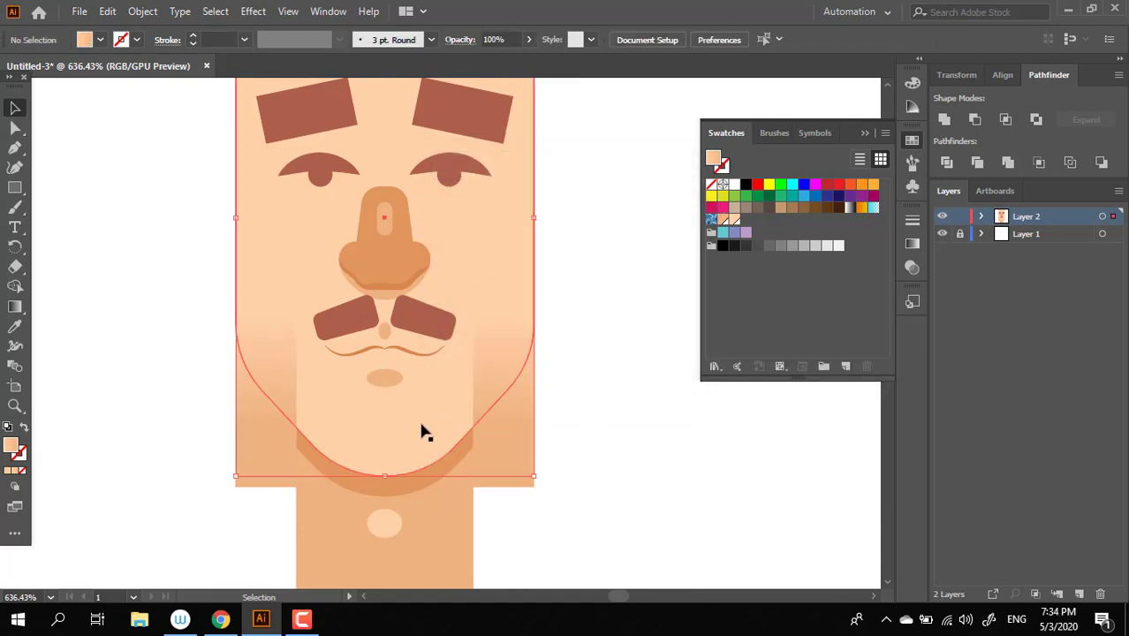
left_click(503, 435)
left_click(501, 477)
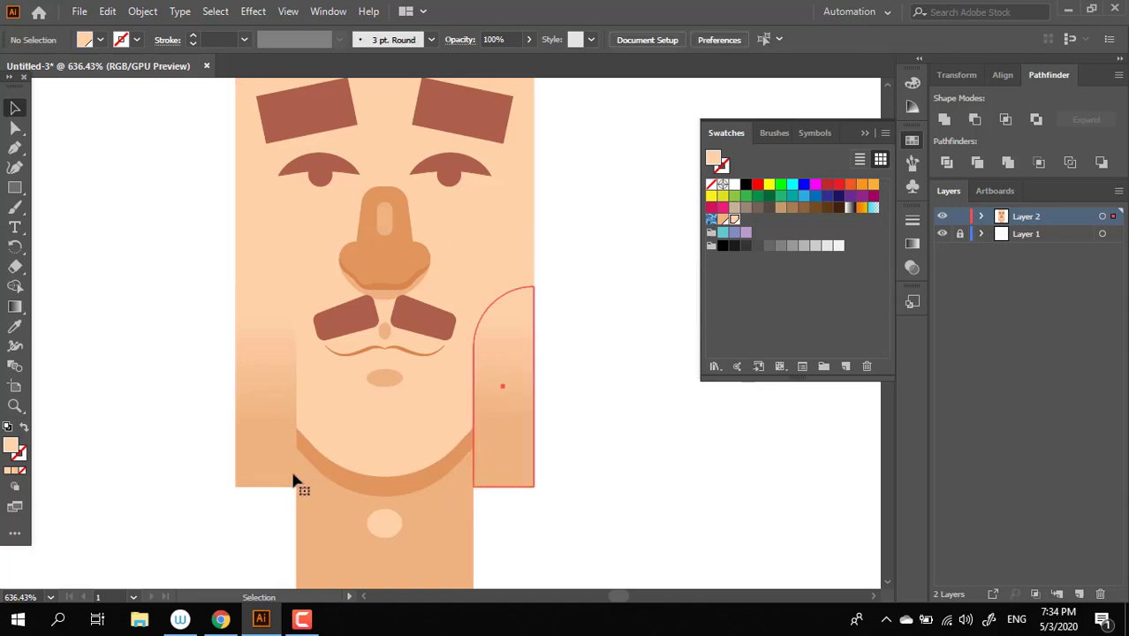
left_click(265, 473, "shift")
key("a")
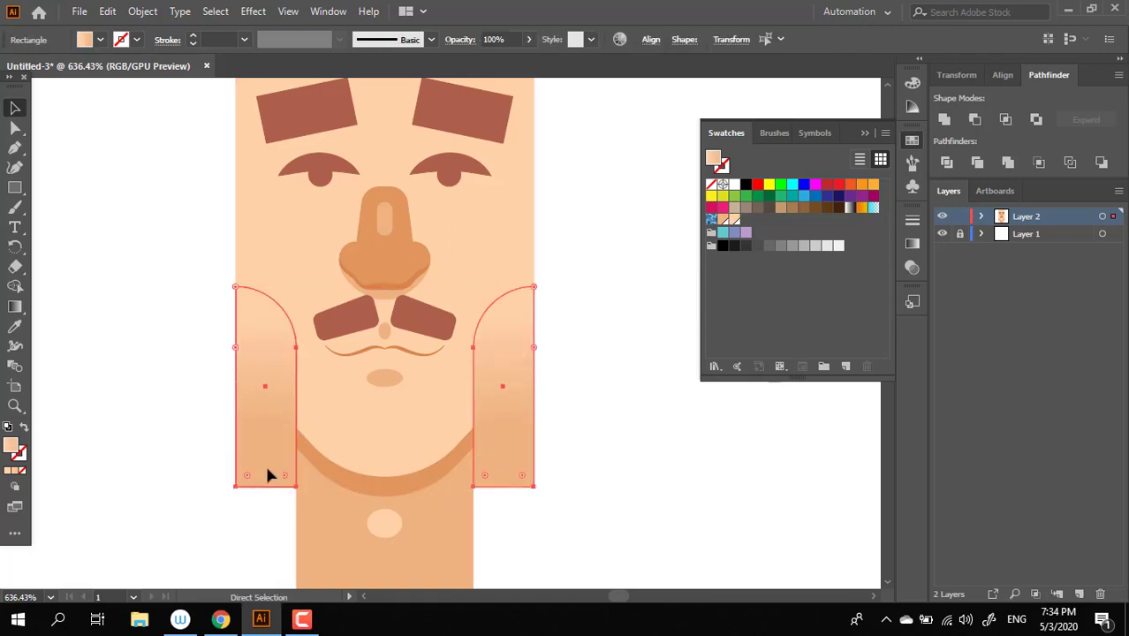
key("v")
left_click(415, 452)
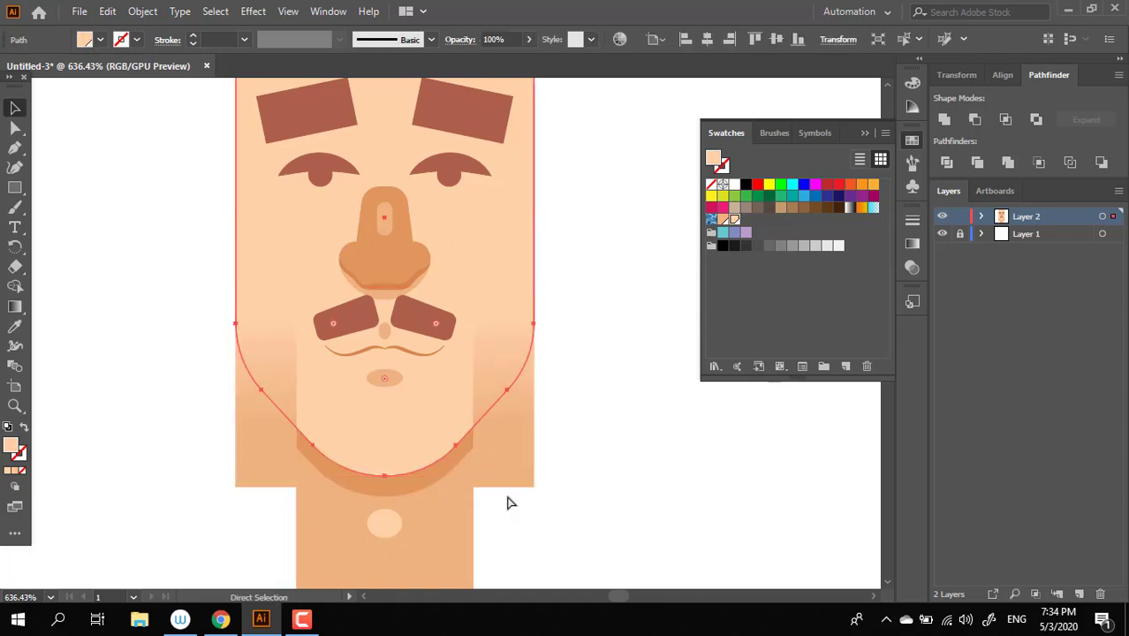
left_click(519, 456, "shift")
left_click(313, 468, "shift")
left_click(273, 468, "shift")
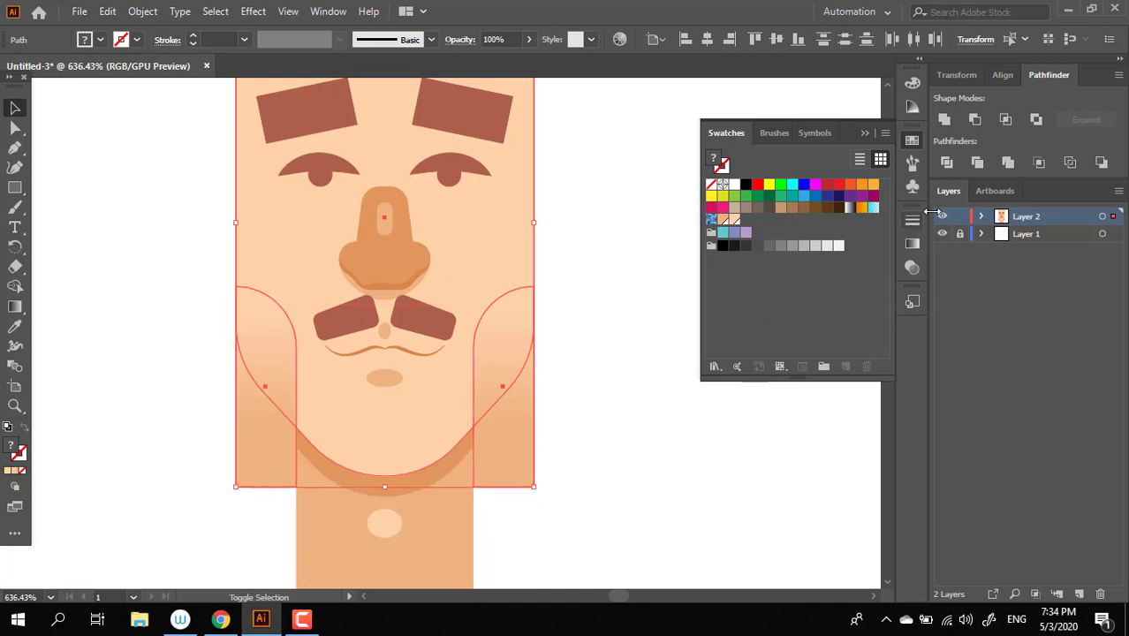
- Divide the cheeks with the jaw outline and delete the leftover pieces outside the jaw
left_click(946, 164)
double_click(485, 417)
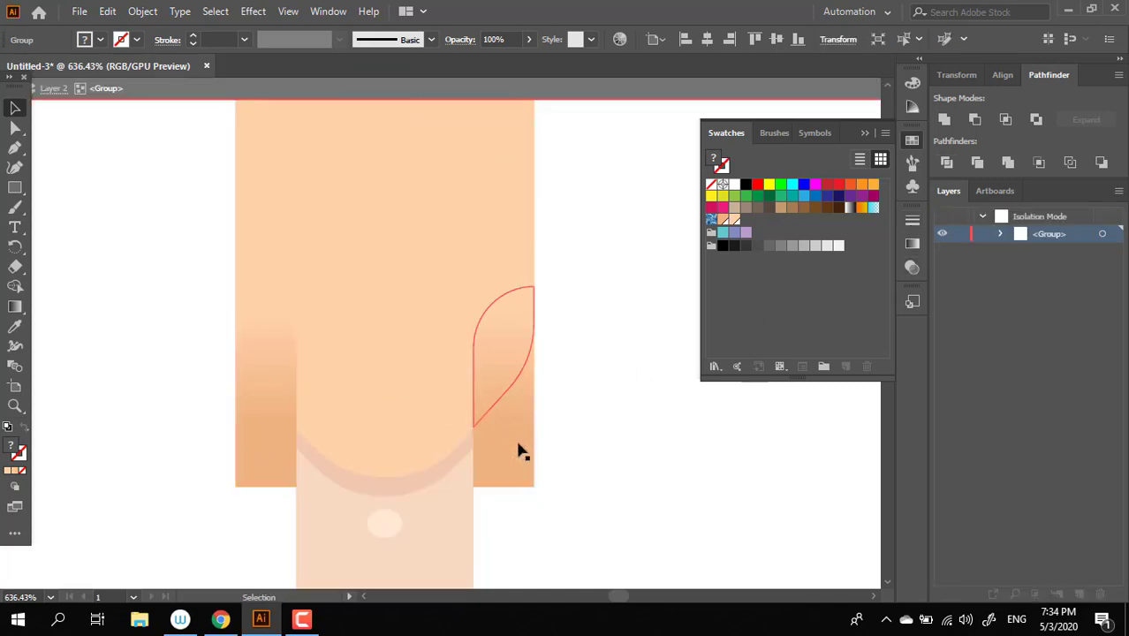
left_click(274, 475, "shift")
left_click(422, 520)
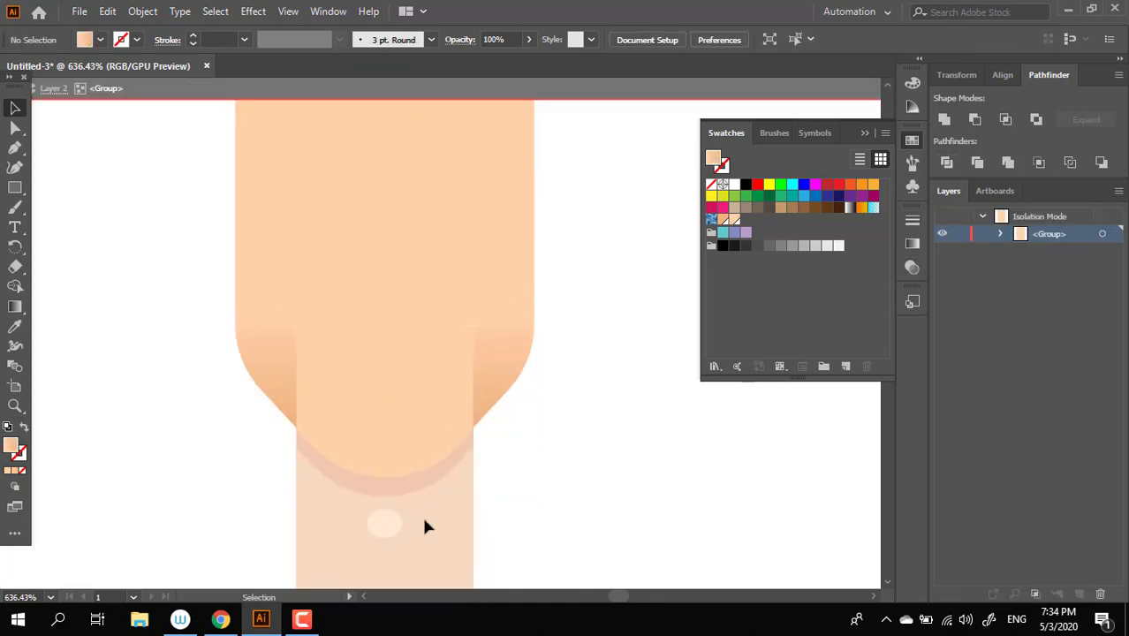
left_click(412, 428)
key("Delete")
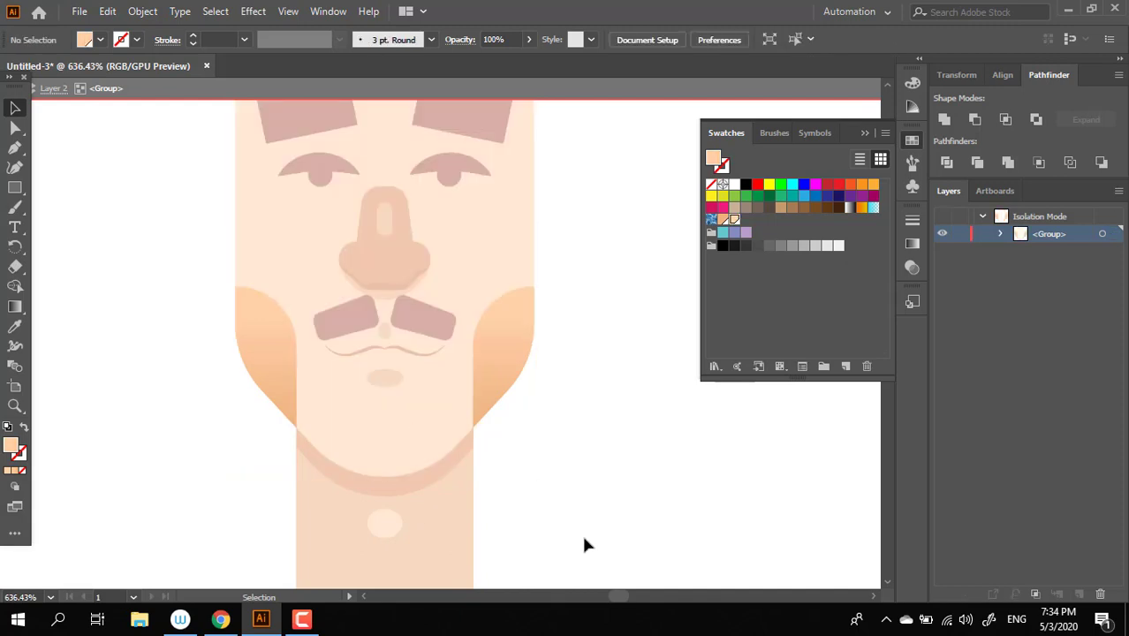
double_click(576, 373)
- Copy the lip ellipse down onto the chin and zoom in on it
scroll(274, 363, "down", 5)
scroll(363, 457, "up", 3)
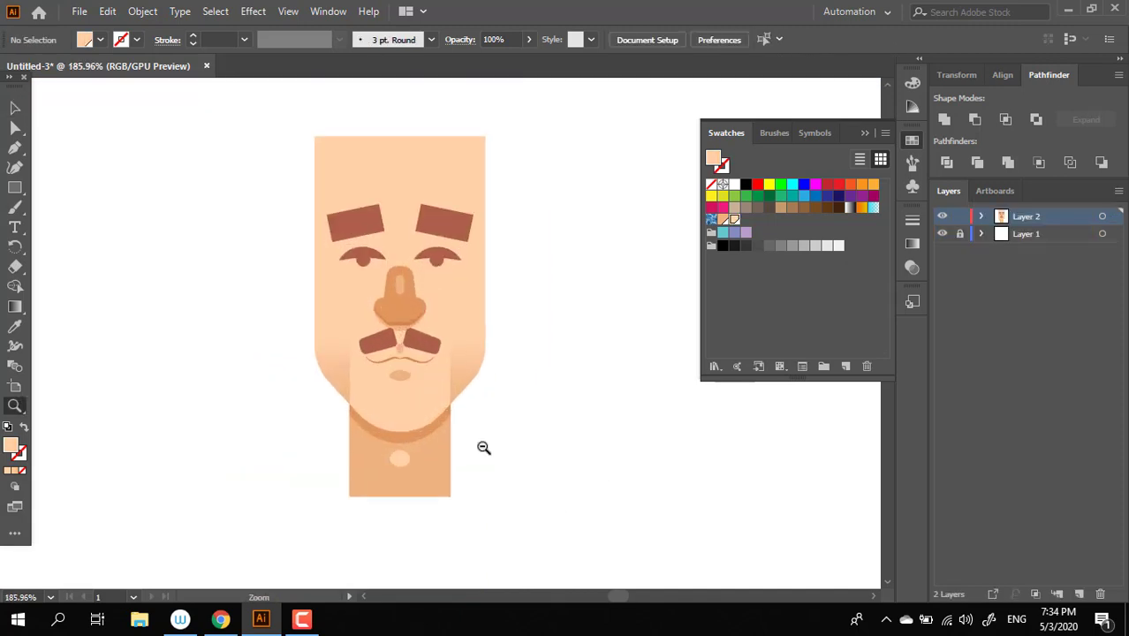
scroll(484, 449, "up", 2)
scroll(562, 557, "up", 2)
left_click_drag(446, 461, 367, 375)
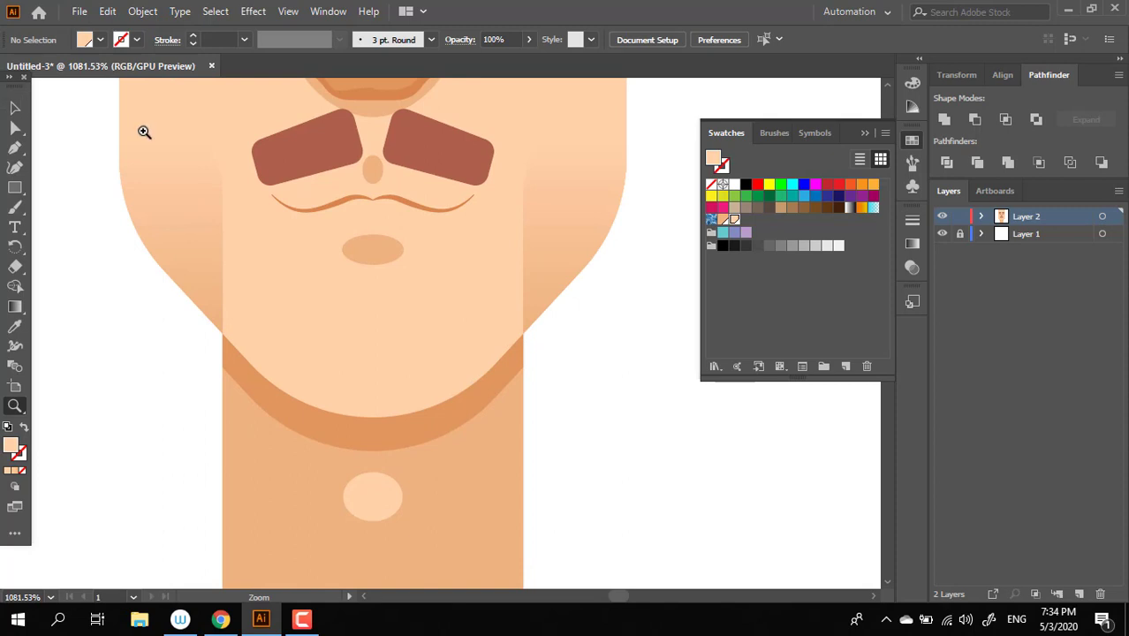
left_click(17, 112)
left_click_drag(376, 174, 397, 380)
key("z")
left_click(532, 441)
left_click(511, 432)
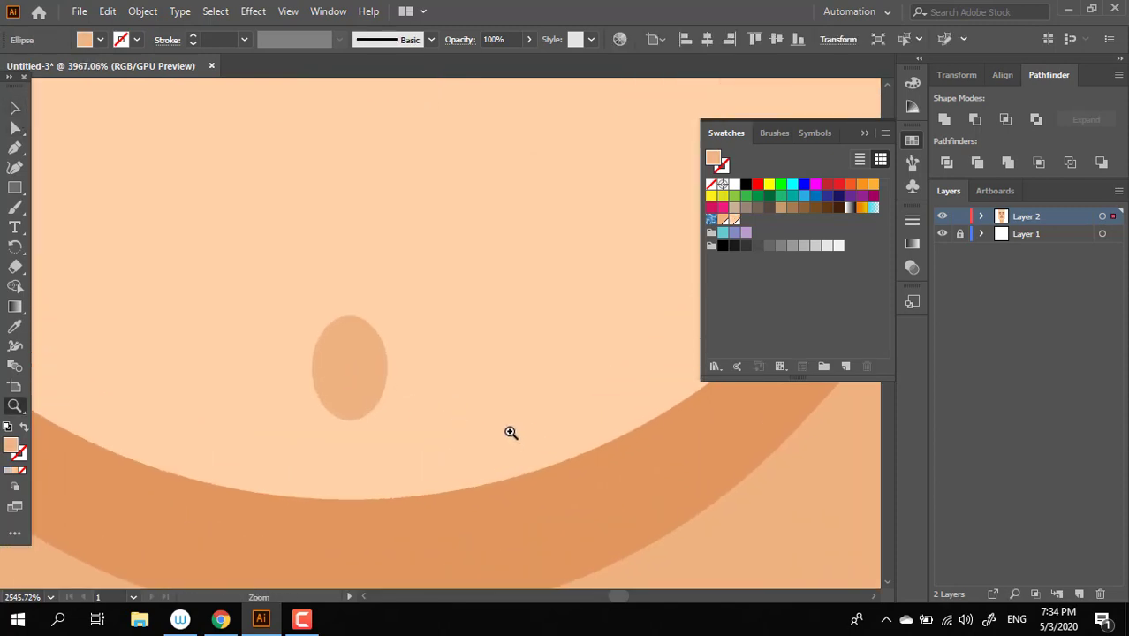
- Reshape the chin ellipse's anchor points into a slightly lopsided teardrop dimple
left_click(17, 132)
left_click_drag(387, 367, 400, 381)
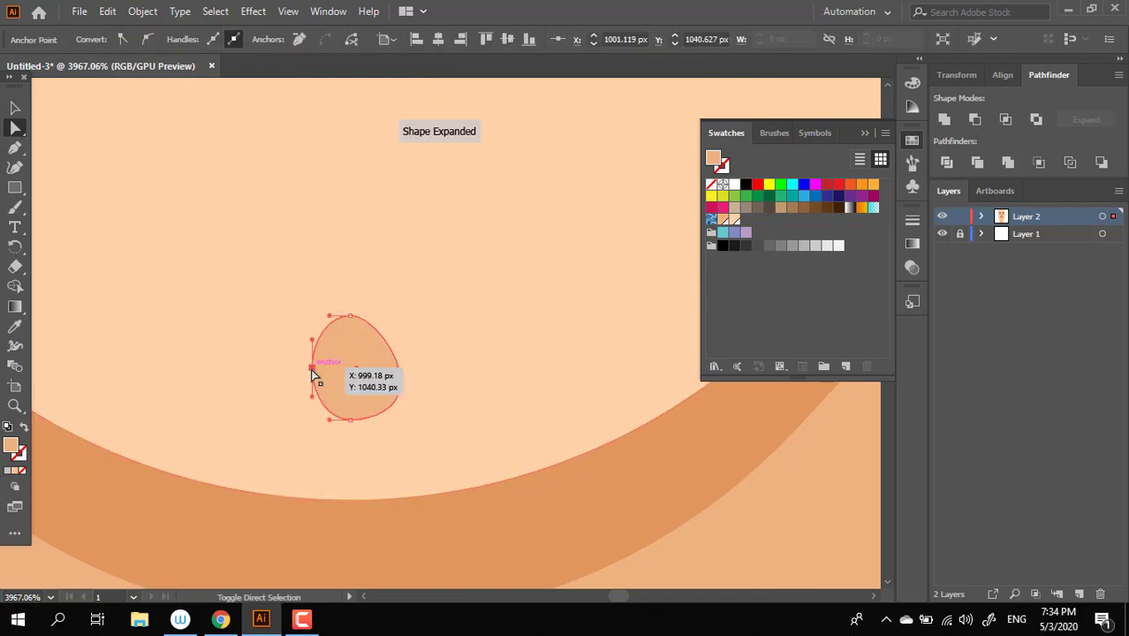
left_click(305, 396)
left_click_drag(315, 373, 302, 390)
key("z")
left_click_drag(406, 353, 204, 381)
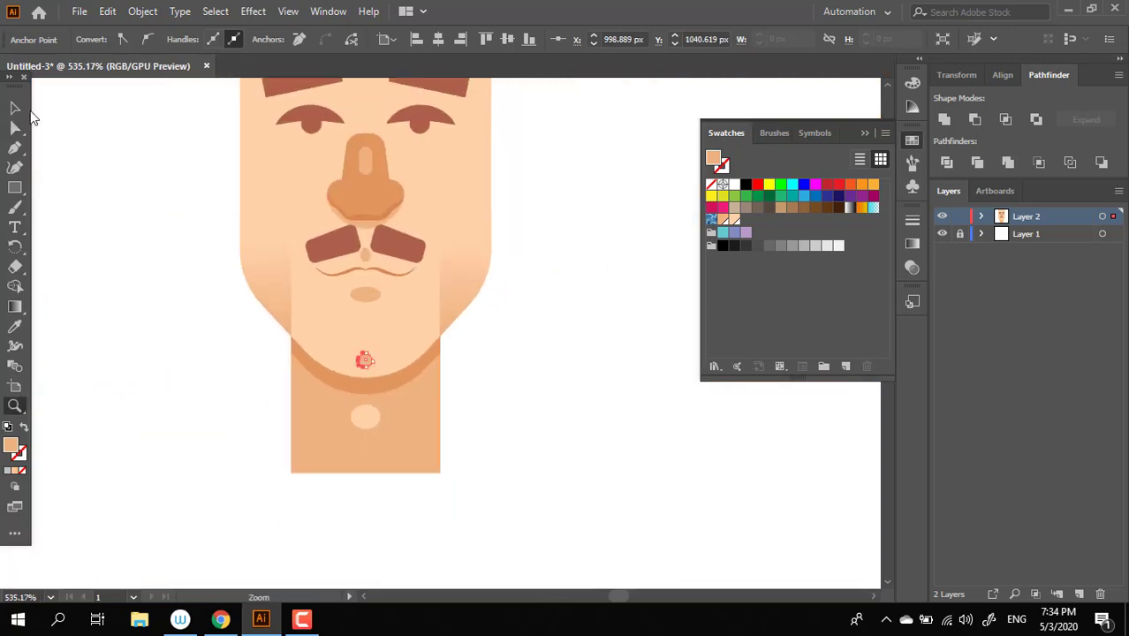
left_click(102, 226)
left_click(251, 290)
- Zoom in on the face after briefly selecting and deselecting all objects
key("z")
left_click_drag(600, 353, 429, 397)
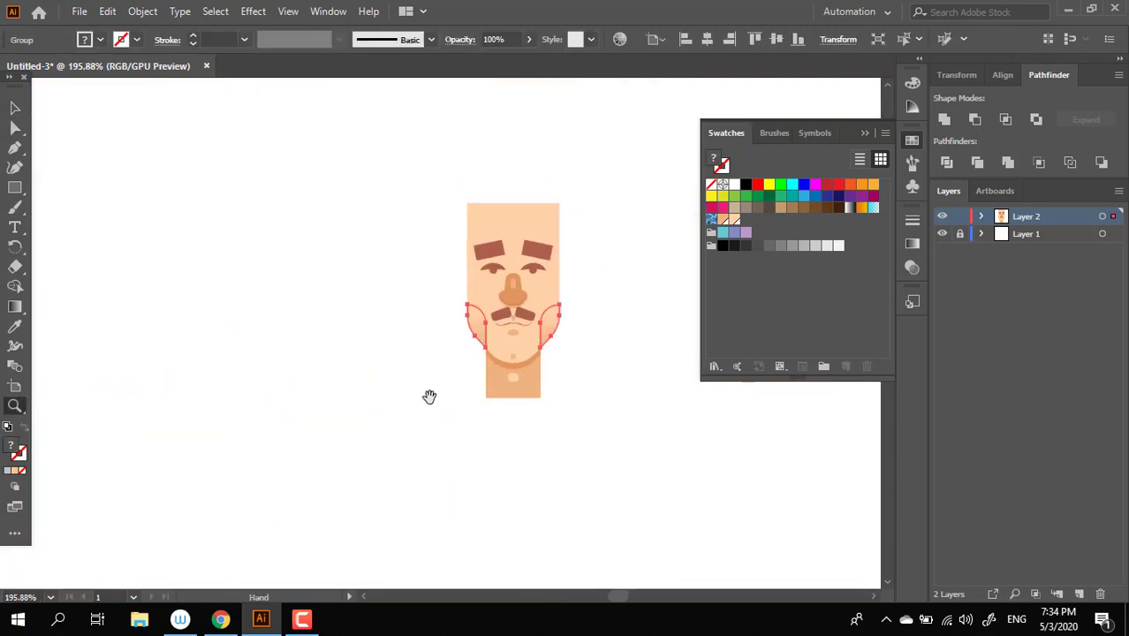
left_click(14, 107)
key("ctrl+a")
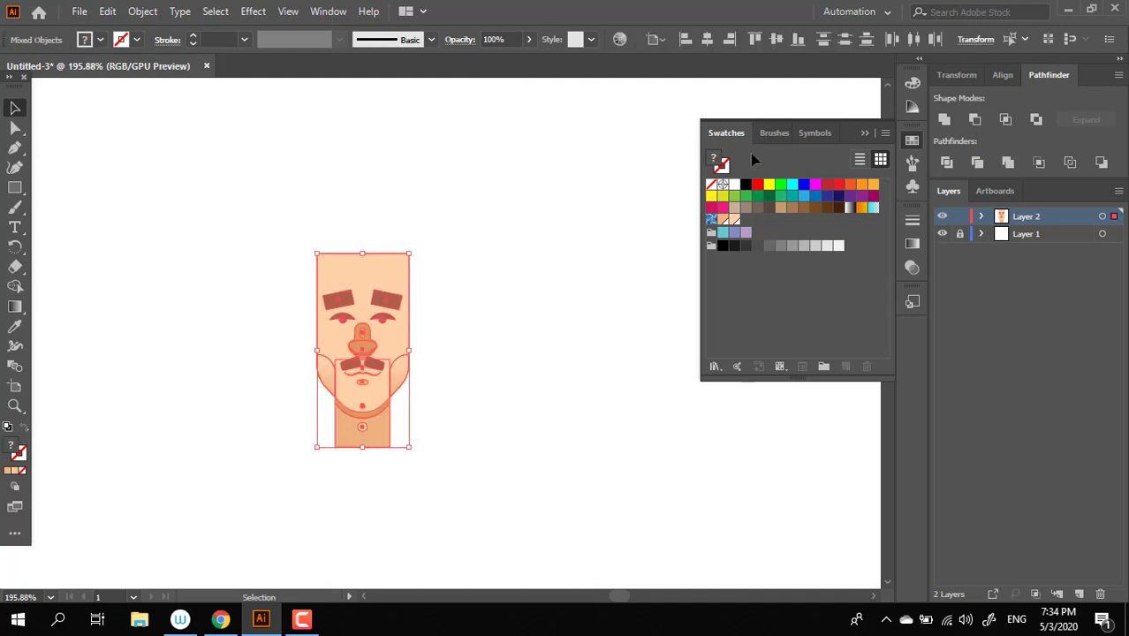
key("ctrl+shift+a")
key("z")
left_click_drag(606, 473, 514, 309)
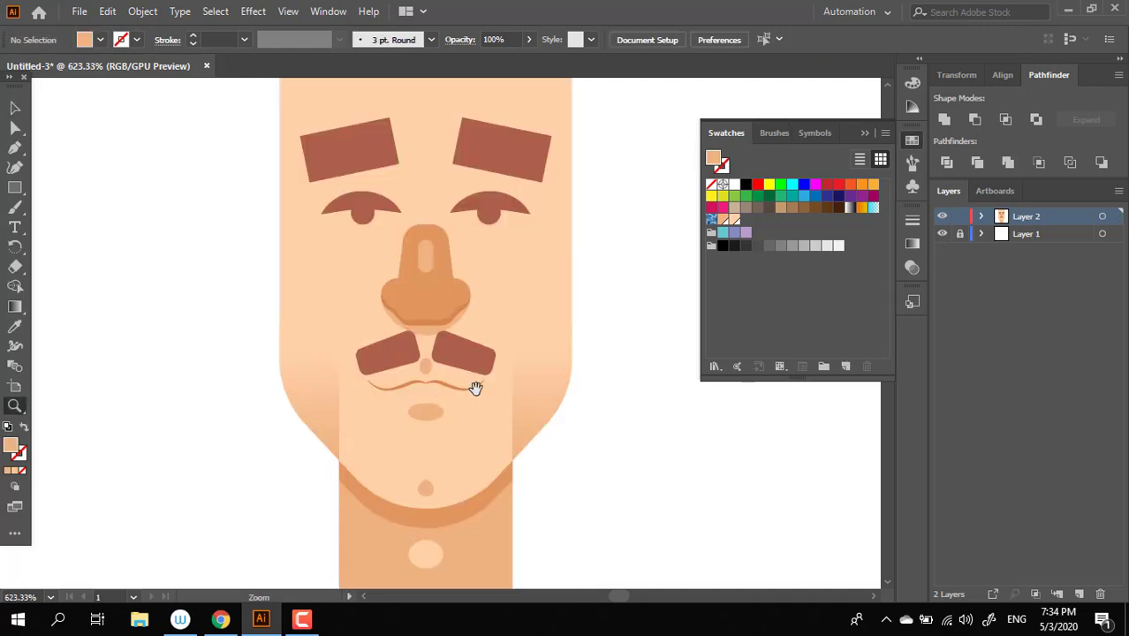
scroll(562, 370, "down", 3)
scroll(408, 386, "up", 3)
scroll(461, 340, "up", 2)
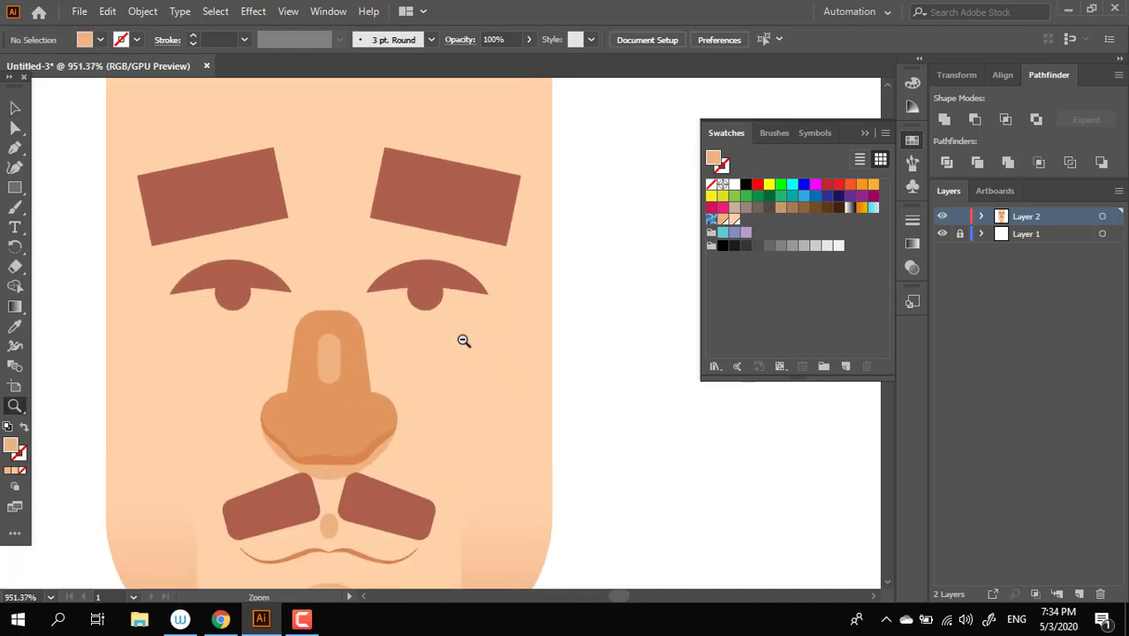
scroll(421, 400, "down", 2)
scroll(420, 401, "down", 1)
- Select the eyebrows and eyes, then select the nose and nudge it into place
left_click(14, 108)
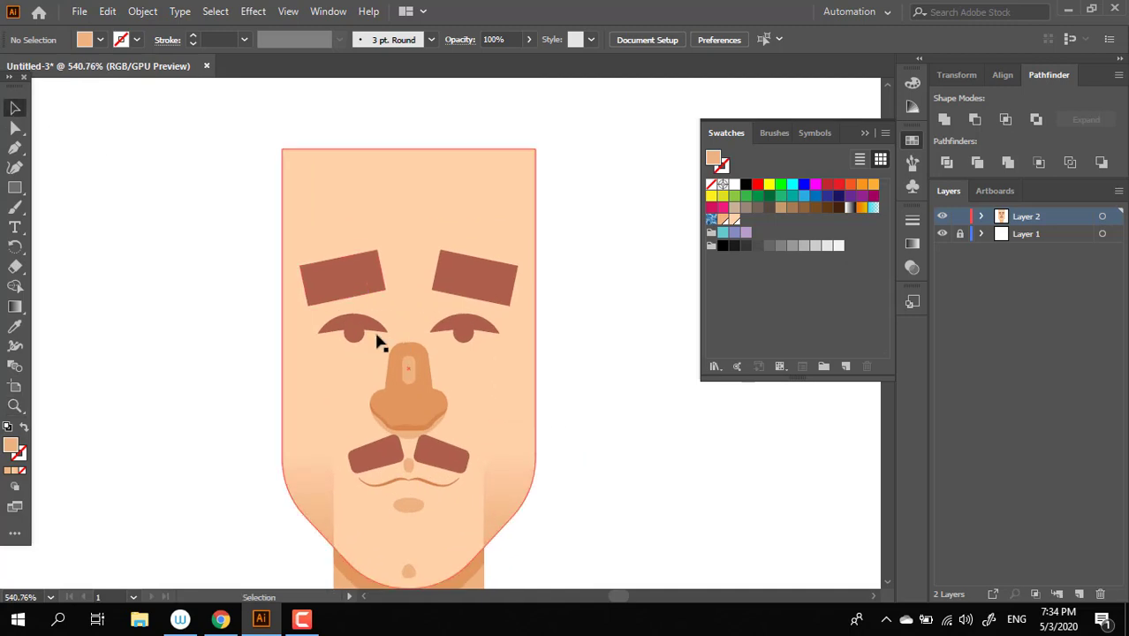
left_click_drag(312, 309, 503, 323)
left_click_drag(481, 340, 481, 361)
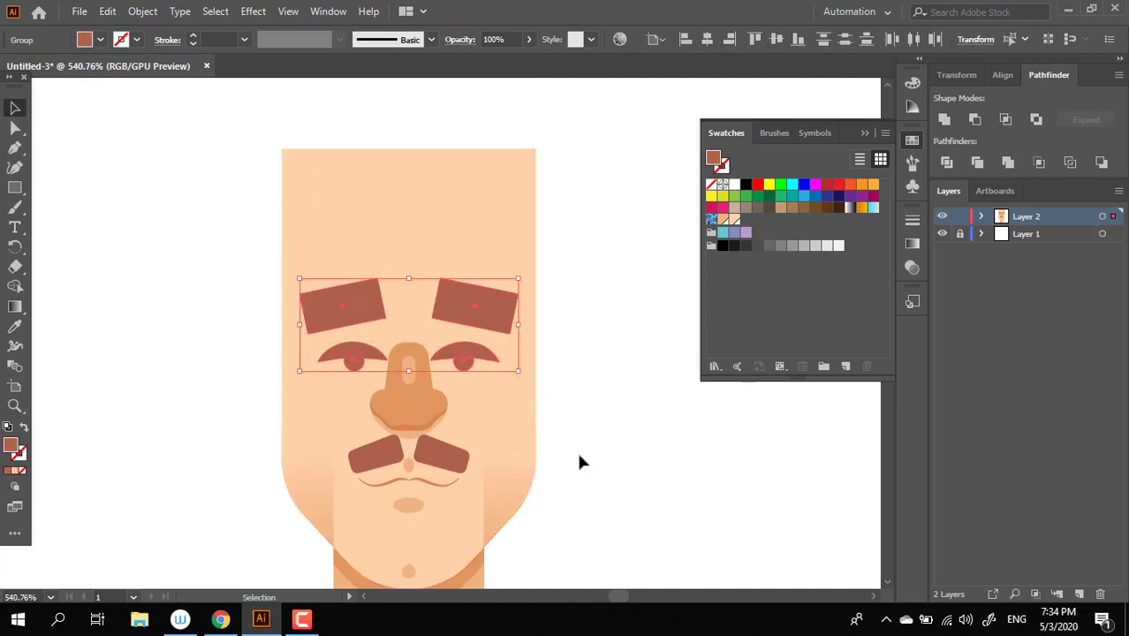
scroll(588, 428, "down", 3)
left_click(397, 270, "shift")
left_click(446, 301)
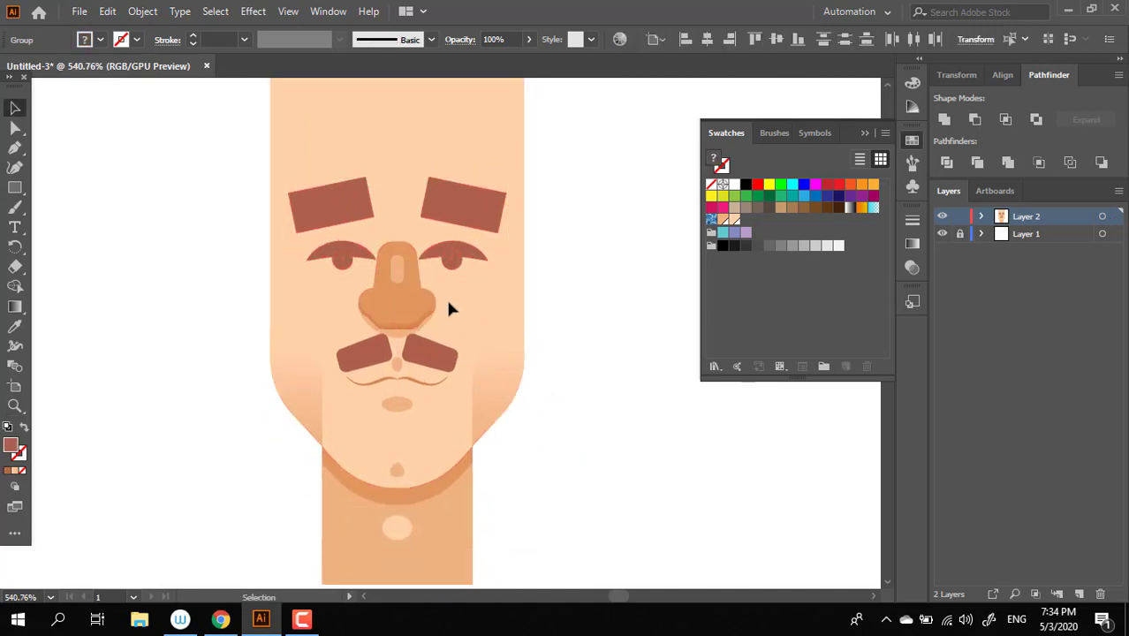
left_click(403, 283)
mouse_move(403, 283)
left_mouse_down()
mouse_move(400, 343)
mouse_move(385, 315)
mouse_move(443, 350)
left_mouse_up()
- Group the lower nose shape and the nose shadow together
key("z")
left_click(15, 106)
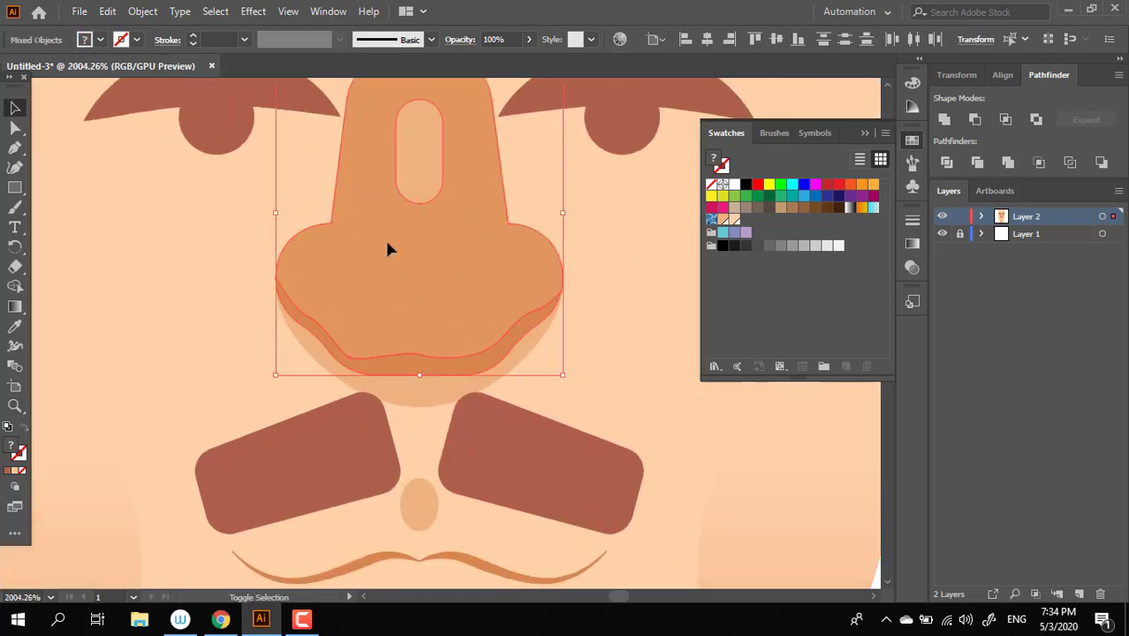
left_click(420, 370)
right_click(446, 283)
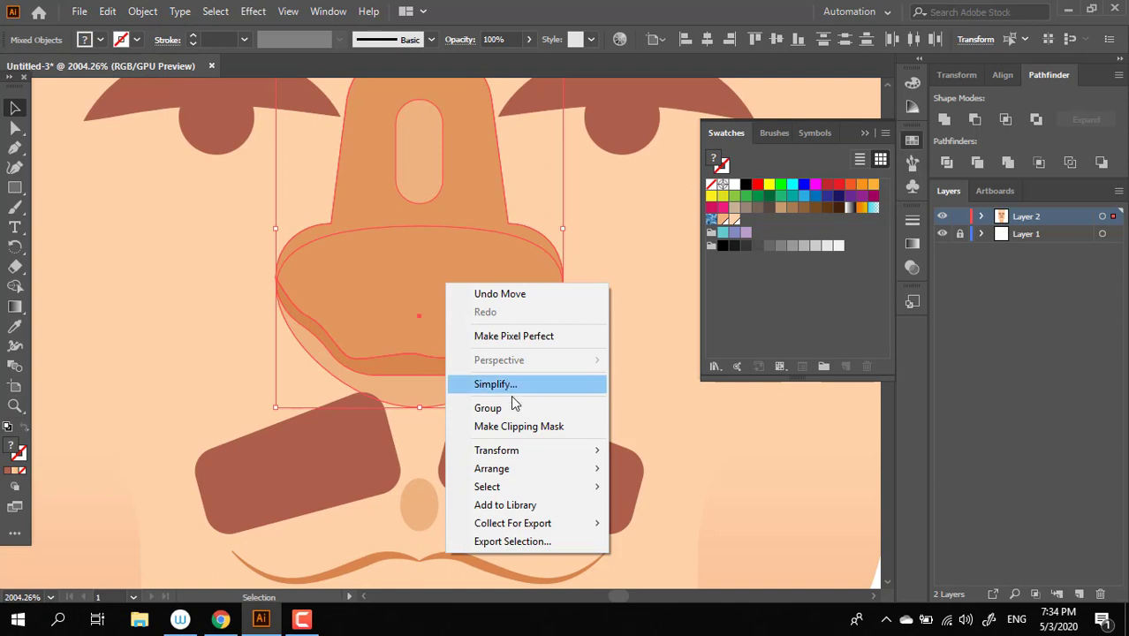
left_click(488, 407)
key("z")
left_click(219, 328, "alt")
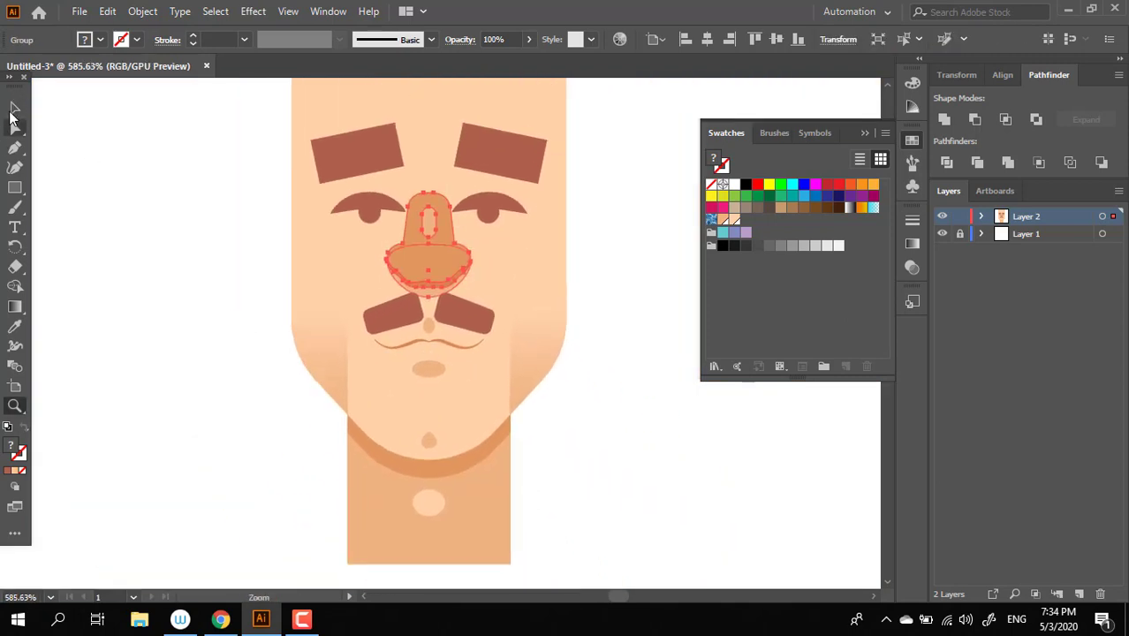
- Move the eyebrows, eyes and nose group about 17 px lower on the face
left_click(14, 107)
left_click(511, 219, "shift")
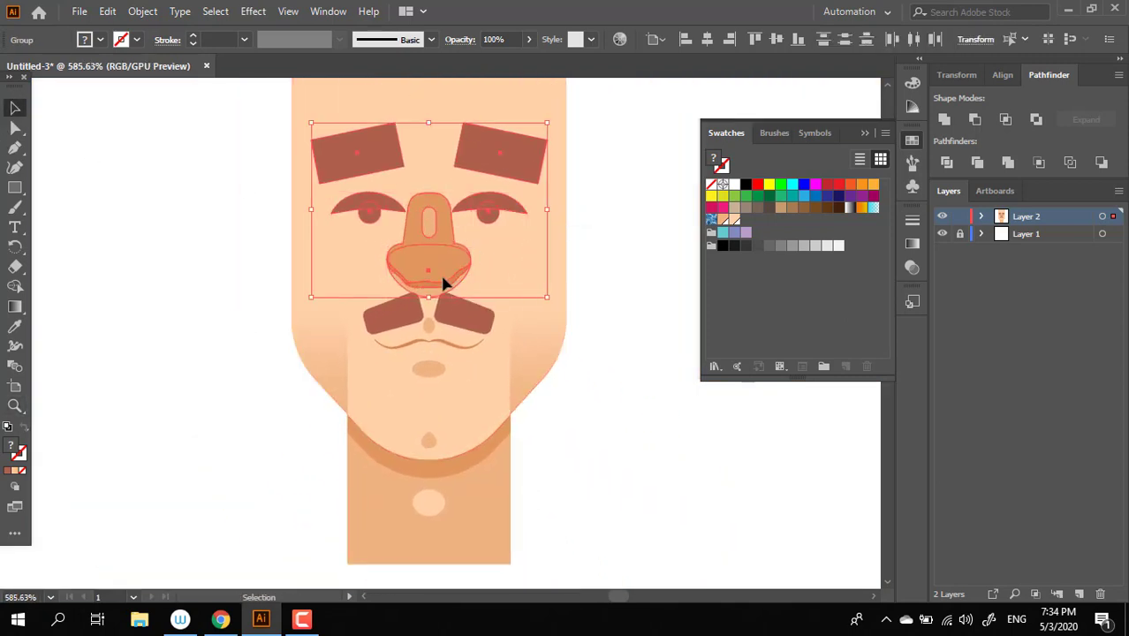
left_click_drag(445, 284, 445, 298)
left_click(692, 431)
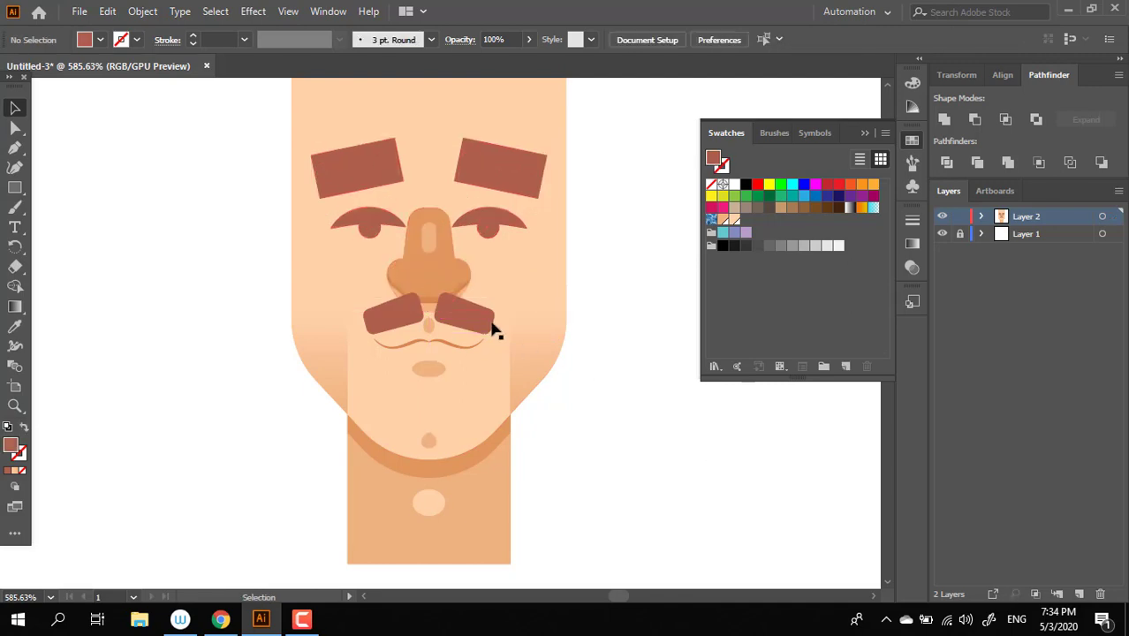
left_click(492, 326)
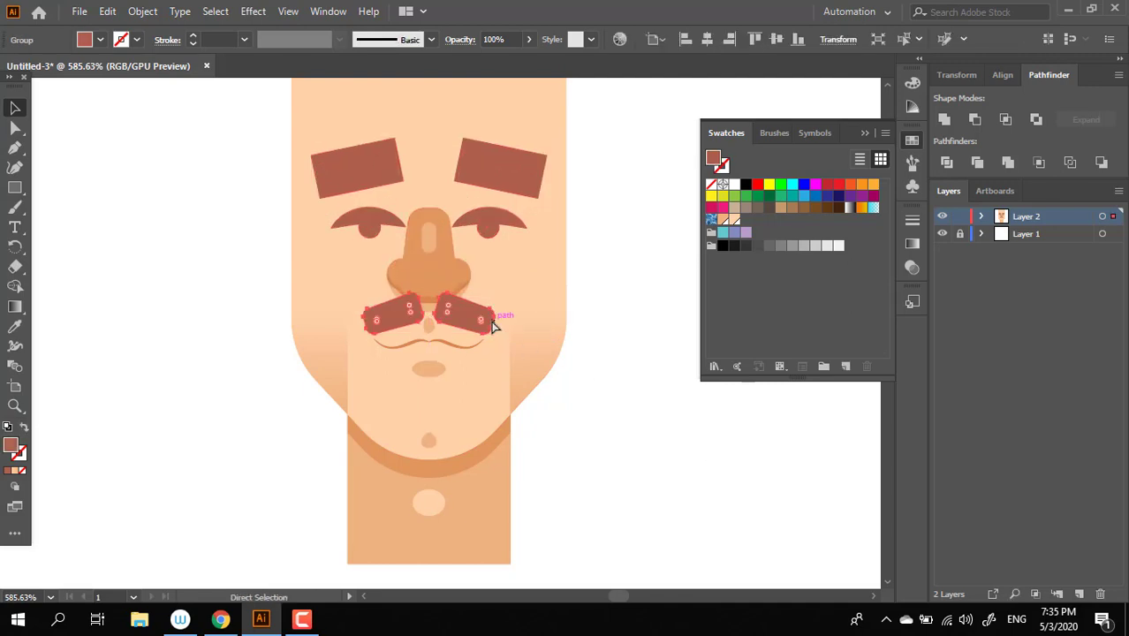
left_click(739, 488)
key("z")
mouse_move(502, 502)
left_mouse_down()
mouse_move(420, 469)
mouse_move(300, 318)
mouse_move(358, 306)
mouse_move(441, 314)
left_mouse_up()
- Draw a circle left of the face plus a smaller copy below, and unite them
left_click_drag(365, 314, 161, 281)
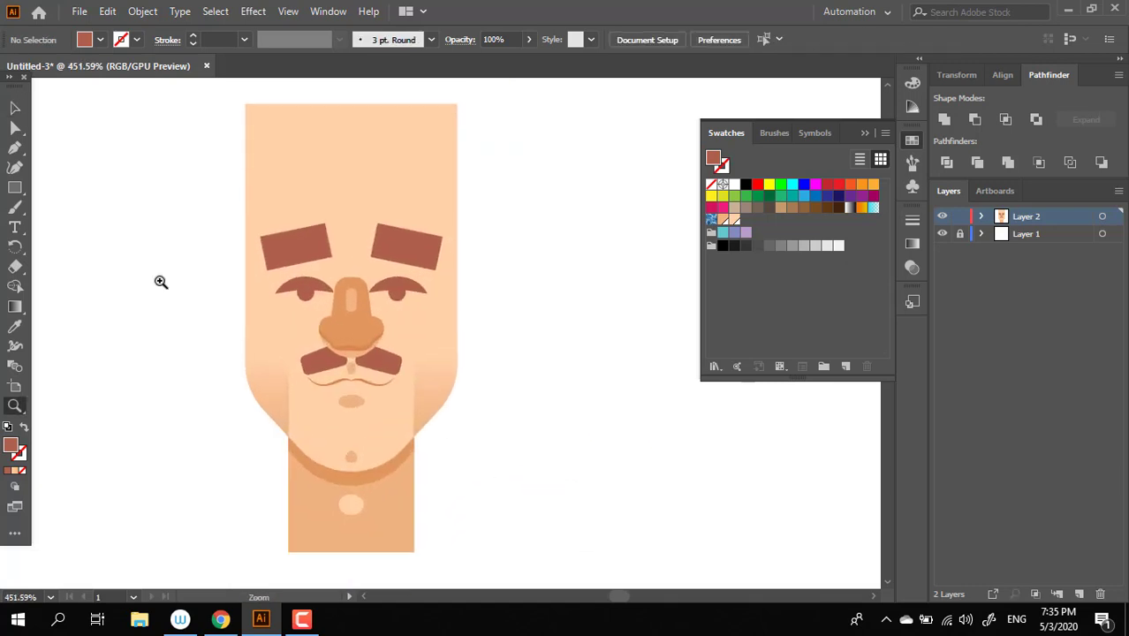
left_click_drag(13, 190, 87, 218)
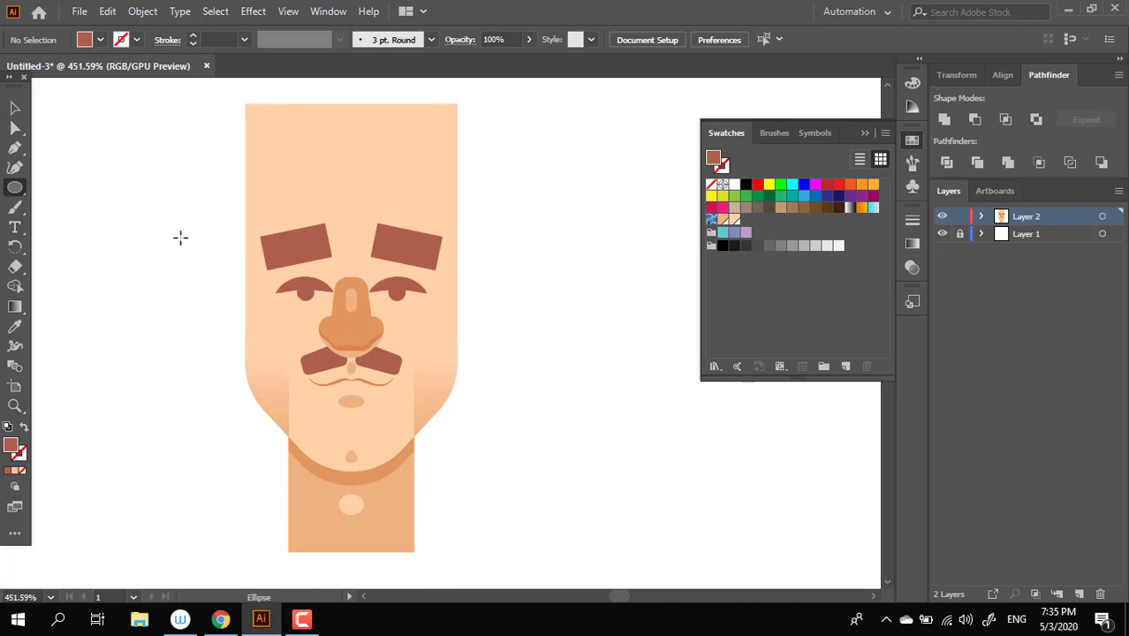
key("z")
left_click_drag(180, 237, 351, 424)
key("v")
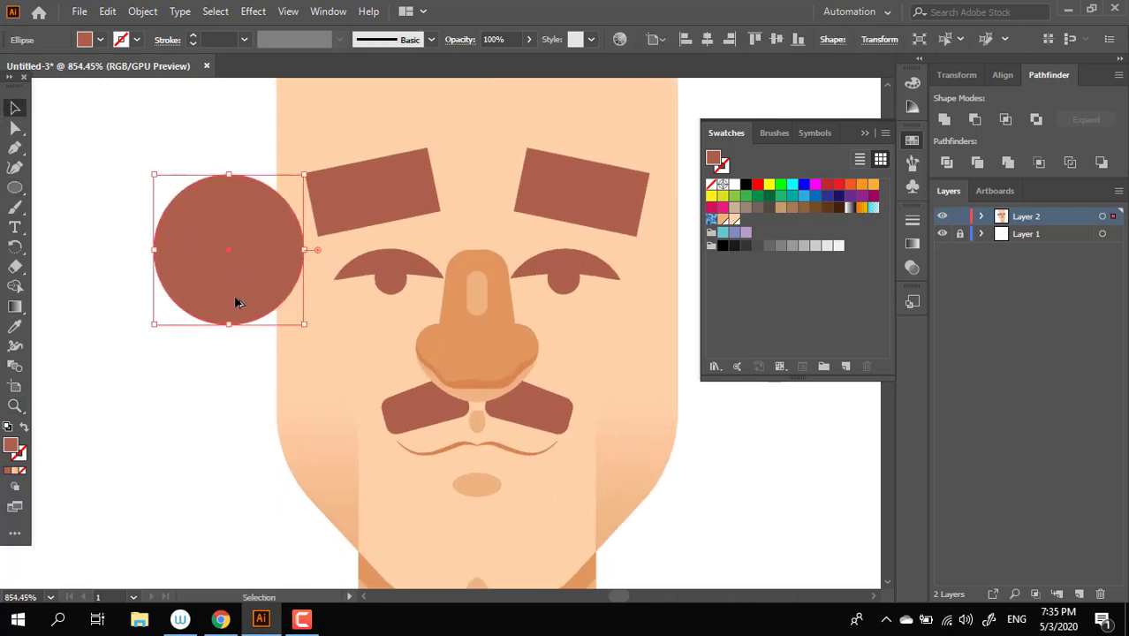
left_click_drag(236, 303, 236, 369)
left_click_drag(303, 389, 262, 369)
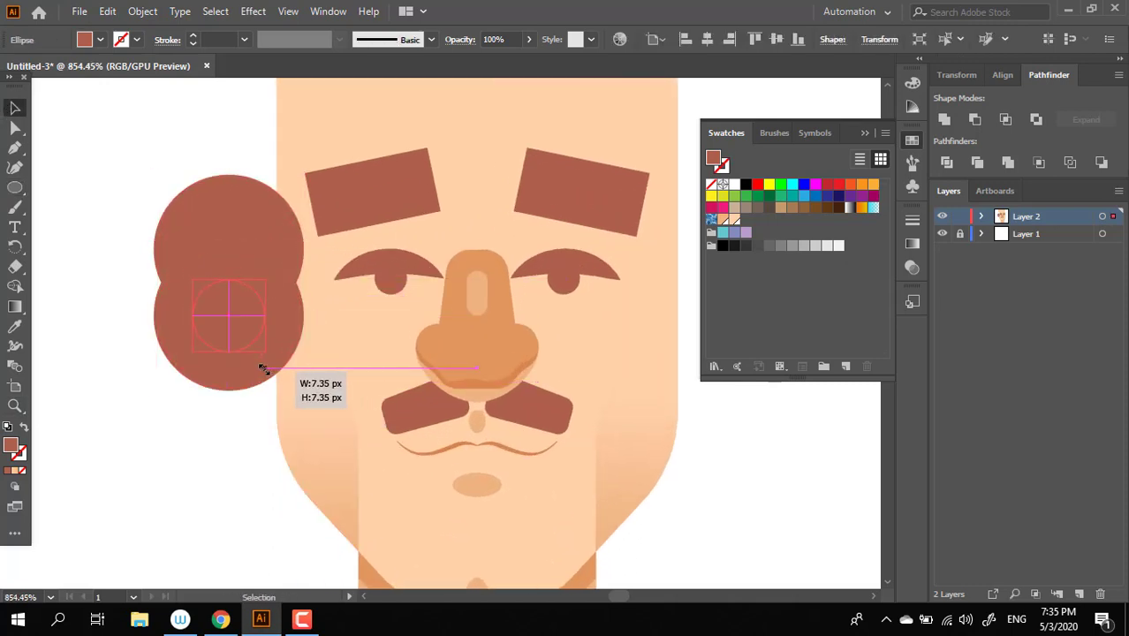
left_click_drag(207, 412, 171, 194)
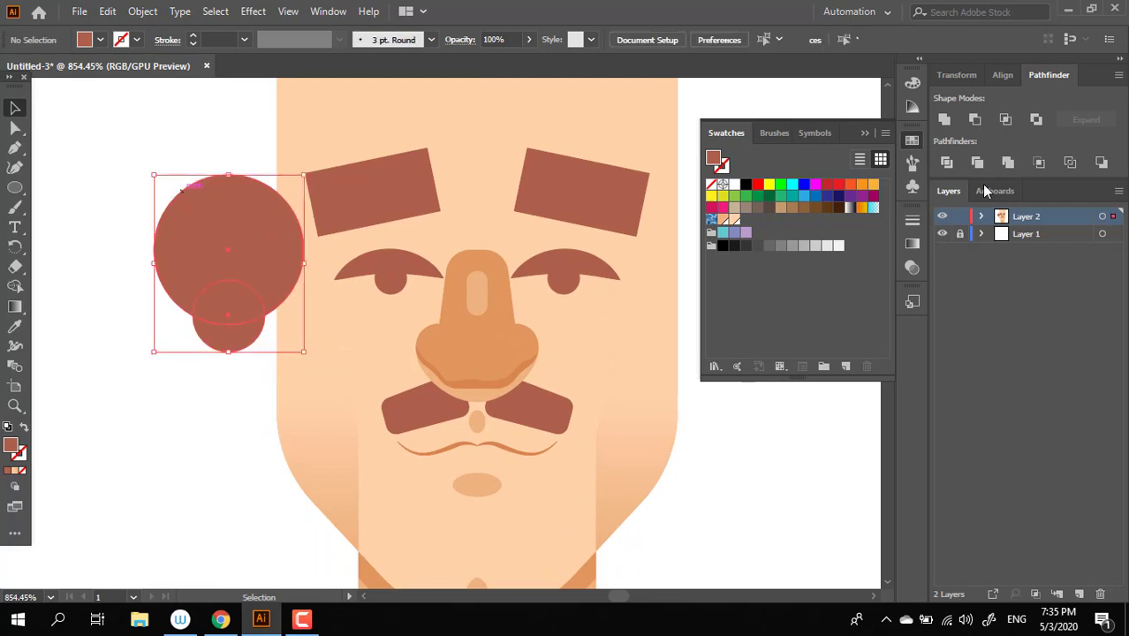
left_click(944, 121)
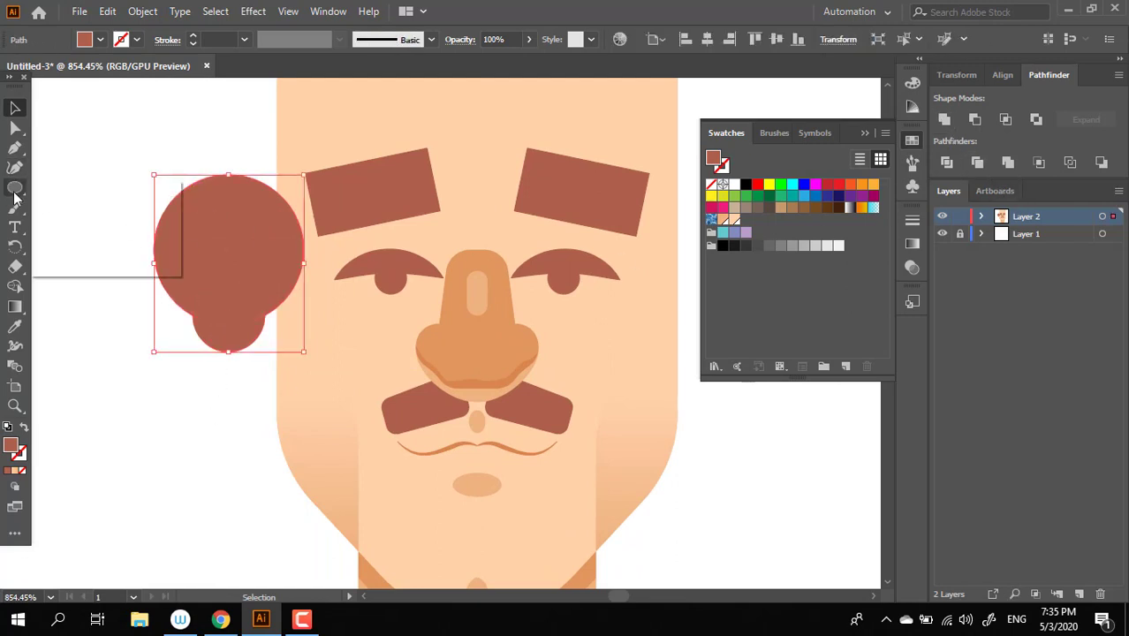
- Trim the merged shape to a half-circle using a tall rectangle over its right half
left_click_drag(14, 191, 88, 187)
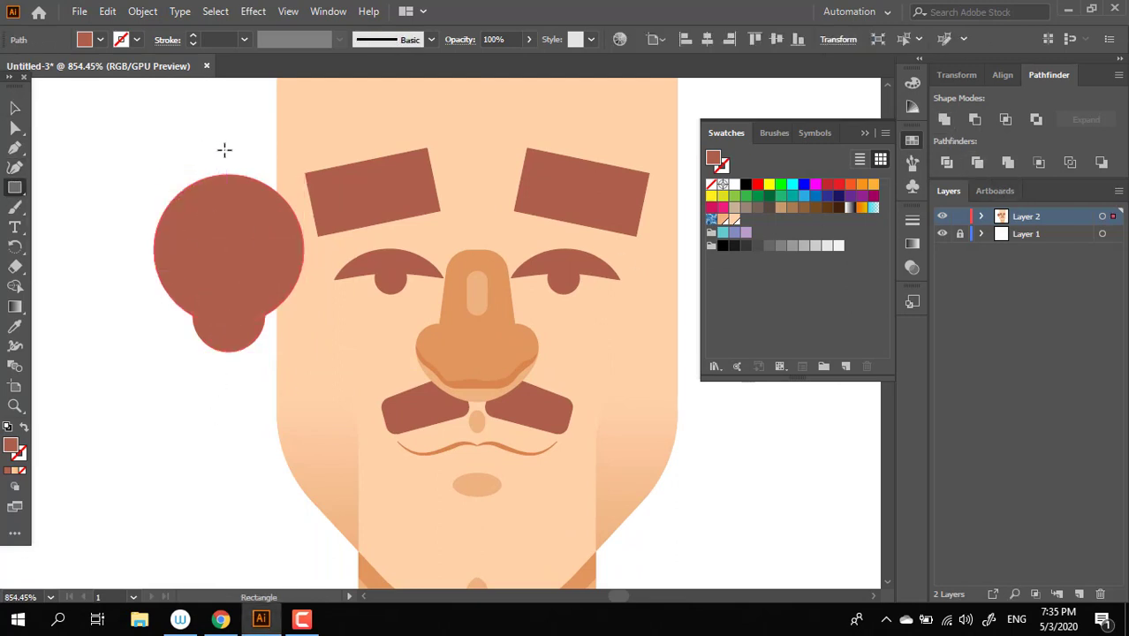
left_click_drag(228, 152, 322, 420)
key("v")
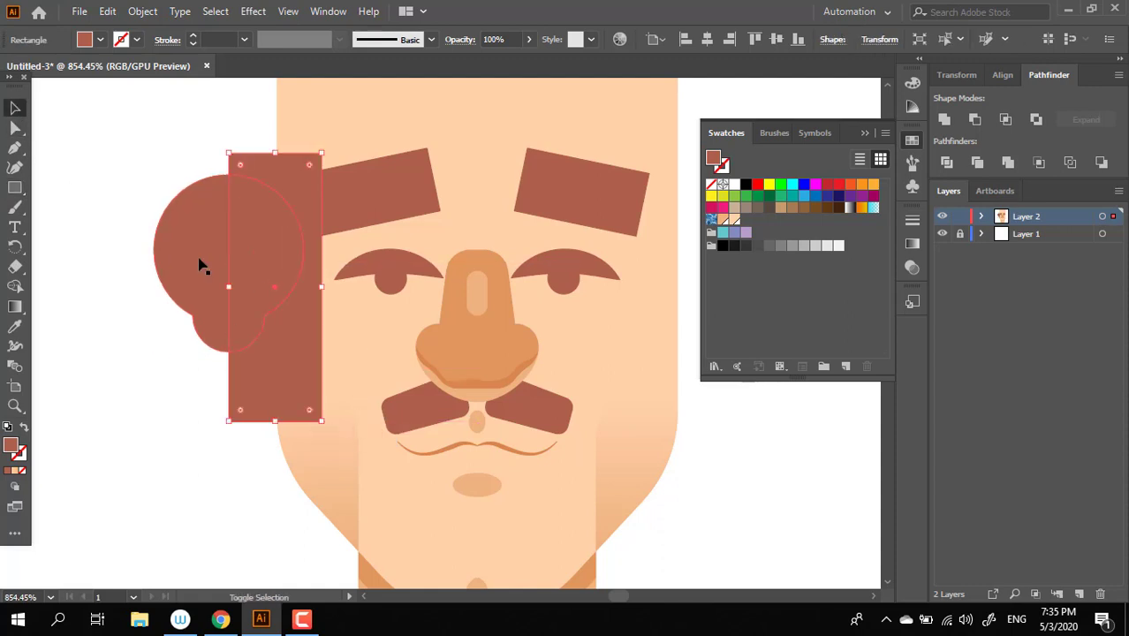
left_click(199, 265, "shift")
key("ctrl+g")
double_click(196, 270)
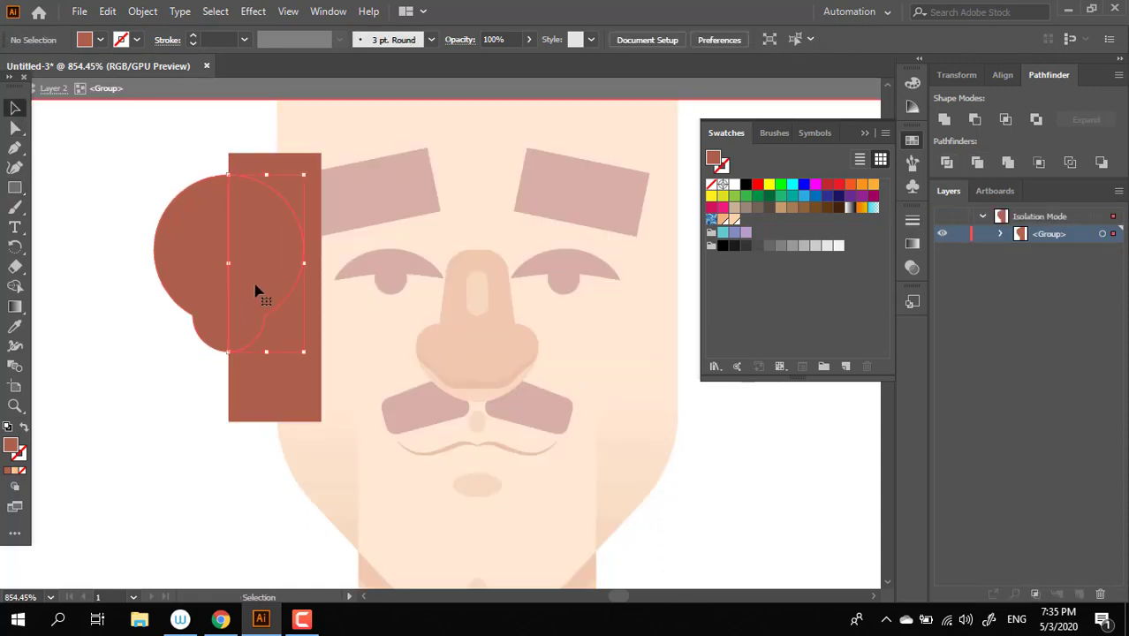
left_click(250, 311)
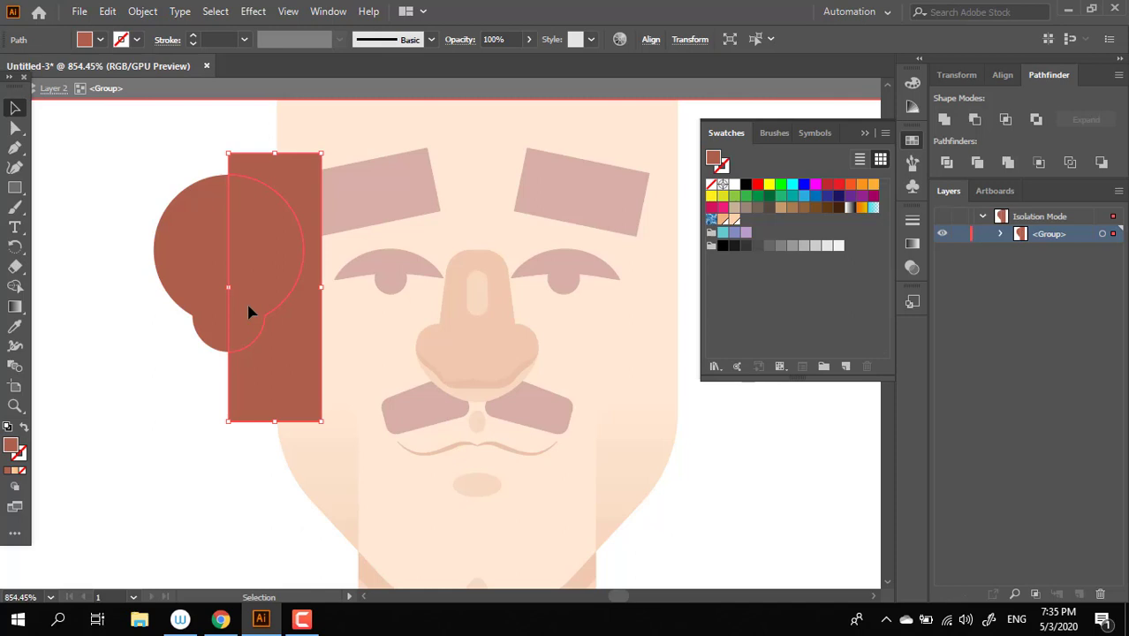
key("Delete")
double_click(238, 460)
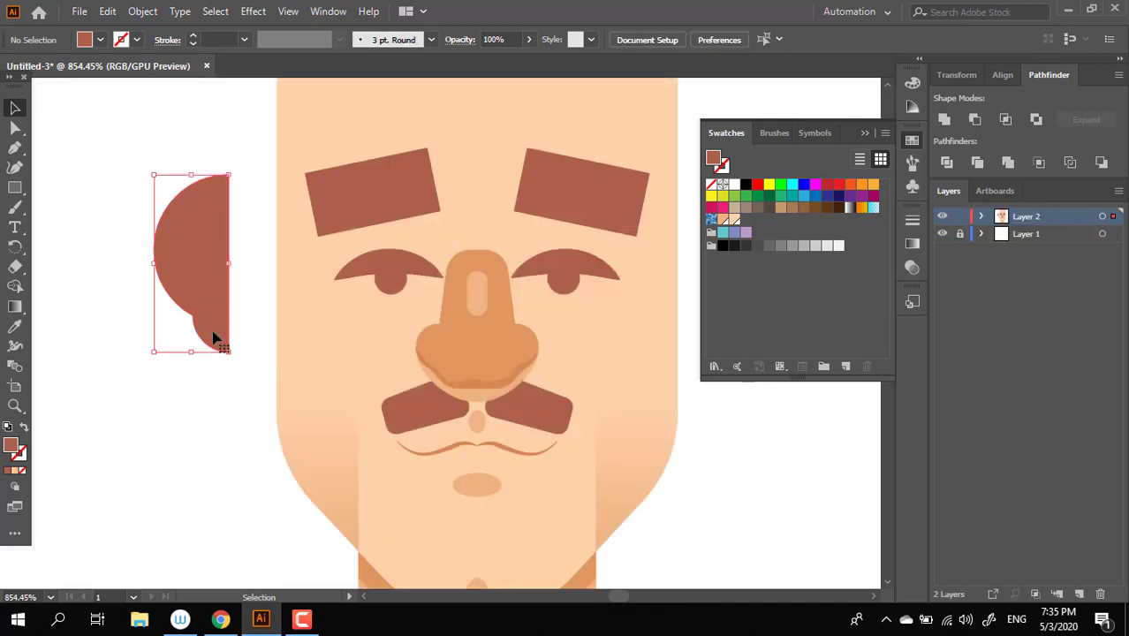
- Scale the half-circle ear against the face's left edge and colour it the neck's peach
left_click_drag(208, 292, 257, 292)
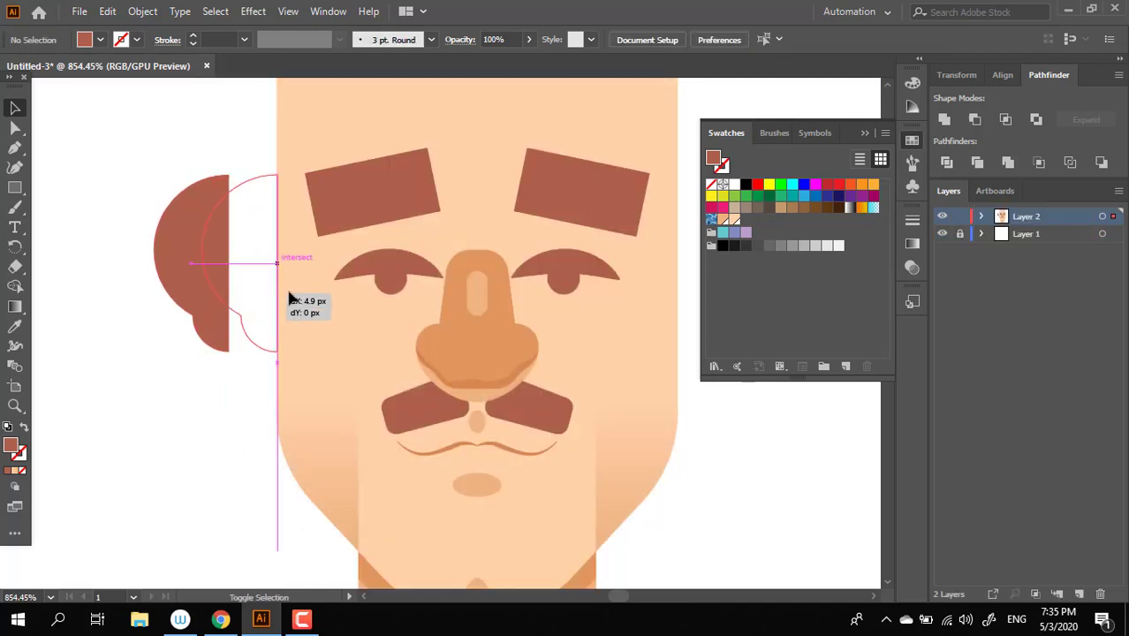
mouse_move(203, 351)
left_mouse_down()
mouse_move(227, 292)
mouse_move(253, 299)
left_mouse_up()
left_click(197, 390)
key("z")
left_click(184, 318, "alt")
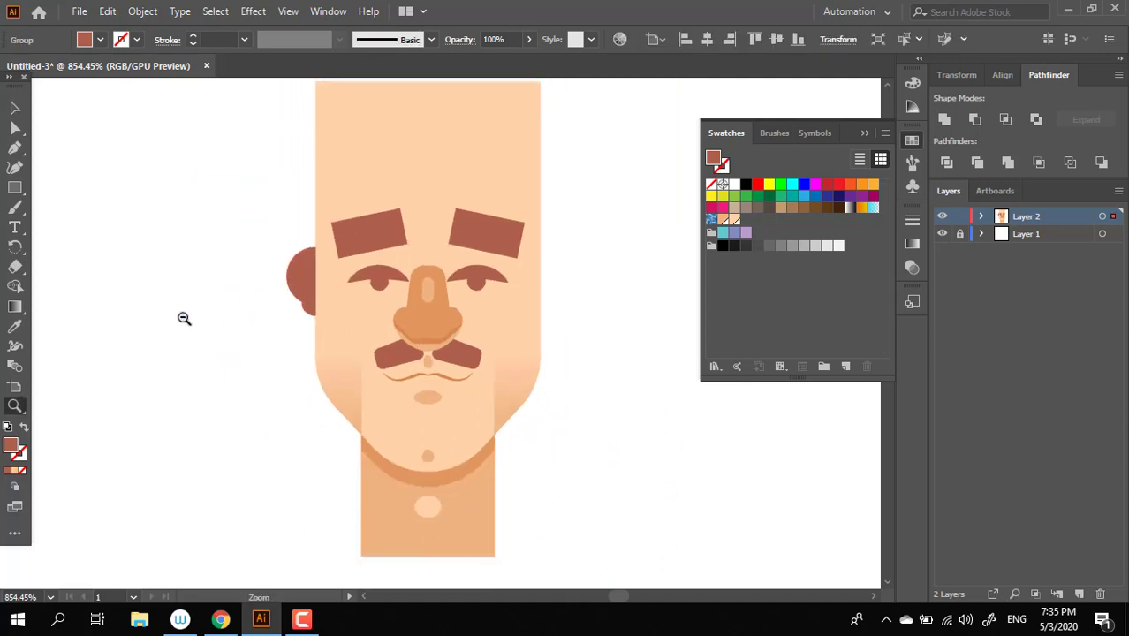
left_click(176, 320, "alt")
left_click(392, 444)
key("z")
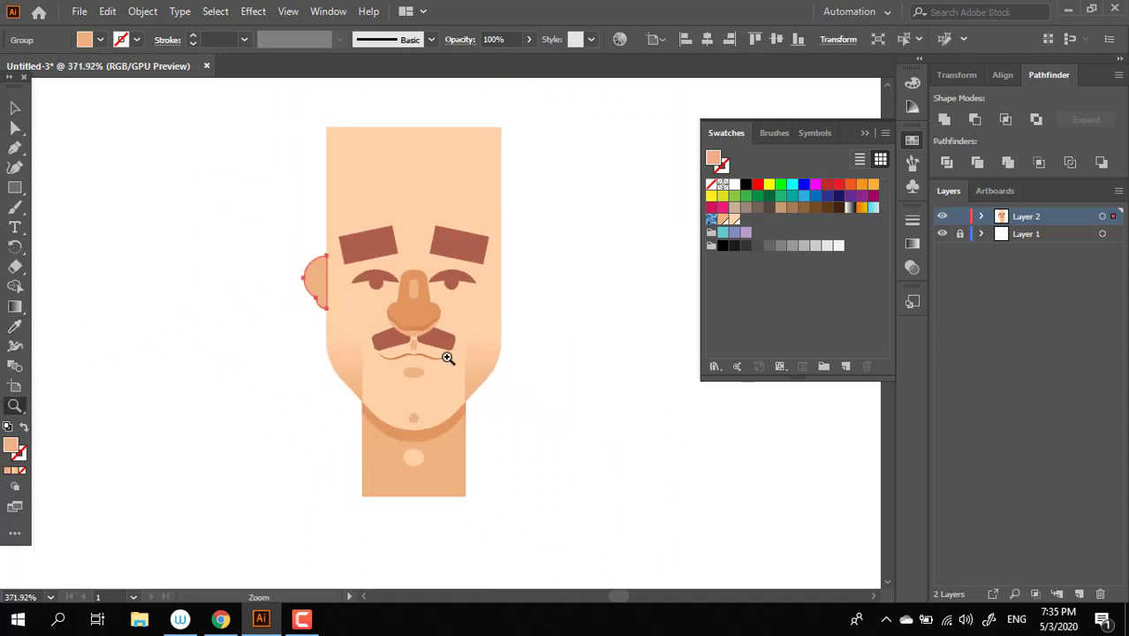
left_click(436, 402)
left_click(436, 402)
left_click(264, 249)
left_click(236, 251)
- Start the inner-ear pen path at the ear's upper left, curving along the top
left_click(414, 398)
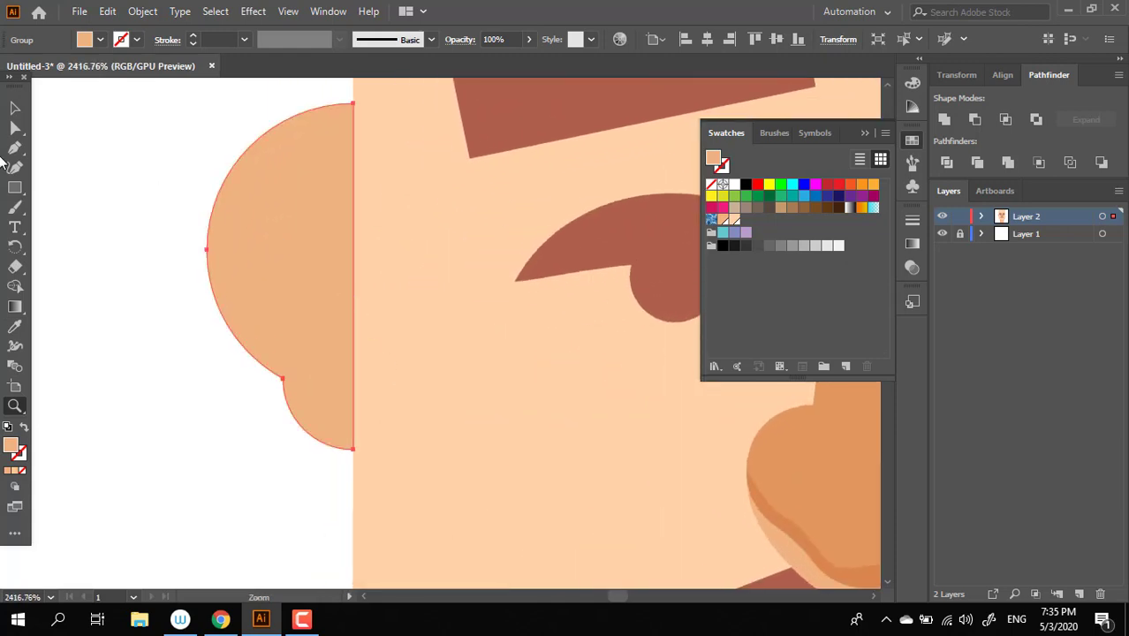
key("ctrl+shift+a")
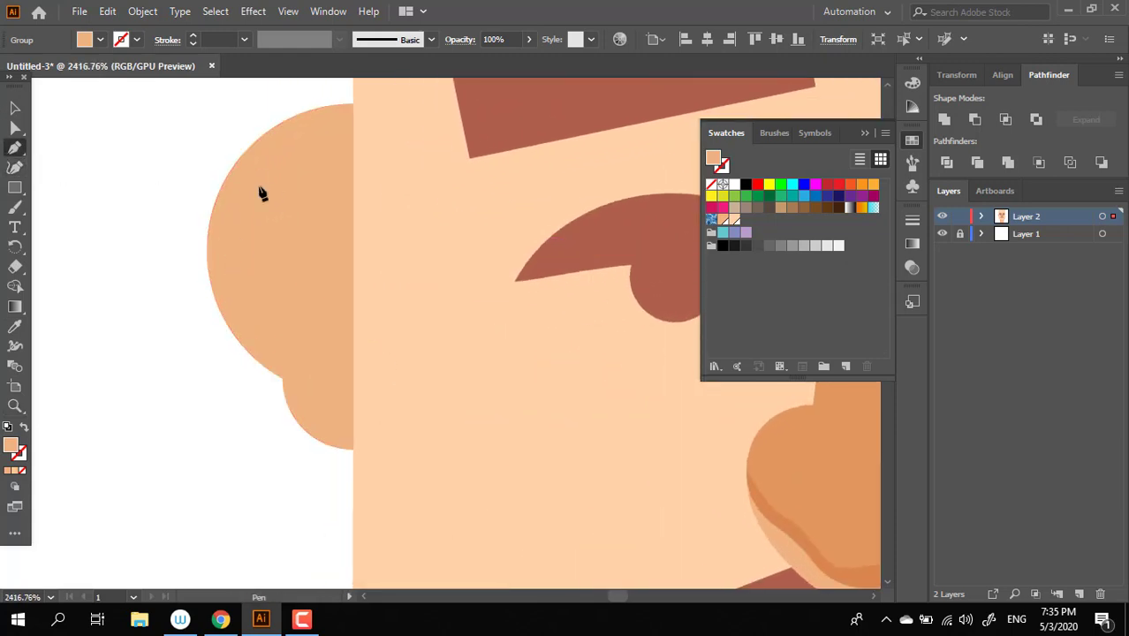
left_click(228, 257)
left_click_drag(357, 148, 359, 143)
left_click_drag(341, 155, 340, 157)
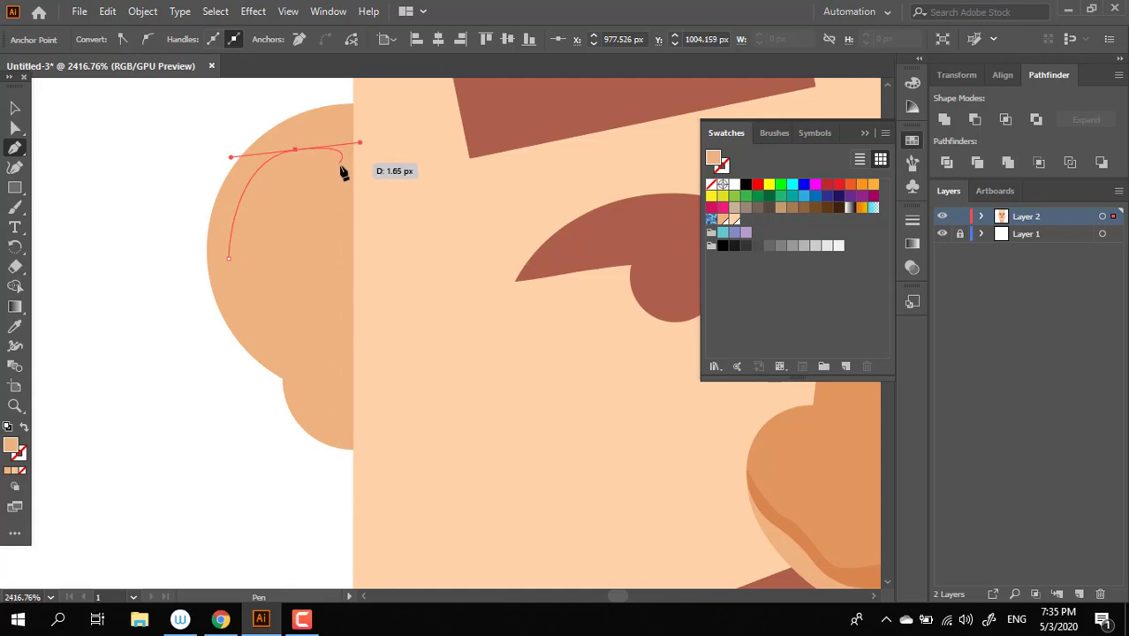
key("ctrl+z")
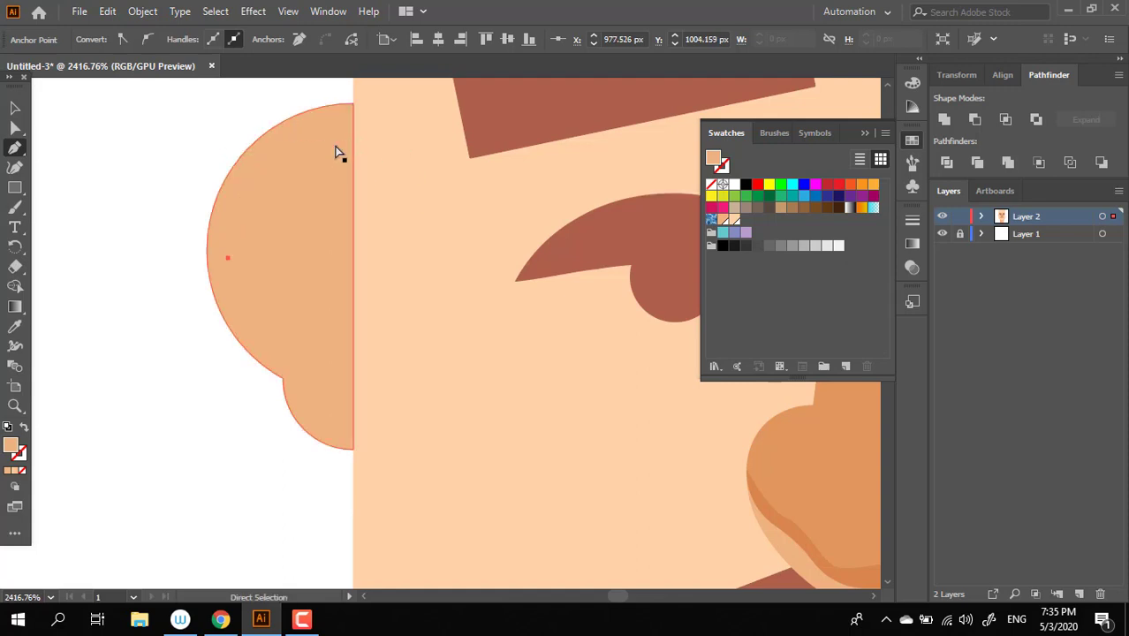
left_click_drag(472, 150, 438, 150)
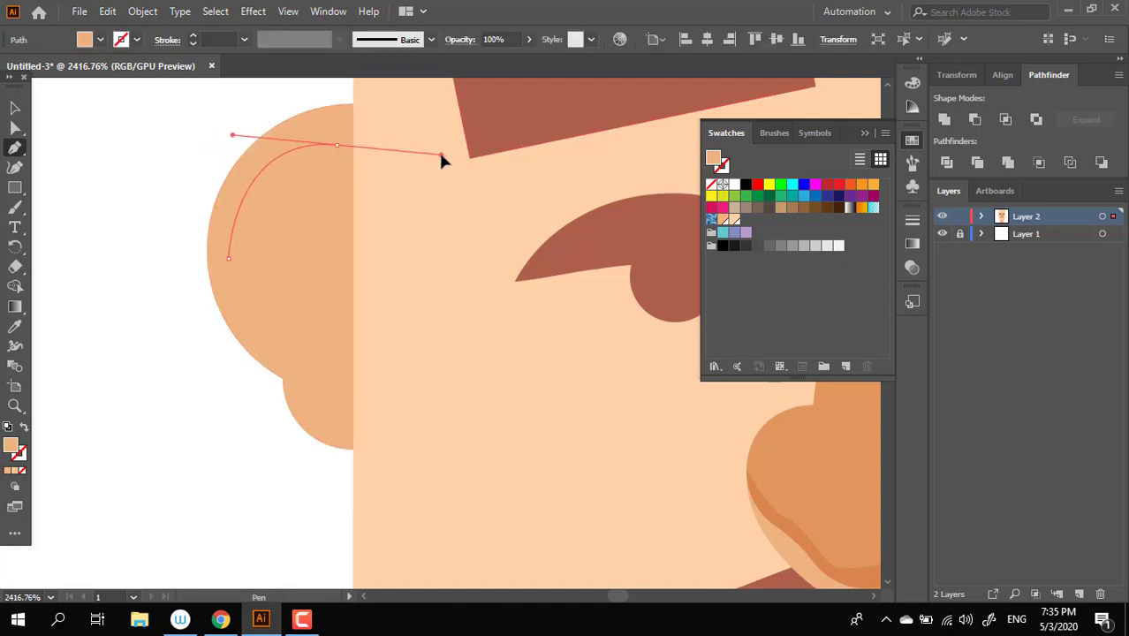
left_click(337, 145)
- Close the inner-ear fold down the ear and back up, bowing its vertical edge inward
left_click_drag(339, 159, 338, 271)
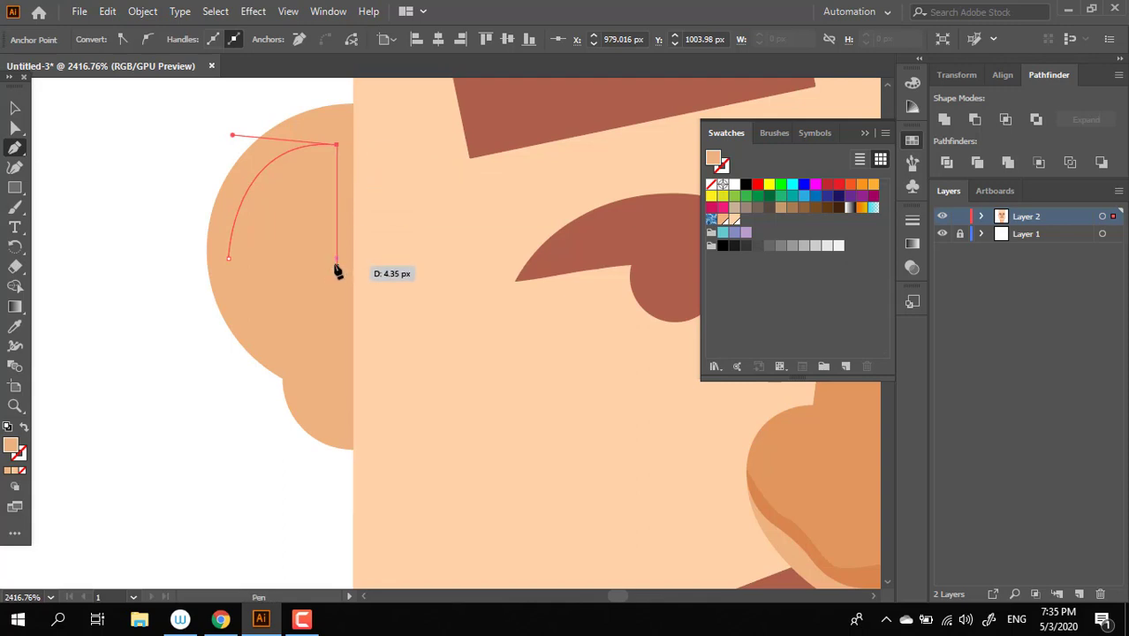
left_click(318, 329)
left_click_drag(337, 365, 336, 388)
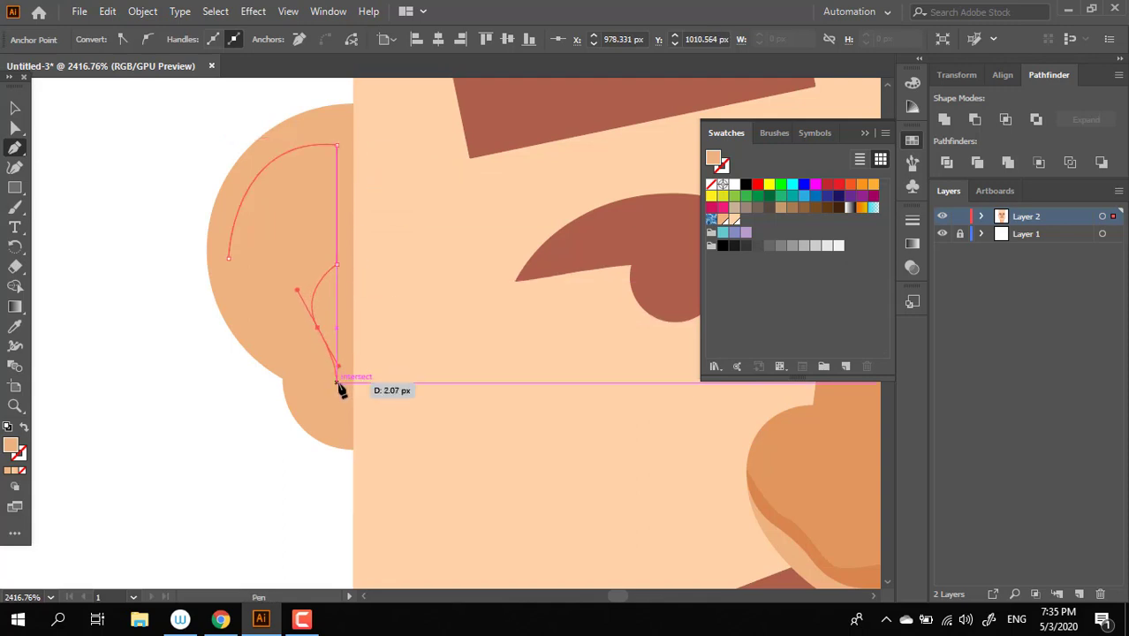
left_click_drag(300, 331, 320, 346)
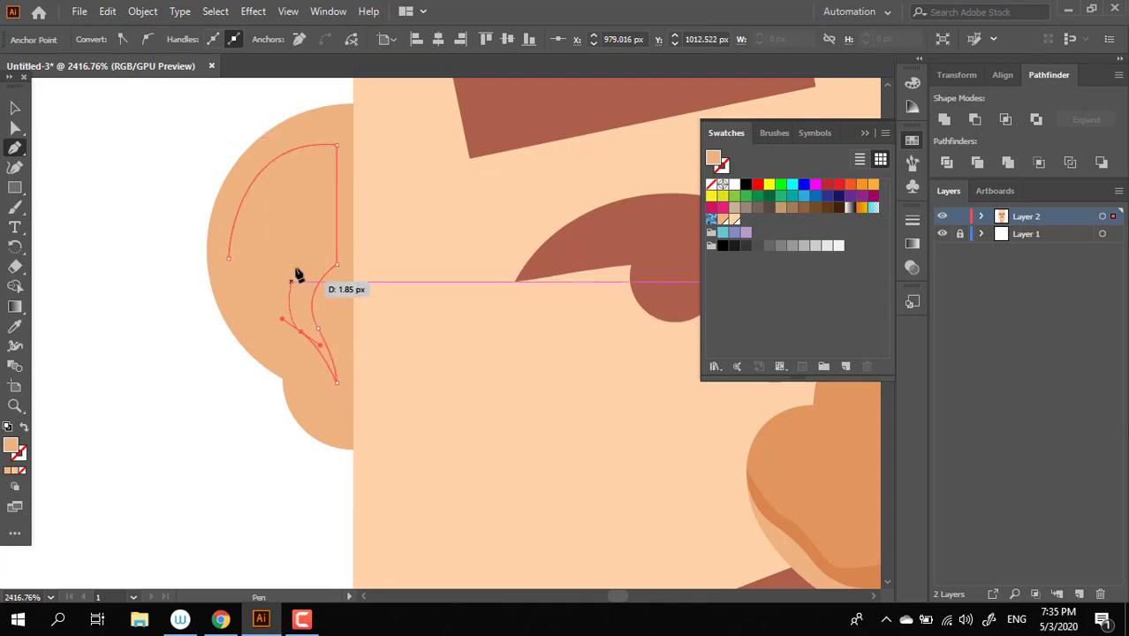
mouse_move(314, 251)
left_mouse_down()
mouse_move(329, 259)
mouse_move(311, 255)
left_mouse_up()
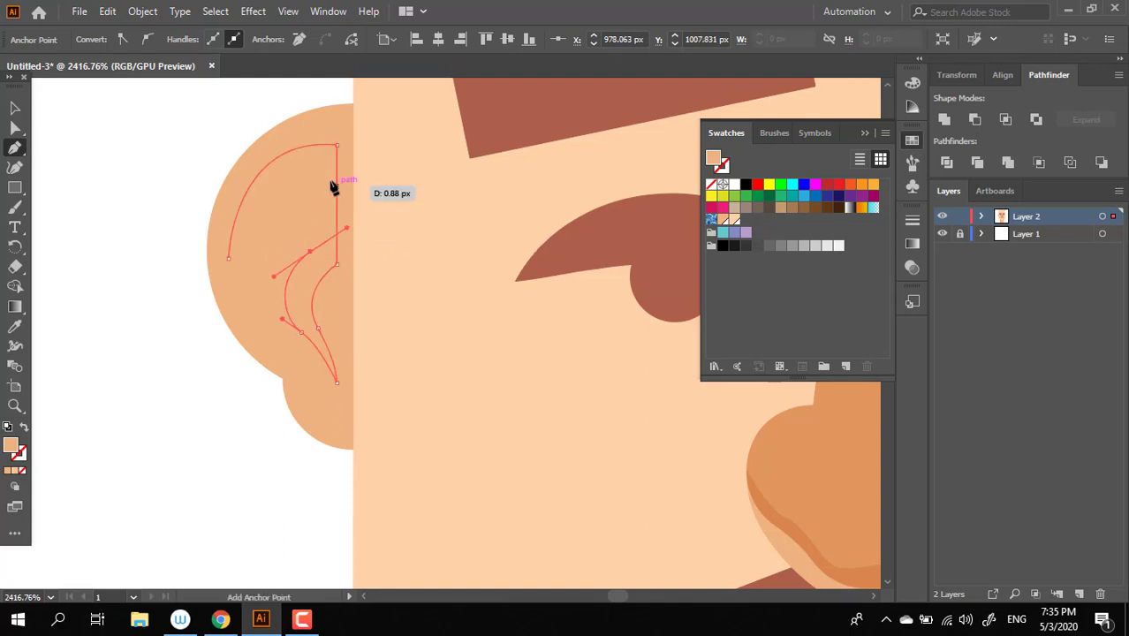
mouse_move(334, 187)
left_mouse_down()
mouse_move(328, 170)
mouse_move(214, 294)
left_mouse_up()
key("z")
left_click_drag(268, 253, 119, 262)
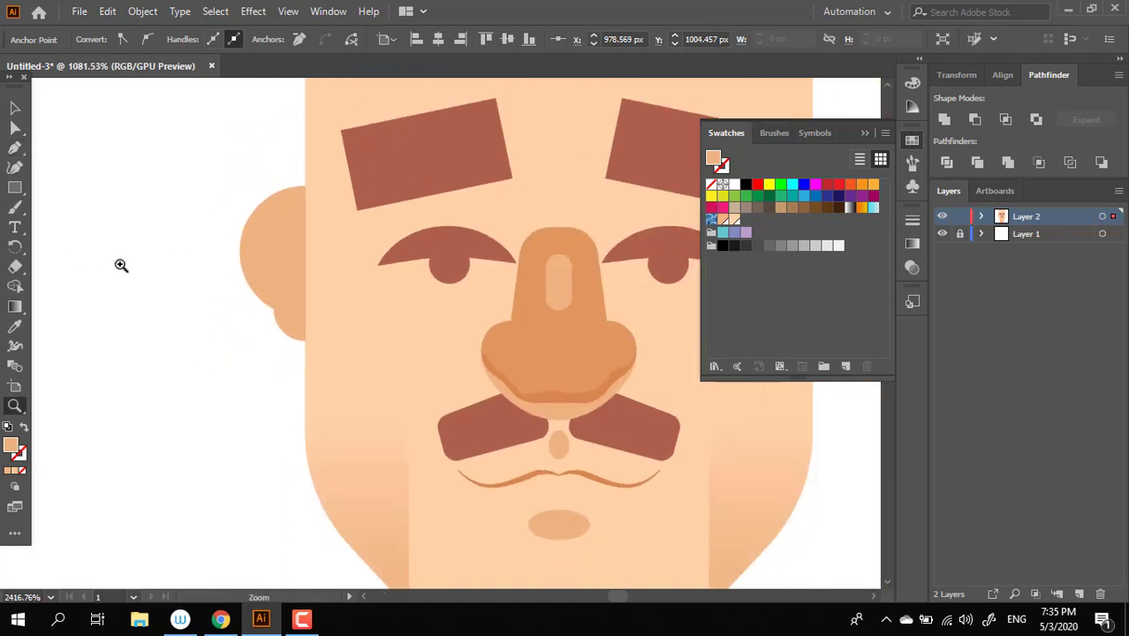
scroll(542, 298, "down", 5)
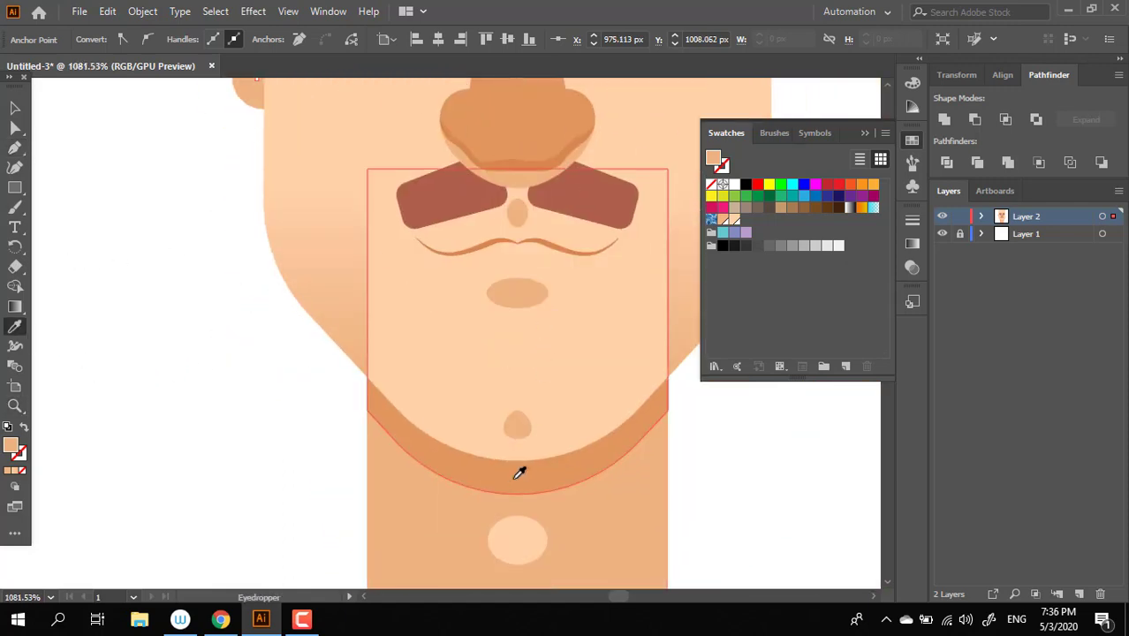
- Zoom in and select the ear's lower anchor, then close its corner settings unchanged
scroll(439, 409, "up", 5)
left_click(106, 124)
key("z")
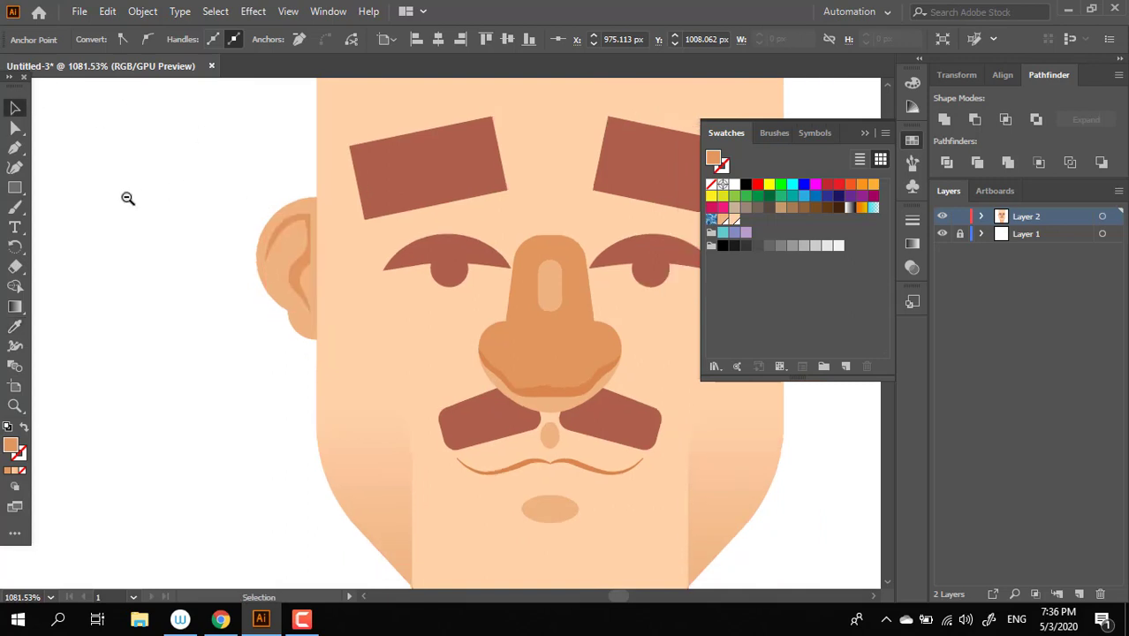
scroll(159, 269, "down", 3)
scroll(181, 285, "down", 2)
scroll(181, 285, "up", 2)
scroll(340, 357, "up", 2)
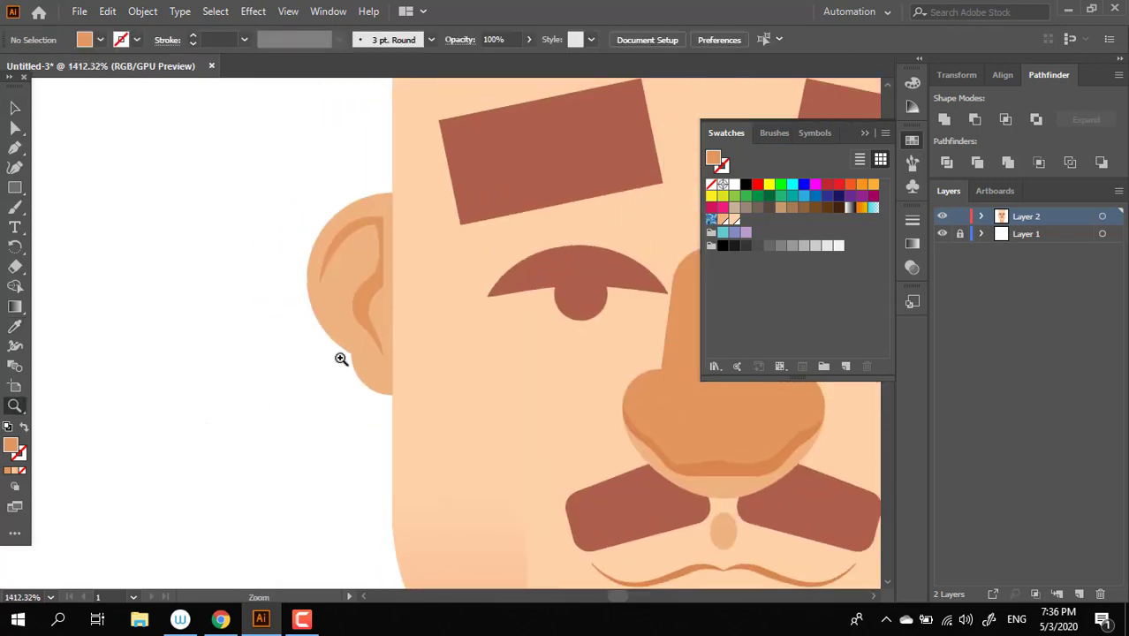
scroll(98, 244, "up", 1)
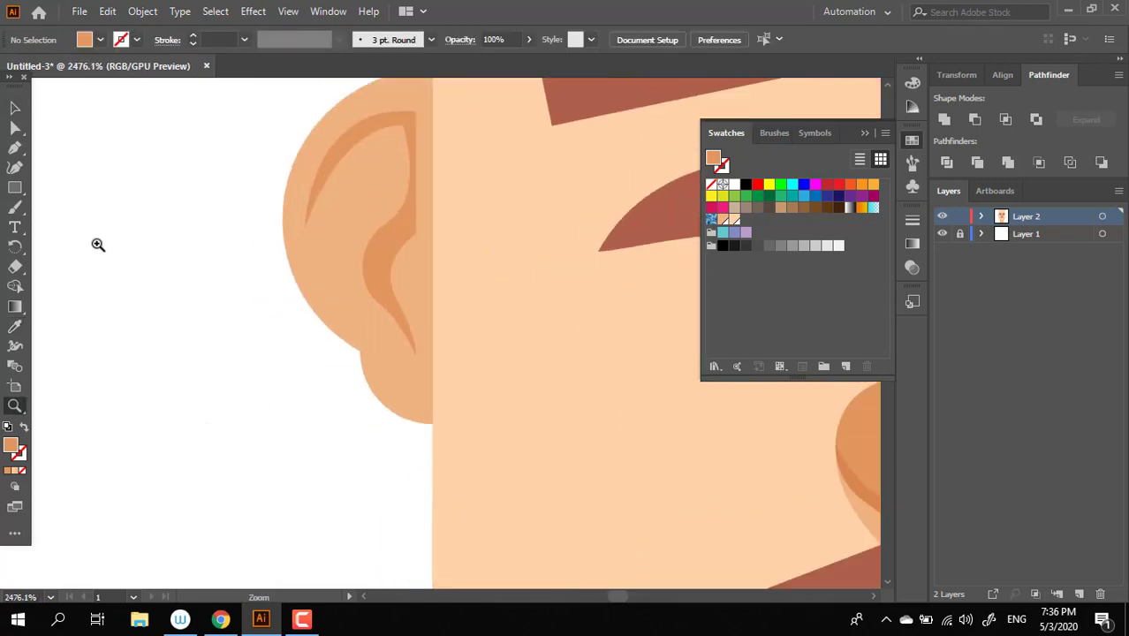
left_click_drag(369, 346, 368, 361)
double_click(363, 354)
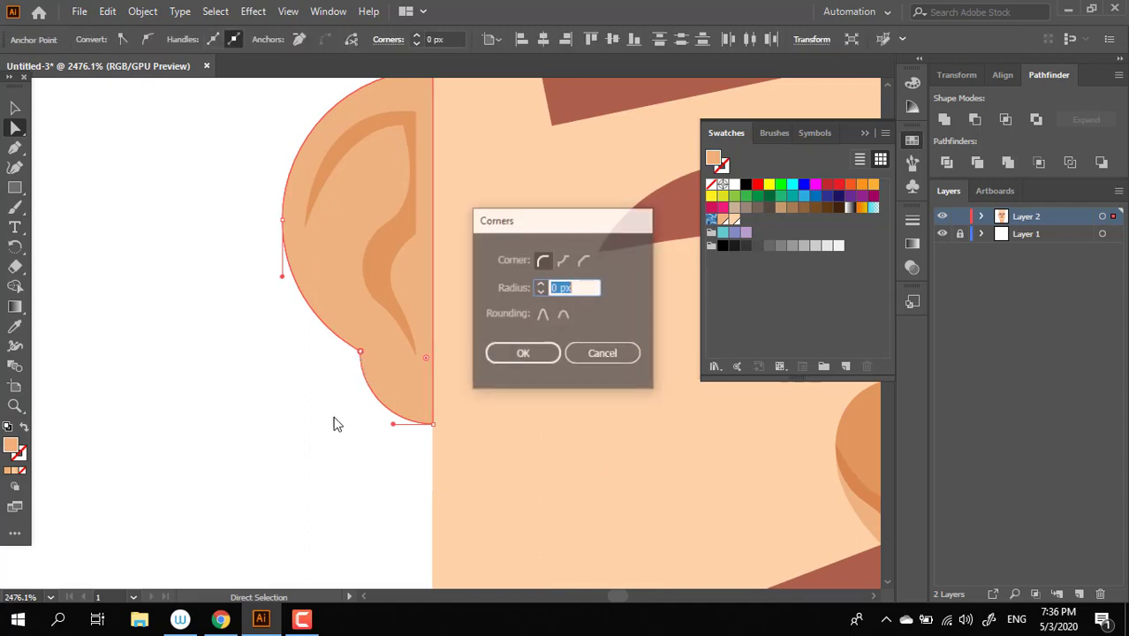
left_click(599, 353)
left_click(273, 408)
- Zoom out to the whole face, then zoom back in closely on the ear
mouse_move(362, 359)
left_mouse_down()
mouse_move(314, 414)
mouse_move(174, 431)
left_mouse_up()
key("z")
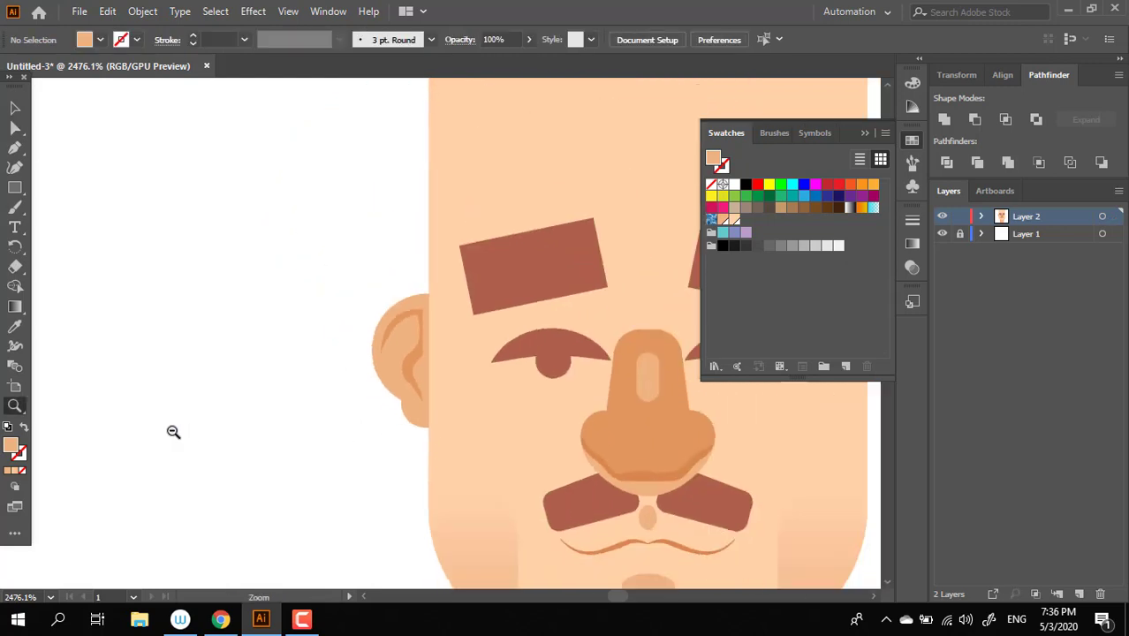
left_click(11, 100)
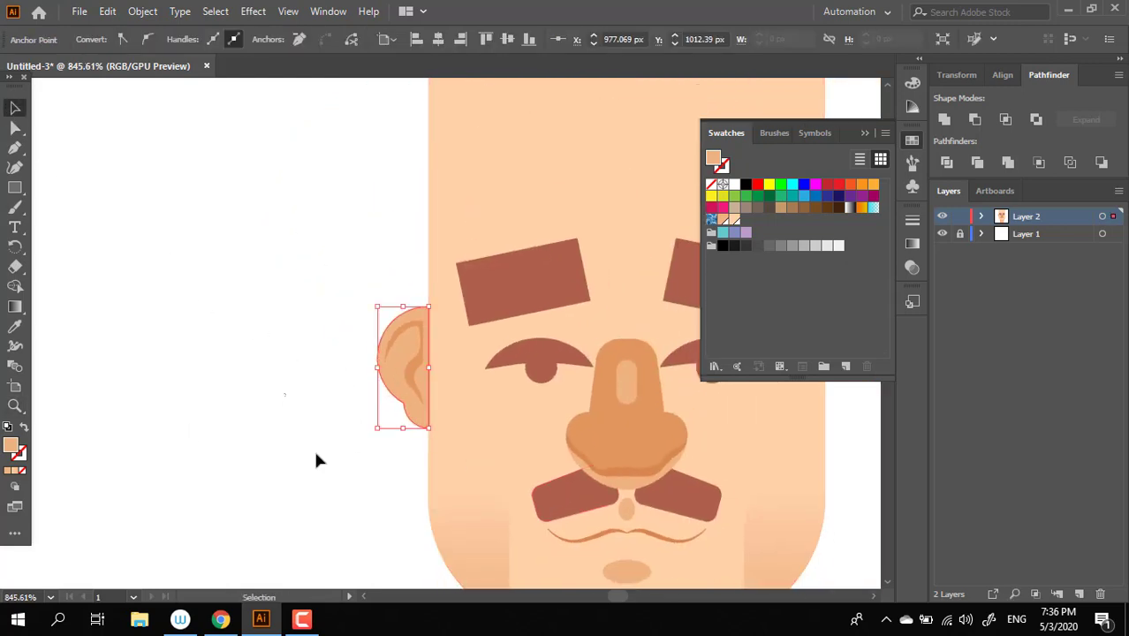
left_click(313, 451)
key("z")
left_click(444, 375)
left_click_drag(399, 411, 275, 409)
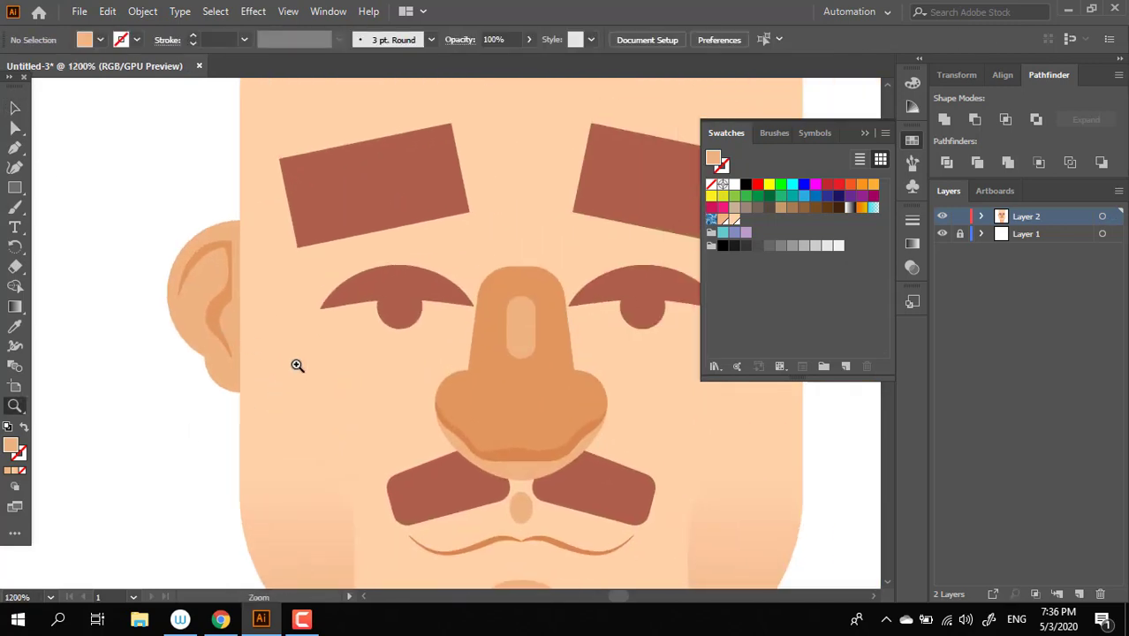
left_click_drag(296, 365, 117, 254)
- Select the inner-ear shape's inward corner point and round it to a small radius
left_click(15, 130)
left_click(343, 276)
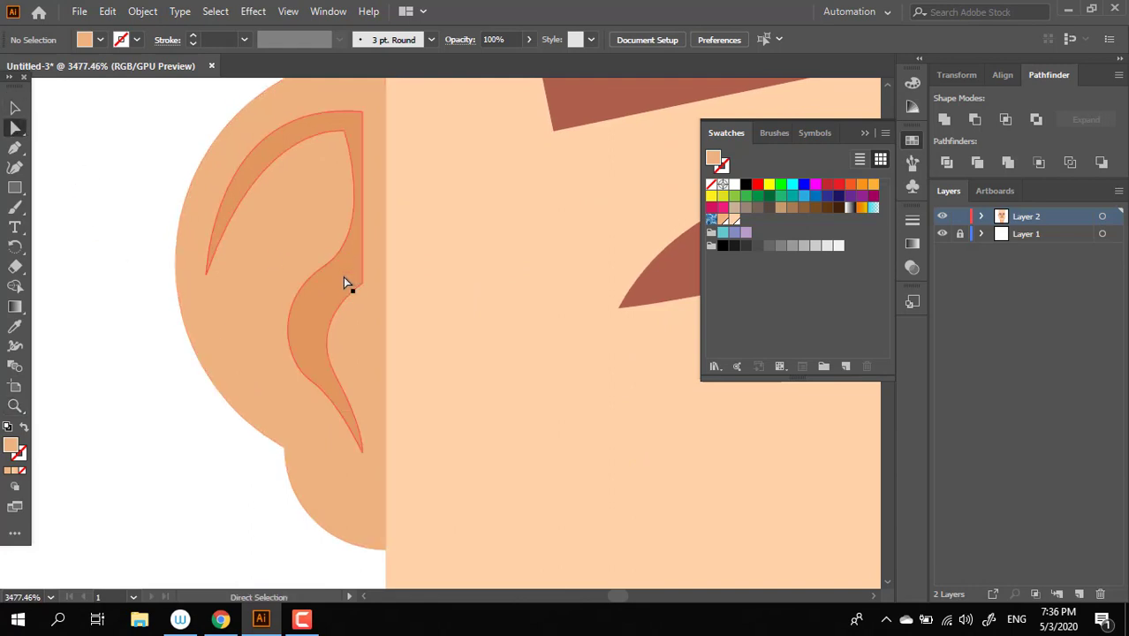
left_click(362, 284)
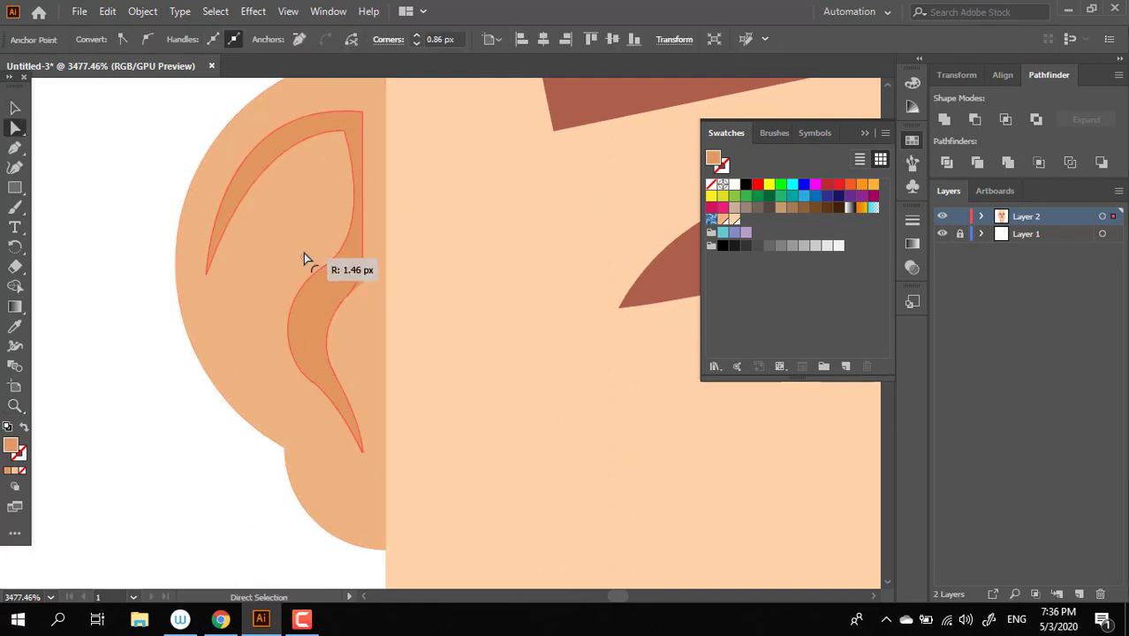
key("z")
left_click_drag(415, 276, 231, 302)
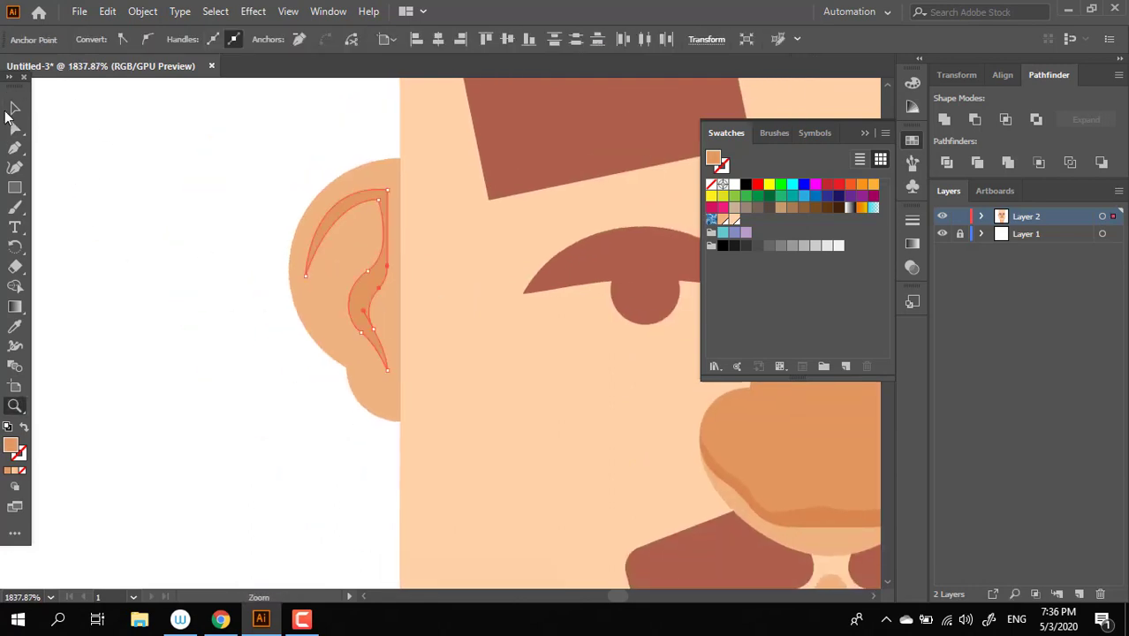
- Select the ear, dismiss its context menu, and deselect it
left_click(15, 108)
left_click(246, 363)
left_click(353, 305)
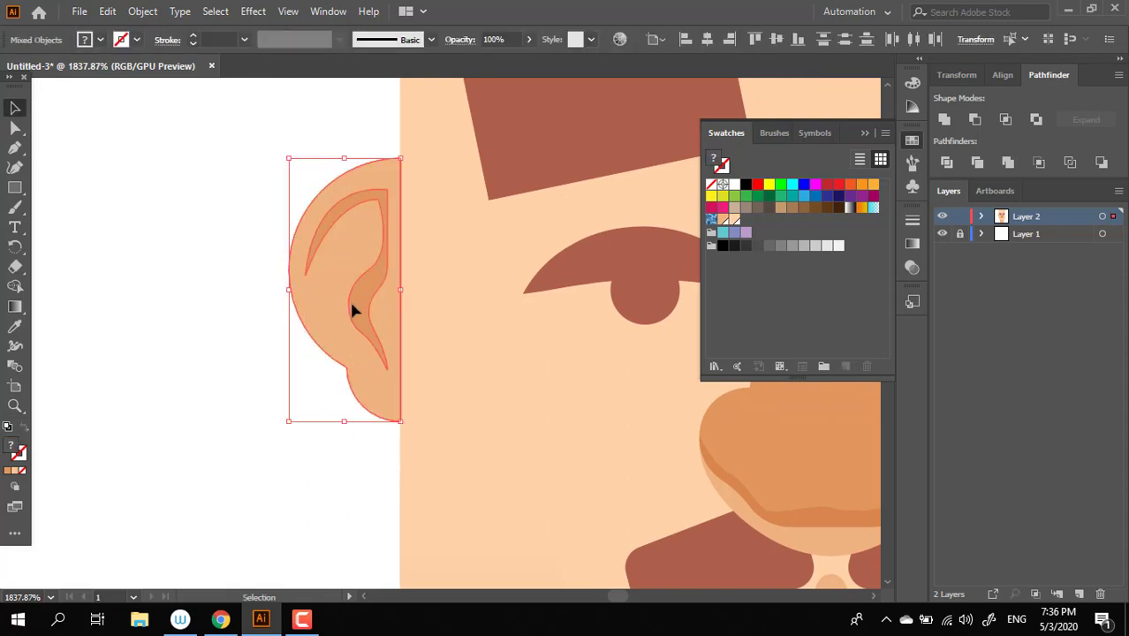
right_click(352, 302)
left_click(305, 395)
left_click(344, 394, "ctrl")
key("z")
left_click(344, 394)
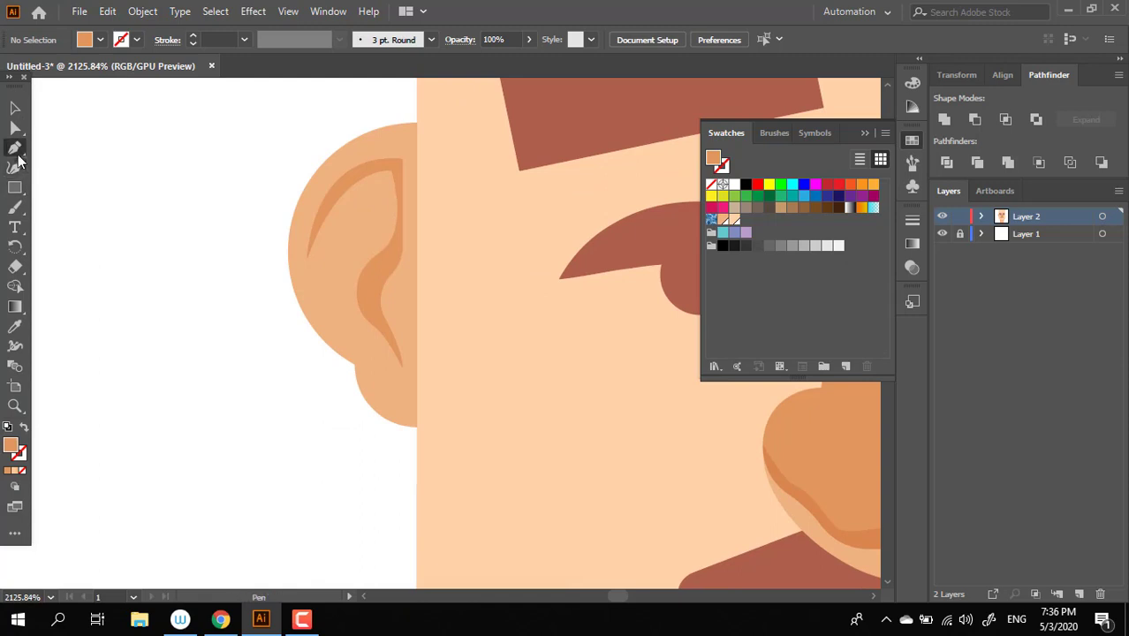
- Draw a closed curved Pen path tracing the inner-ear fold
left_click_drag(309, 238, 326, 314)
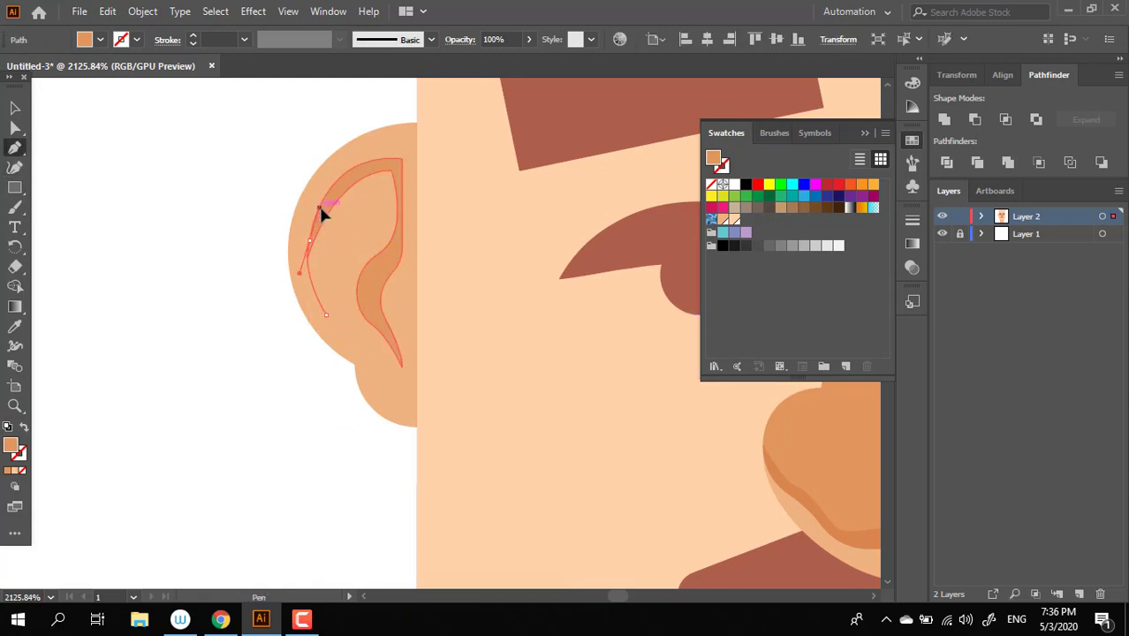
mouse_move(366, 178)
left_mouse_down()
mouse_move(393, 169)
mouse_move(395, 198)
left_mouse_up()
left_click(394, 185)
mouse_move(378, 322)
left_mouse_down()
mouse_move(395, 335)
mouse_move(381, 371)
left_mouse_up()
left_click_drag(326, 316, 334, 330)
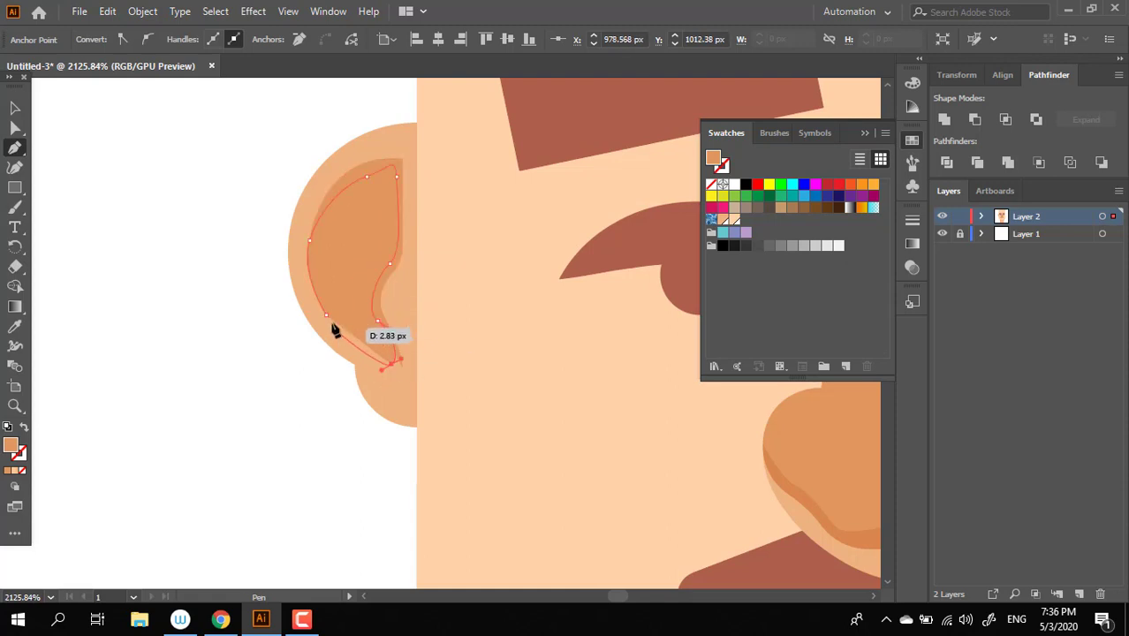
- Save the R=239 G=179 B=129 skin colour as a new global swatch
left_click(844, 367)
left_click(559, 432)
key("v")
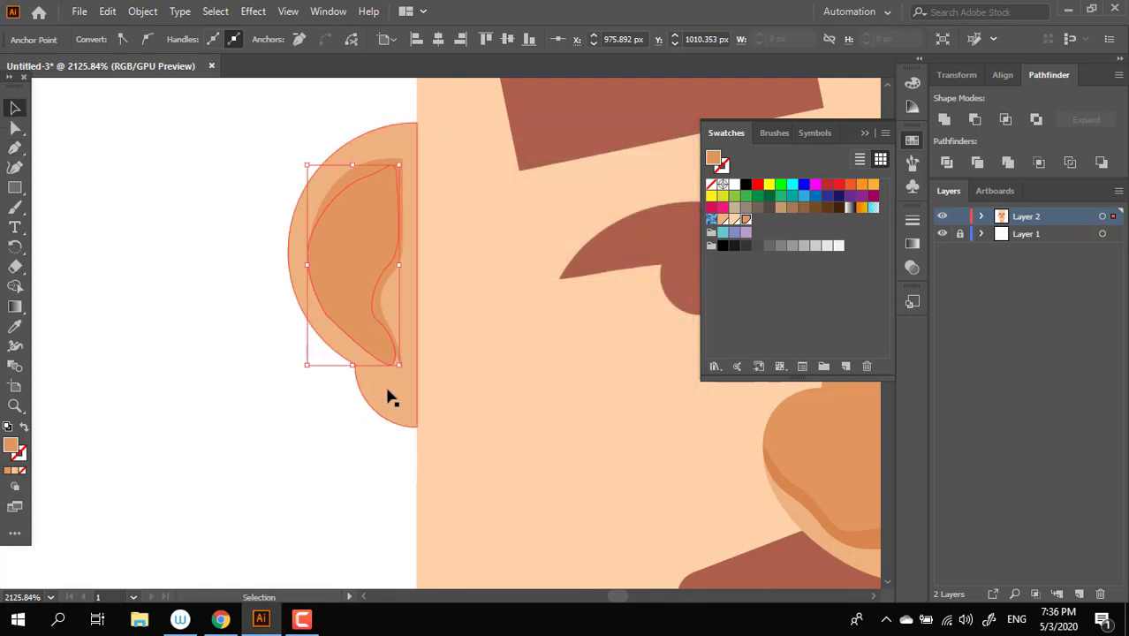
left_click(392, 400)
left_click(844, 368)
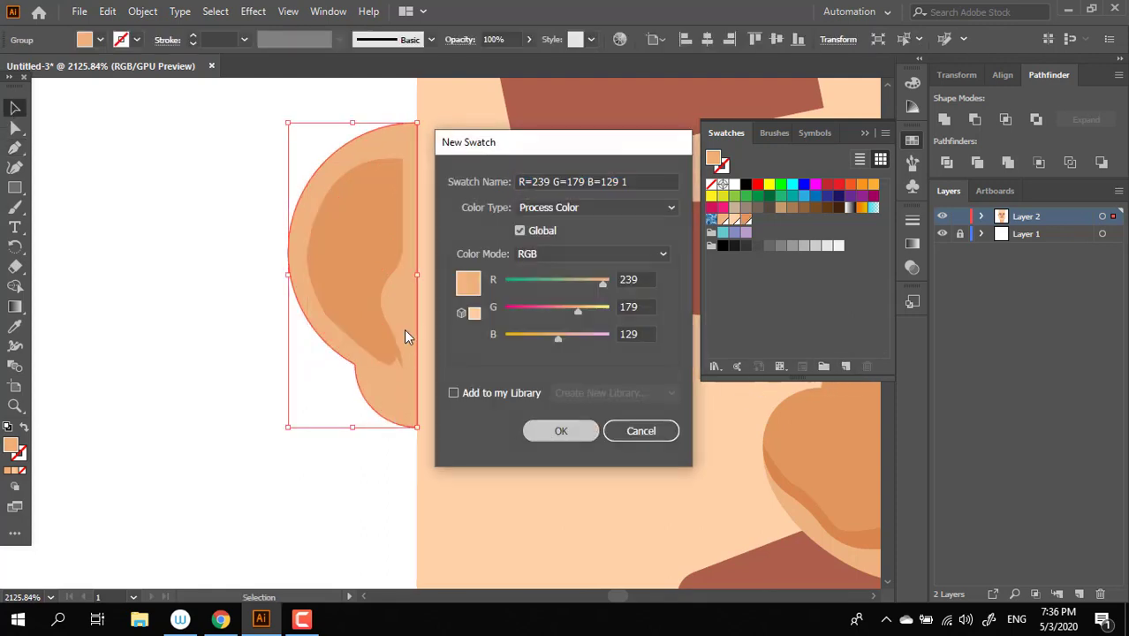
key("Return")
- Reselect the new inner-ear shape, zooming out to the face and back in on the ear
left_click(391, 164)
key("z")
left_click(579, 353, "alt")
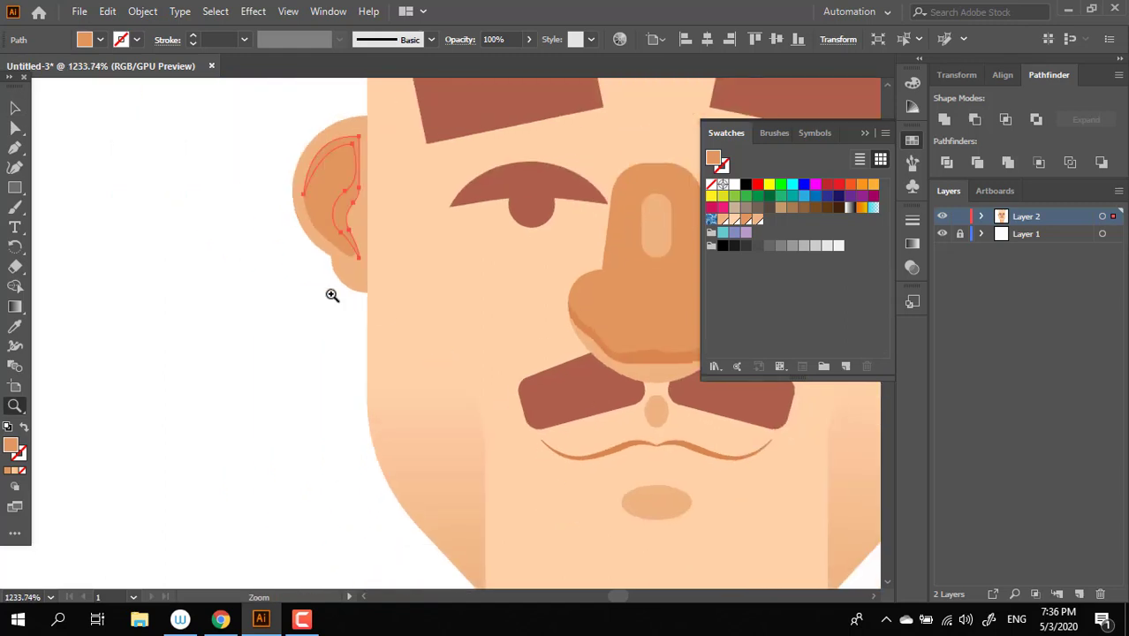
left_click(330, 295, "alt")
left_click(467, 387, "alt")
left_click(530, 404)
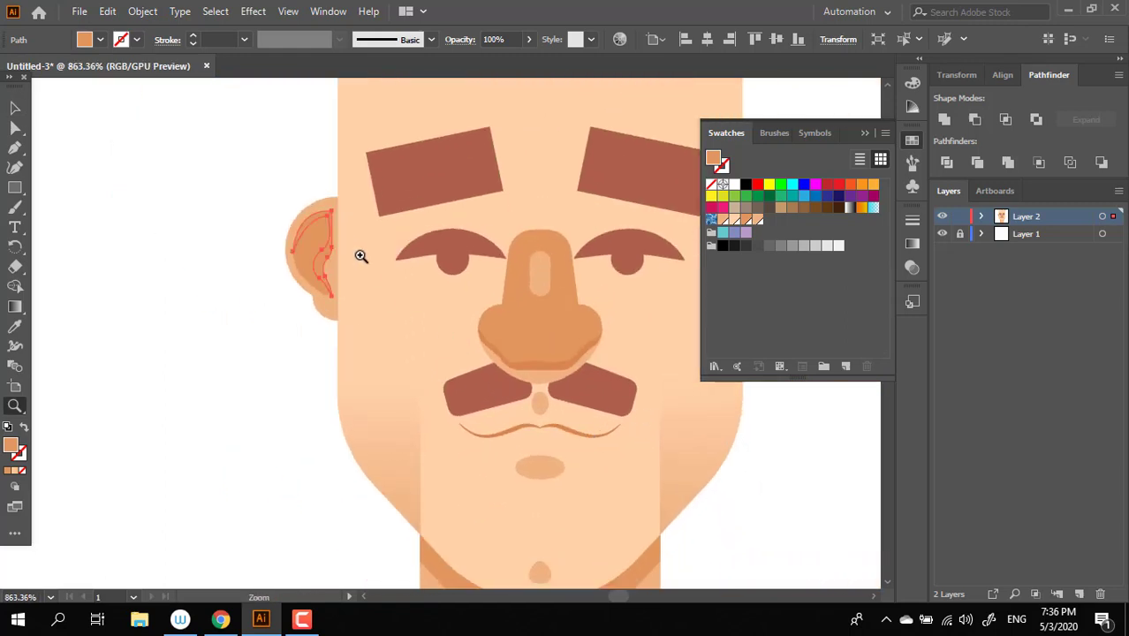
left_click(327, 240)
left_click(15, 107)
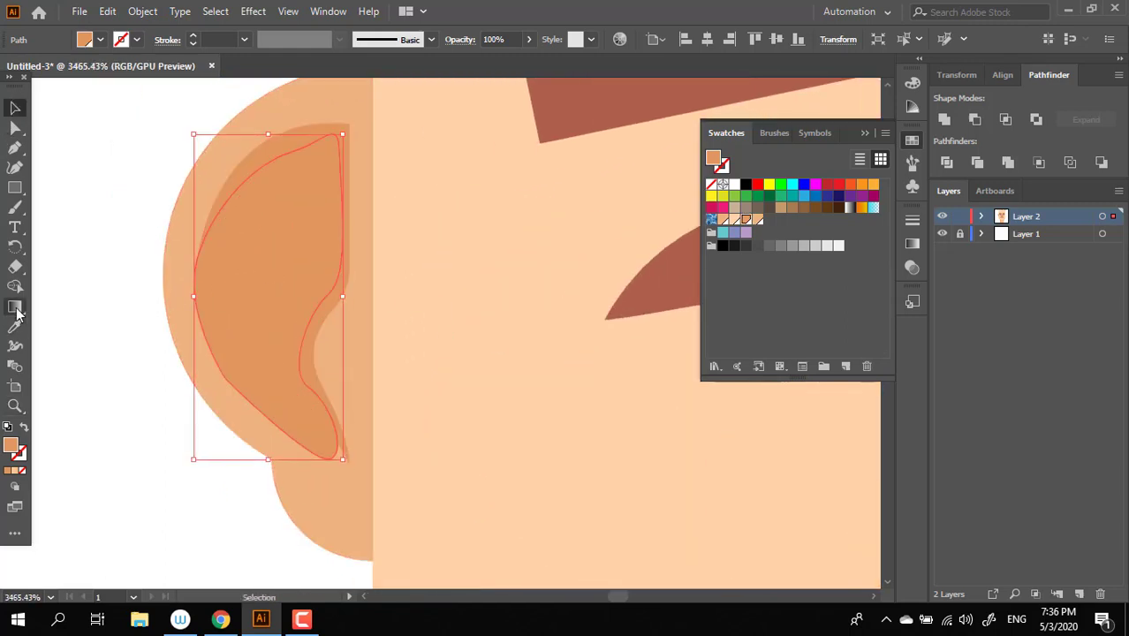
- Fill the inner-ear shape with a gradient running vertically from top to bottom
left_click(16, 309)
left_click(272, 294)
left_click_drag(310, 165, 310, 340)
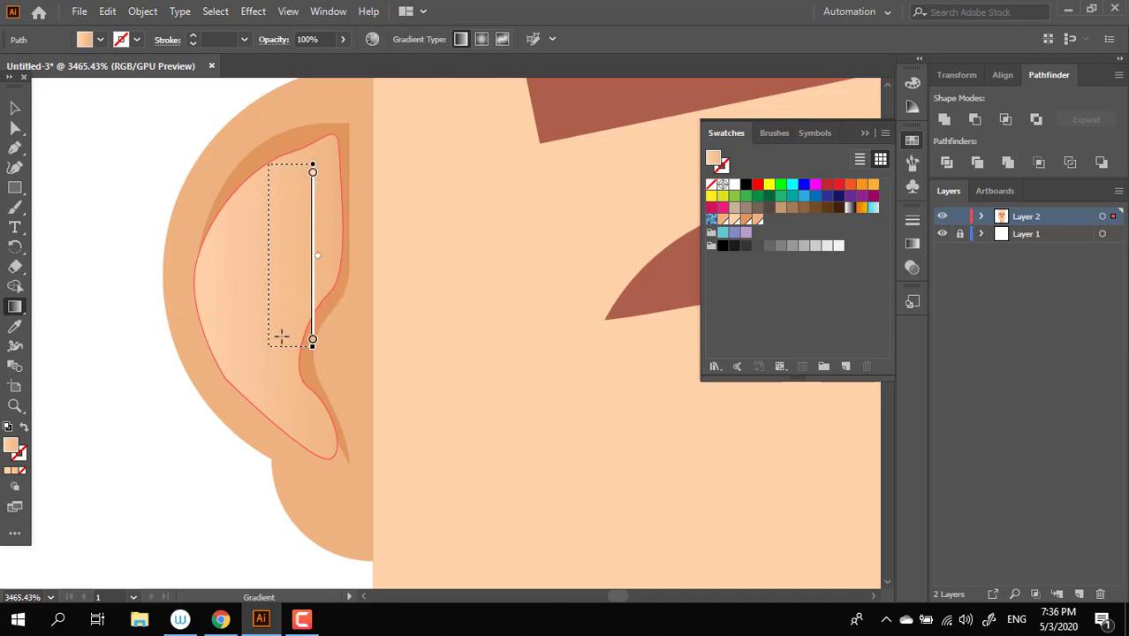
left_click_drag(267, 166, 266, 345)
left_click_drag(269, 395, 268, 256)
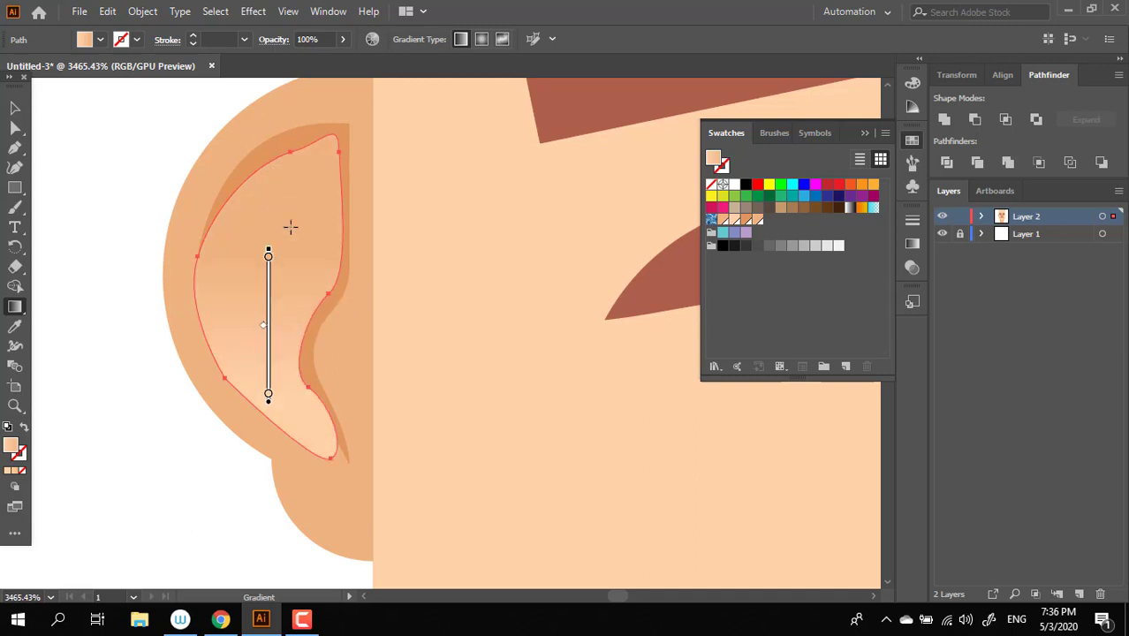
left_click_drag(269, 333, 269, 184)
- Clear the selection, zoom out to the whole face, then back in on the ear
left_click(15, 109)
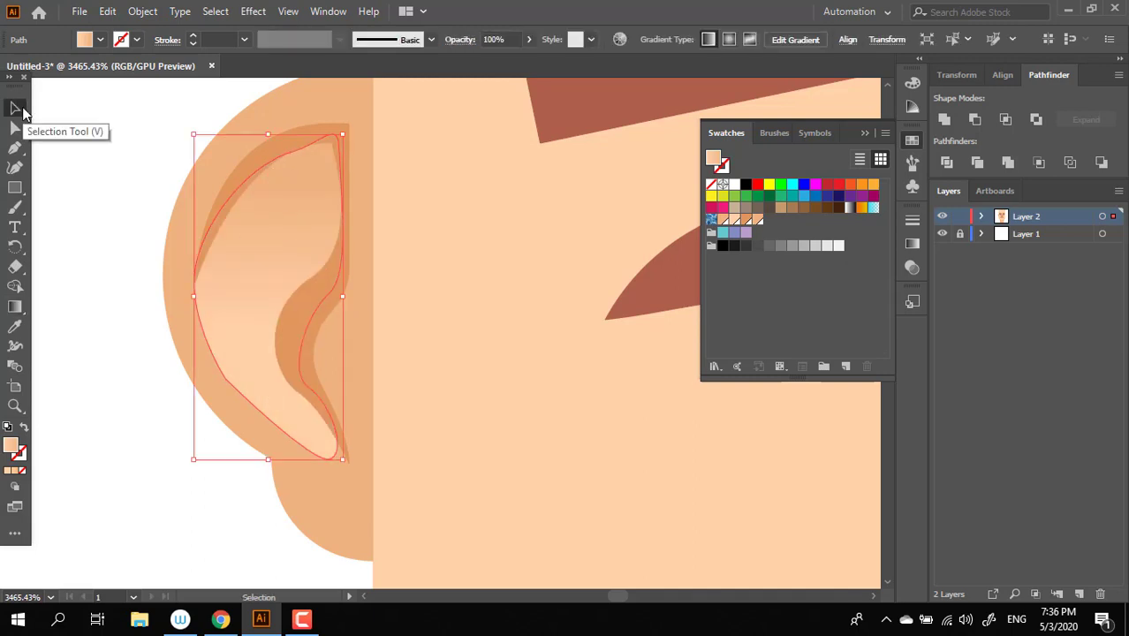
left_click(168, 158)
key("z")
left_click(340, 244, "alt")
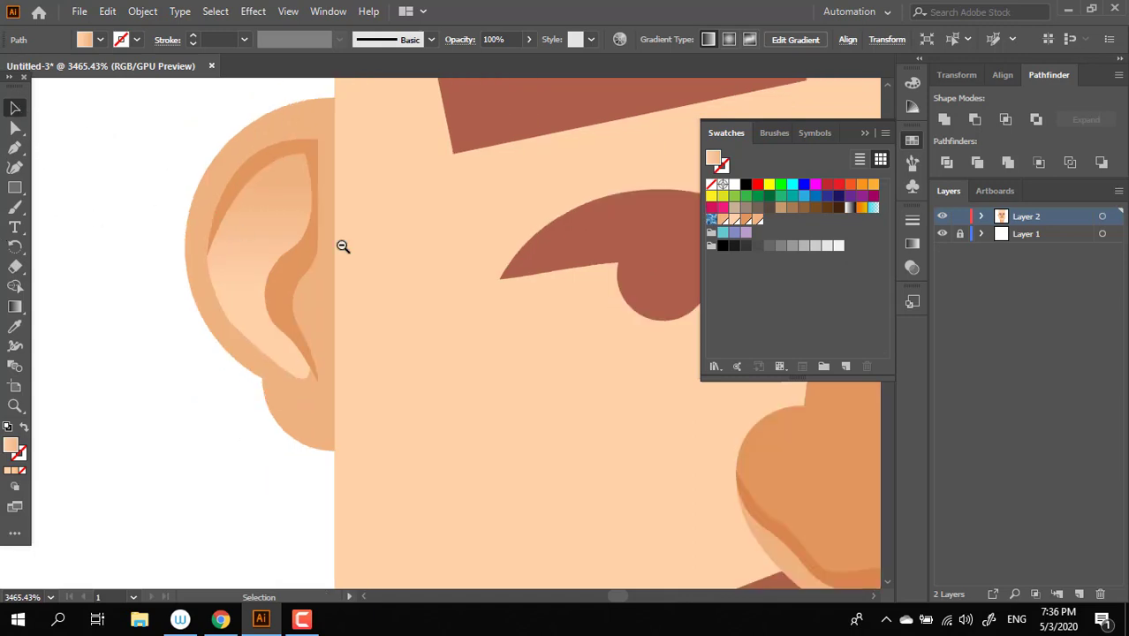
left_click(306, 336, "alt")
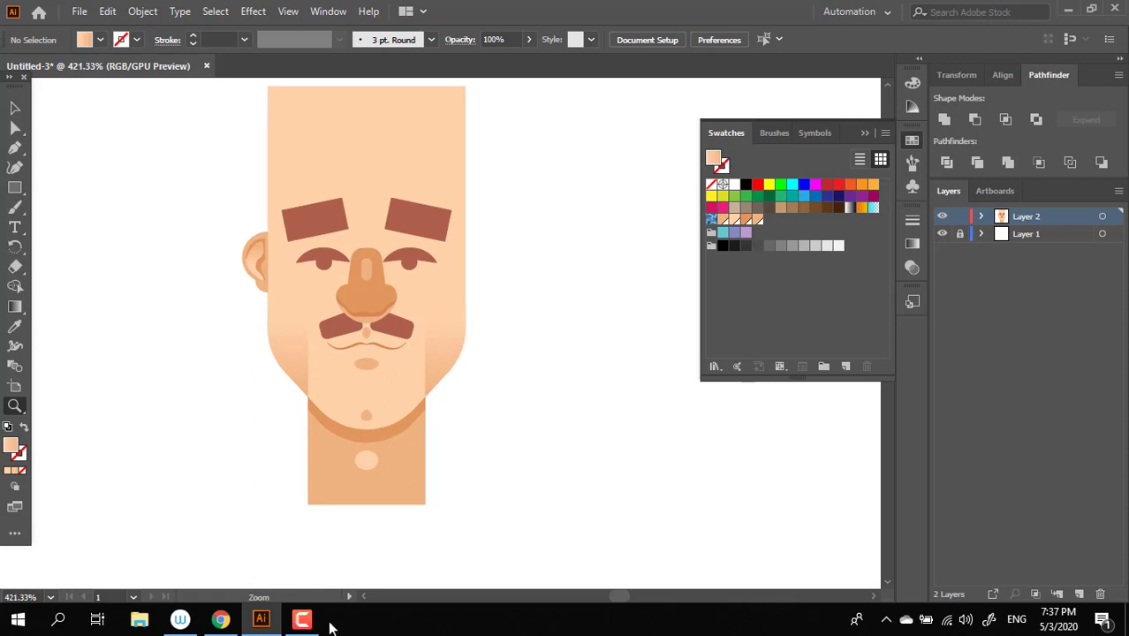
left_click(239, 304)
left_click(311, 300)
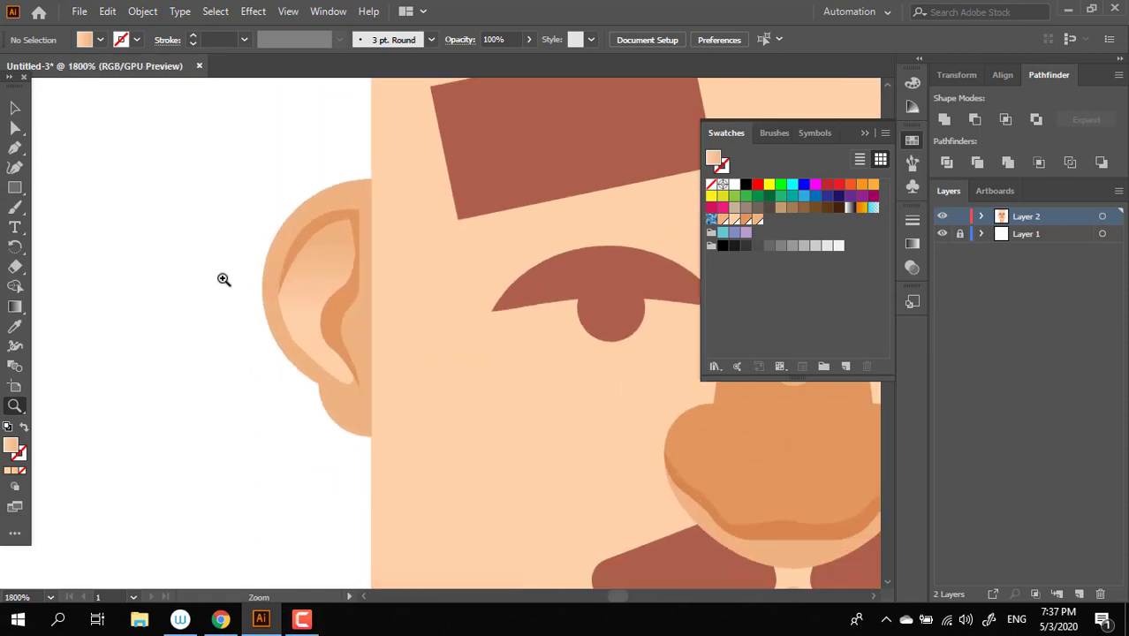
left_click(163, 265)
- Select an anchor on the gradient inner-ear shape and re-zoom around the ear
left_click(15, 129)
left_click(333, 417)
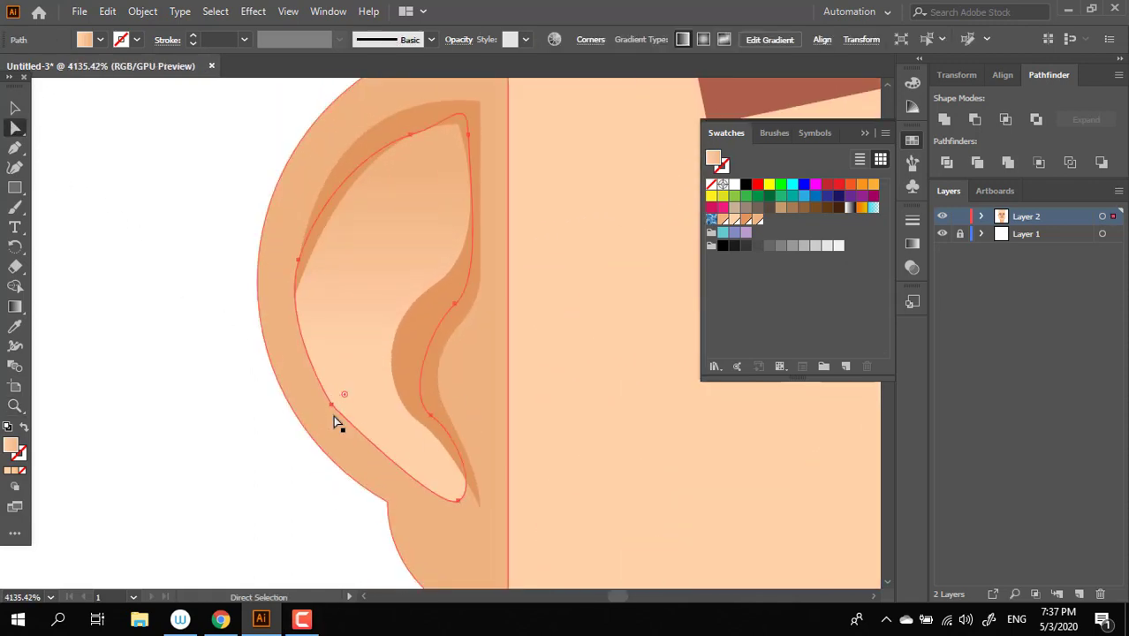
left_click(331, 405)
key("z")
left_click(110, 379, "alt")
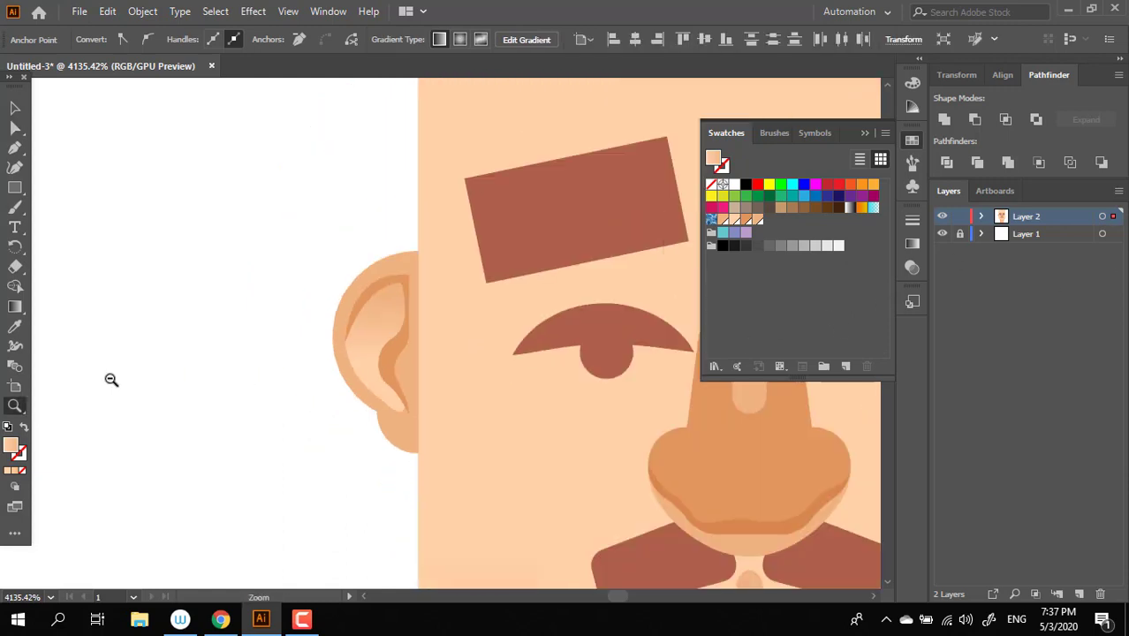
left_click(287, 317)
left_click_drag(186, 209, 227, 320)
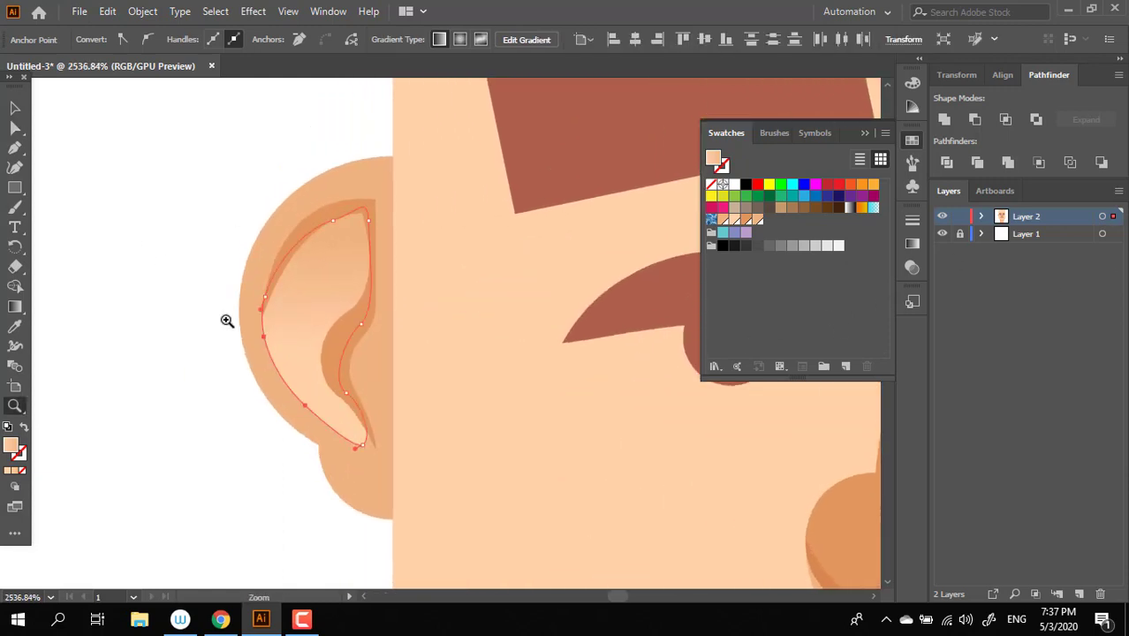
- Abandon a rectangle, then reselect the inner-ear shape and show its gradient controls
left_click(15, 191)
left_click(297, 290)
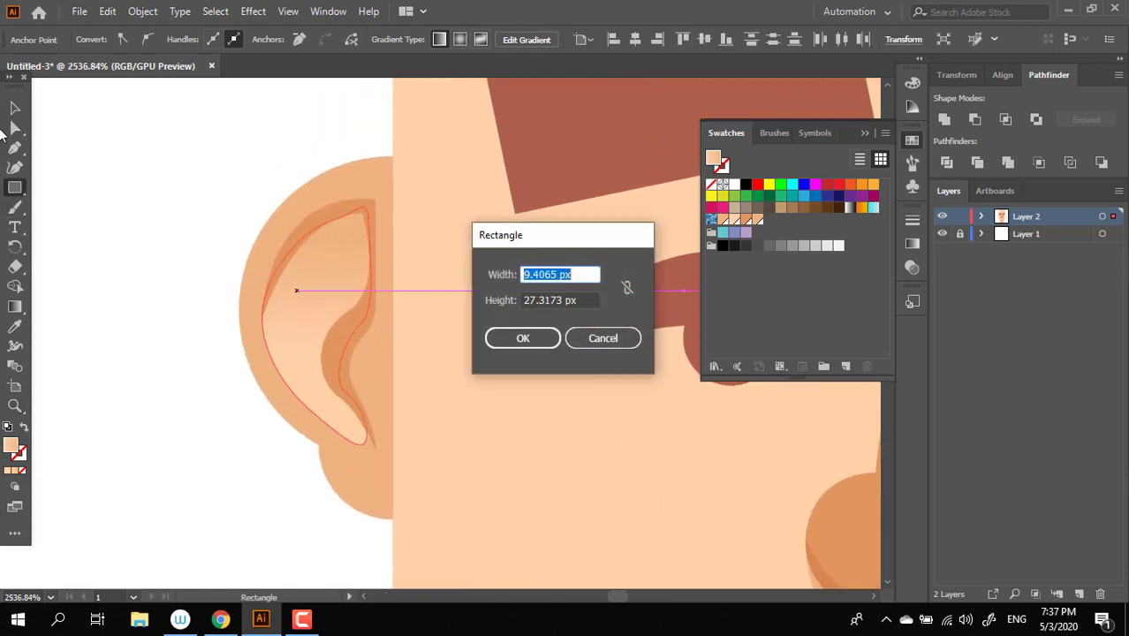
left_click(583, 336)
left_click(15, 107)
left_click(302, 285)
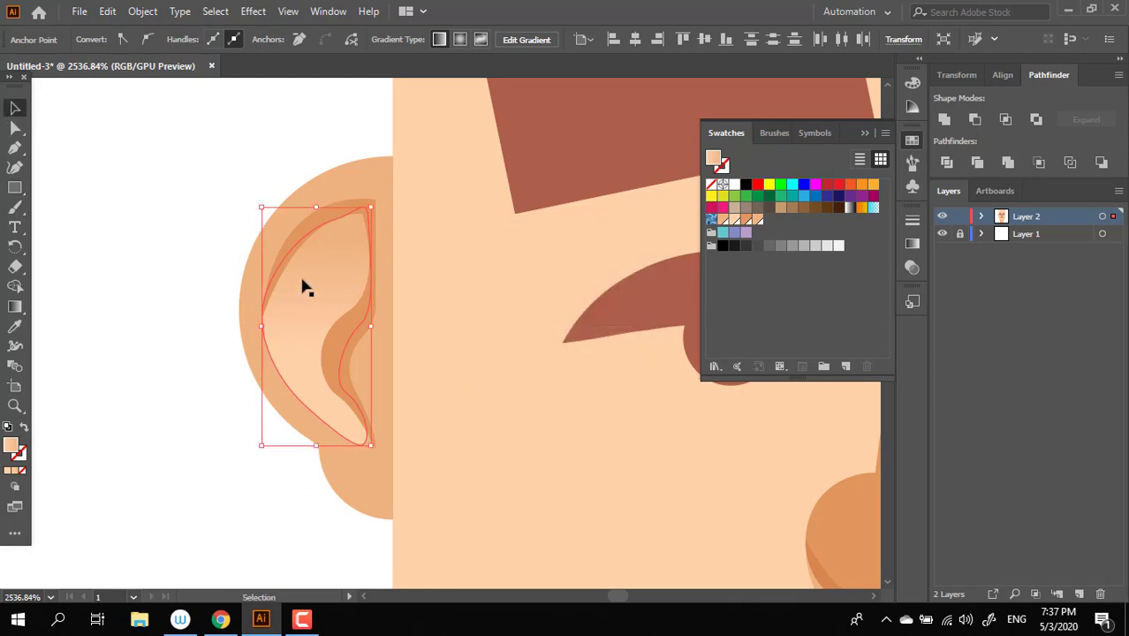
left_click(15, 307)
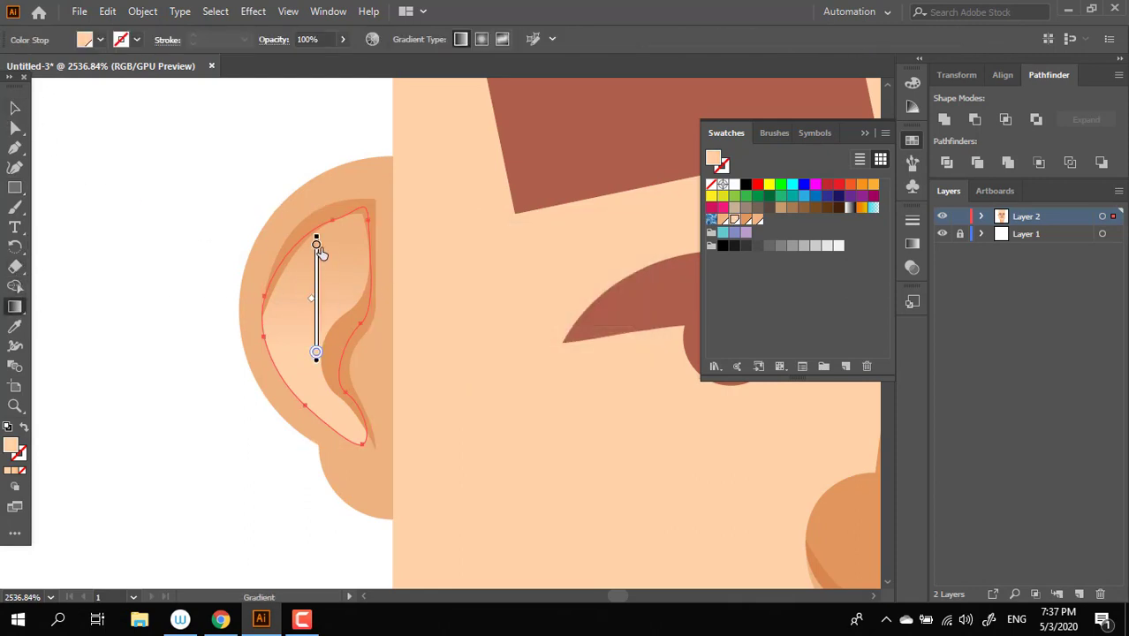
- Set the top gradient stop to darker orange and the bottom stop to light peach
double_click(316, 244)
left_click(244, 318)
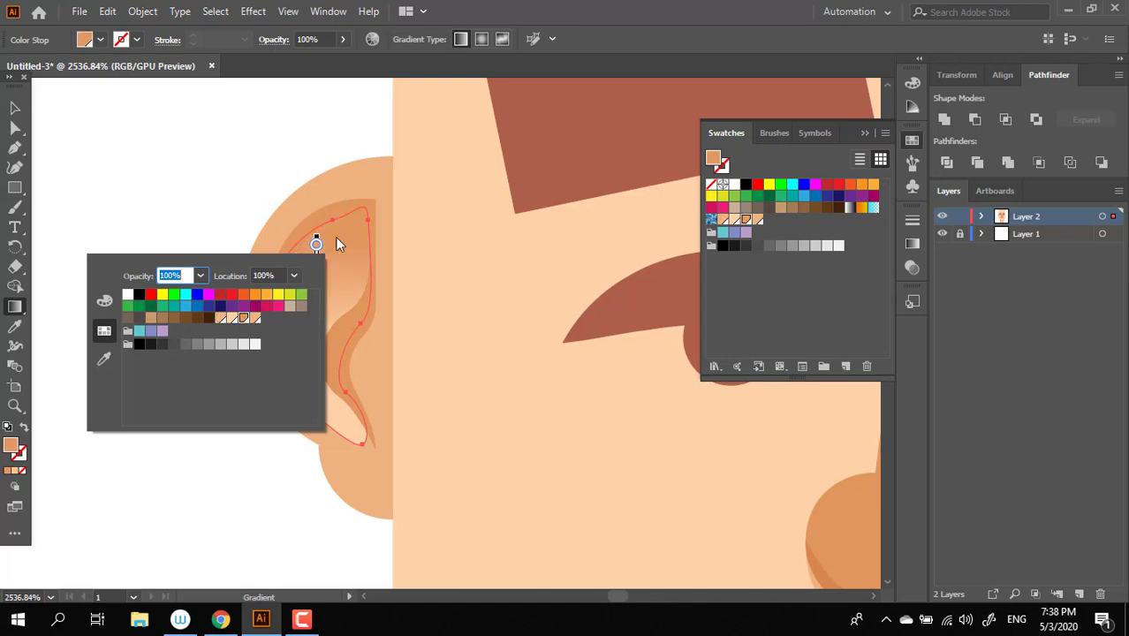
left_click(334, 236)
double_click(316, 352)
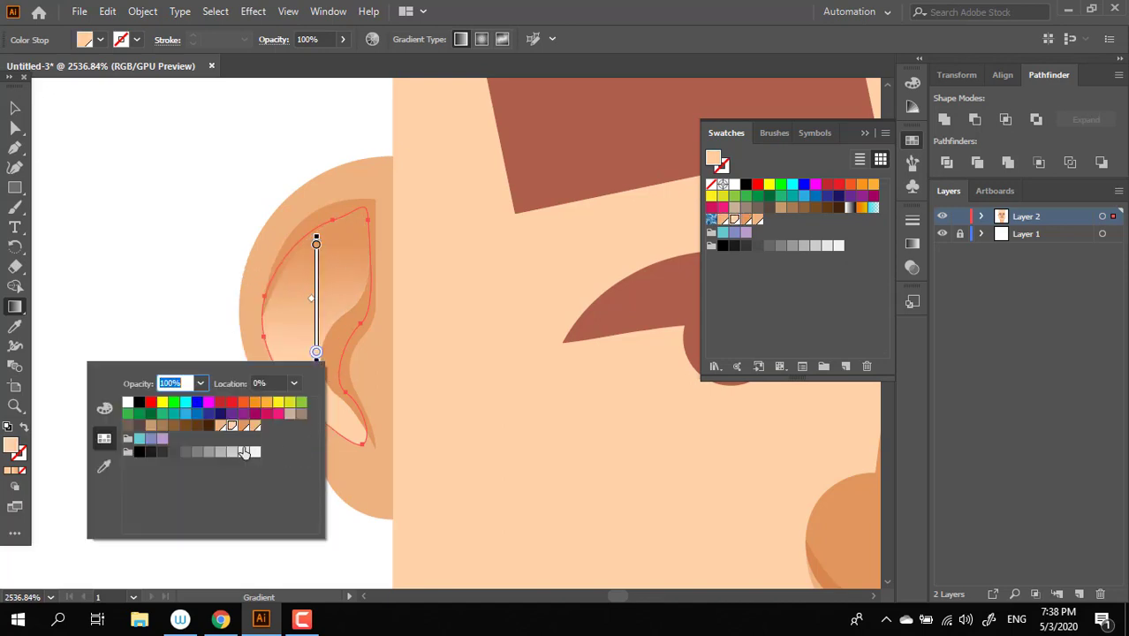
left_click(256, 427)
left_click(20, 110)
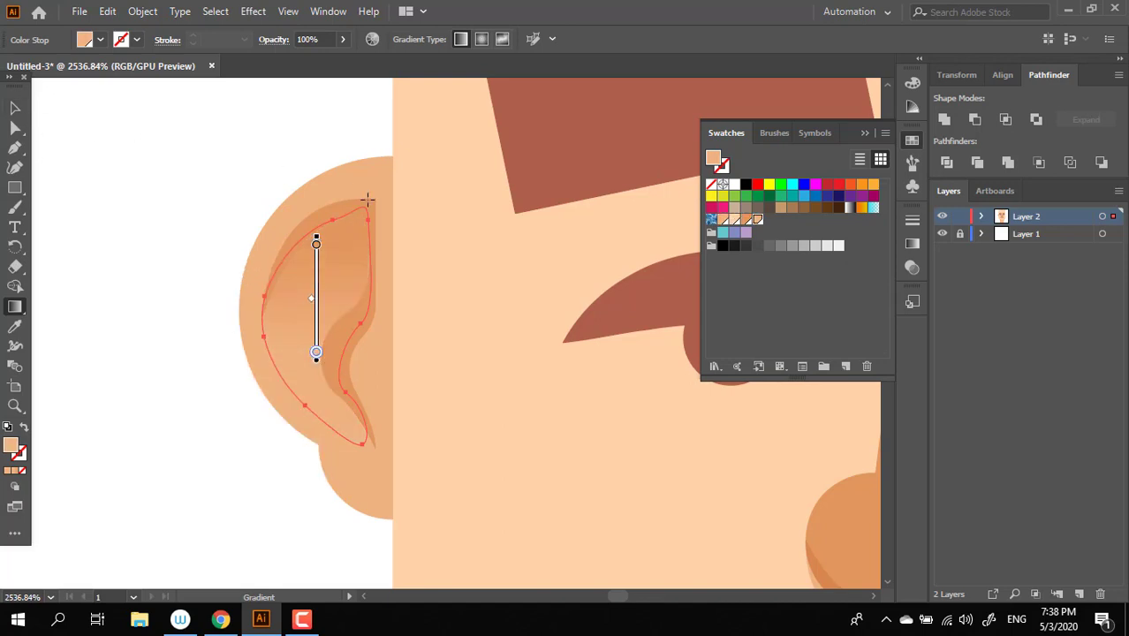
scroll(368, 257, "down", 5)
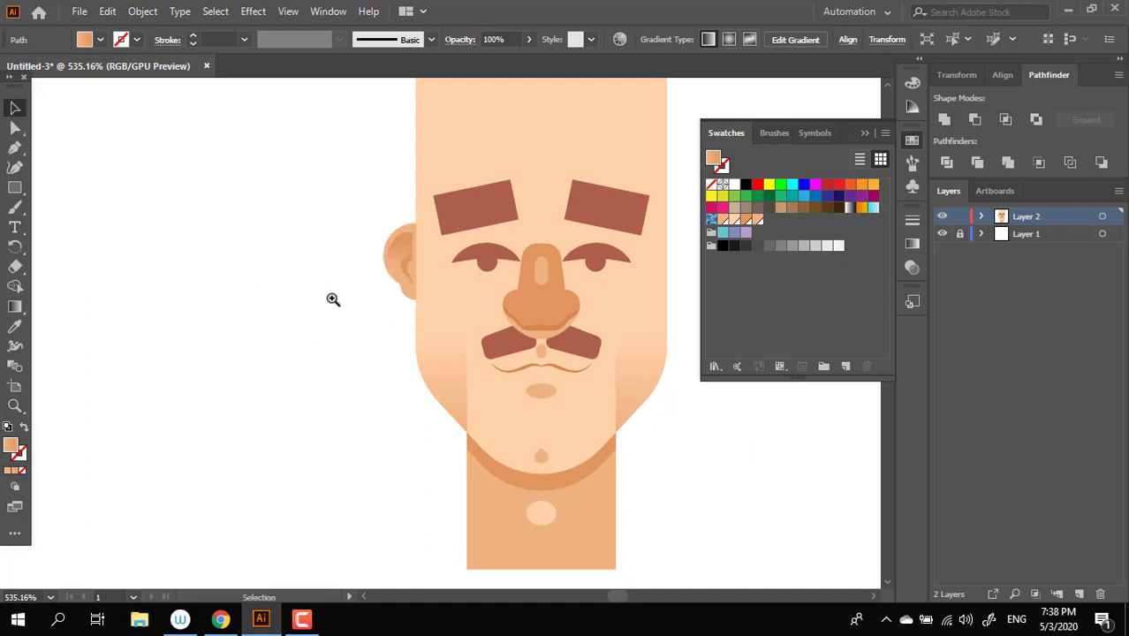
- Zoom in and select the left ear, dismissing its context menu unchanged
key("z")
scroll(355, 389, "up", 3)
scroll(396, 462, "up", 2)
scroll(320, 467, "up", 2)
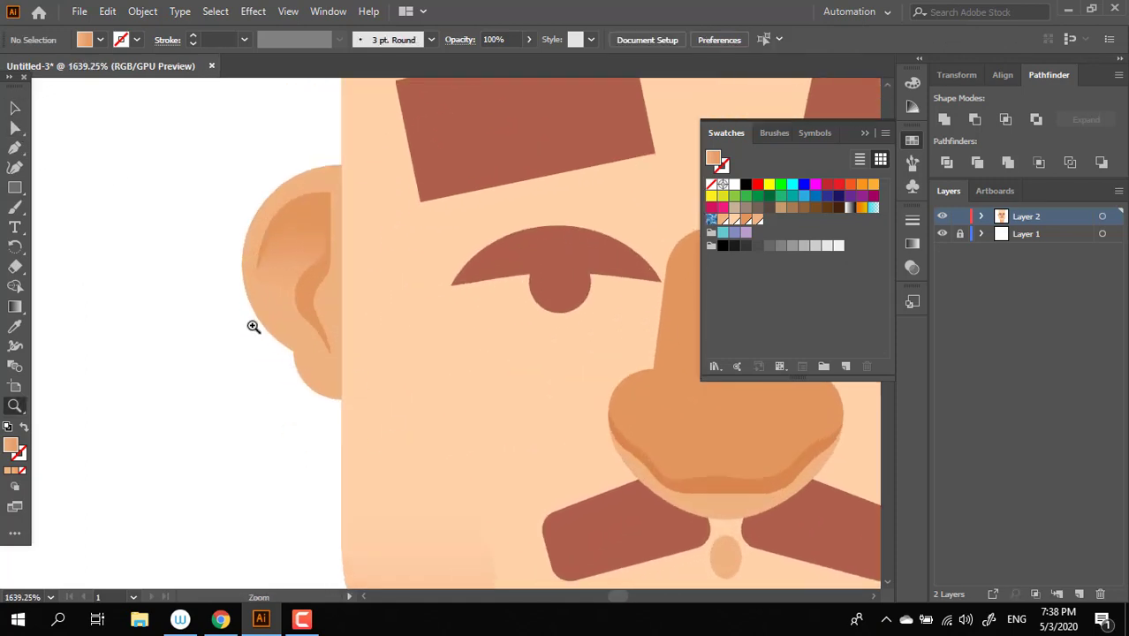
left_click_drag(272, 332, 254, 277)
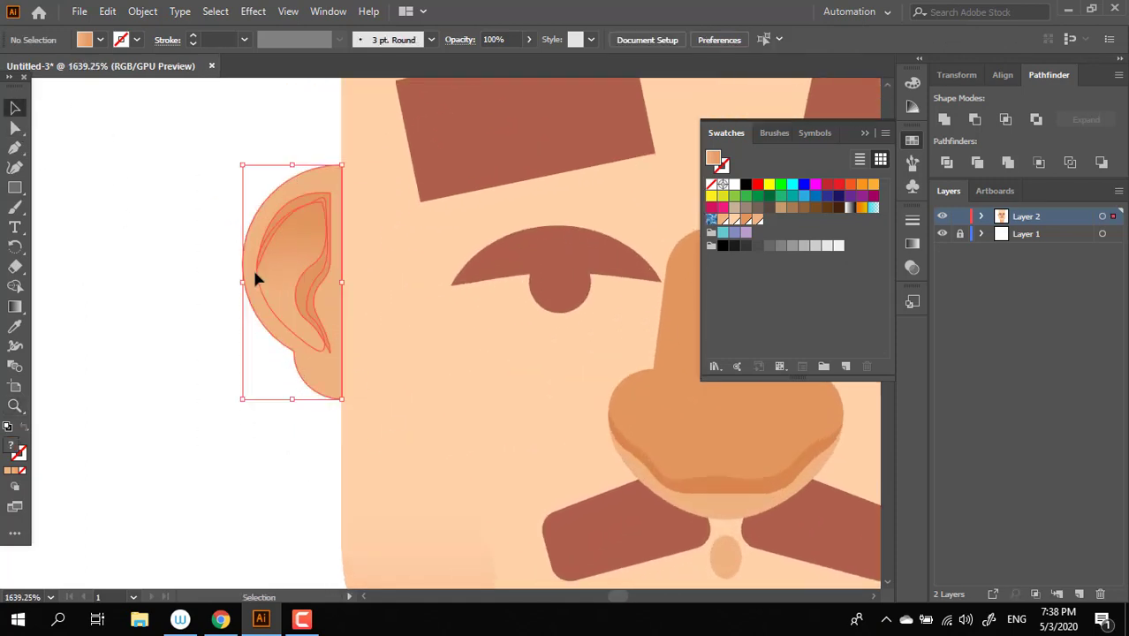
right_click(287, 286)
left_click(270, 417)
left_click(270, 417)
- Zoom out and drag a copy of the left ear to the head's right side
key("z")
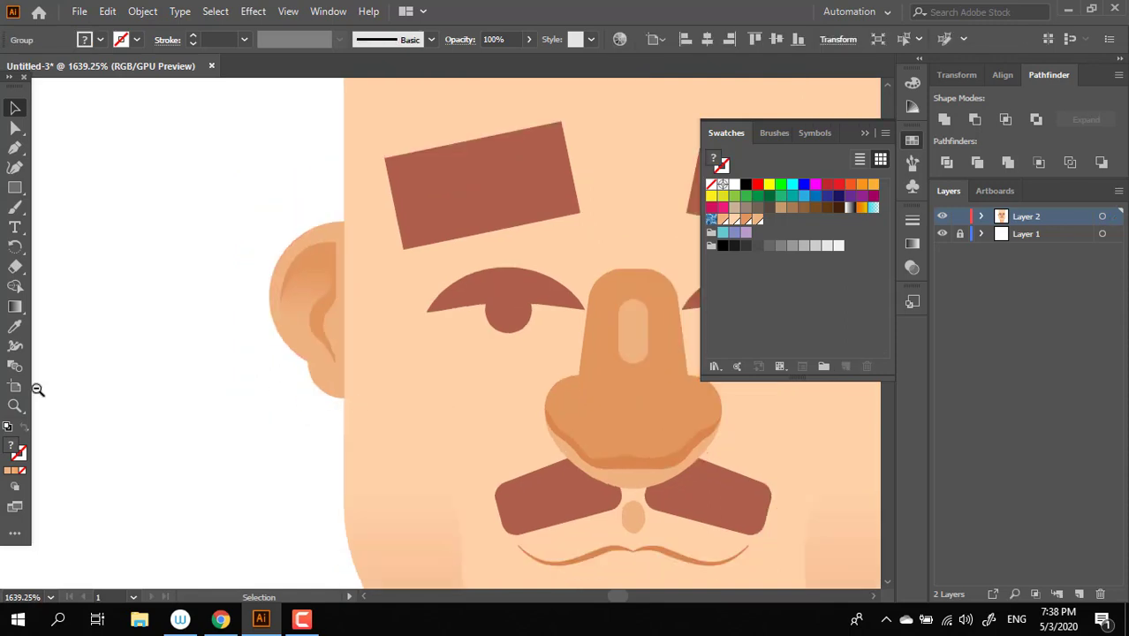
scroll(201, 243, "down", 2)
scroll(202, 244, "down", 2)
scroll(209, 218, "down", 1)
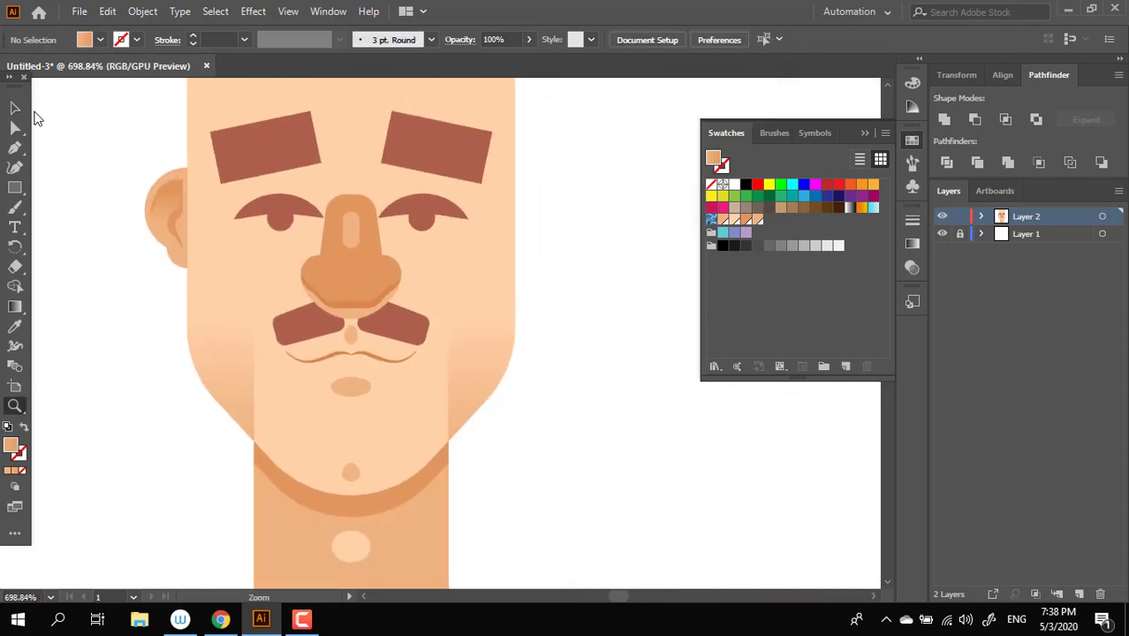
mouse_move(168, 217)
left_mouse_down()
mouse_move(542, 280)
mouse_move(534, 213)
left_mouse_up()
- Reflect the ear copy across a vertical axis and confirm it
right_click(535, 215)
mouse_move(589, 404)
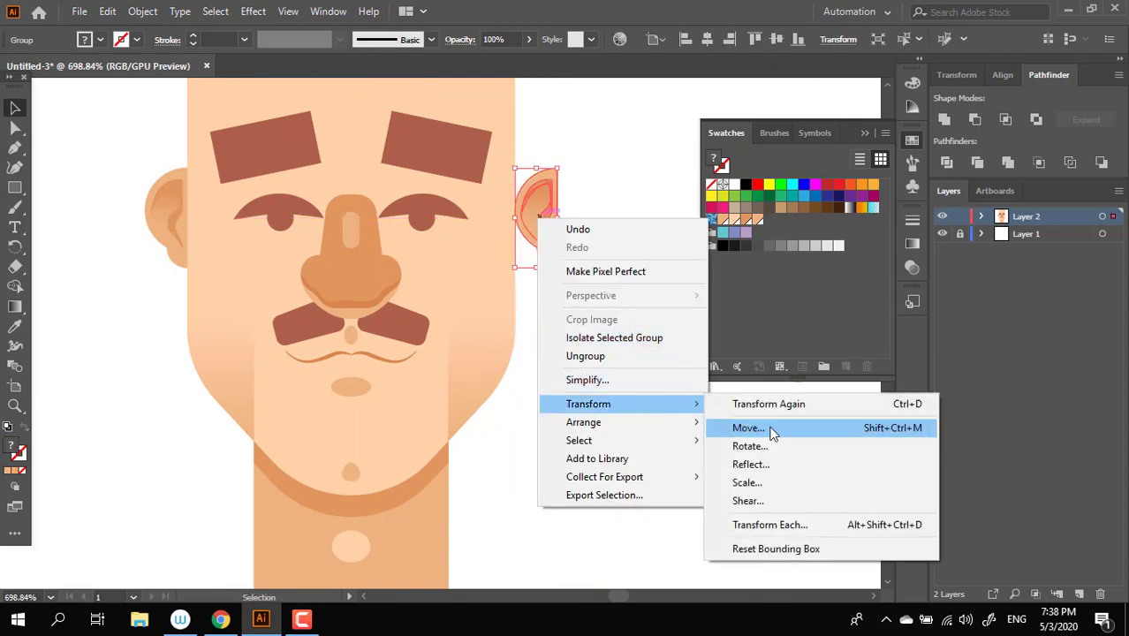
left_click(749, 465)
left_click(576, 418)
left_click(580, 338)
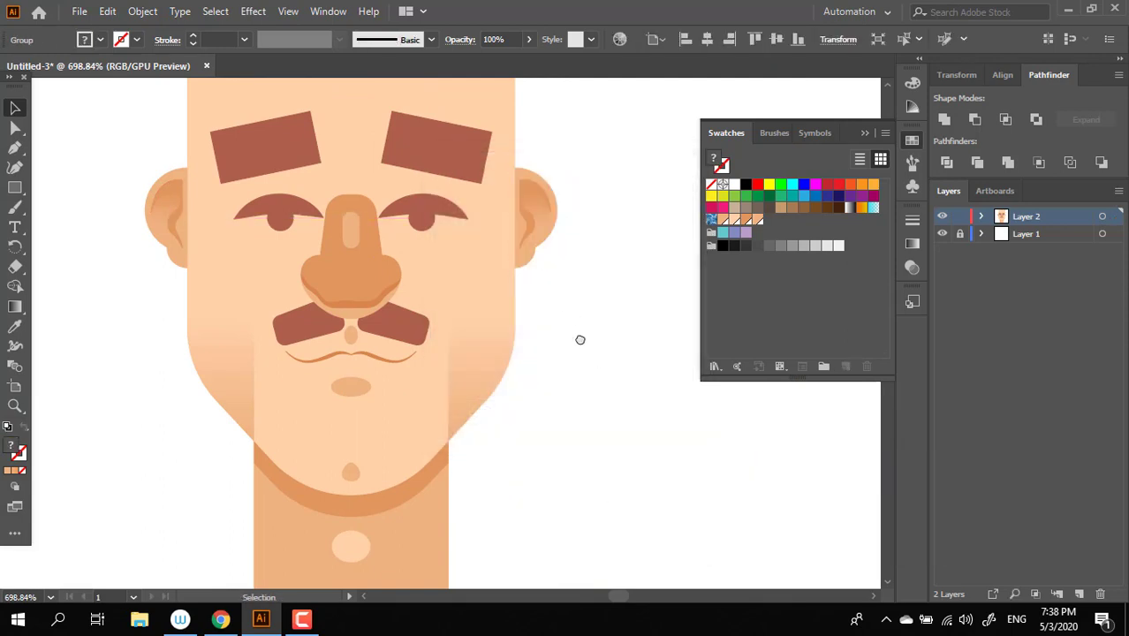
key("z")
scroll(519, 320, "up", 2)
scroll(519, 320, "down", 5)
scroll(423, 307, "up", 3)
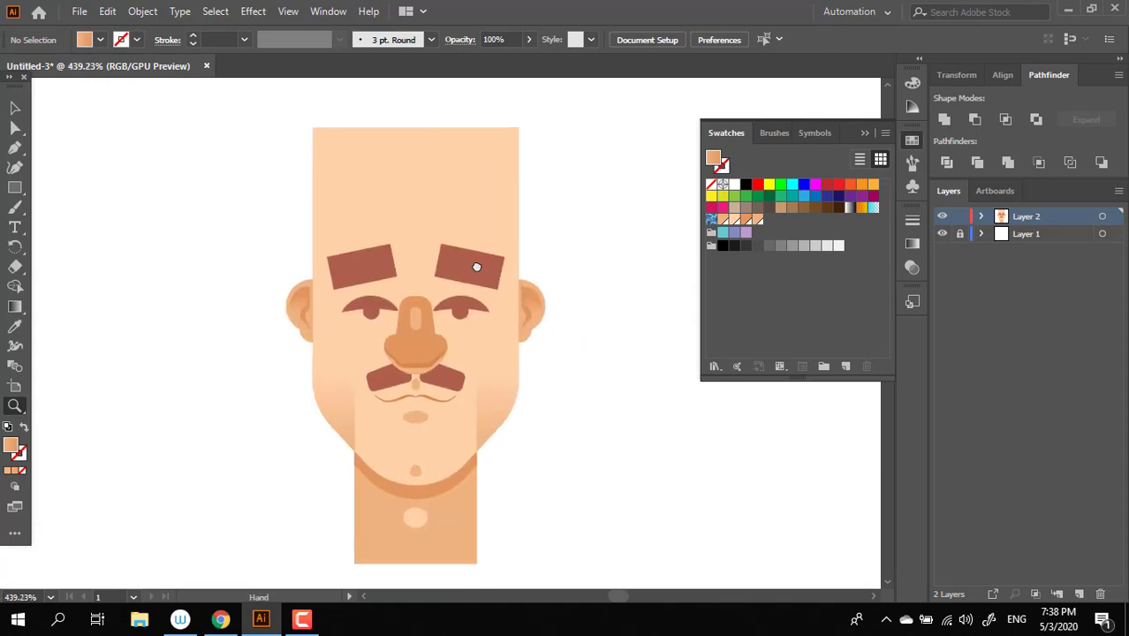
- Select the head's top corner anchors and drag their live corners into a rounded dome
scroll(517, 156, "up", 3)
left_click(345, 277)
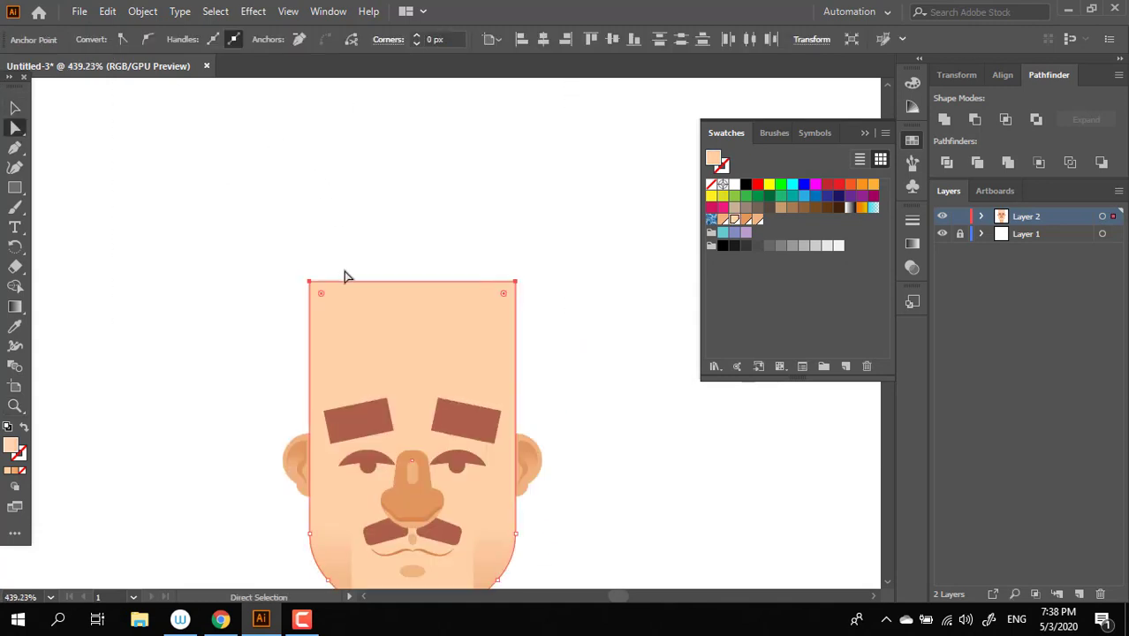
left_click_drag(325, 300, 351, 545)
key("z")
scroll(477, 283, "down", 4)
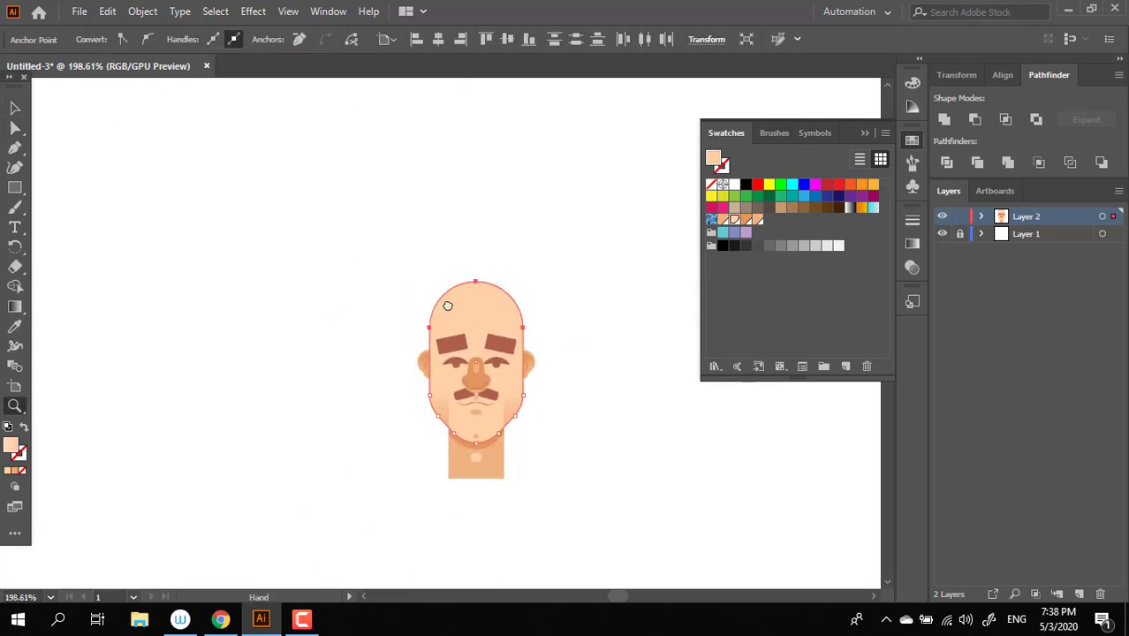
scroll(415, 327, "up", 2)
- Select the rounded head shape and pan and zoom to recentre the face
left_click(15, 107)
scroll(249, 311, "down", 2)
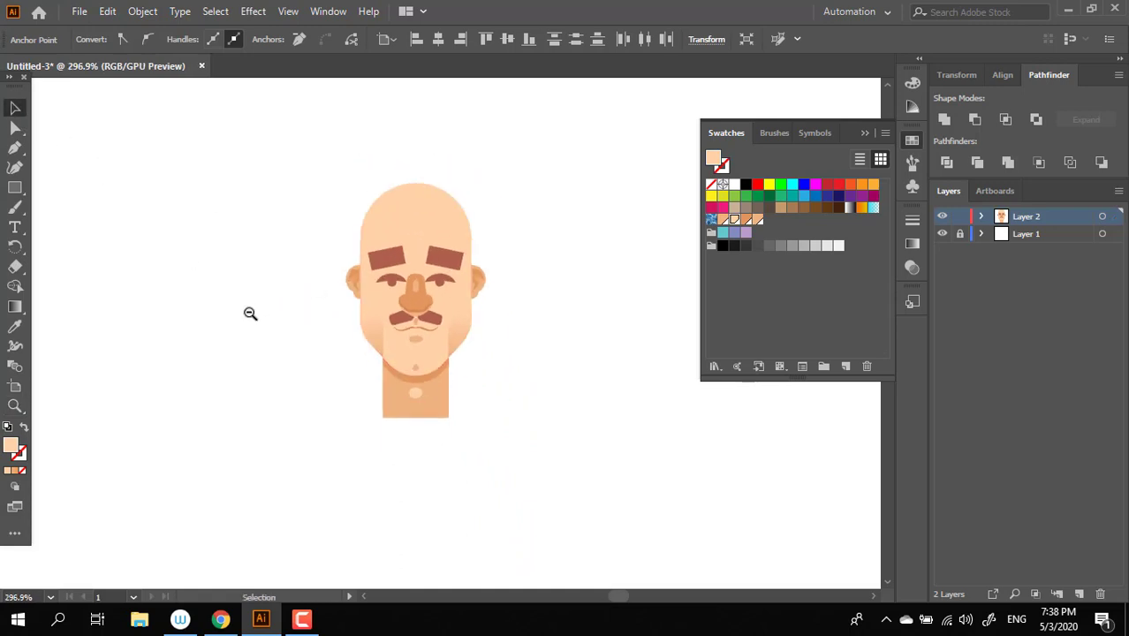
key("z")
scroll(259, 393, "up", 3)
left_click_drag(451, 468, 369, 451)
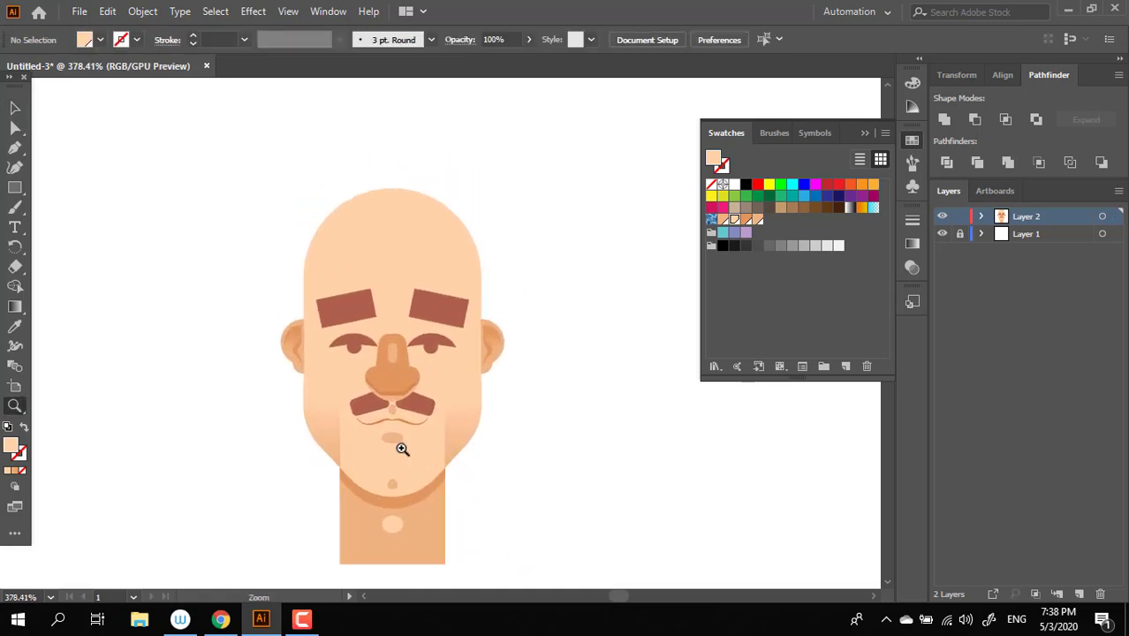
scroll(398, 448, "down", 2)
scroll(398, 460, "down", 2)
scroll(408, 415, "up", 2)
scroll(328, 368, "up", 2)
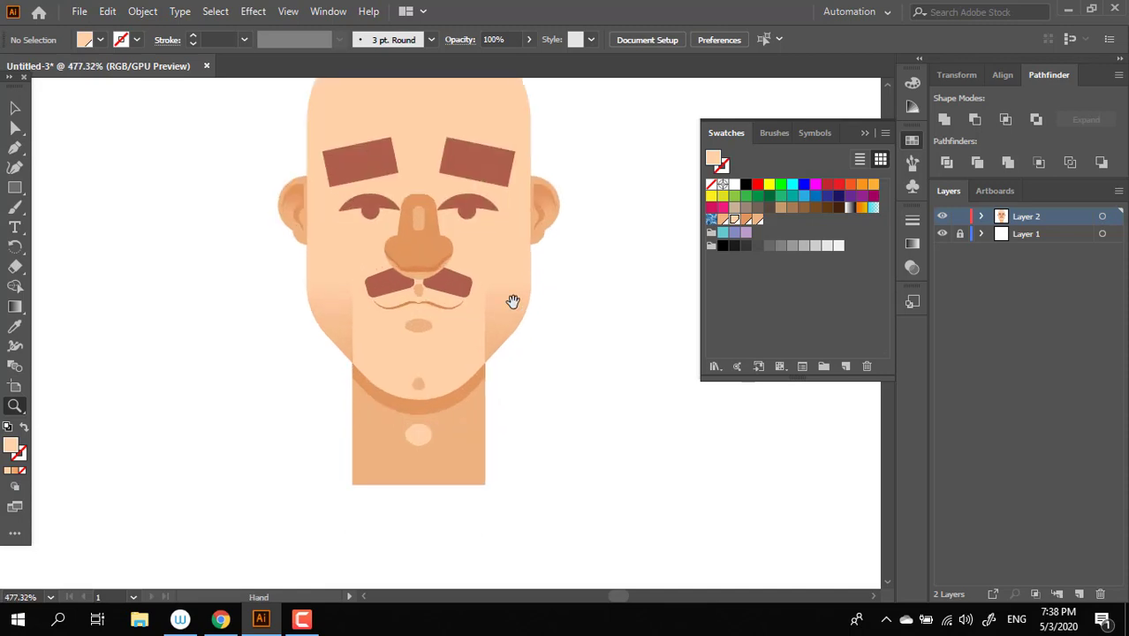
scroll(508, 307, "up", 2)
scroll(353, 291, "up", 1)
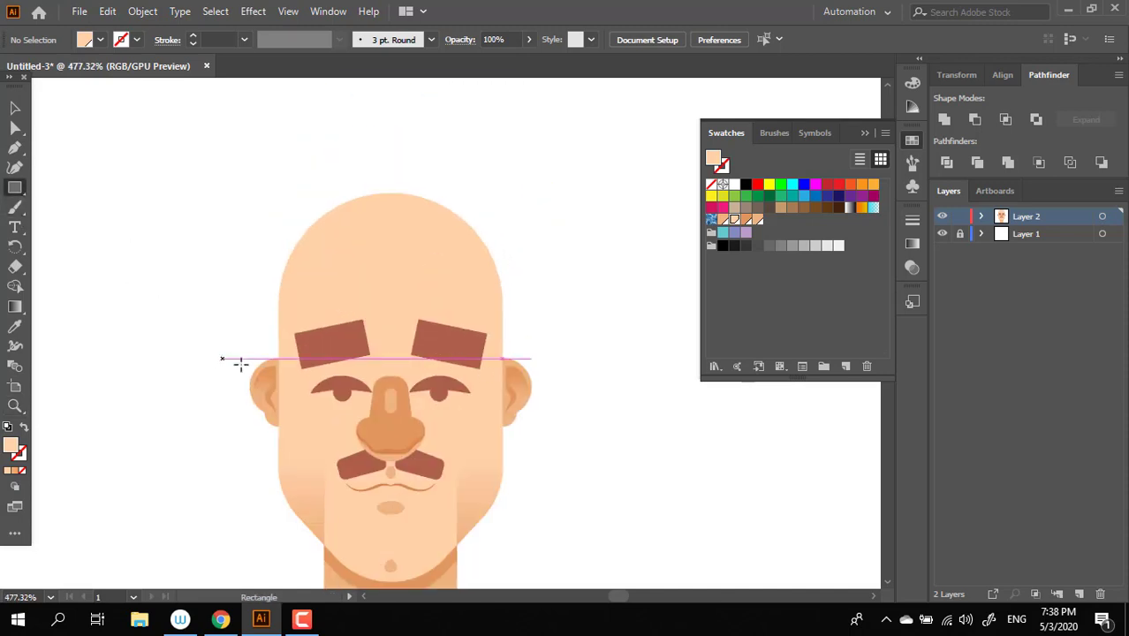
- Draw a thin tall rectangle beside the left temple and colour it eyebrow brown
left_click_drag(278, 391, 265, 244)
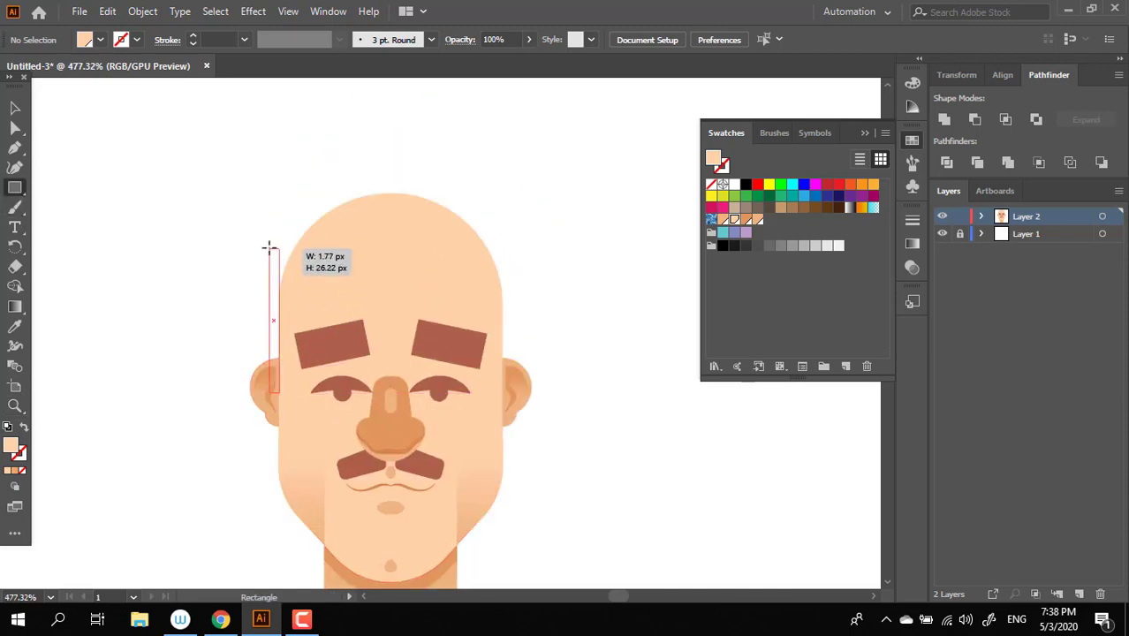
key("z")
scroll(353, 396, "up", 2)
left_click(332, 314)
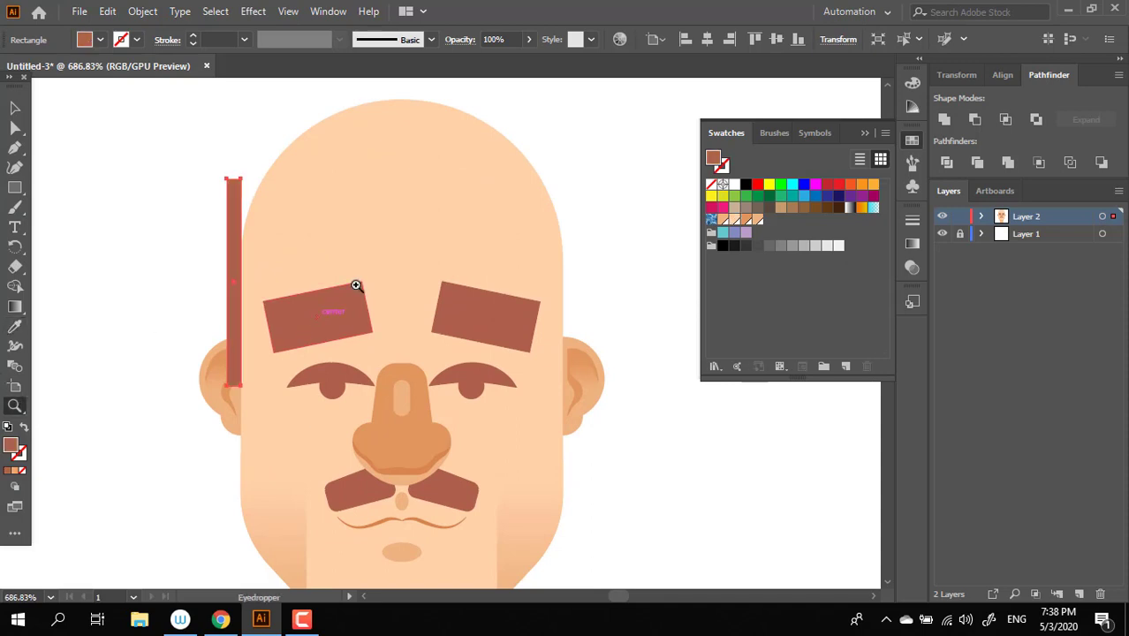
key("z")
scroll(319, 306, "down", 1)
- Copy the brown strip to the right temple, then draw a brown rectangle up-left of the head
left_click(16, 107)
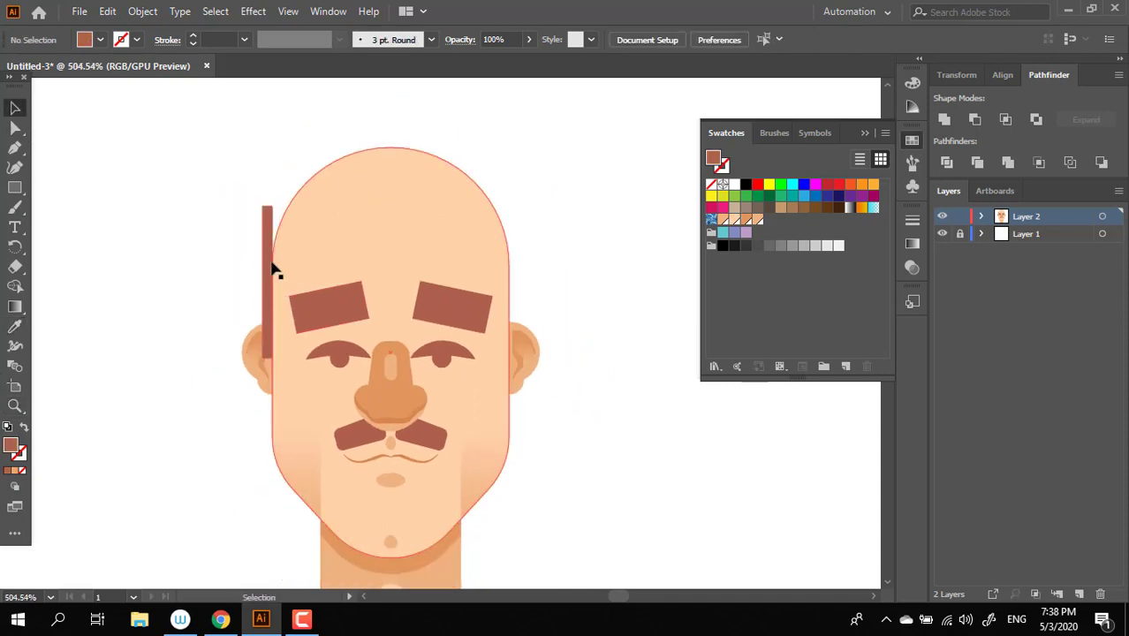
left_click_drag(272, 267, 667, 312)
left_click(598, 289)
key("z")
scroll(354, 225, "down", 1)
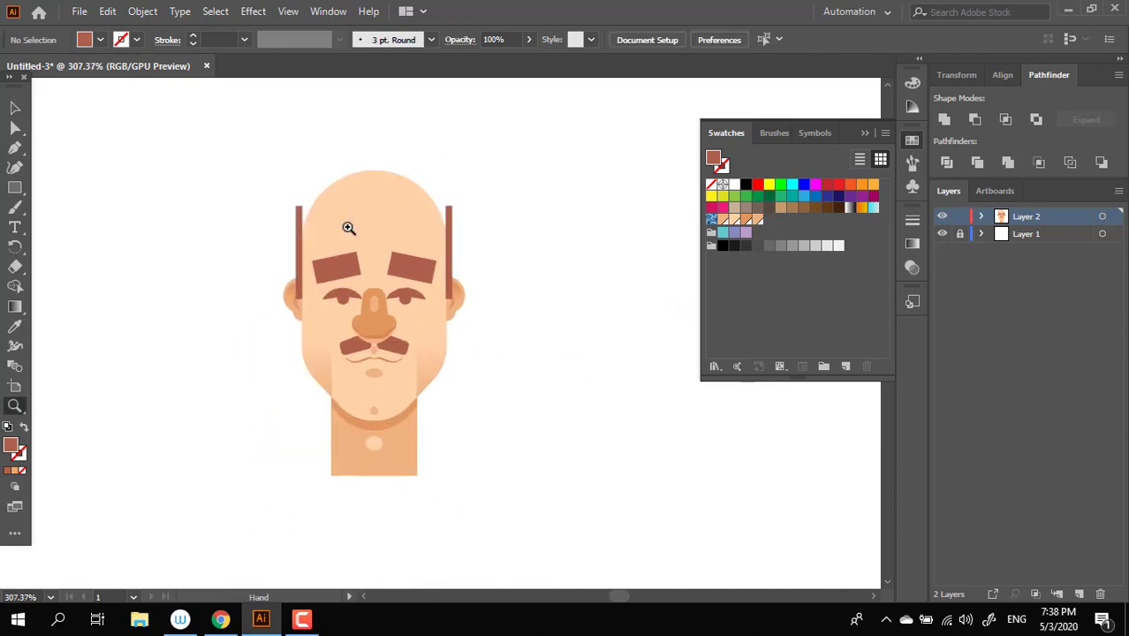
scroll(221, 212, "down", 1)
mouse_move(86, 165)
left_mouse_down()
mouse_move(186, 265)
mouse_move(77, 239)
left_mouse_up()
- Round the brown square's bottom-left corner into a large curve
key("a")
key("ctrl+z")
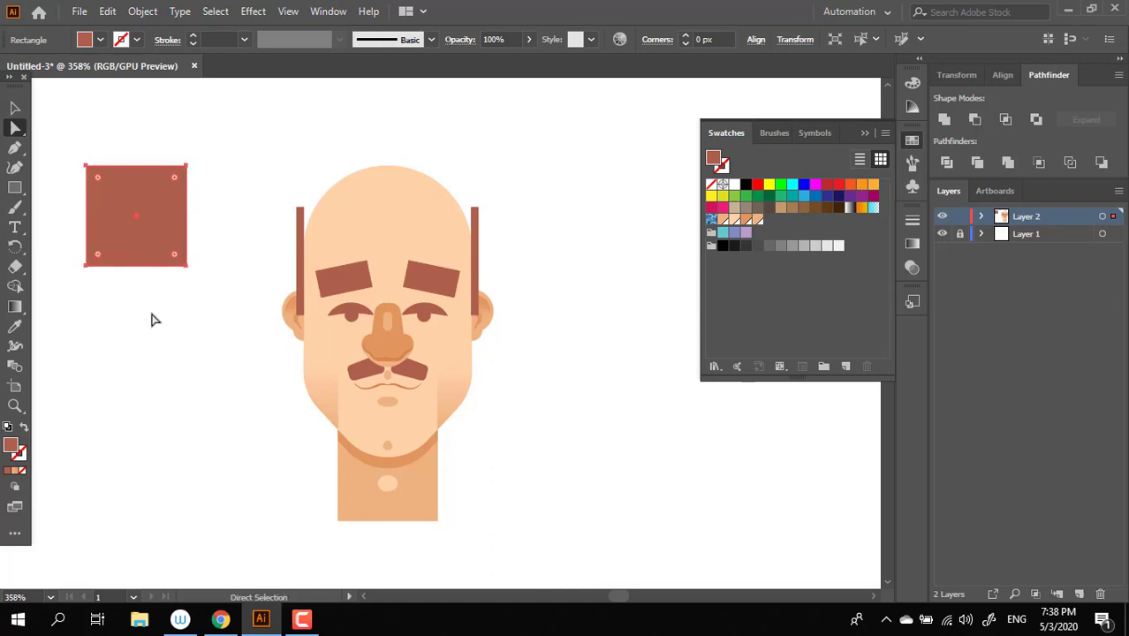
left_click(86, 264)
left_click_drag(96, 256, 207, 250)
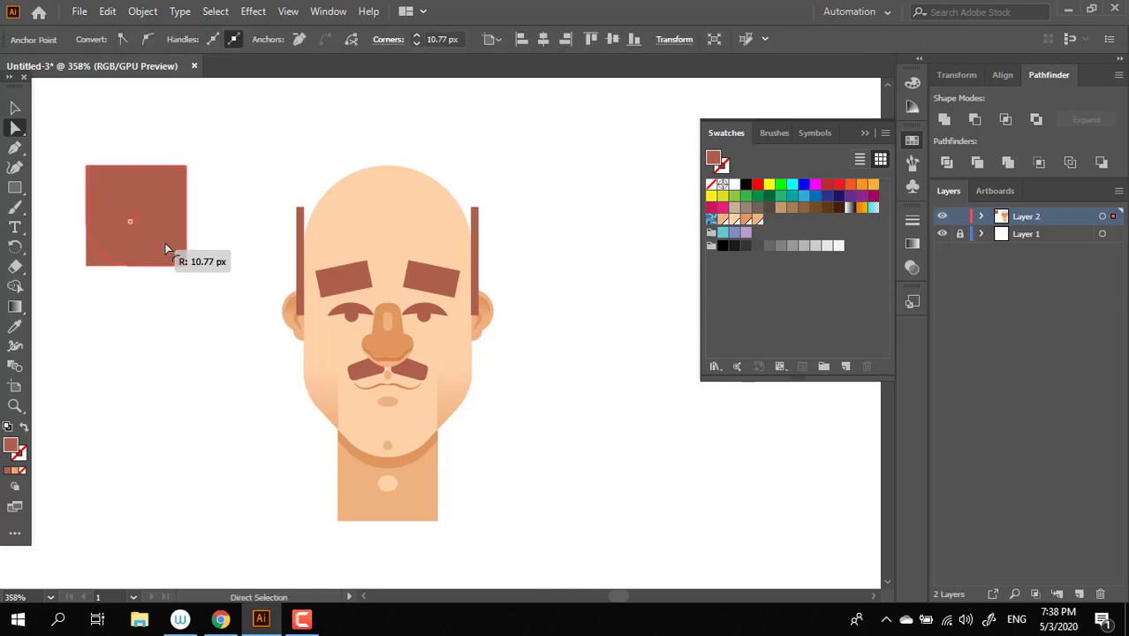
- Move the curved hair piece onto the top right of the head
left_click(13, 107)
left_click_drag(172, 193, 457, 192)
left_click(584, 279)
key("z")
scroll(537, 219, "up", 2)
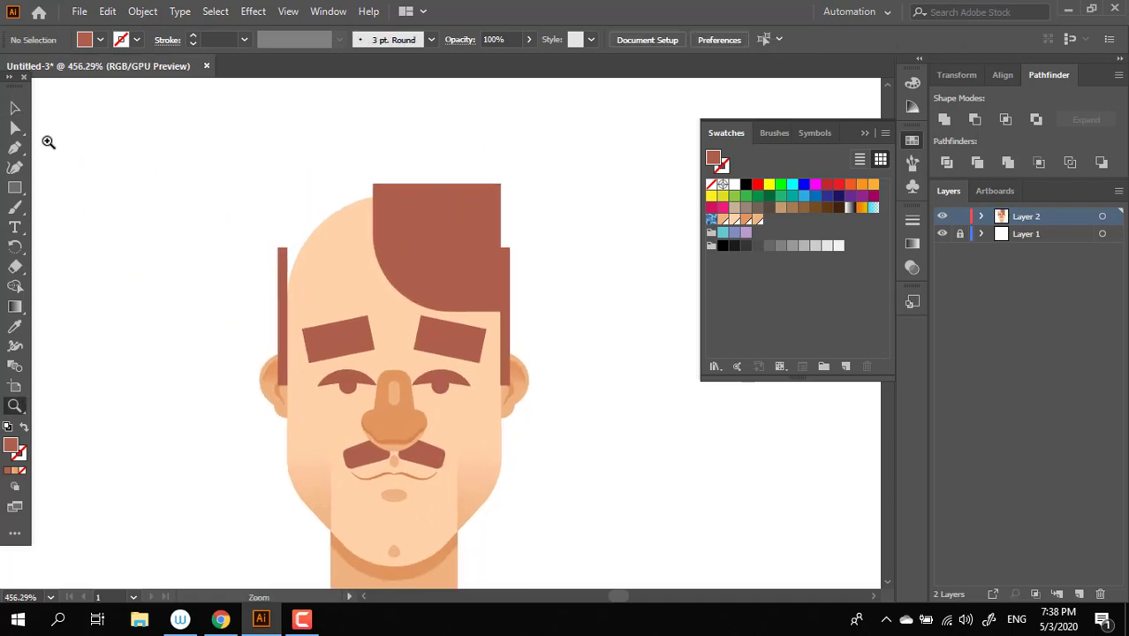
key("v")
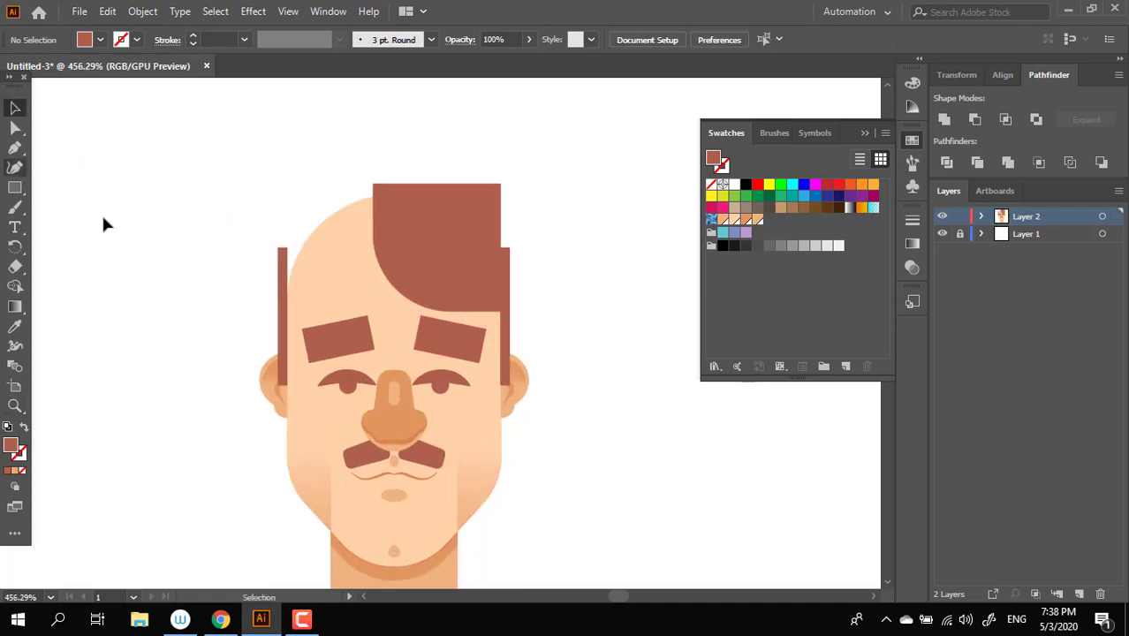
key("z")
scroll(343, 257, "down", 3)
- Draw a large brown rectangle over the head top and send it behind the face
scroll(137, 237, "up", 3)
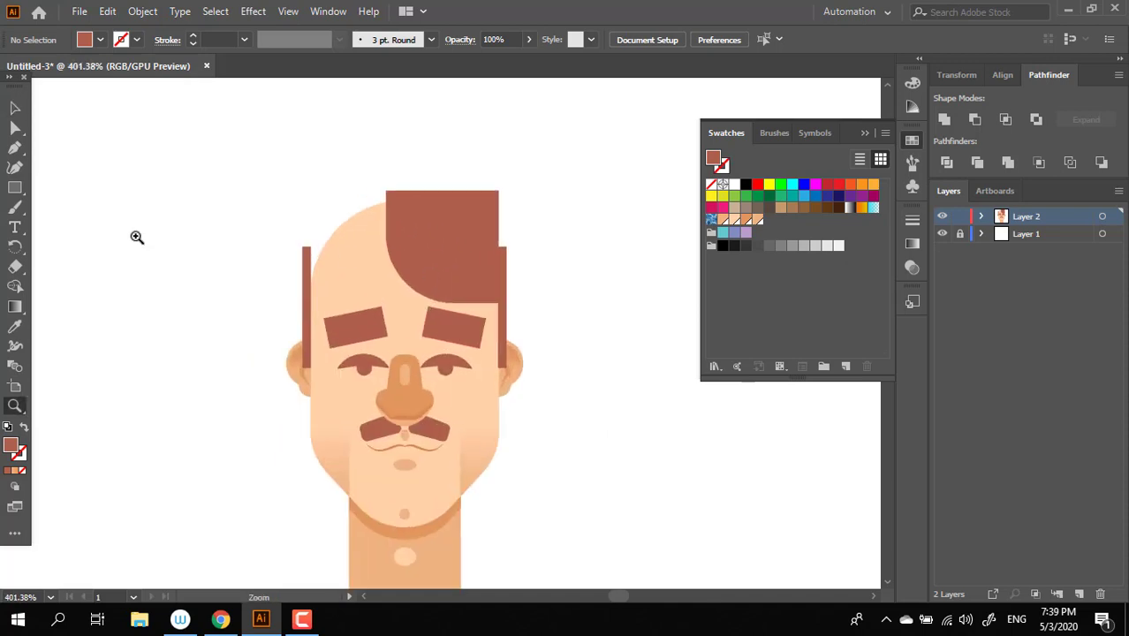
left_click_drag(298, 356, 510, 170)
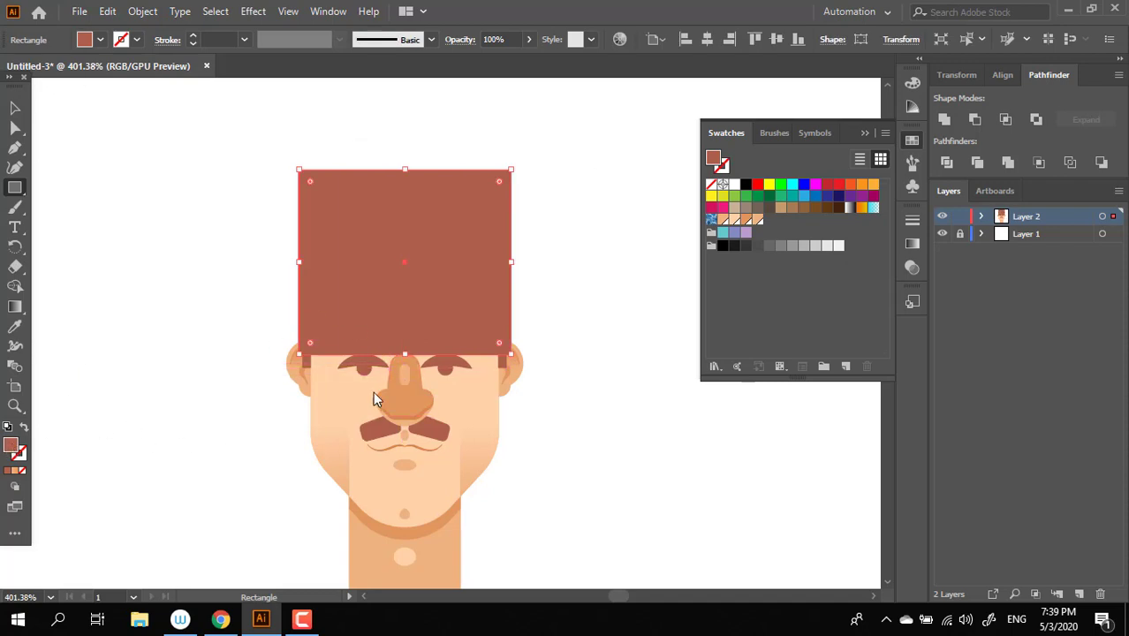
left_click(731, 232)
key("ctrl+shift+bracketleft")
- Round the hair block's top-left corner into a curve
key("z")
mouse_move(559, 192)
left_mouse_down()
mouse_move(472, 128)
mouse_move(465, 245)
left_mouse_up()
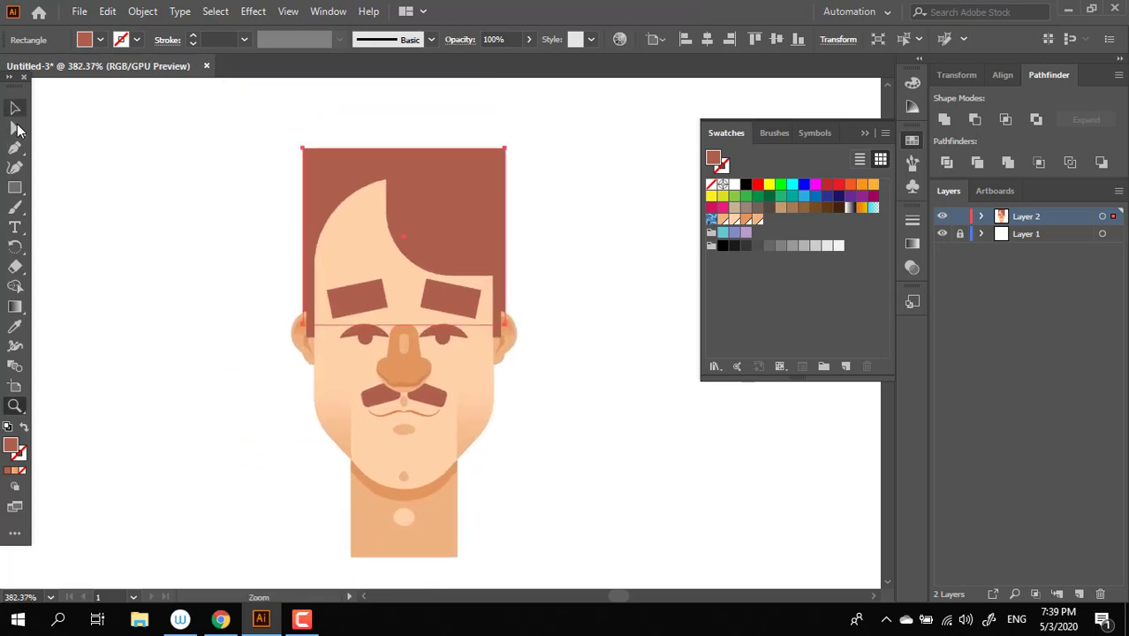
left_click(15, 148)
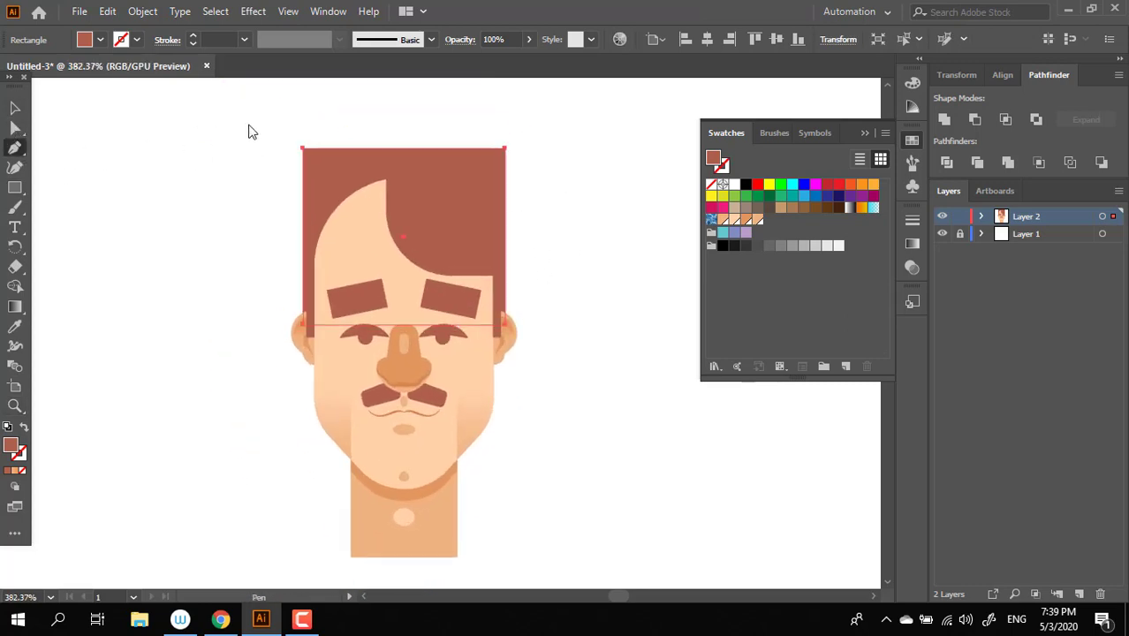
key("a")
mouse_move(248, 131)
left_mouse_down()
mouse_move(319, 164)
mouse_move(396, 240)
left_mouse_up()
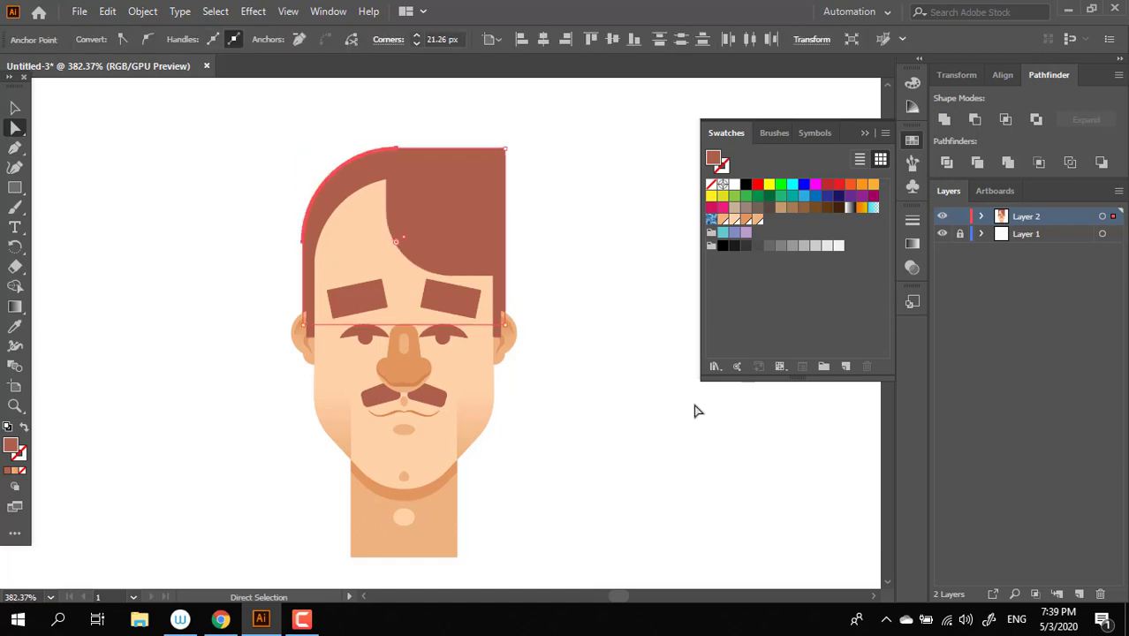
left_click(597, 285)
key("z")
scroll(574, 280, "down", 5)
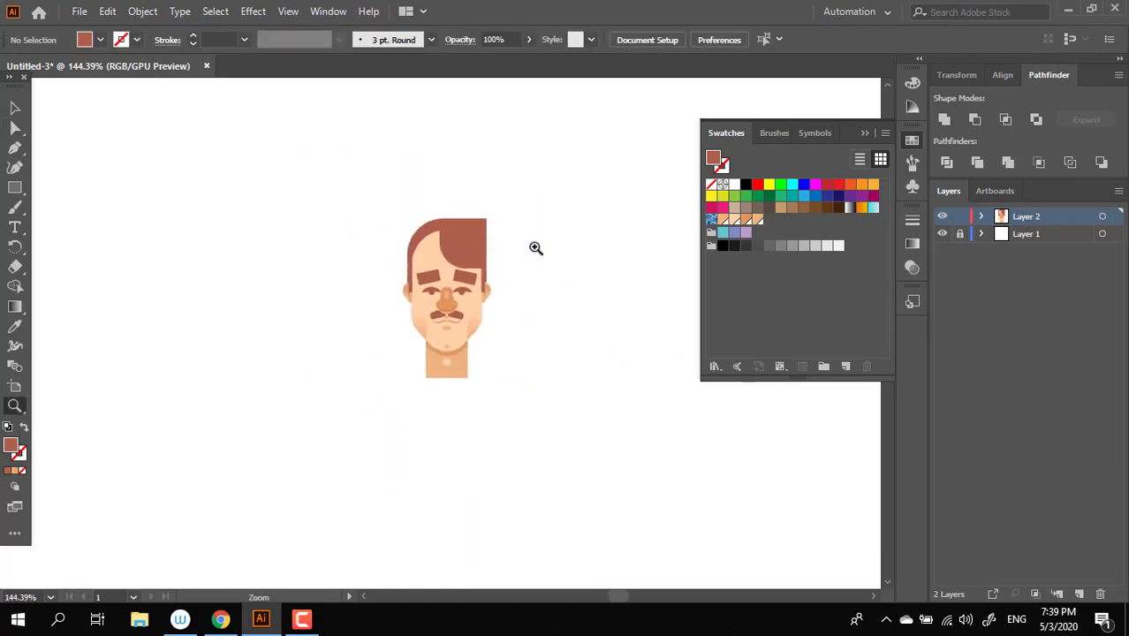
- Round the main hair's top corner into a dome-like arc
scroll(538, 345, "up", 6)
scroll(377, 308, "up", 1)
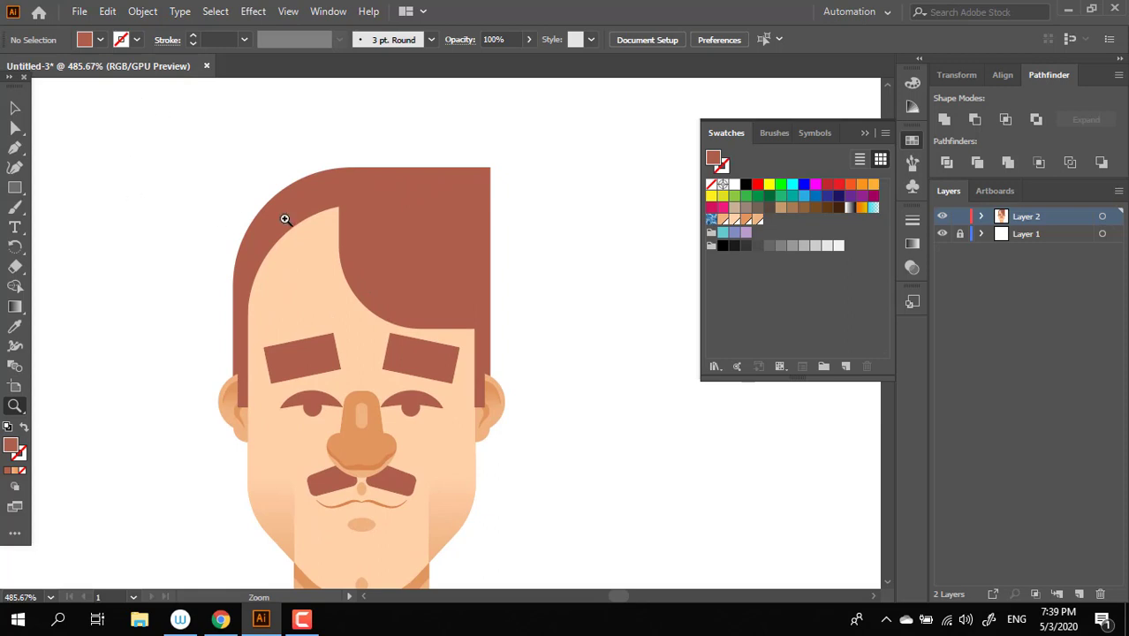
left_click(14, 129)
left_click_drag(481, 155, 491, 301)
key("z")
scroll(389, 219, "down", 7)
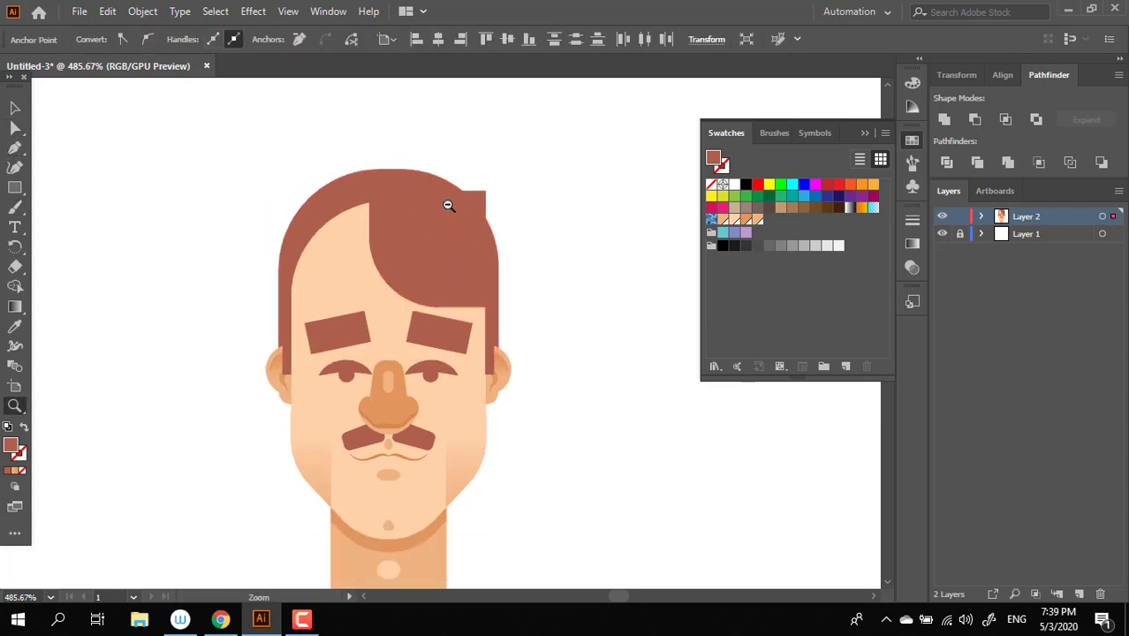
scroll(584, 260, "up", 5)
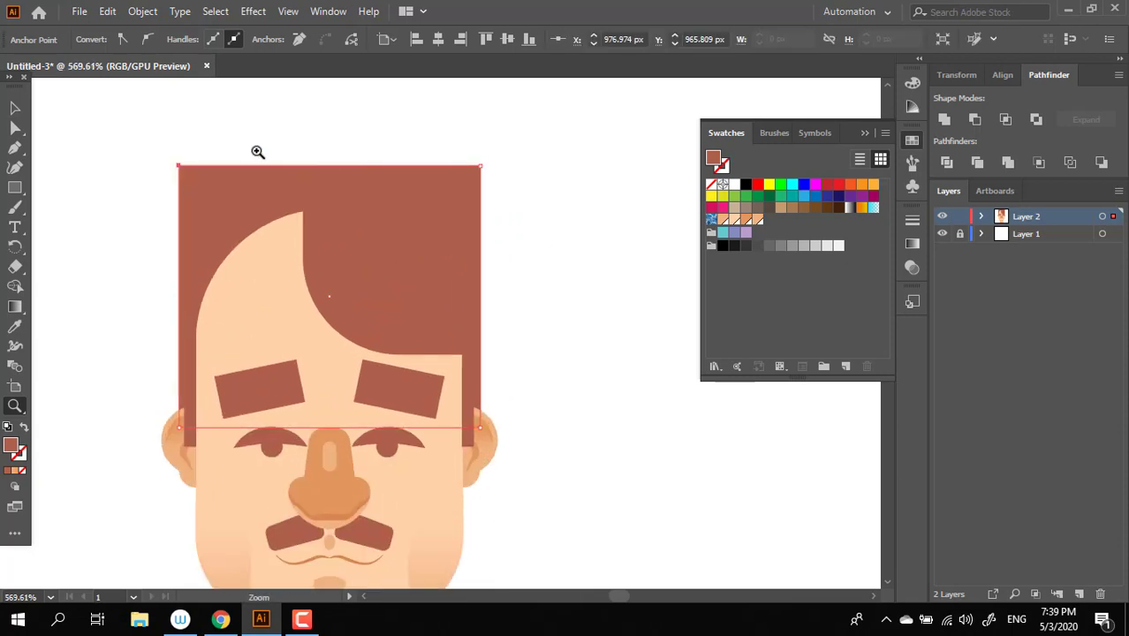
left_click(16, 131)
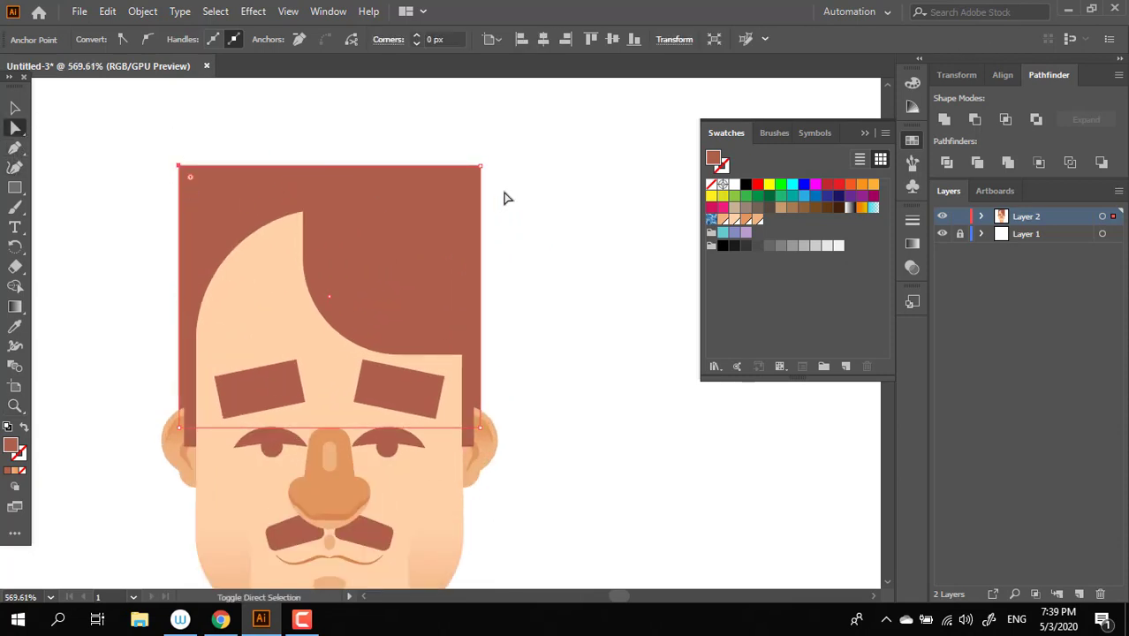
left_click_drag(469, 181, 383, 427)
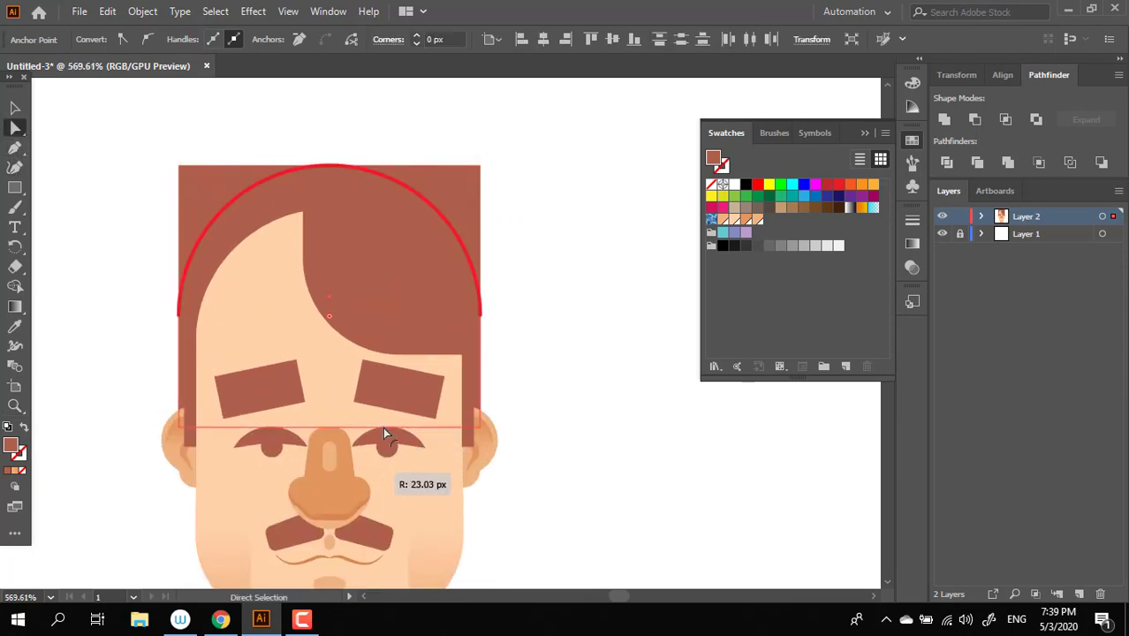
key("z")
scroll(351, 295, "down", 3)
scroll(467, 335, "up", 2)
- Round the top corner of the smaller hair piece
left_click(15, 107)
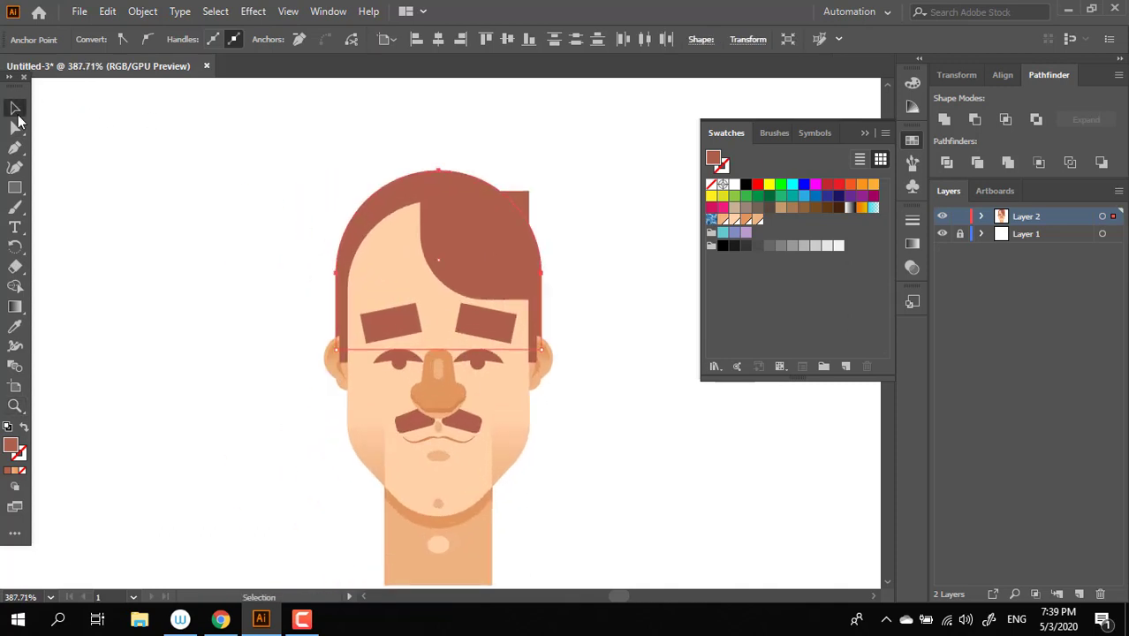
left_click(528, 239)
key("z")
scroll(479, 252, "up", 2)
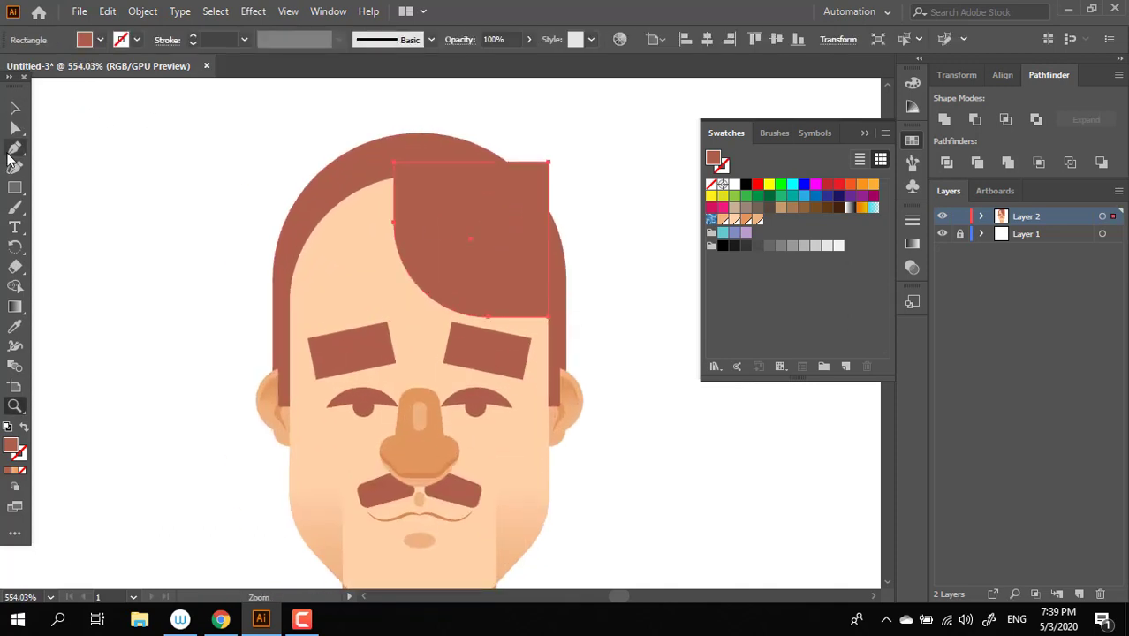
left_click(15, 130)
left_click_drag(545, 154, 481, 259)
key("z")
scroll(589, 247, "down", 2)
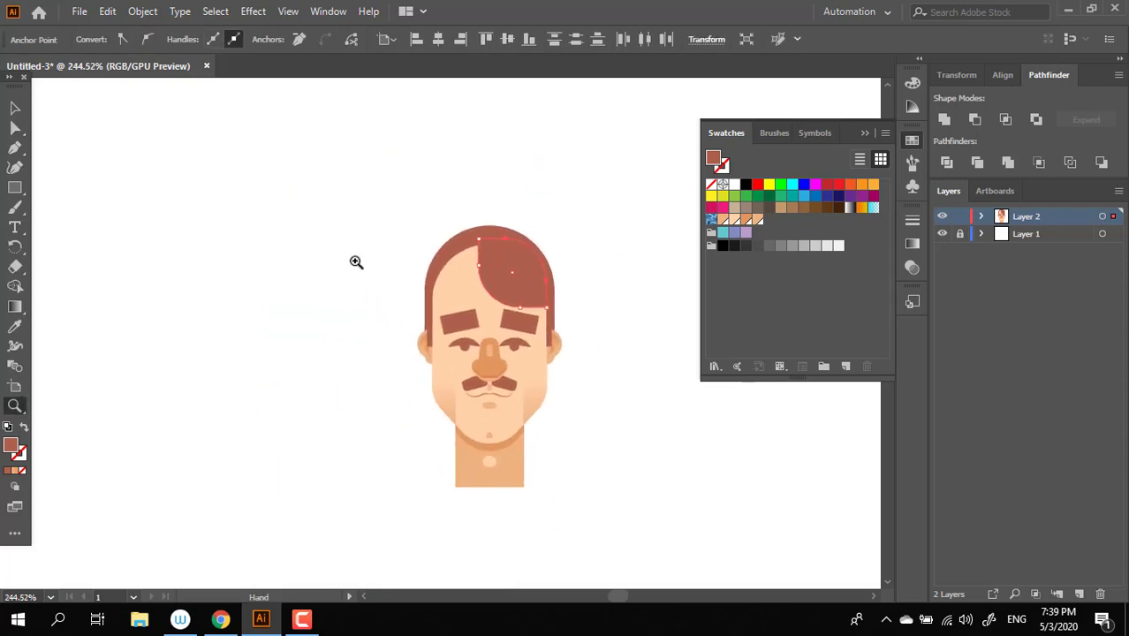
scroll(373, 219, "up", 2)
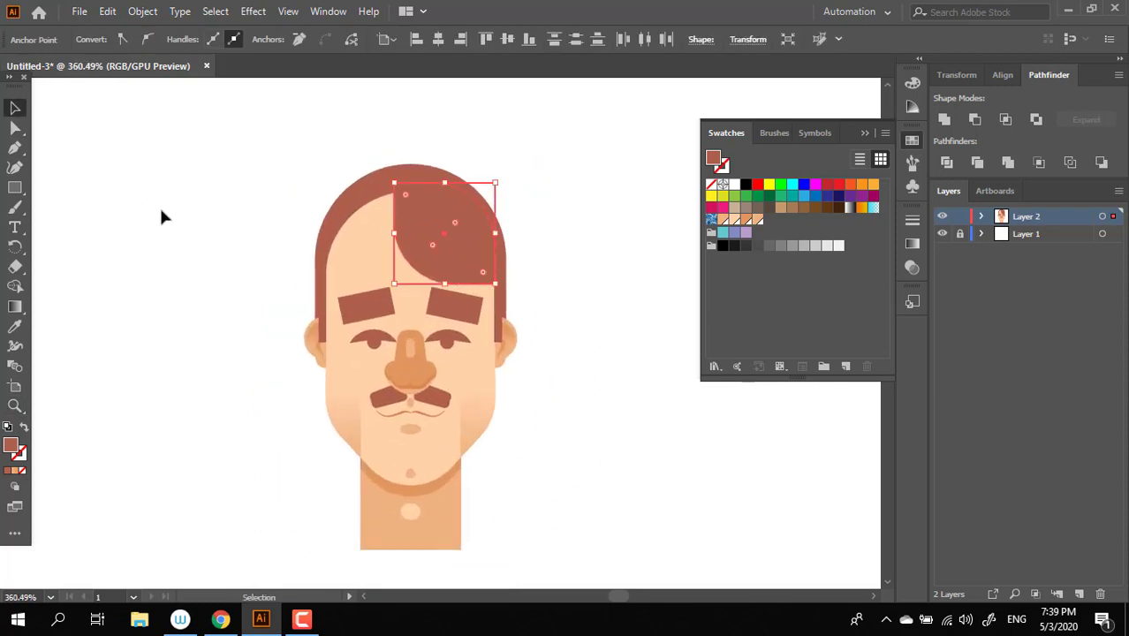
- Shrink, tilt and move the fringe piece up into the hairline
key("ctrl+shift+a")
scroll(349, 202, "up", 2)
mouse_move(345, 210)
left_mouse_down()
mouse_move(521, 316)
mouse_move(488, 294)
mouse_move(498, 295)
mouse_move(461, 314)
left_mouse_up()
key("ctrl+z")
left_click(944, 121)
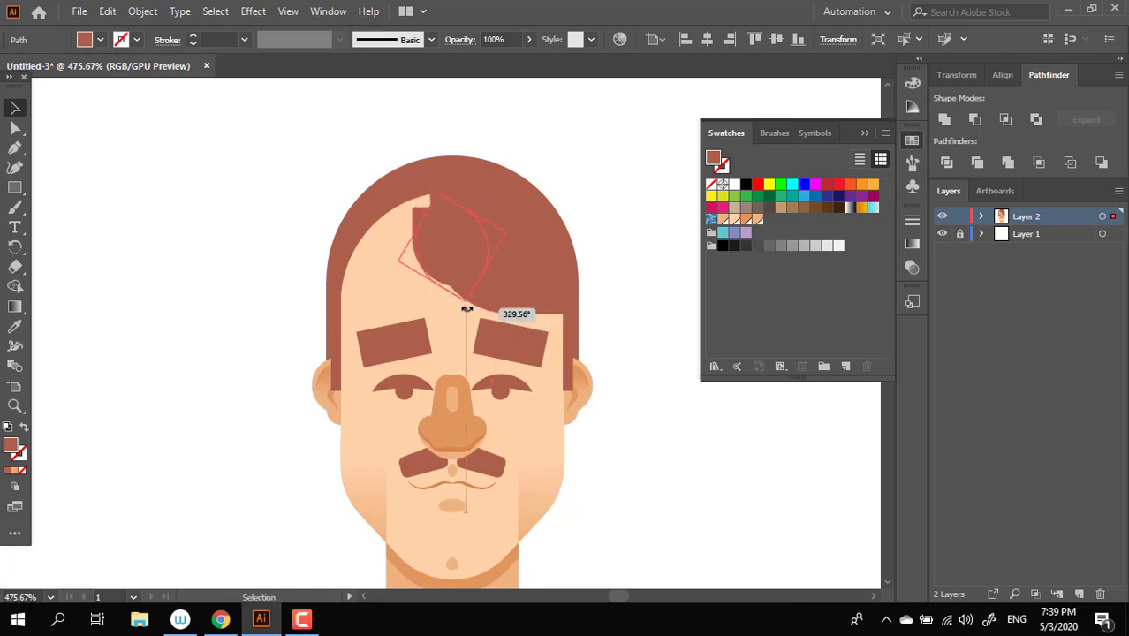
left_click_drag(456, 238, 423, 221)
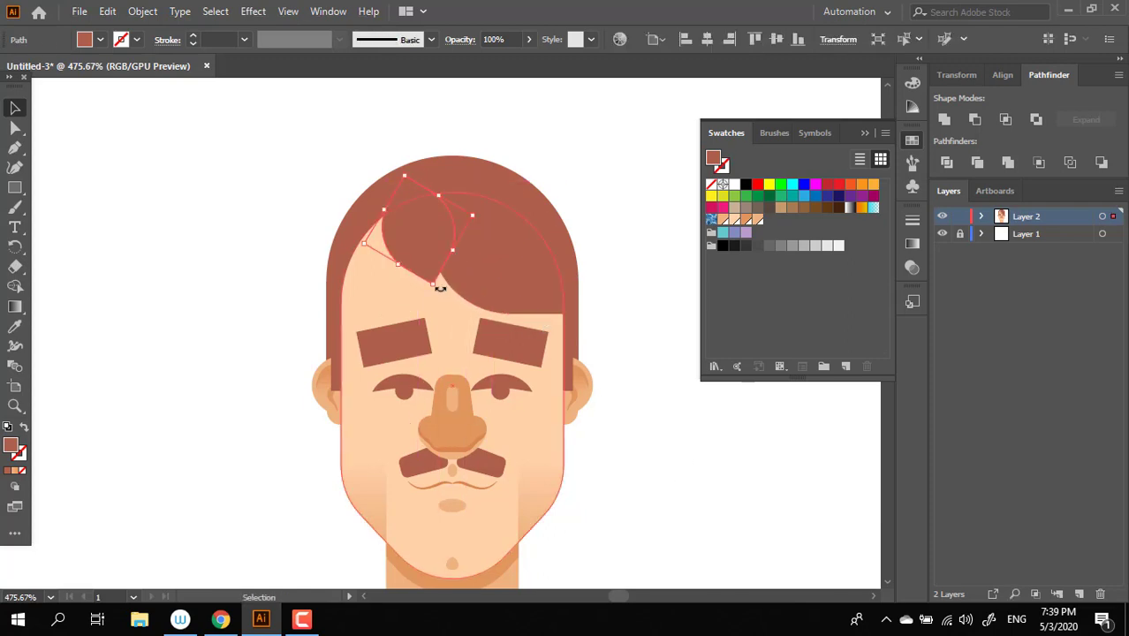
left_click_drag(438, 291, 416, 297)
left_click(618, 394)
- Unite the fringe piece with the main hair shape using Pathfinder
key("z")
left_click_drag(617, 394, 453, 378)
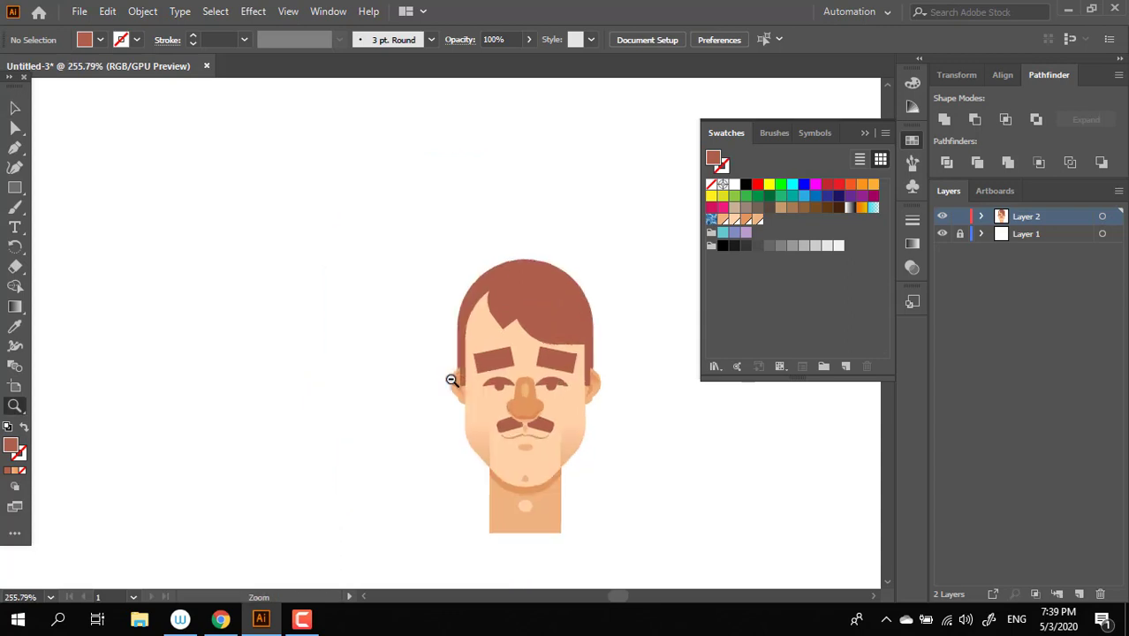
mouse_move(577, 406)
left_mouse_down()
mouse_move(510, 291)
mouse_move(464, 353)
left_mouse_up()
scroll(504, 366, "up", 3)
scroll(487, 273, "up", 2)
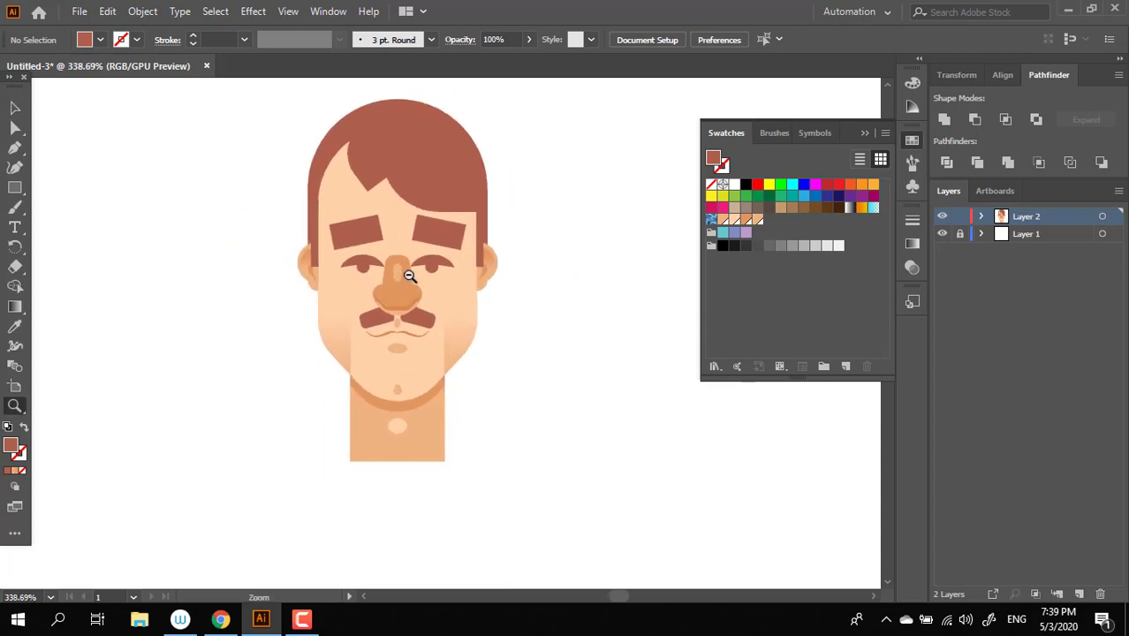
scroll(94, 130, "up", 1)
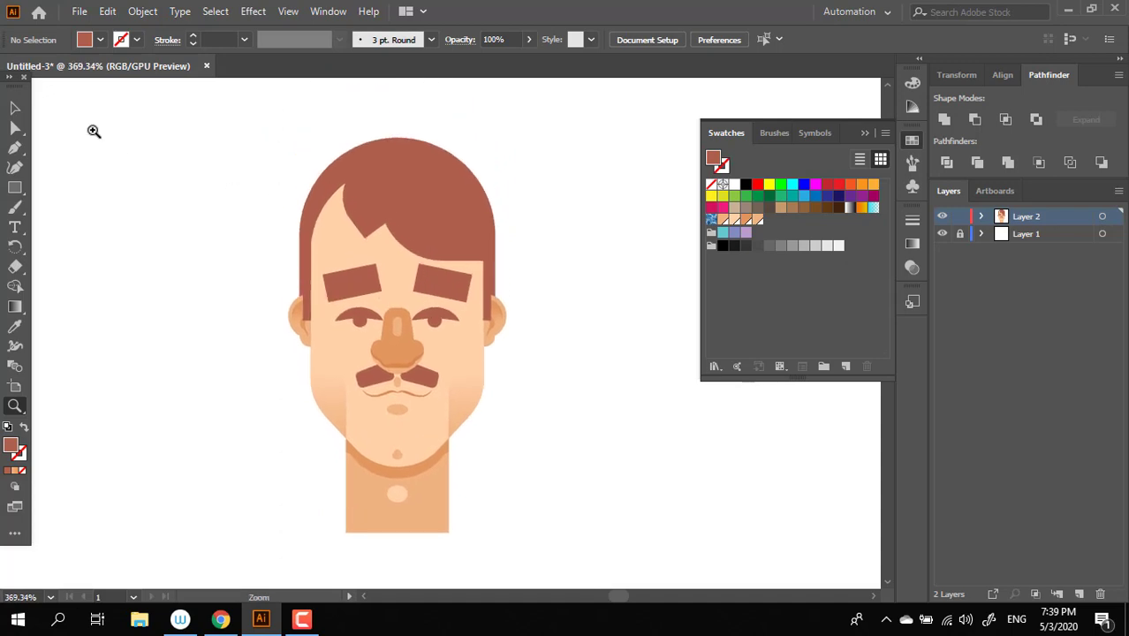
left_click(19, 110)
left_click(313, 197)
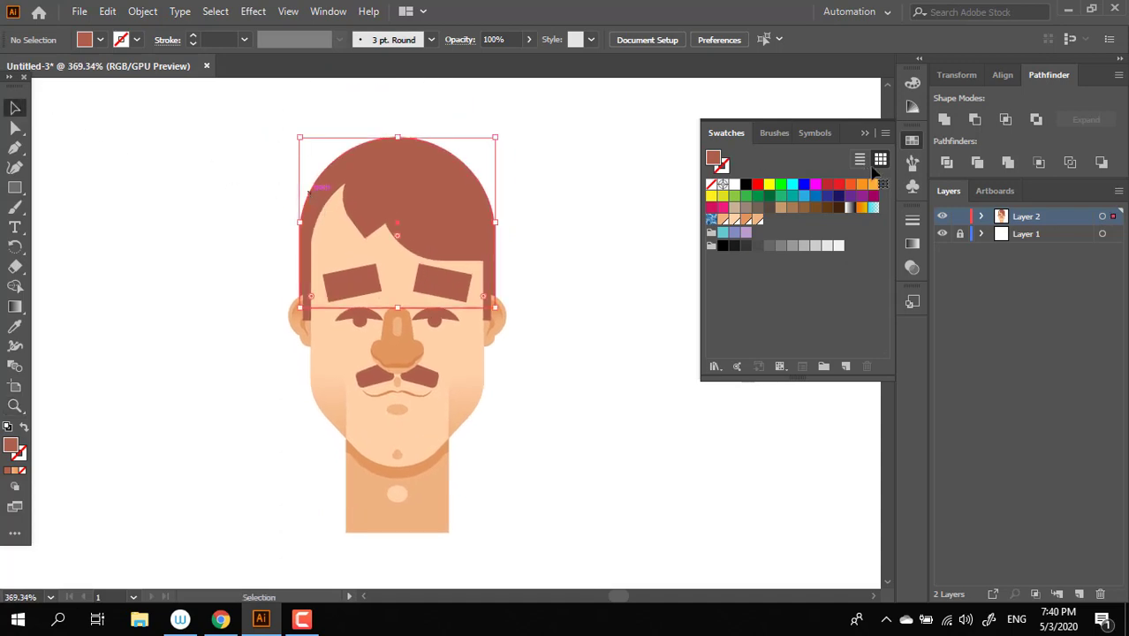
left_click(943, 121)
left_click(453, 220)
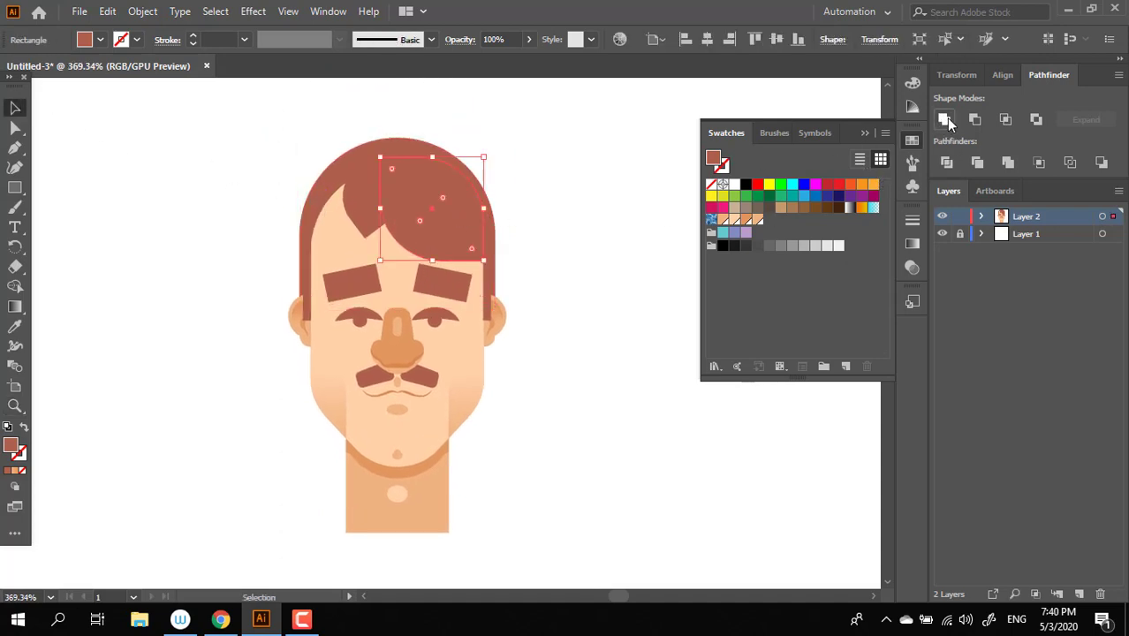
left_click(544, 440)
- Round both sideburns' bottom corners slightly, to about 1.77 px
key("z")
scroll(486, 340, "up", 5)
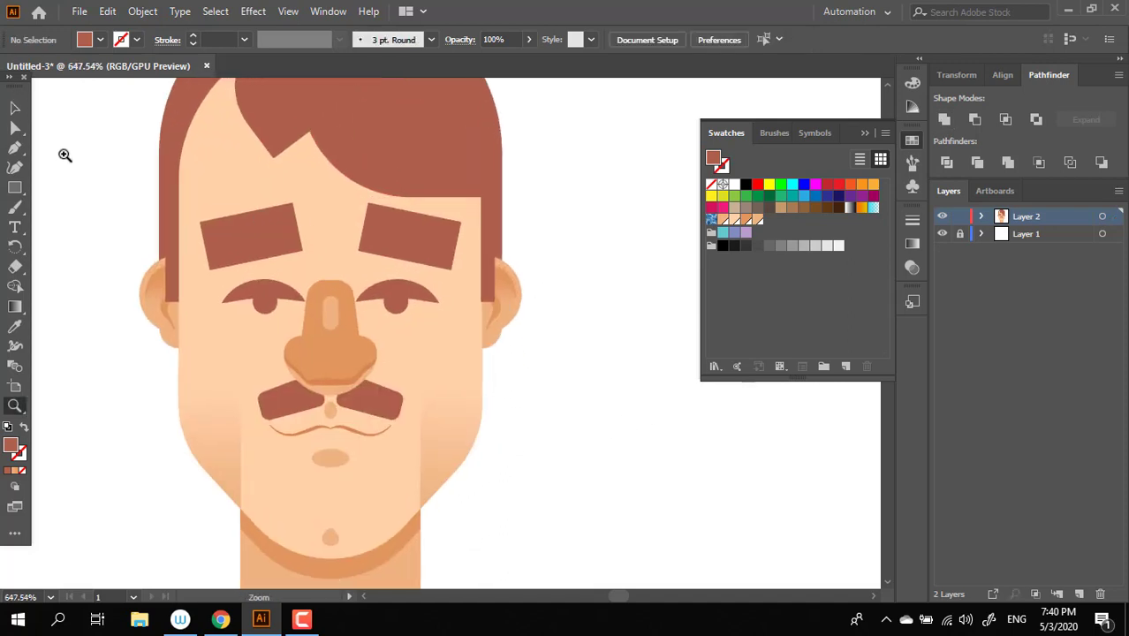
key("a")
left_click(169, 307)
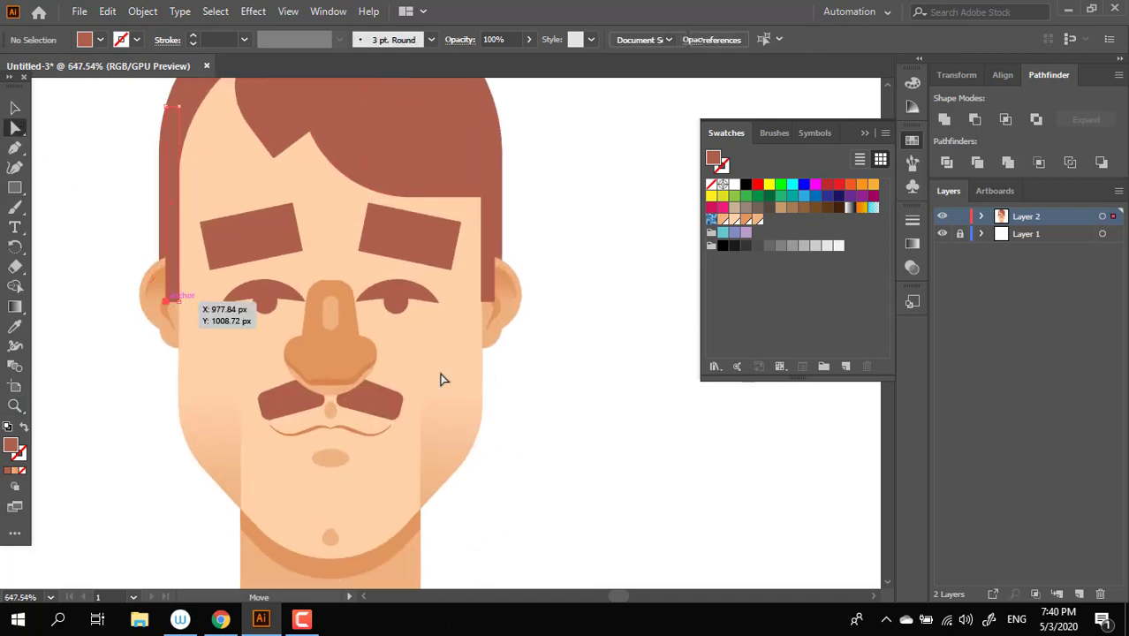
left_click(495, 306, "shift")
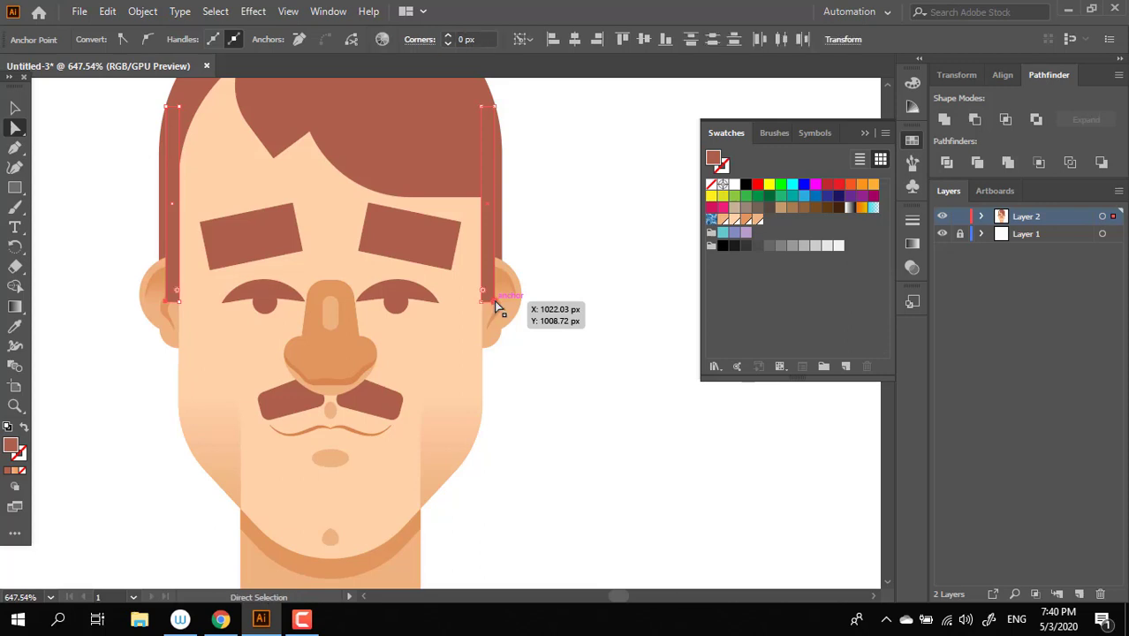
left_click_drag(484, 287, 461, 251)
left_click(570, 362)
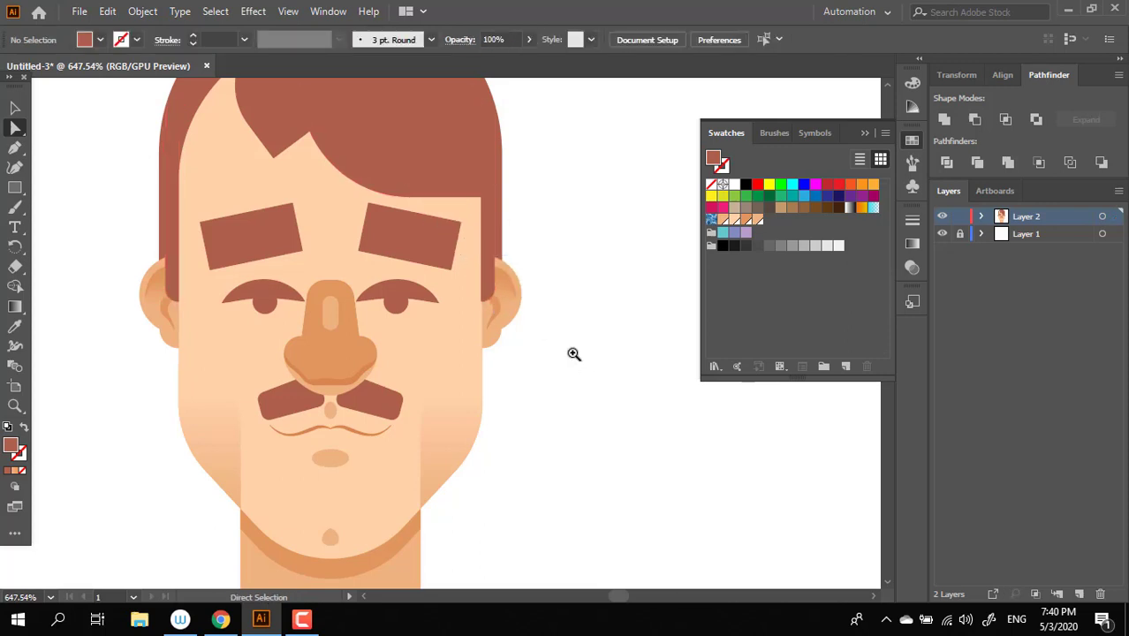
key("z")
mouse_move(575, 354)
left_mouse_down()
mouse_move(385, 404)
mouse_move(491, 448)
left_mouse_up()
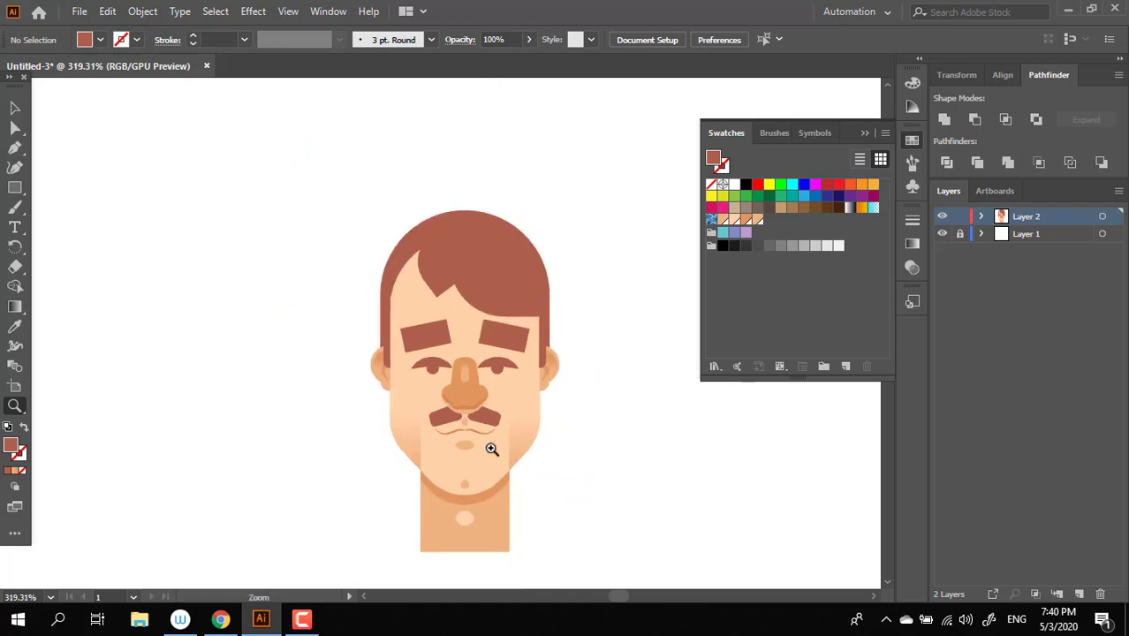
left_click_drag(537, 414, 472, 268)
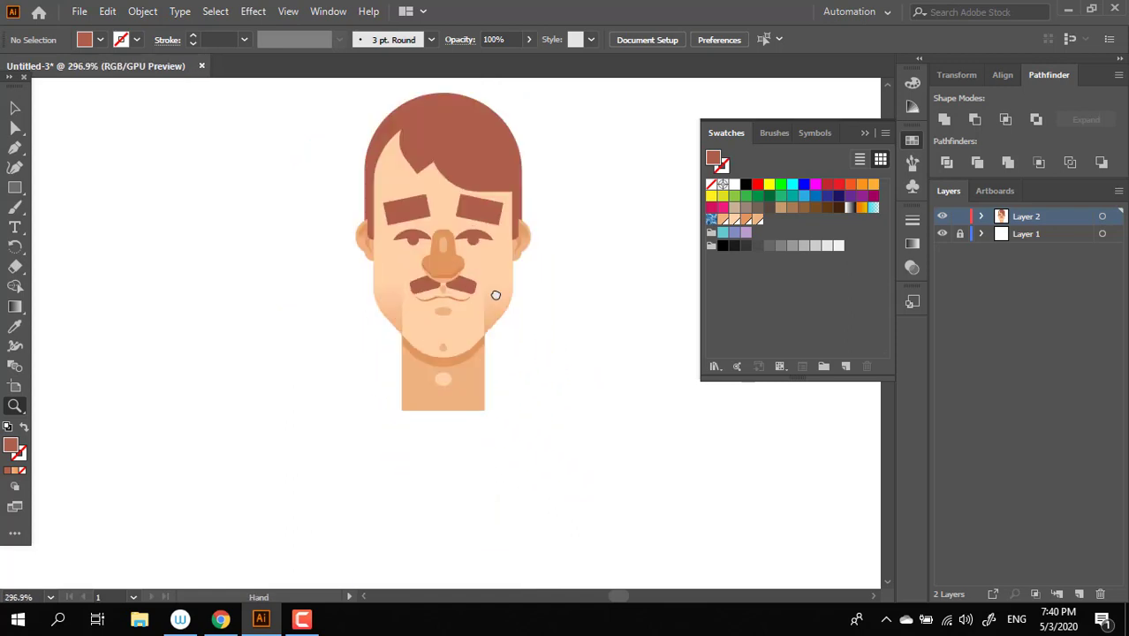
mouse_move(467, 209)
left_mouse_down()
mouse_move(483, 264)
mouse_move(529, 259)
mouse_move(373, 235)
mouse_move(590, 311)
left_mouse_up()
left_click(15, 187)
left_click_drag(364, 240, 423, 269)
left_click(15, 327)
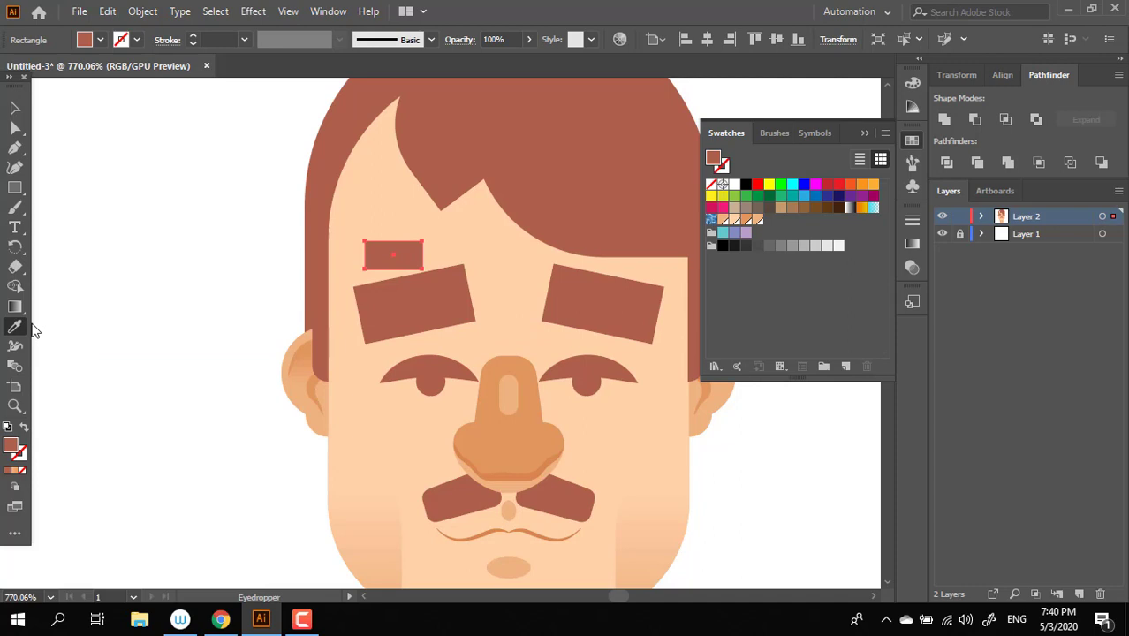
left_click(506, 388)
scroll(424, 300, "up", 2)
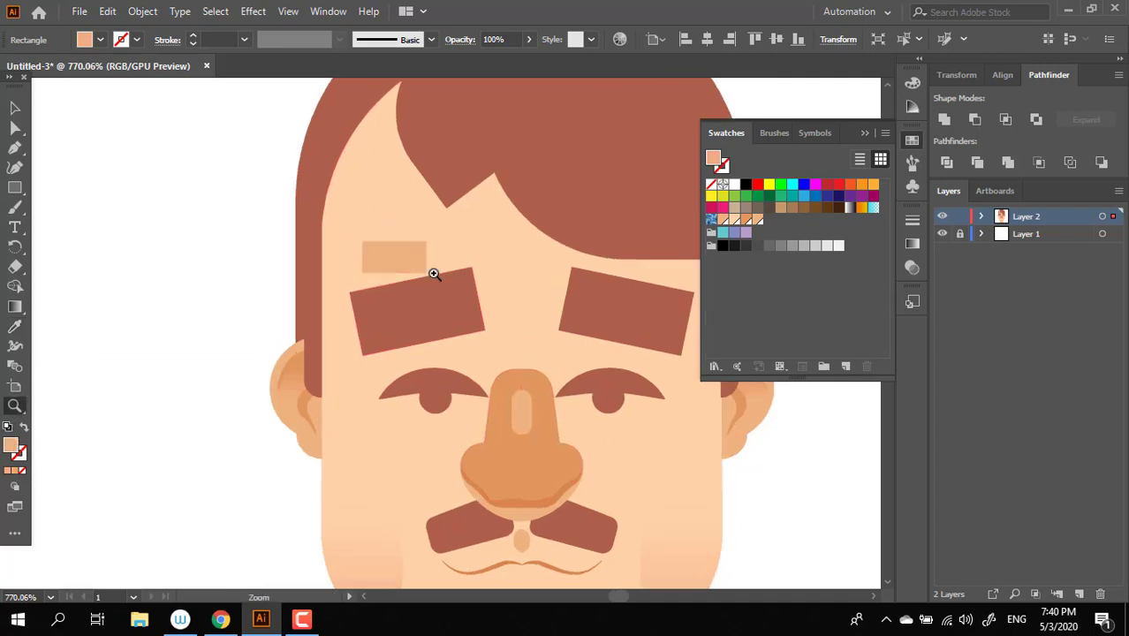
left_click(15, 128)
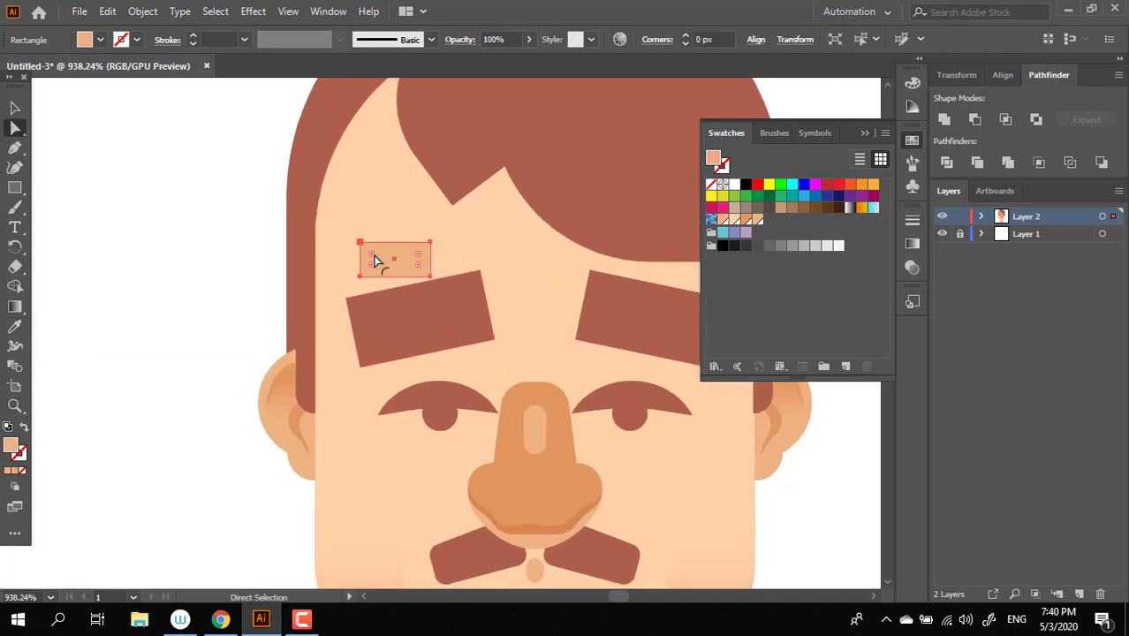
left_click_drag(372, 257, 441, 278)
double_click(13, 446)
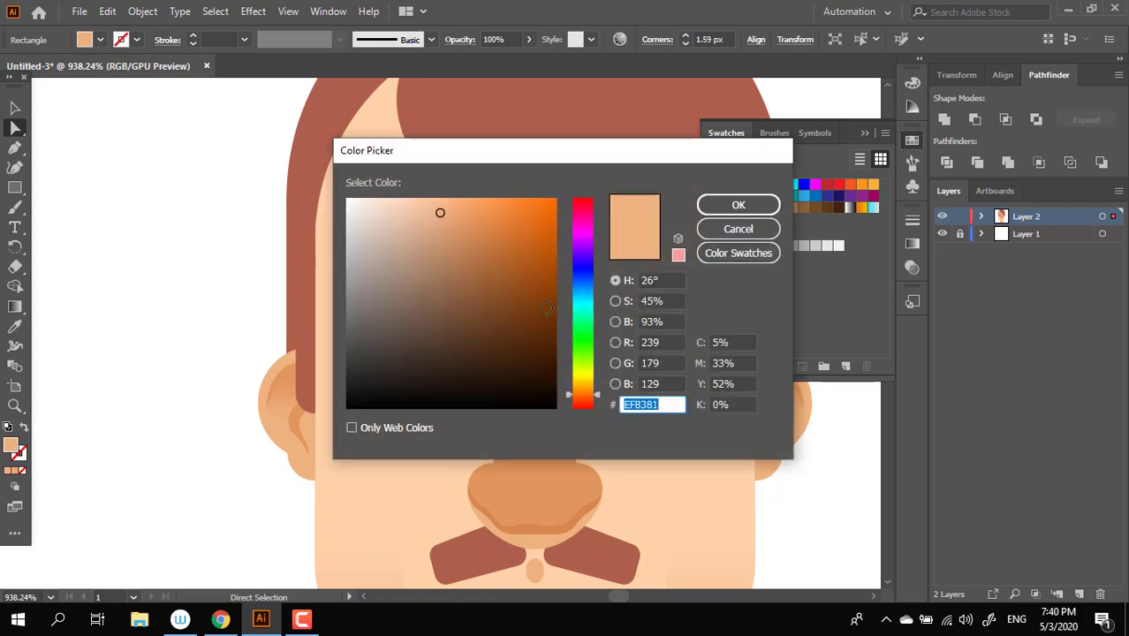
left_click(403, 197)
key("Return")
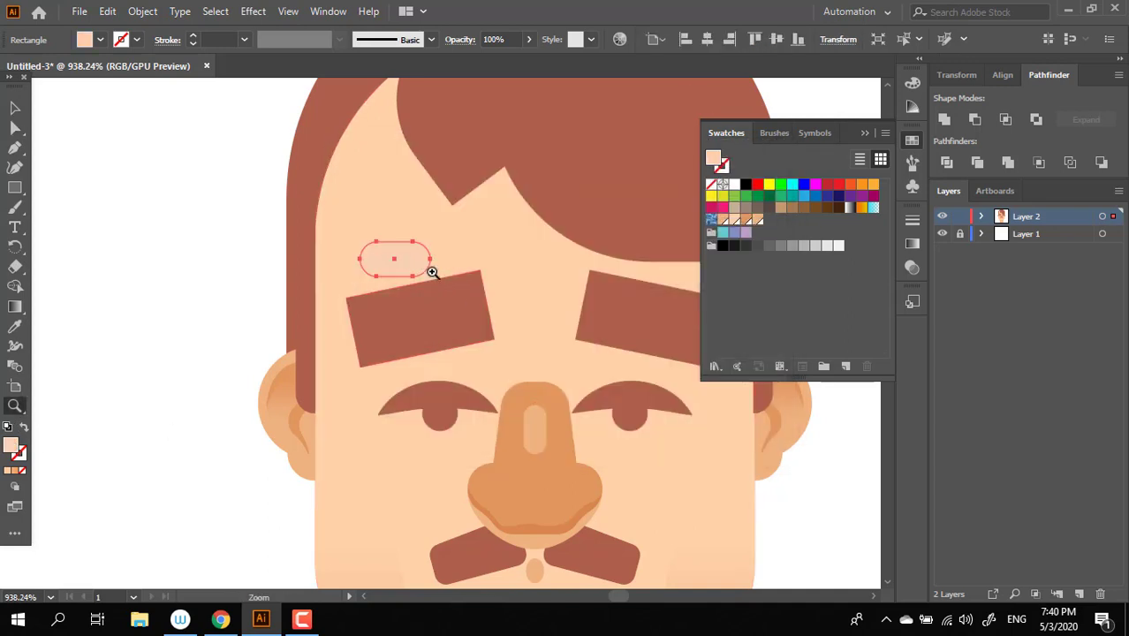
key("z")
left_click(416, 258)
left_click(15, 327)
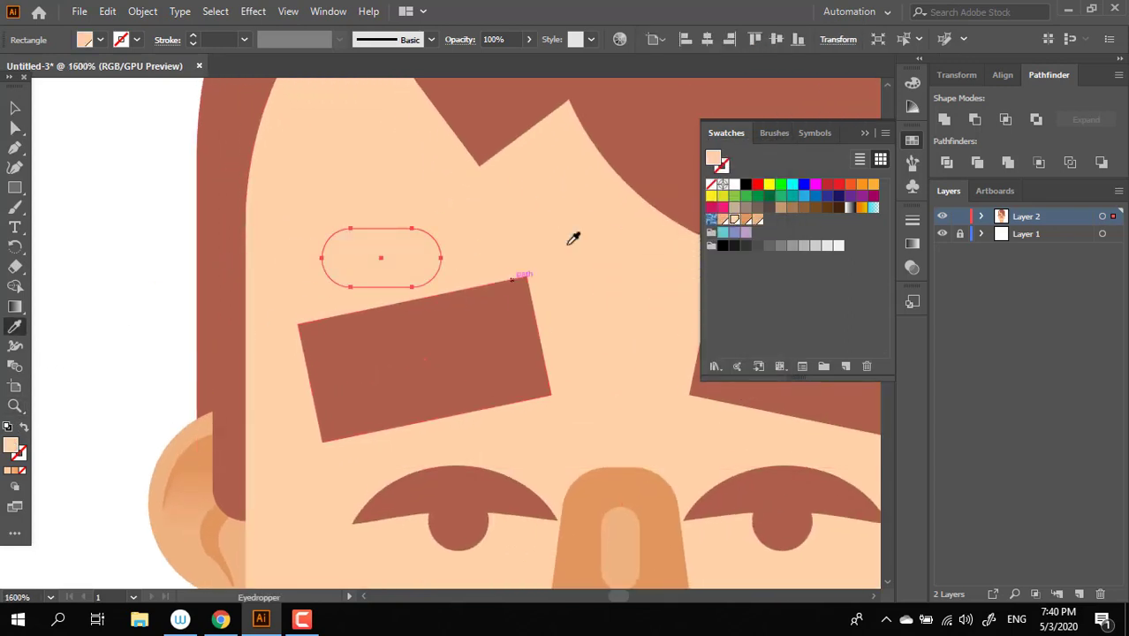
double_click(12, 447)
left_click(395, 196)
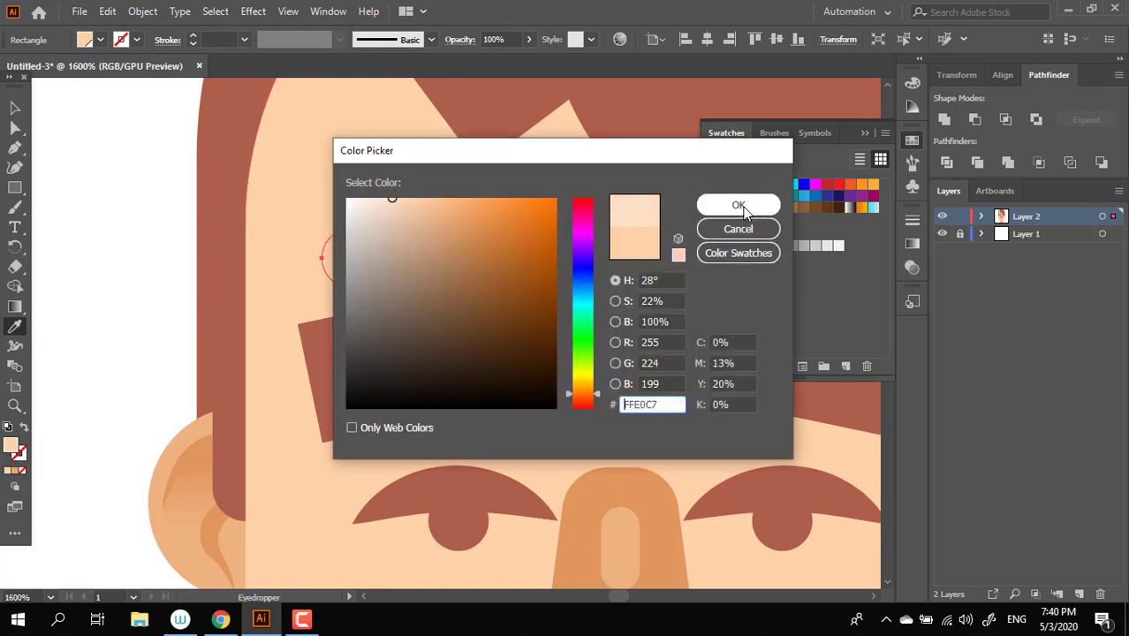
left_click(736, 202)
left_click(16, 109)
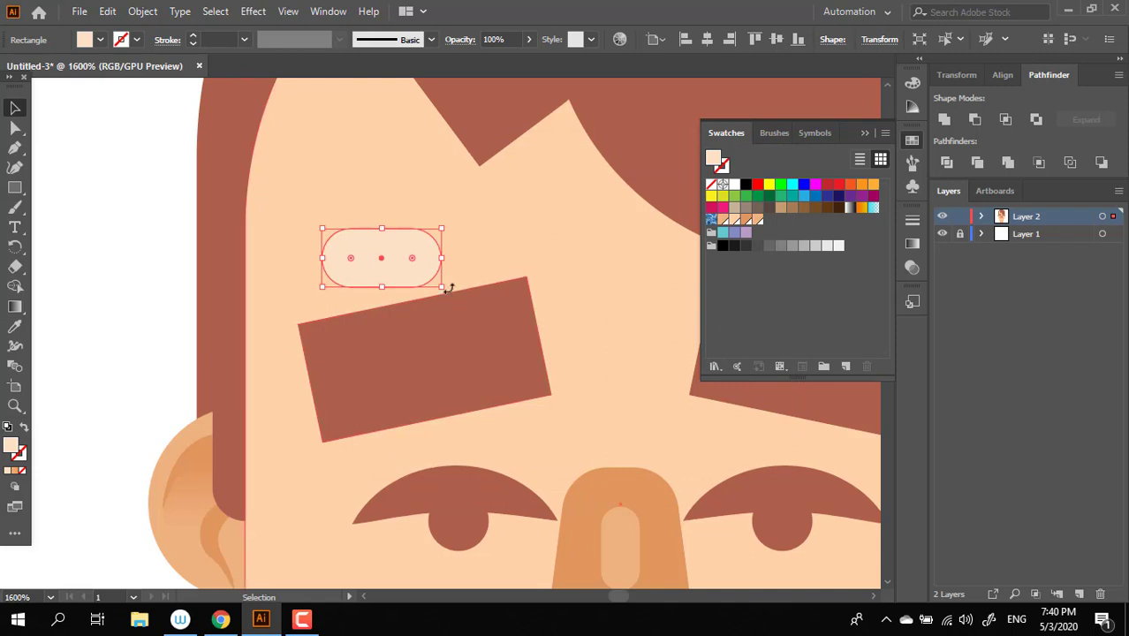
left_click_drag(449, 289, 477, 240)
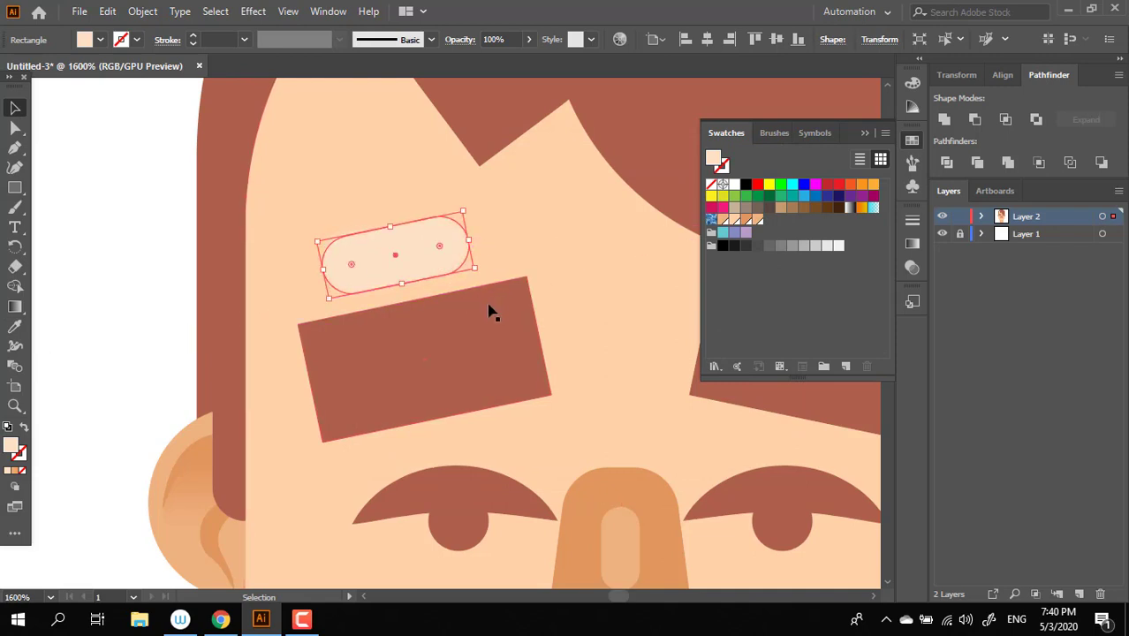
left_click(16, 149)
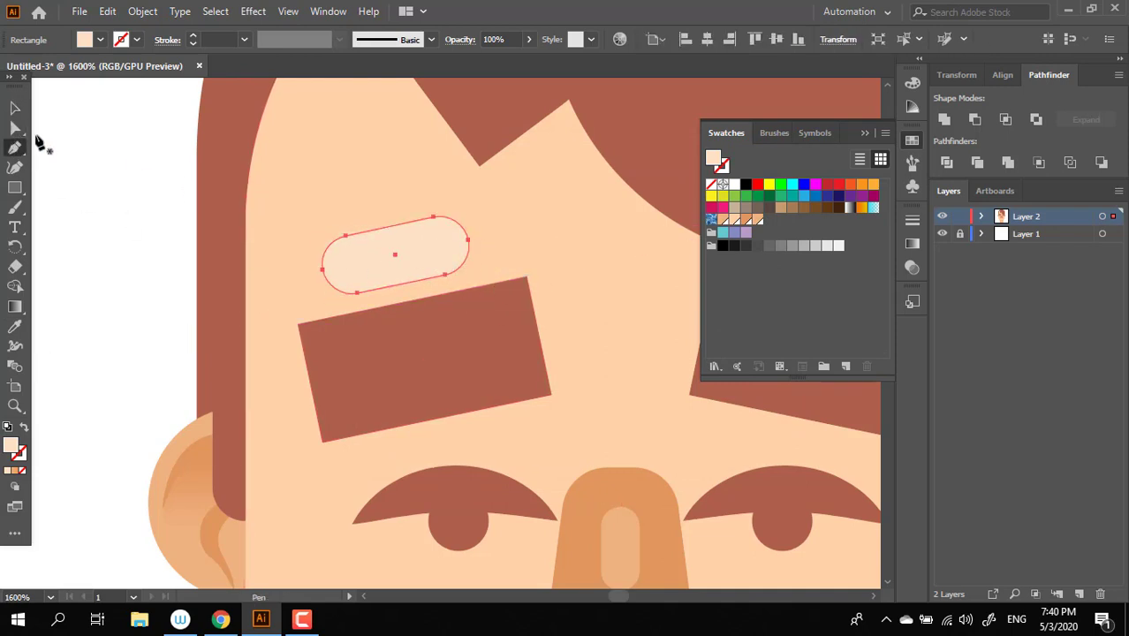
left_click(15, 128)
left_click_drag(350, 267, 137, 318)
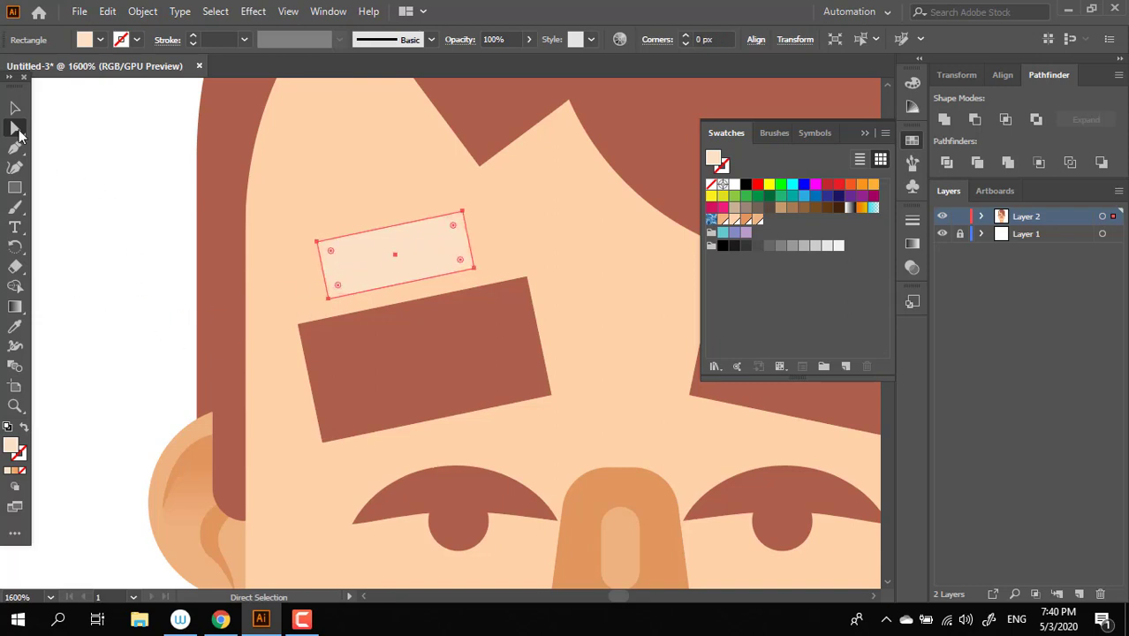
left_click(15, 108)
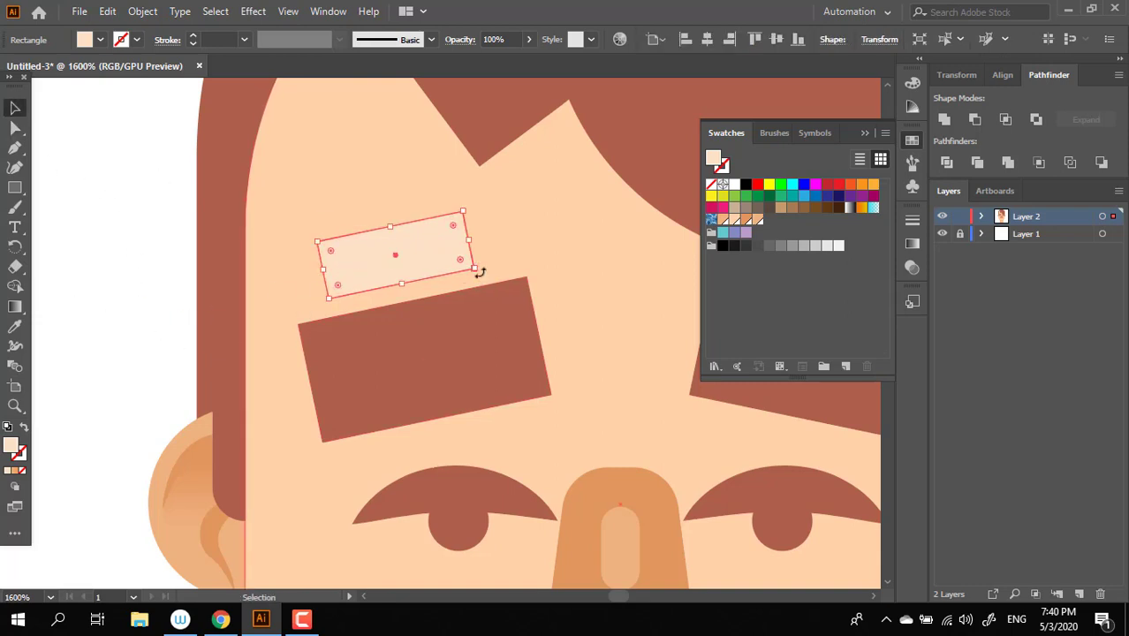
mouse_move(480, 273)
left_mouse_down()
mouse_move(422, 181)
mouse_move(411, 274)
left_mouse_up()
key("Delete")
- Draw a small rectangle on the forehead and round it into a pill
left_click(15, 187)
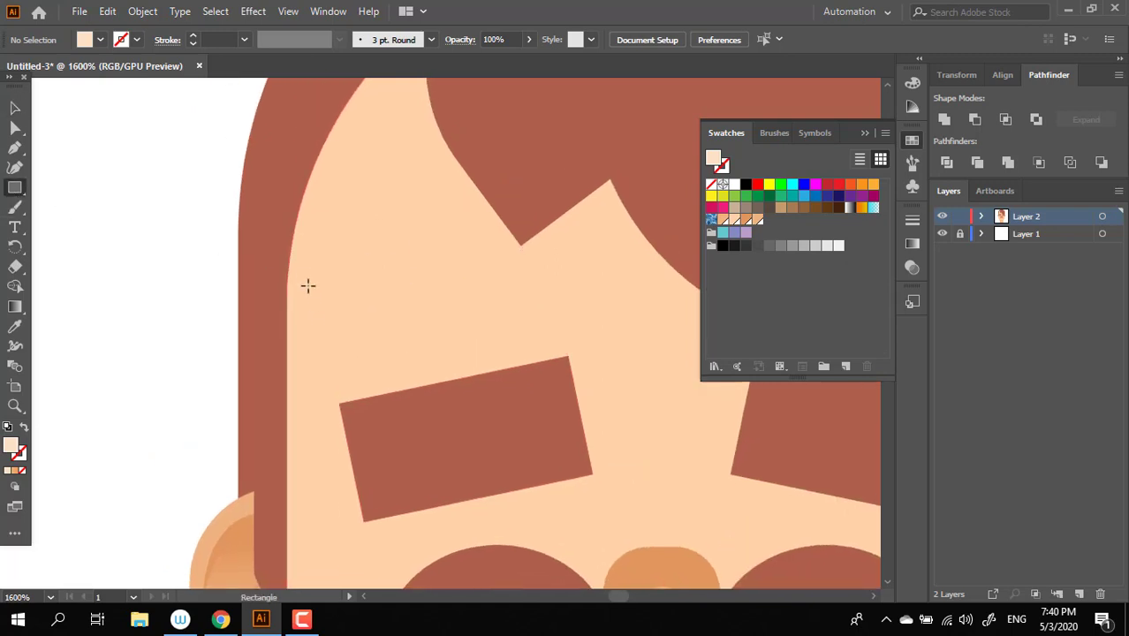
left_click_drag(307, 278, 349, 377)
left_click(15, 128)
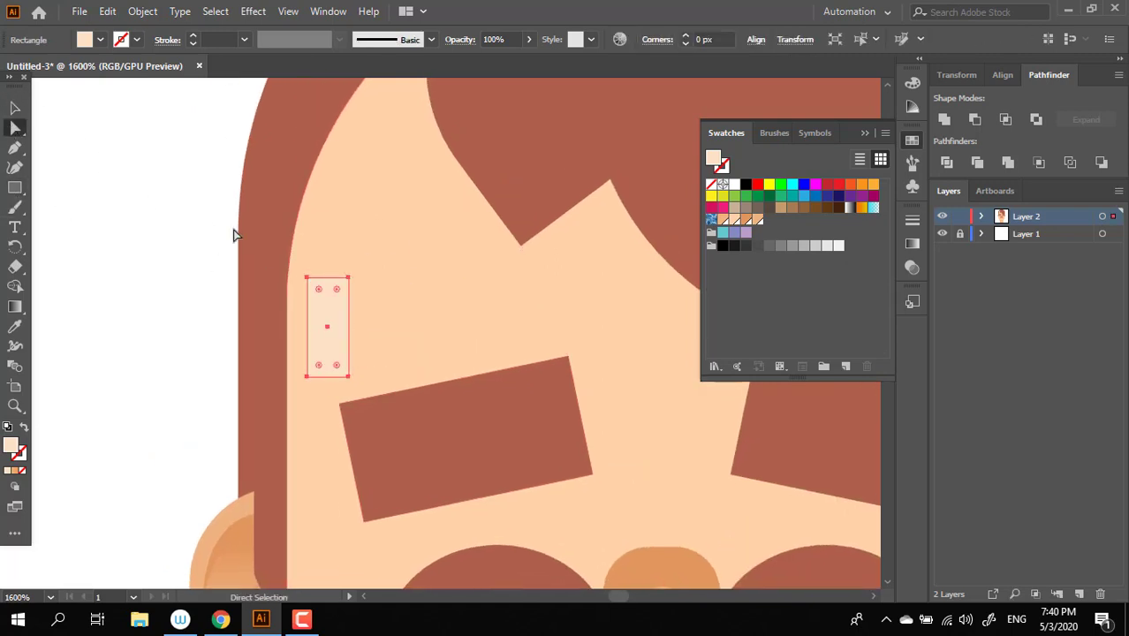
left_click_drag(322, 297, 329, 311)
key("z")
mouse_move(429, 300)
left_mouse_down()
mouse_move(403, 360)
mouse_move(127, 235)
left_mouse_up()
- Nudge the pill highlight up and right on the forehead
left_click(15, 108)
key("ctrl+plus")
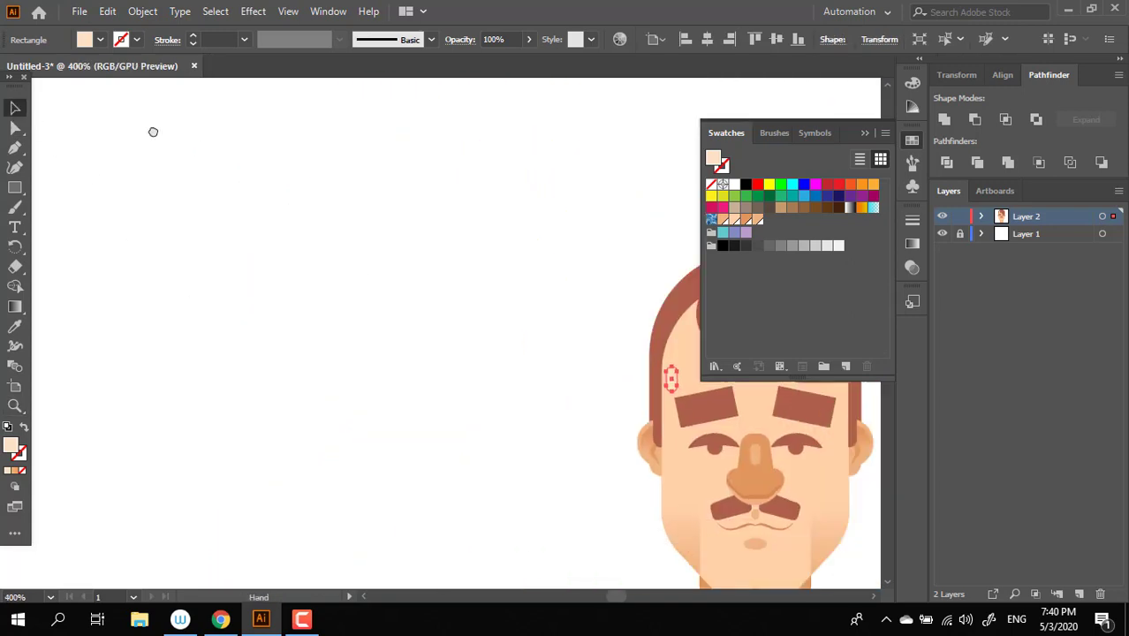
left_click(206, 262)
key("z")
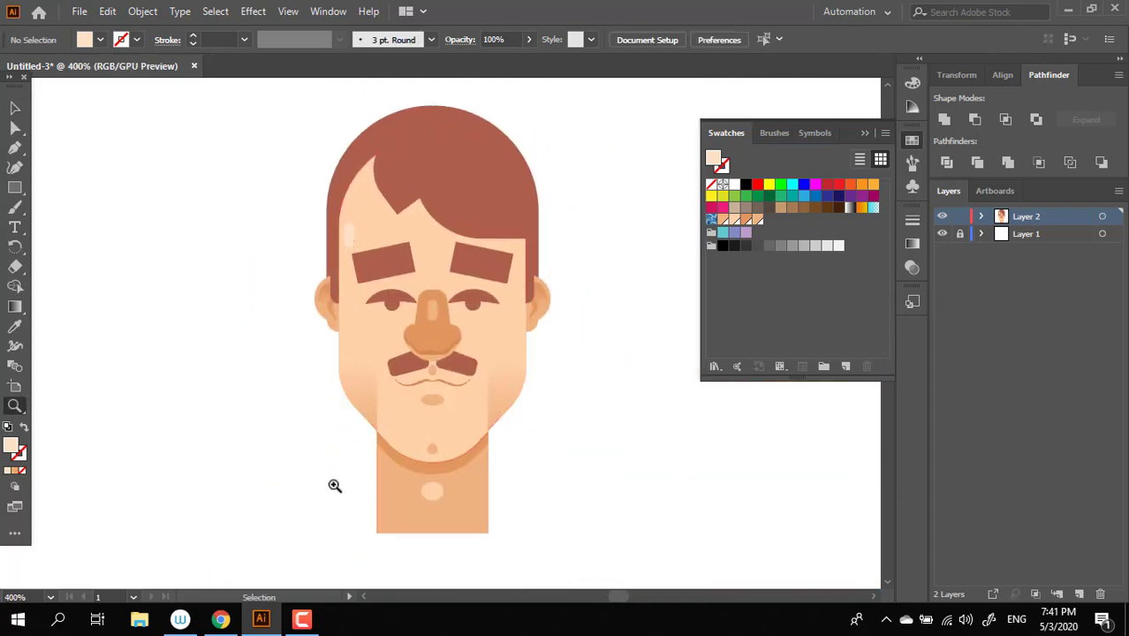
mouse_move(334, 487)
left_mouse_down()
mouse_move(239, 335)
mouse_move(381, 535)
mouse_move(263, 320)
left_mouse_up()
key("v")
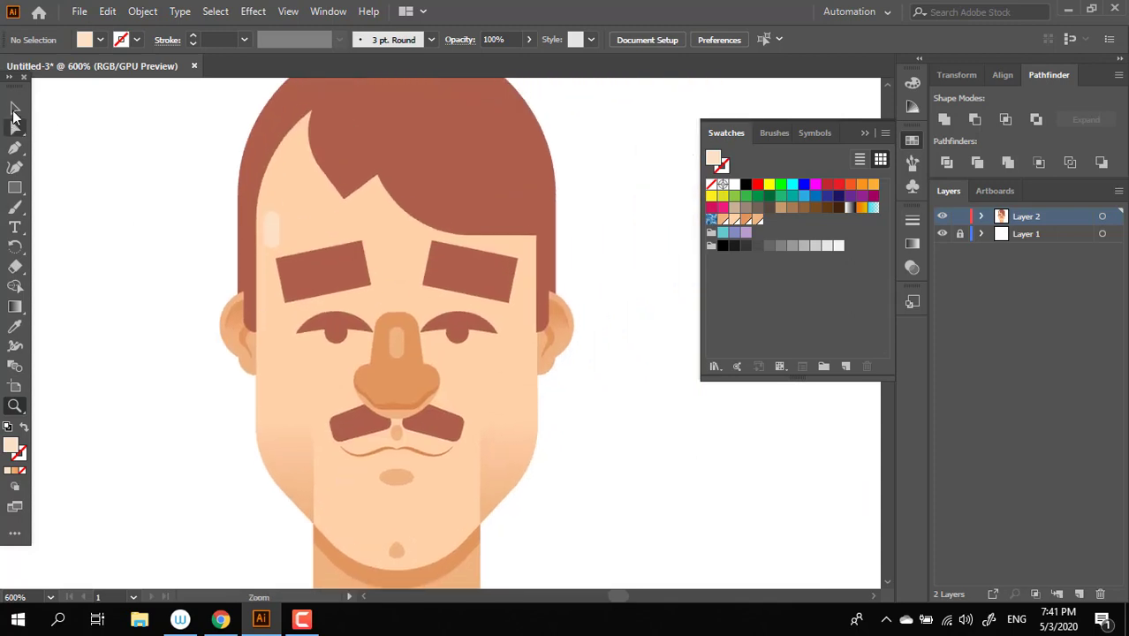
left_click_drag(270, 231, 283, 212)
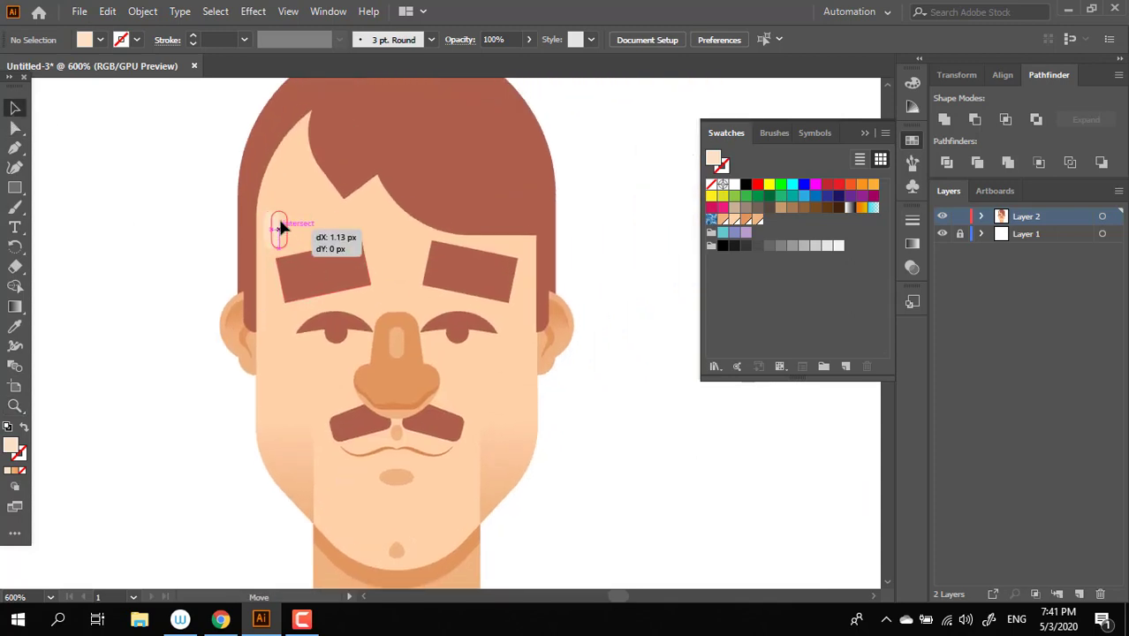
- Give the pill highlight a pale cream fill colour
double_click(9, 449)
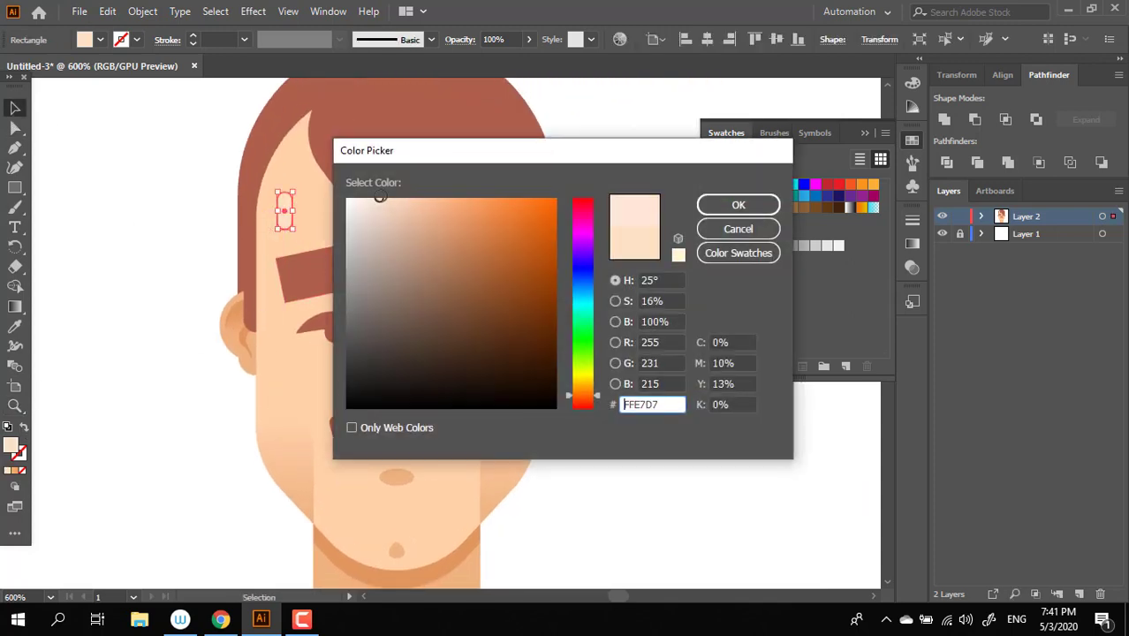
left_click(737, 204)
left_click(683, 487)
key("z")
scroll(592, 441, "down", 3)
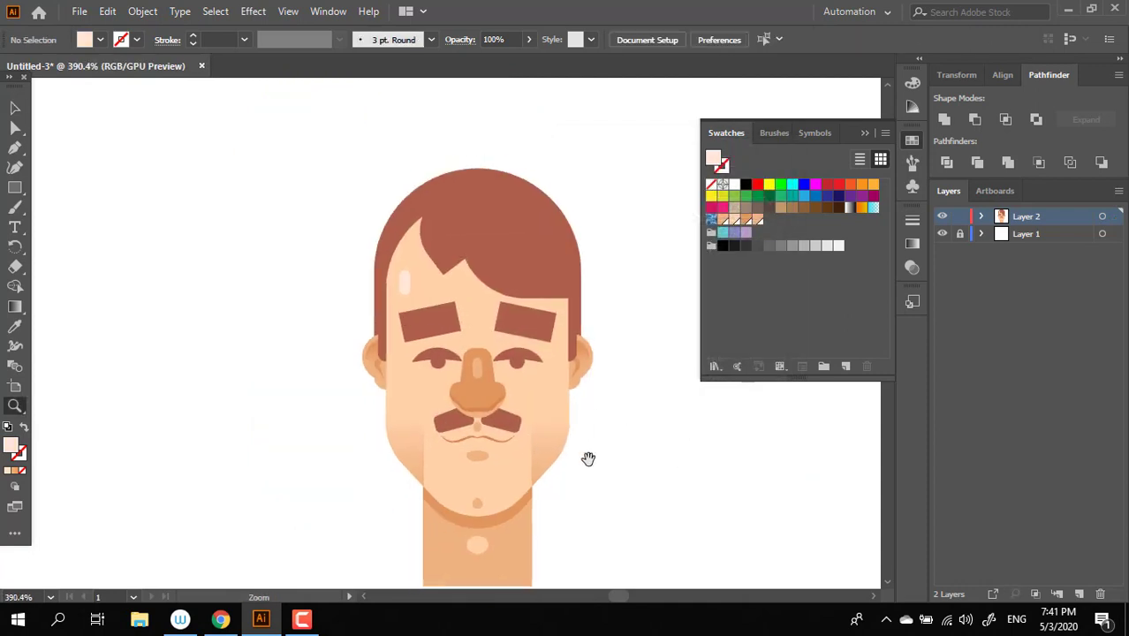
scroll(602, 406, "down", 2)
left_click_drag(549, 420, 502, 295)
scroll(502, 295, "down", 1)
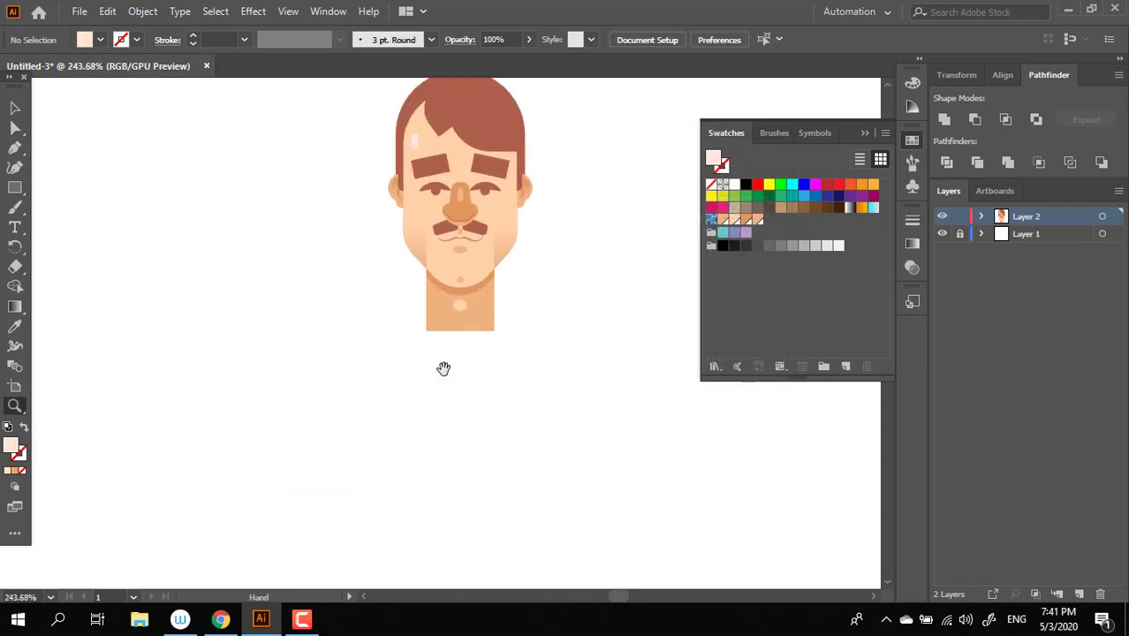
- Draw a wide rectangle below and left of the face
left_click_drag(121, 310, 399, 398)
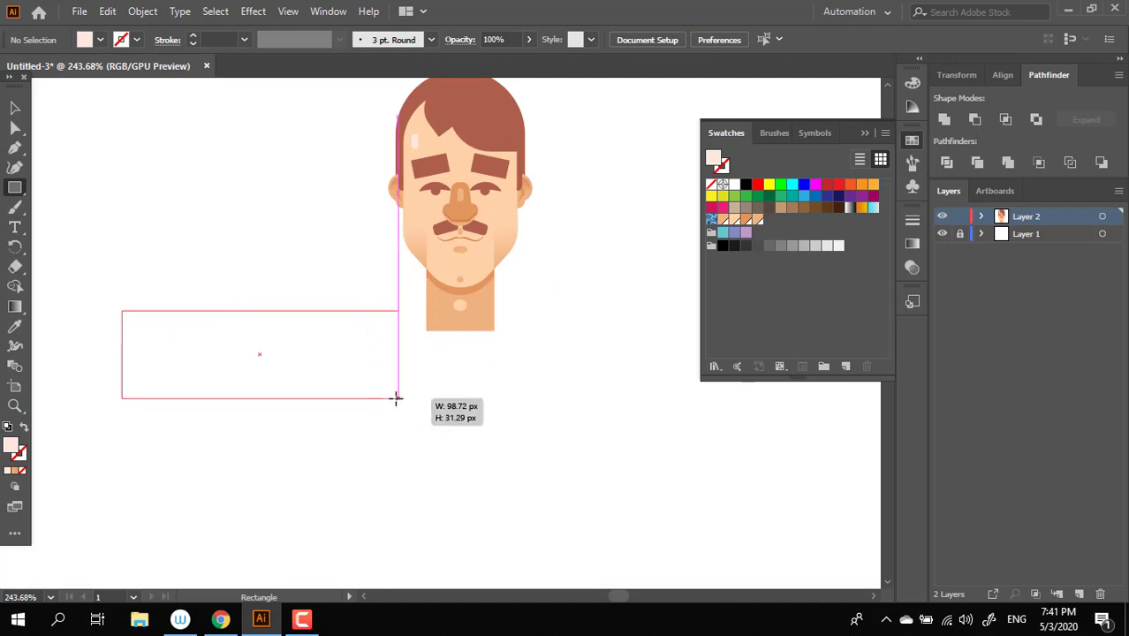
left_click(15, 130)
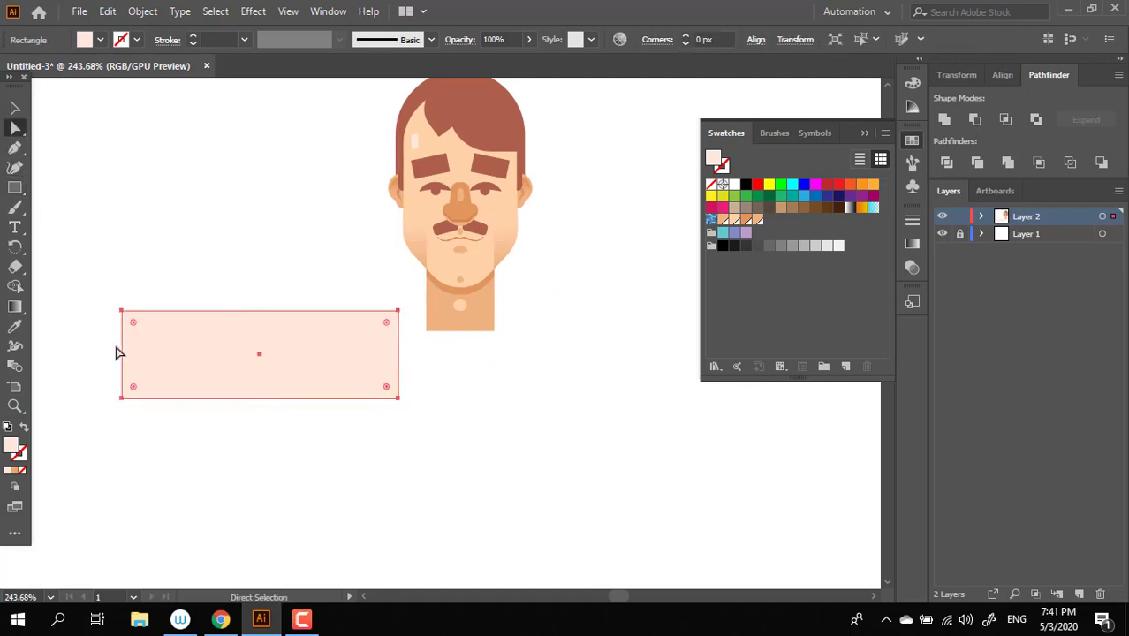
left_click(13, 107)
left_click_drag(437, 455, 395, 506)
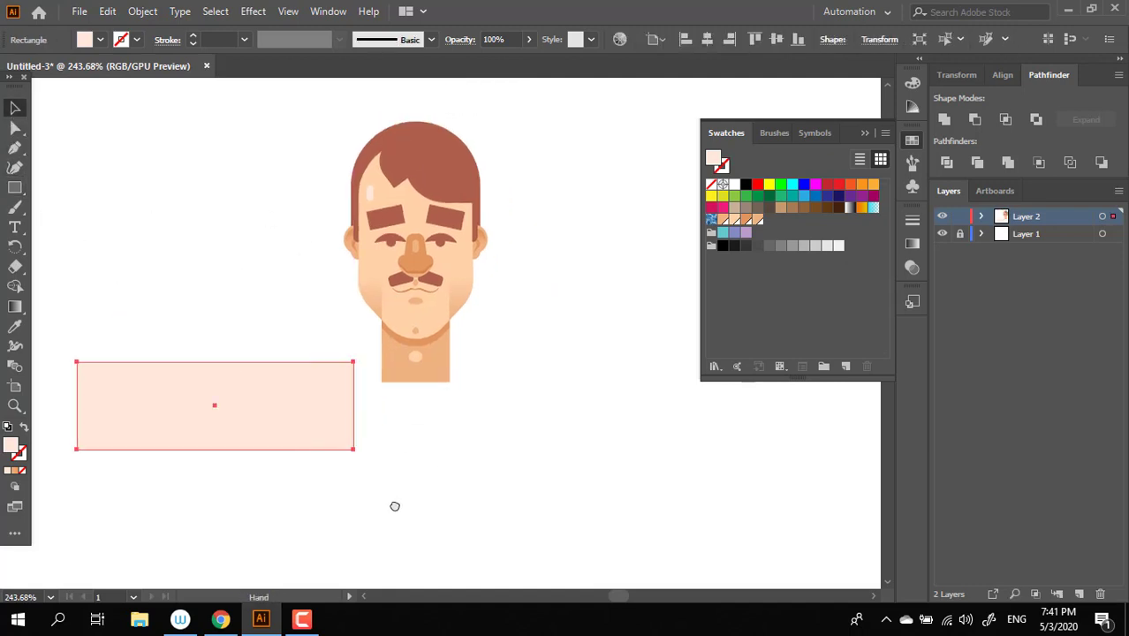
- Fill the rectangle sky blue (4C8EED), after first trying purple
double_click(12, 445)
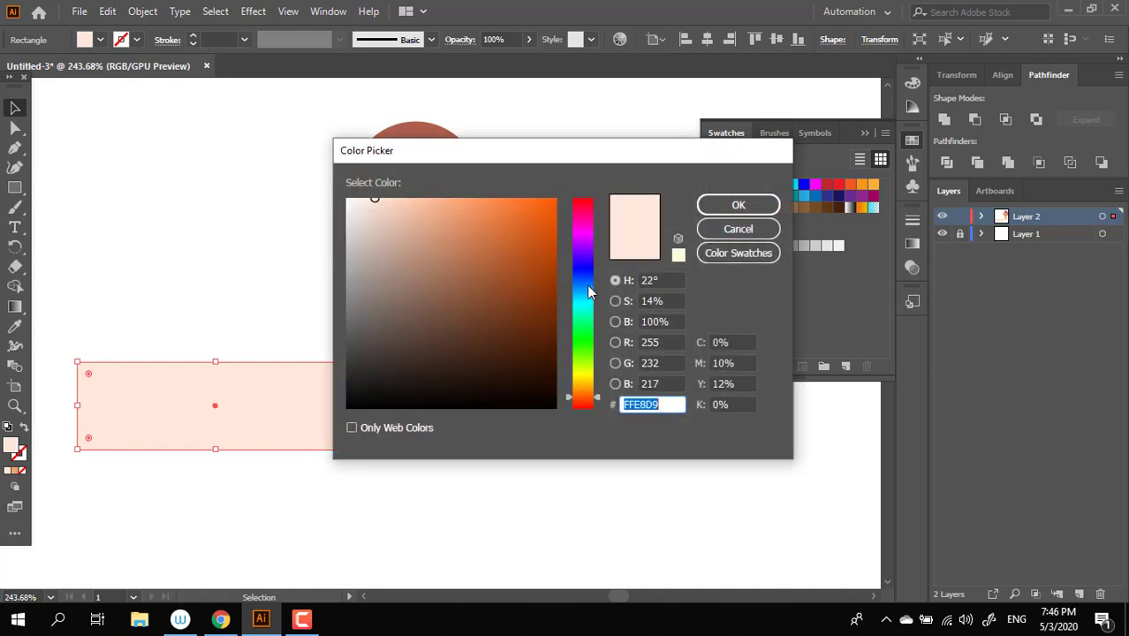
left_click_drag(588, 291, 585, 255)
left_click_drag(446, 213, 491, 210)
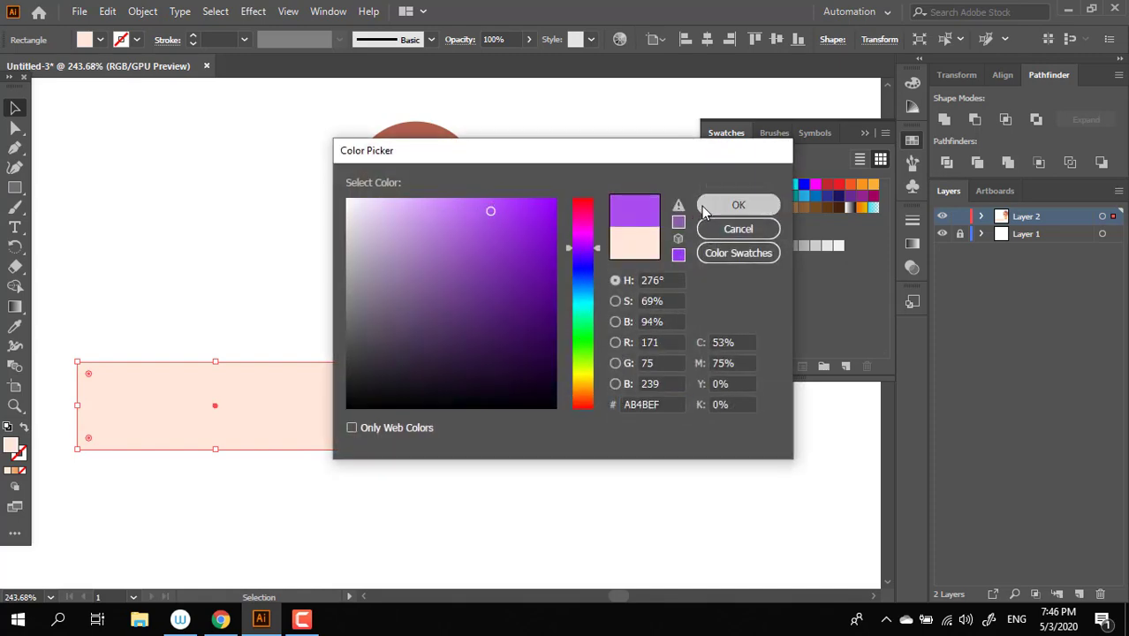
left_click(737, 205)
double_click(10, 447)
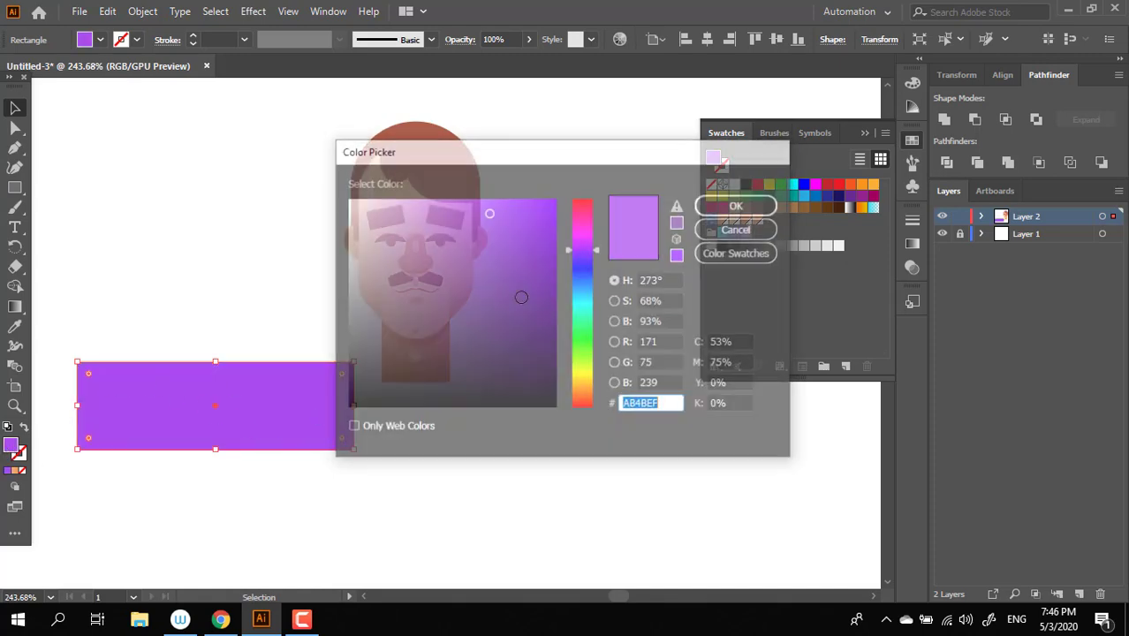
left_click_drag(586, 256, 590, 296)
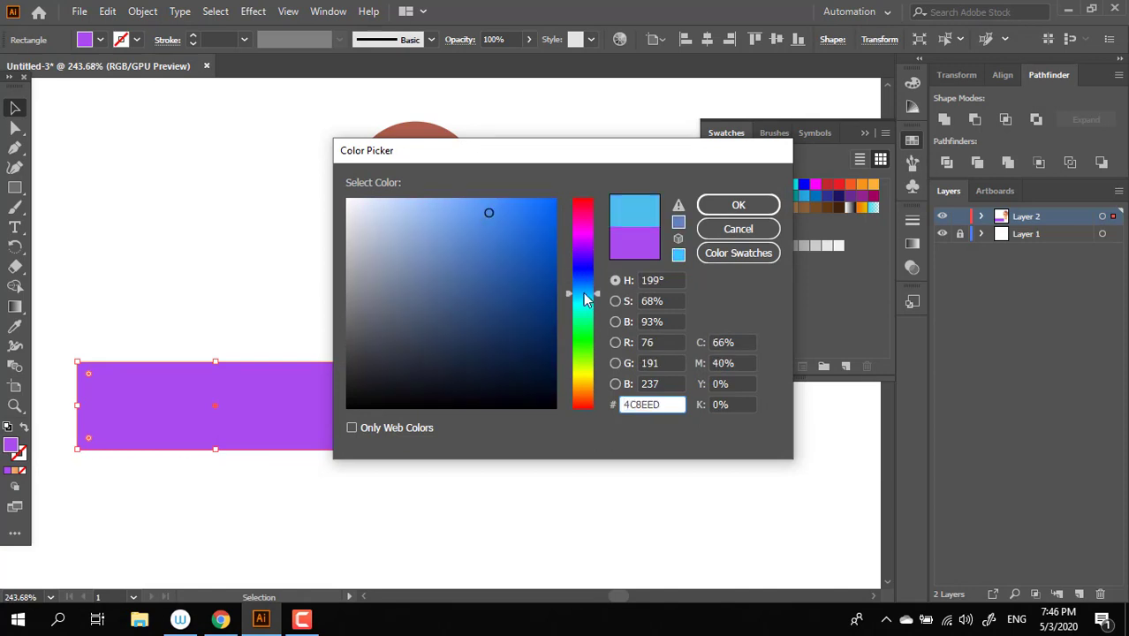
left_click(738, 204)
left_click_drag(343, 476, 418, 482)
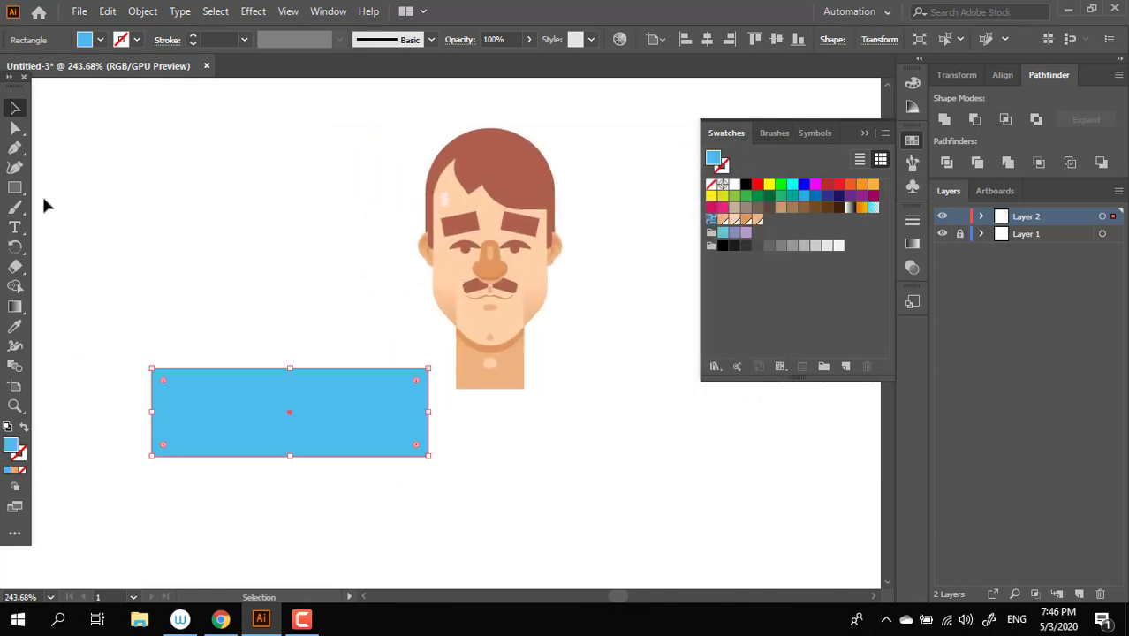
- Resize the blue rectangle and lower its top-left corner into a sloping shoulder
left_click_drag(193, 427, 313, 427)
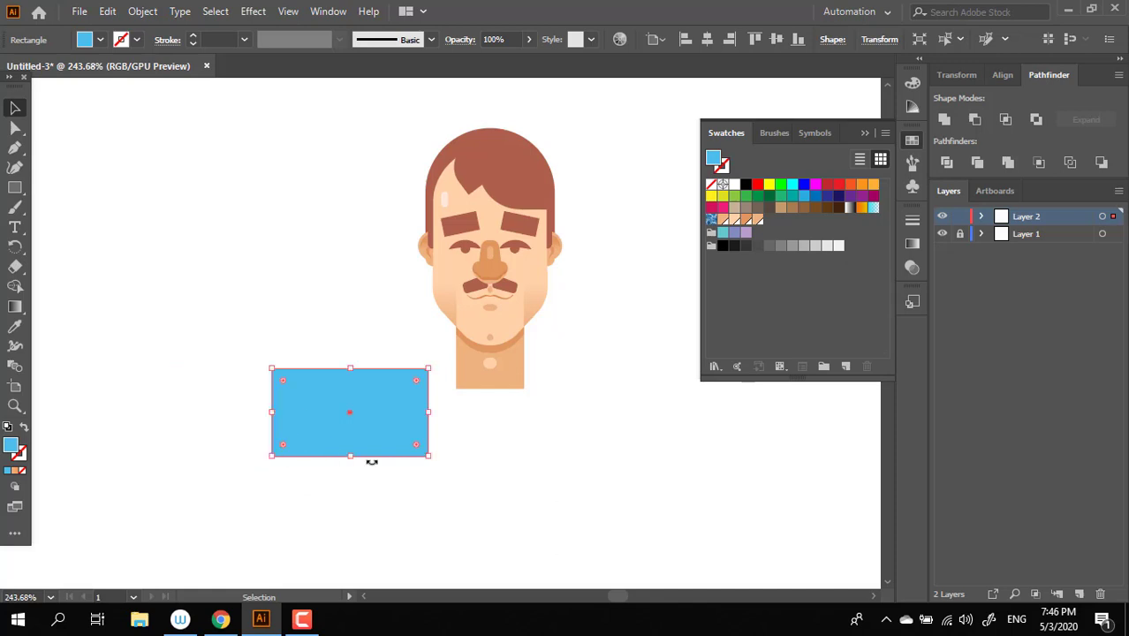
left_click_drag(428, 464, 390, 459)
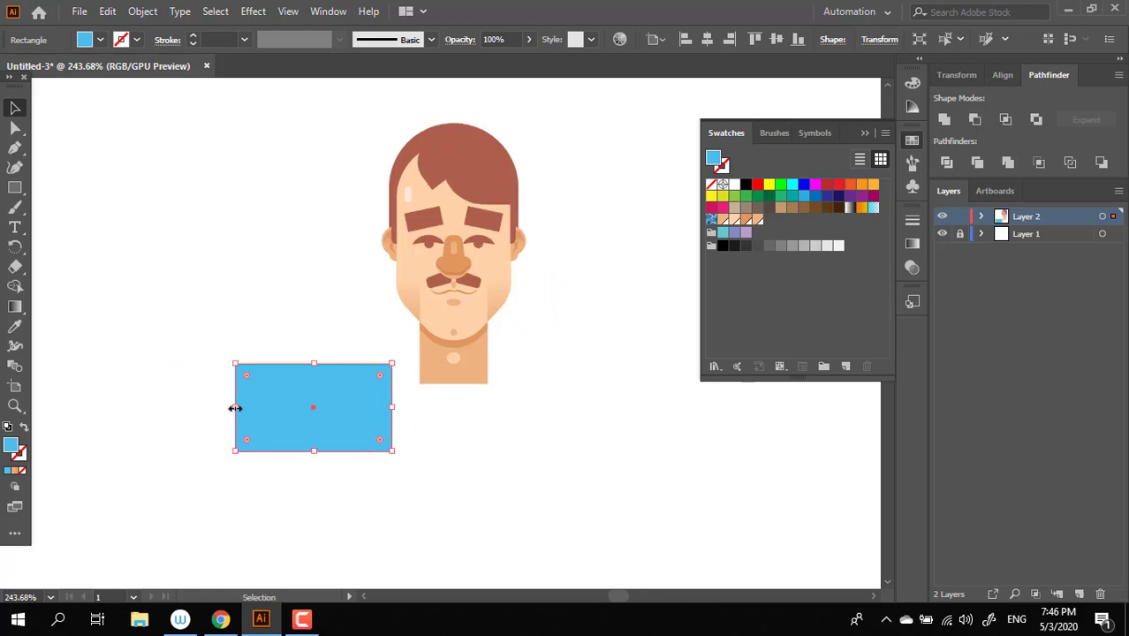
left_click_drag(235, 407, 215, 408)
left_click(16, 129)
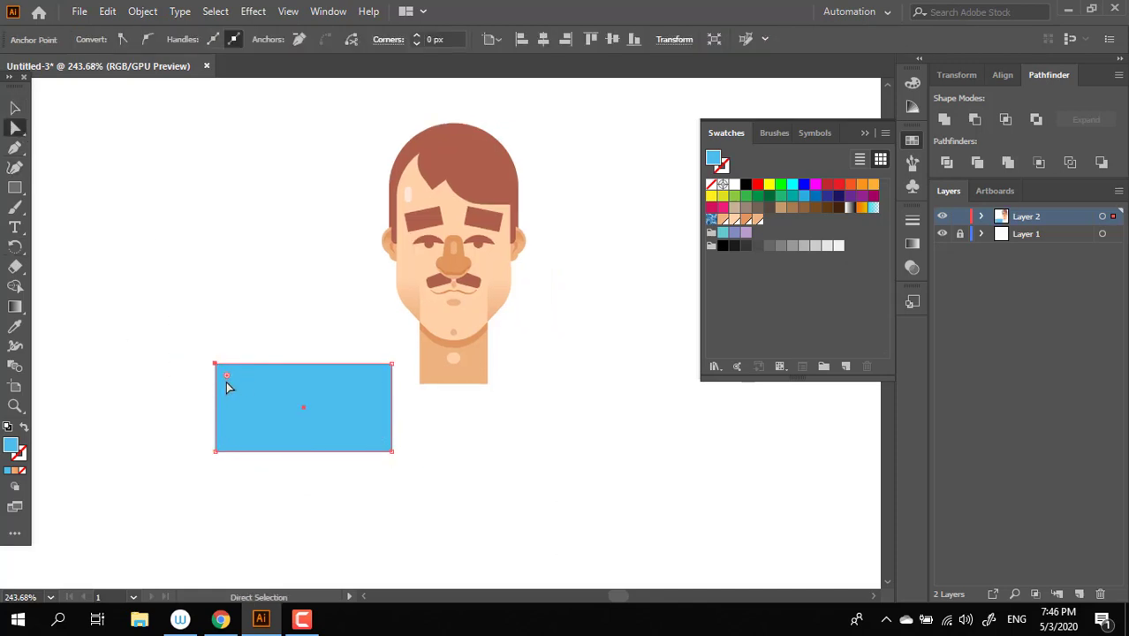
left_click_drag(215, 363, 217, 403)
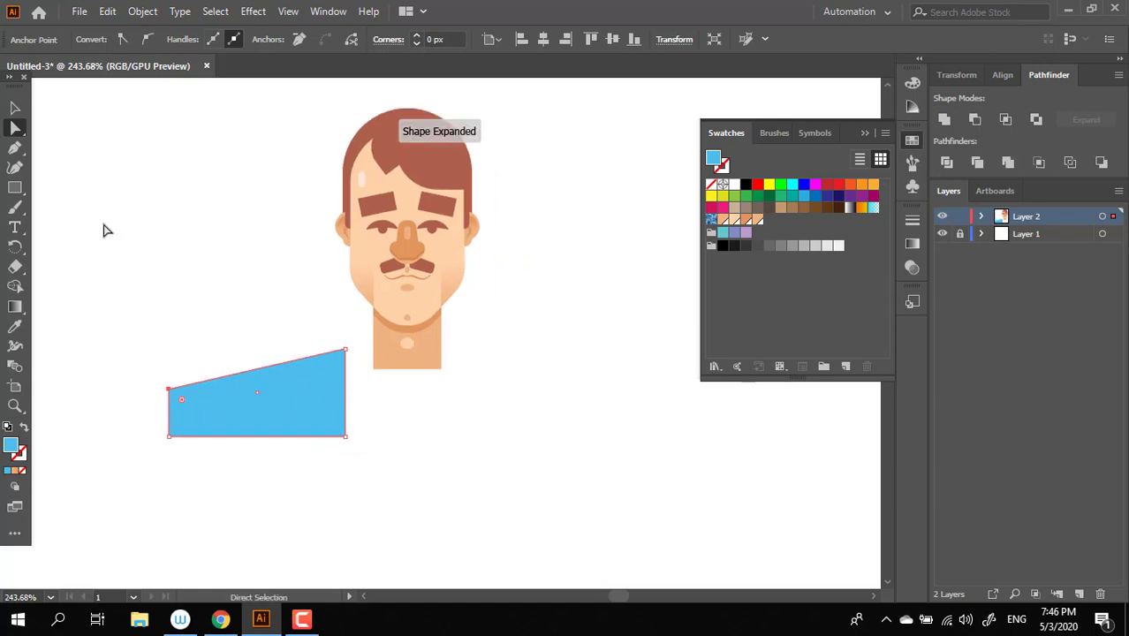
left_click(16, 107)
- Duplicate the shoulder piece and reflect the copy as the mirrored half
left_click_drag(300, 420, 449, 423)
right_click(449, 422)
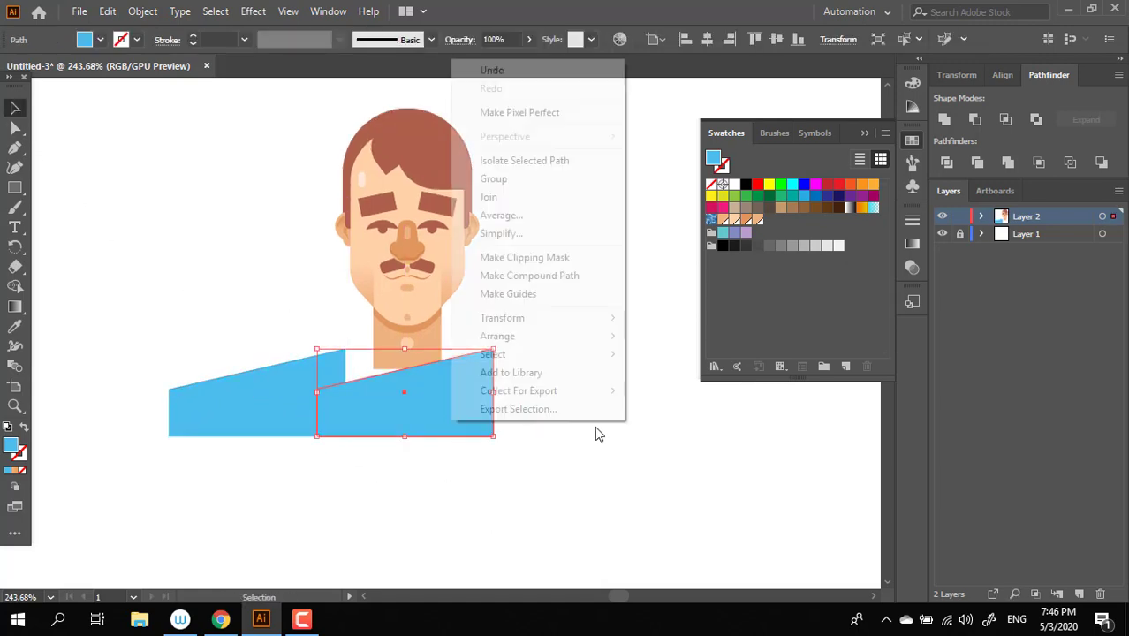
left_click(675, 377)
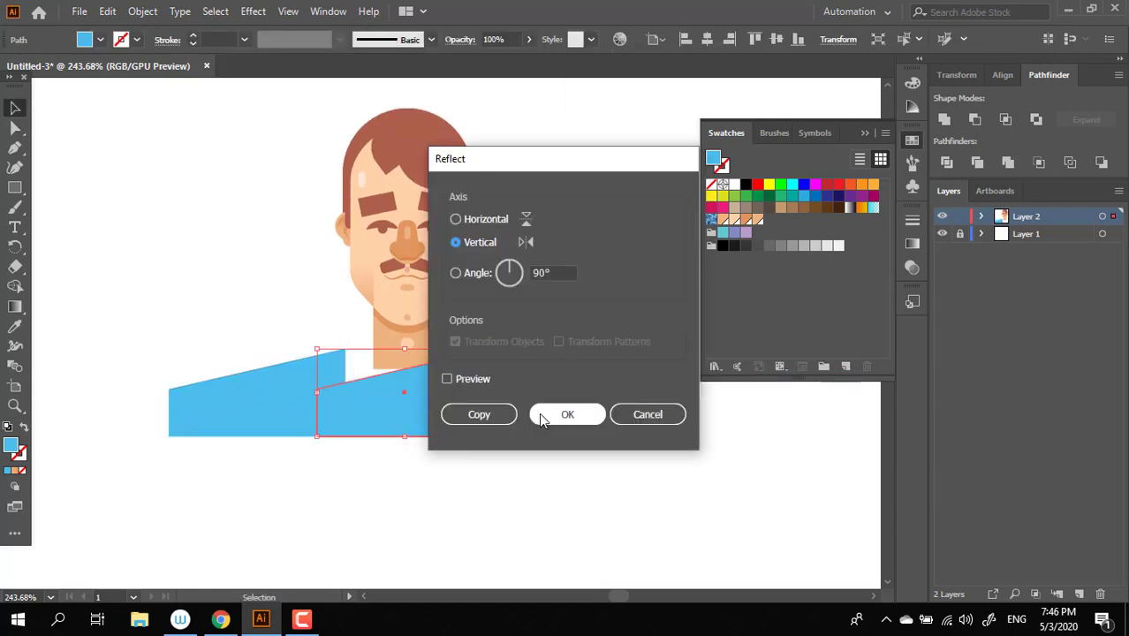
left_click(540, 412)
left_click(536, 514)
mouse_move(437, 422)
left_mouse_down()
mouse_move(465, 421)
mouse_move(567, 549)
left_mouse_up()
- Butt the two shirt halves together and unite them with Pathfinder
left_click(416, 461)
key("z")
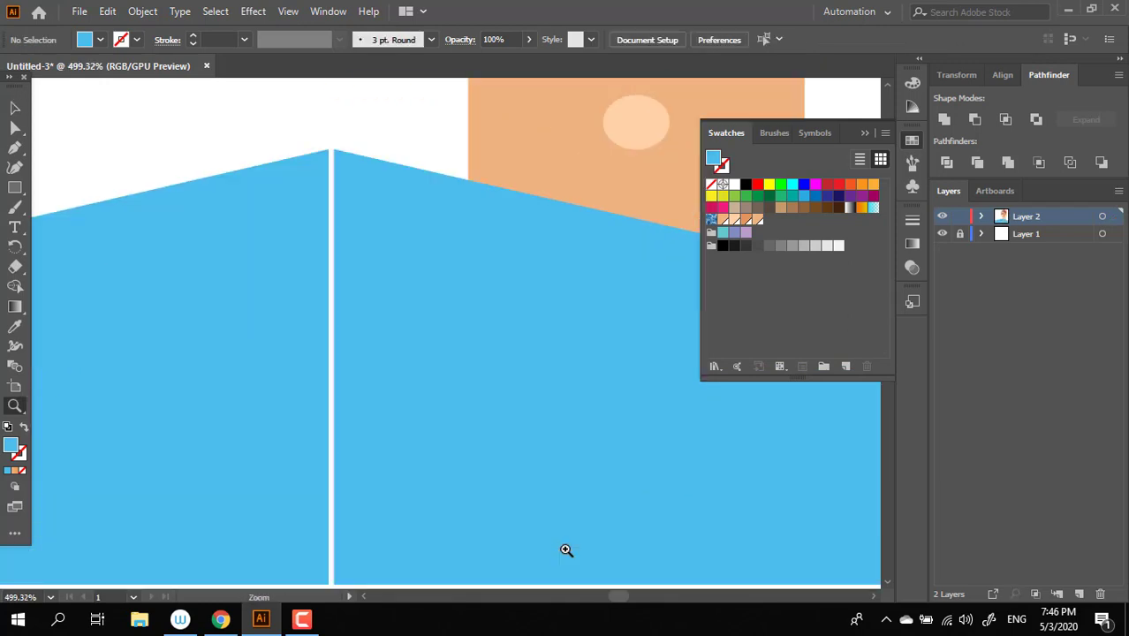
left_click(14, 107)
left_click_drag(463, 274, 458, 274)
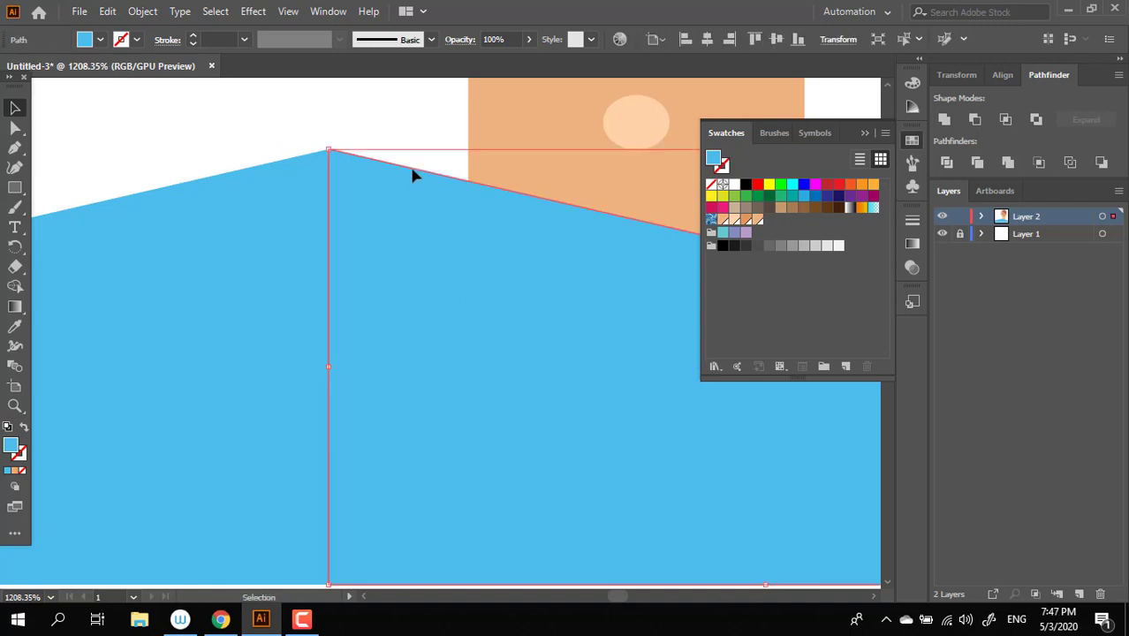
key("z")
mouse_move(413, 536)
left_mouse_down()
mouse_move(375, 441)
mouse_move(464, 485)
left_mouse_up()
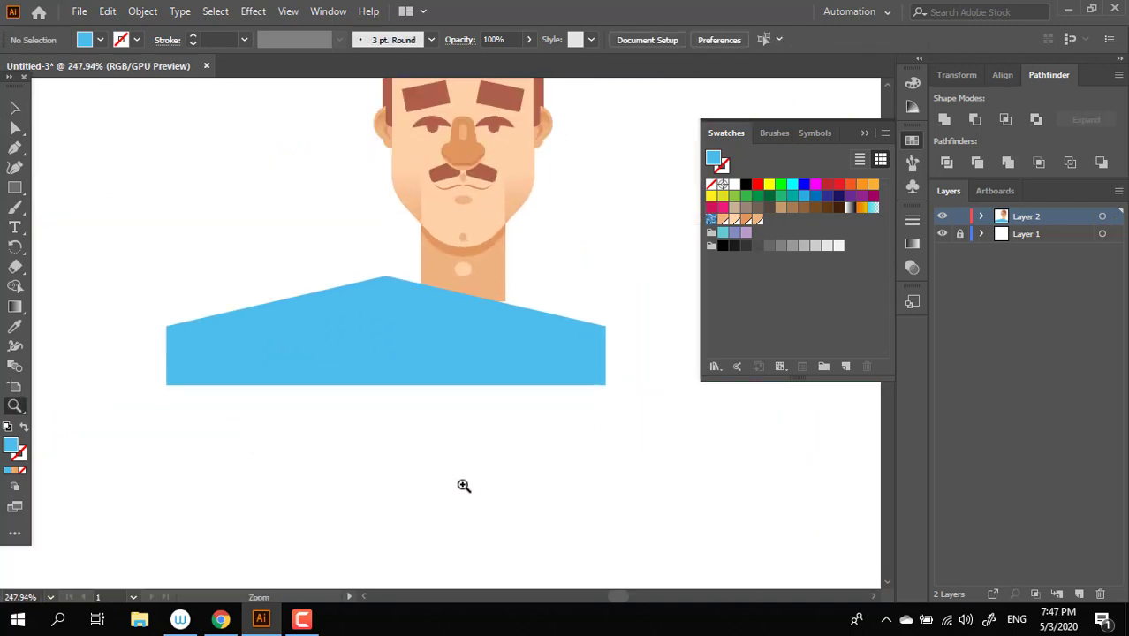
left_click_drag(403, 375, 404, 371)
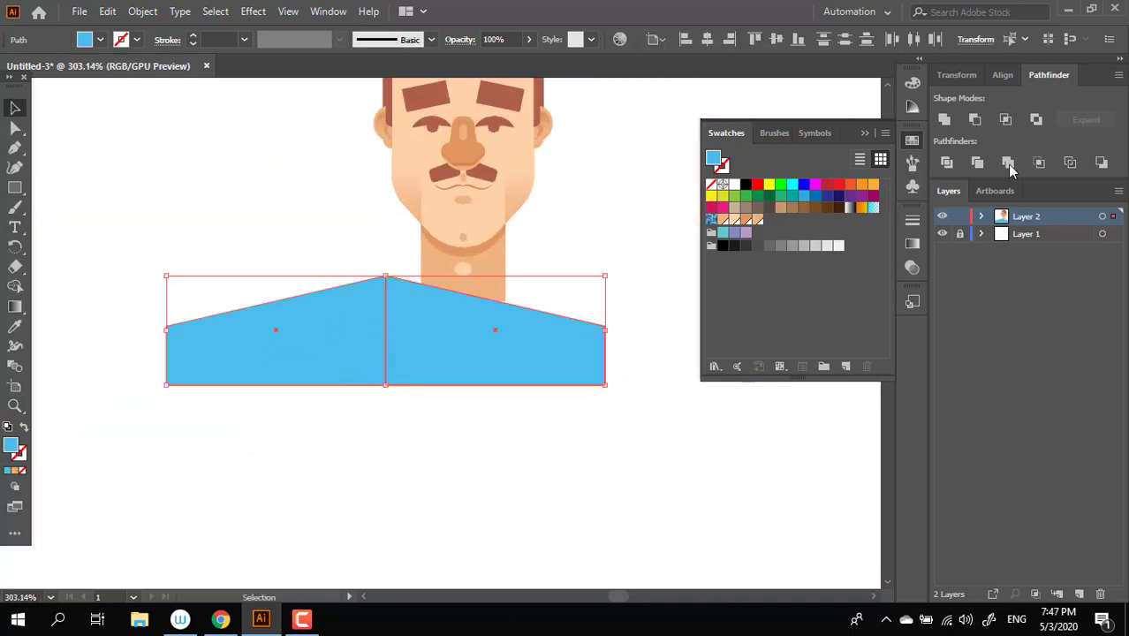
left_click(945, 118)
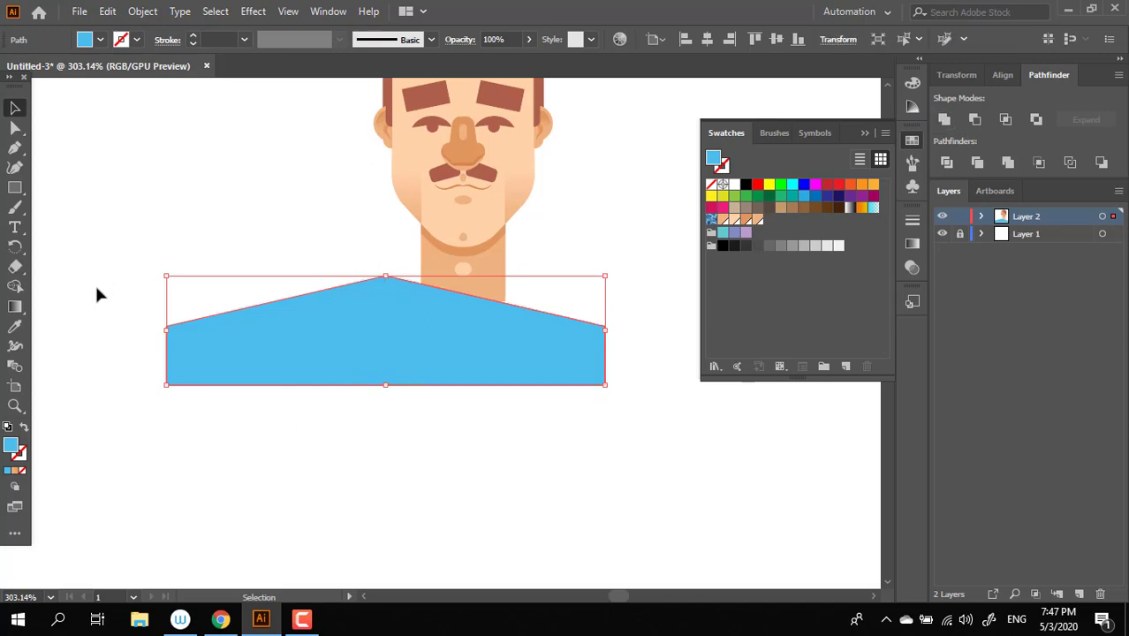
- Round both outer shoulder corners and the neckline peak of the shirt
left_click(17, 129)
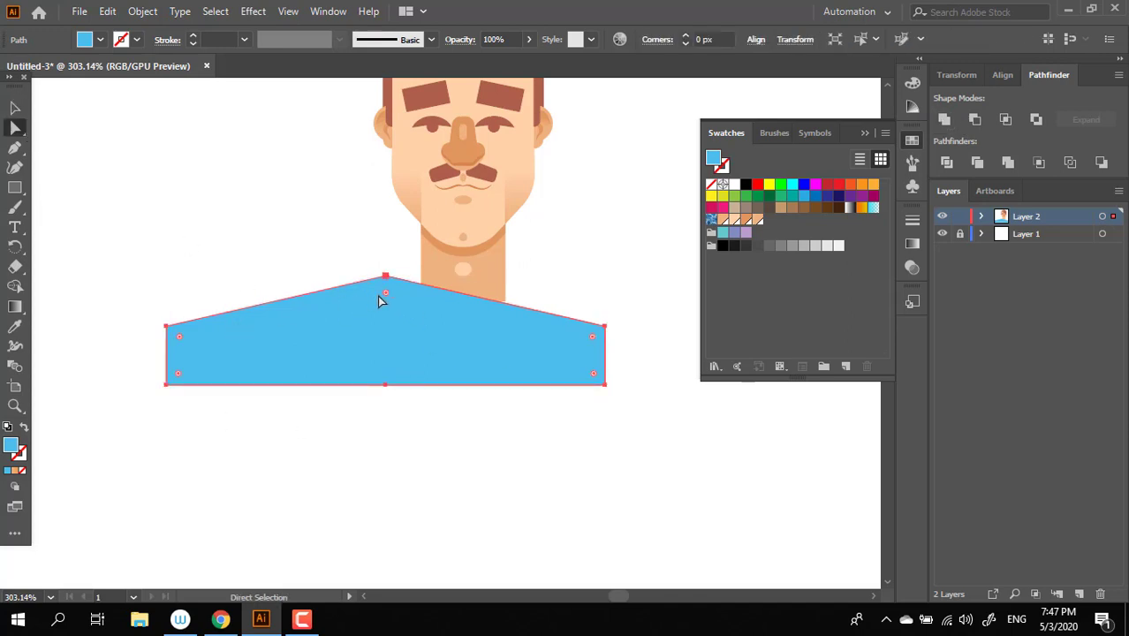
left_click_drag(385, 293, 360, 416)
key("ctrl+z")
left_click_drag(144, 296, 226, 343)
left_click_drag(376, 256, 411, 303)
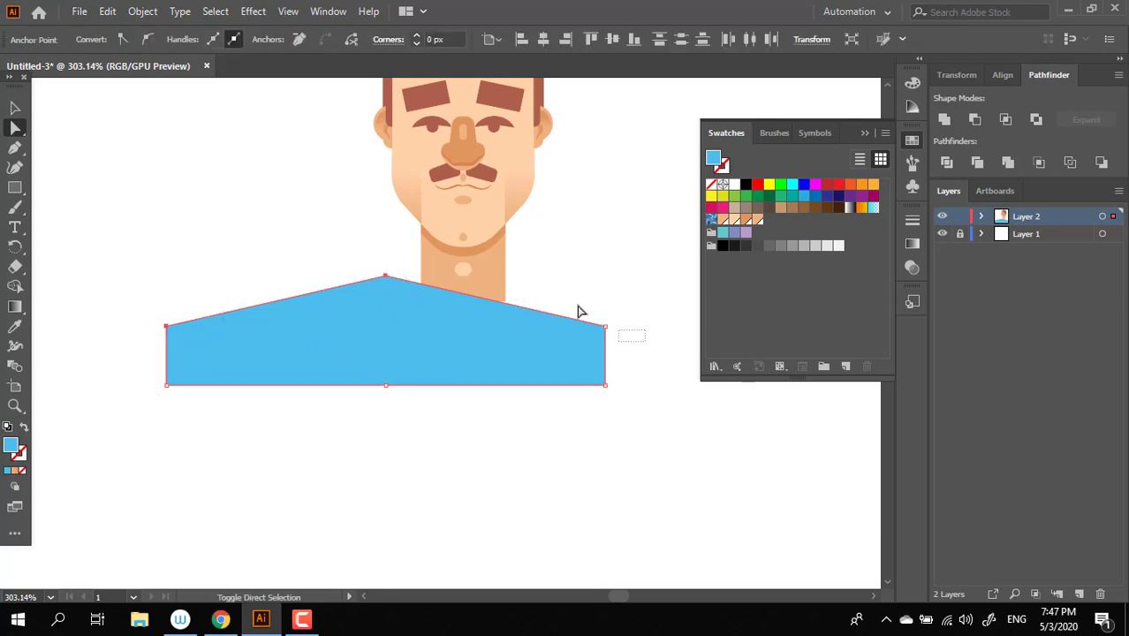
left_click_drag(593, 339, 574, 362)
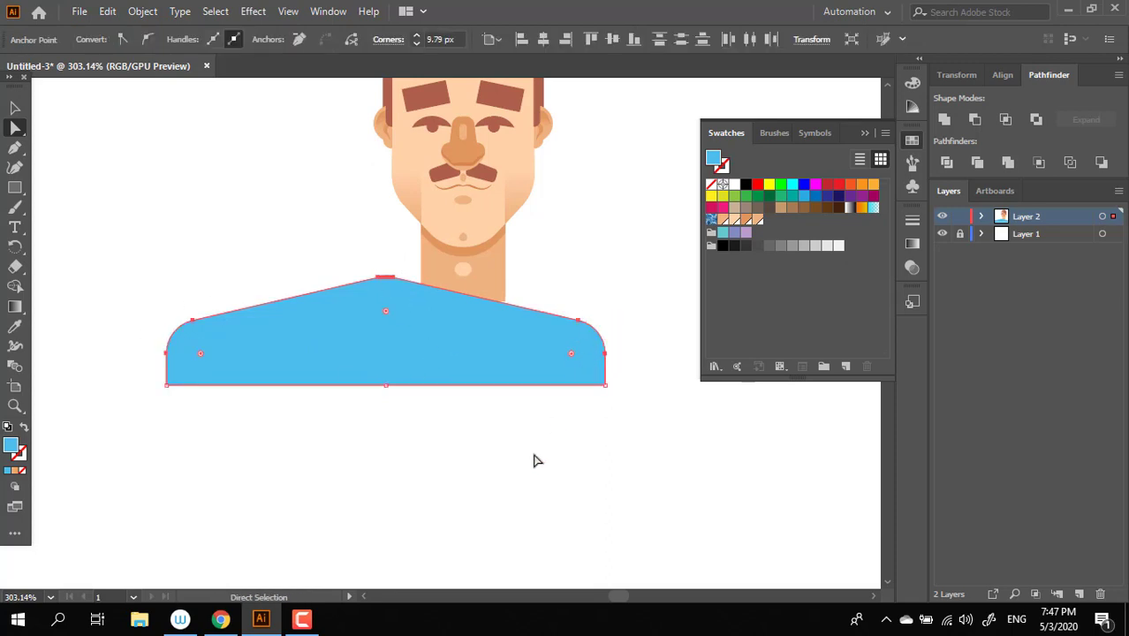
mouse_move(336, 262)
left_mouse_down()
mouse_move(400, 292)
mouse_move(408, 466)
mouse_move(391, 513)
left_mouse_up()
left_click(14, 108)
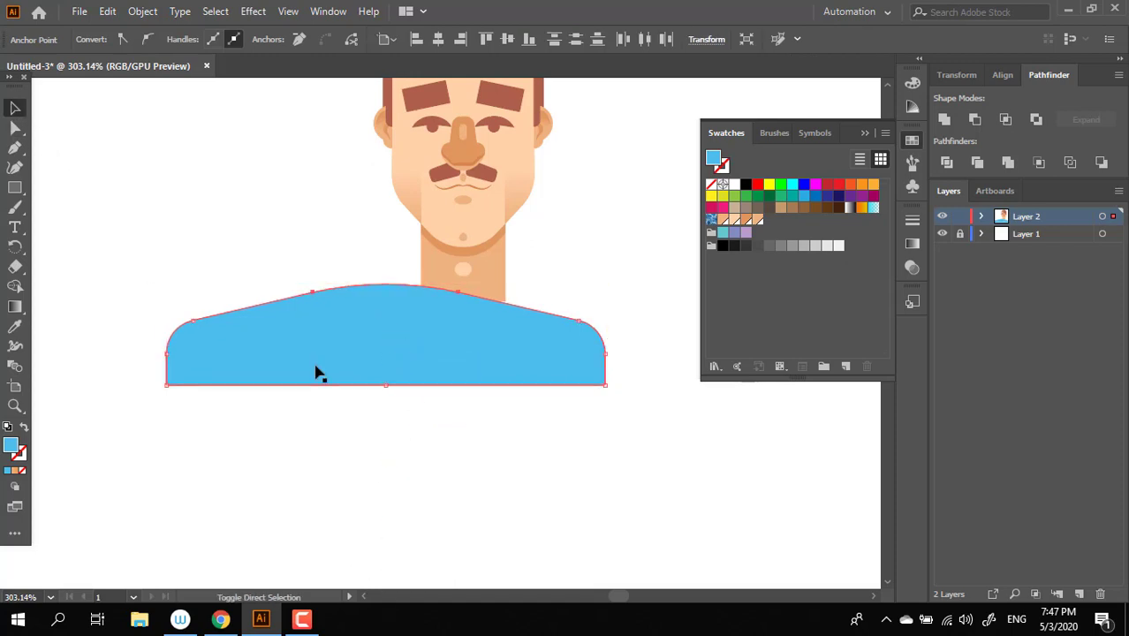
left_click(317, 372)
left_click(459, 411)
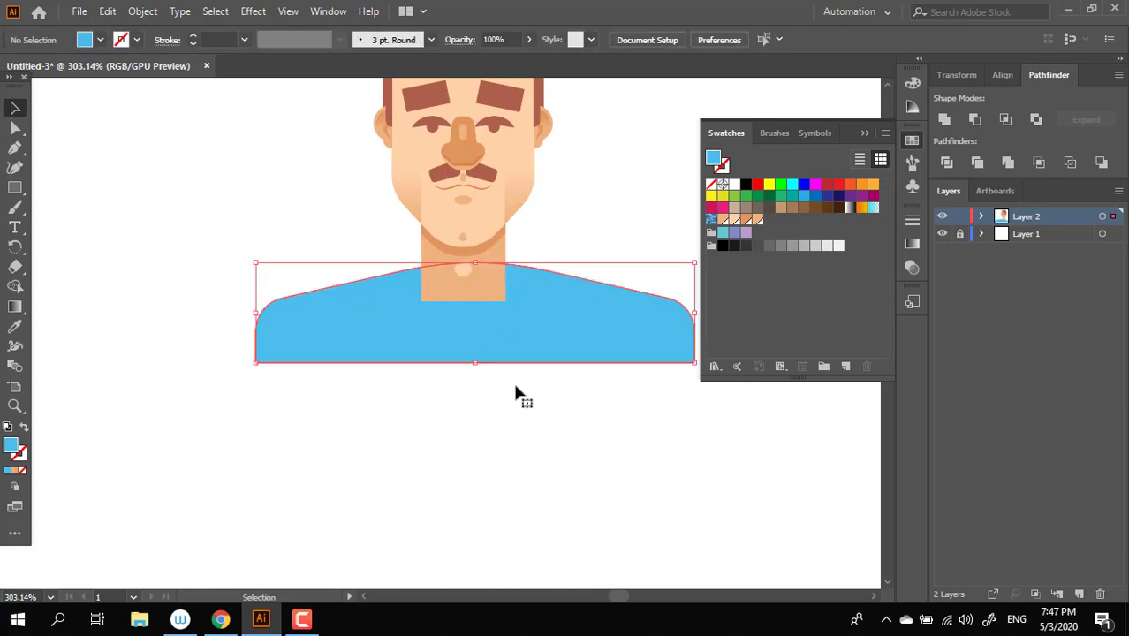
- Marquee-select the whole character, then narrow the selection to the blue shirt body
key("z")
scroll(450, 453, "down", 3)
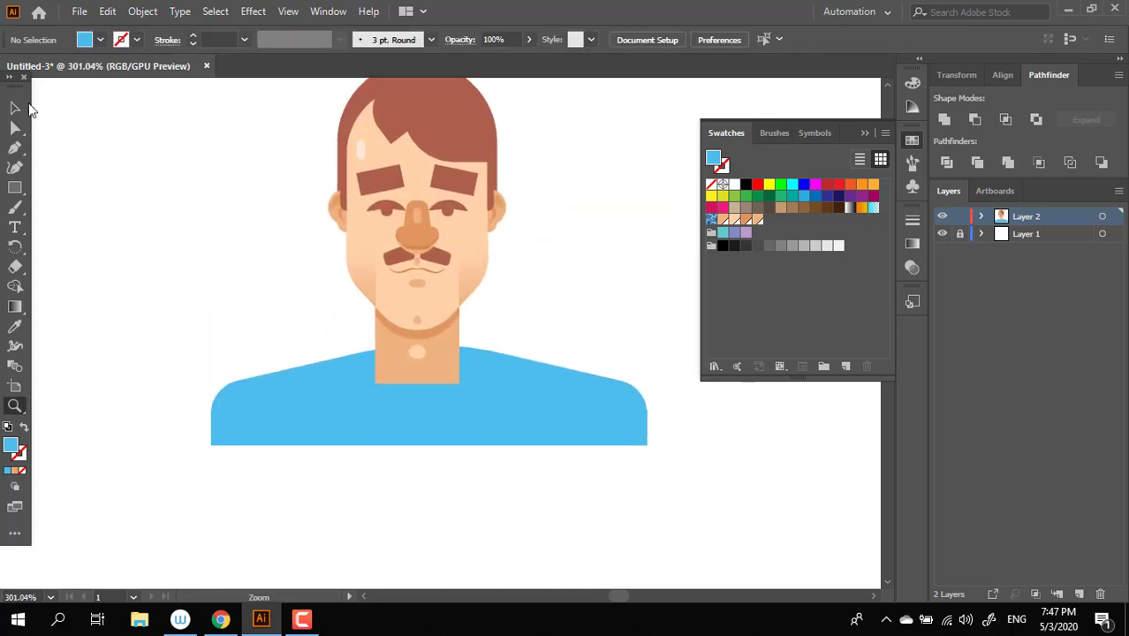
left_click(15, 107)
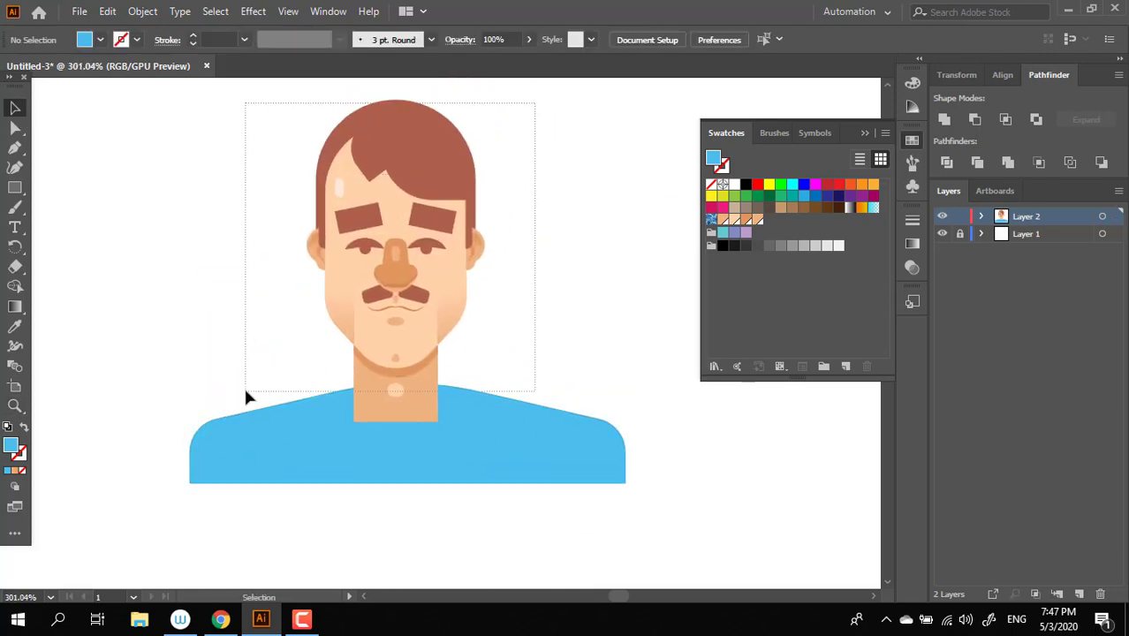
left_click_drag(536, 107, 246, 394)
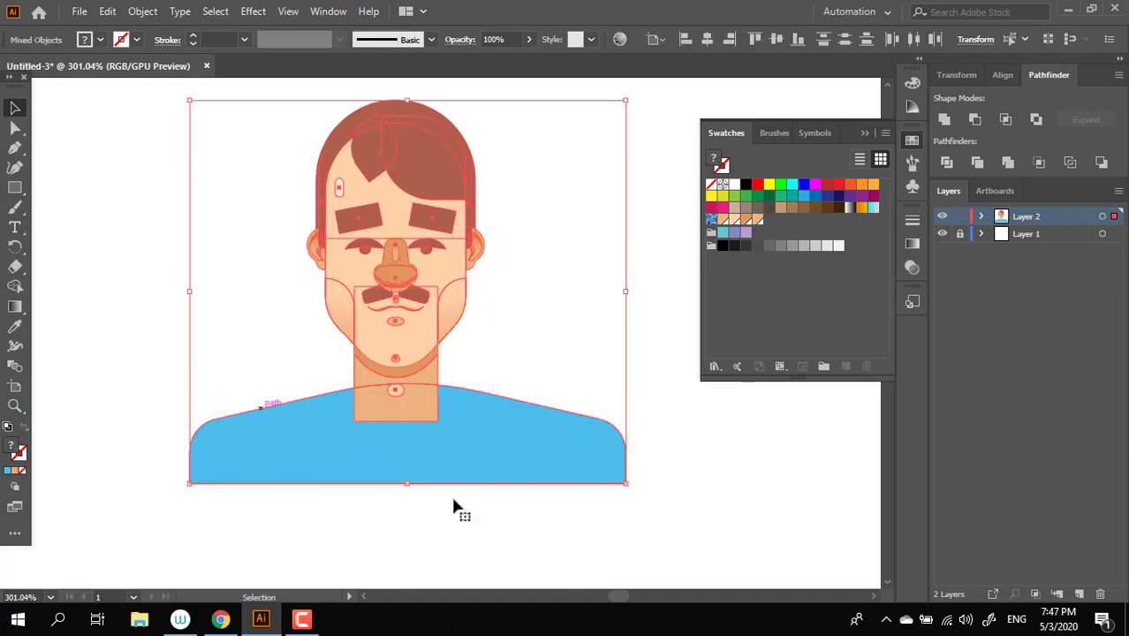
right_click(428, 284)
left_click(499, 433)
- Clear the selection and zoom in on the face and shirt
left_click(291, 272)
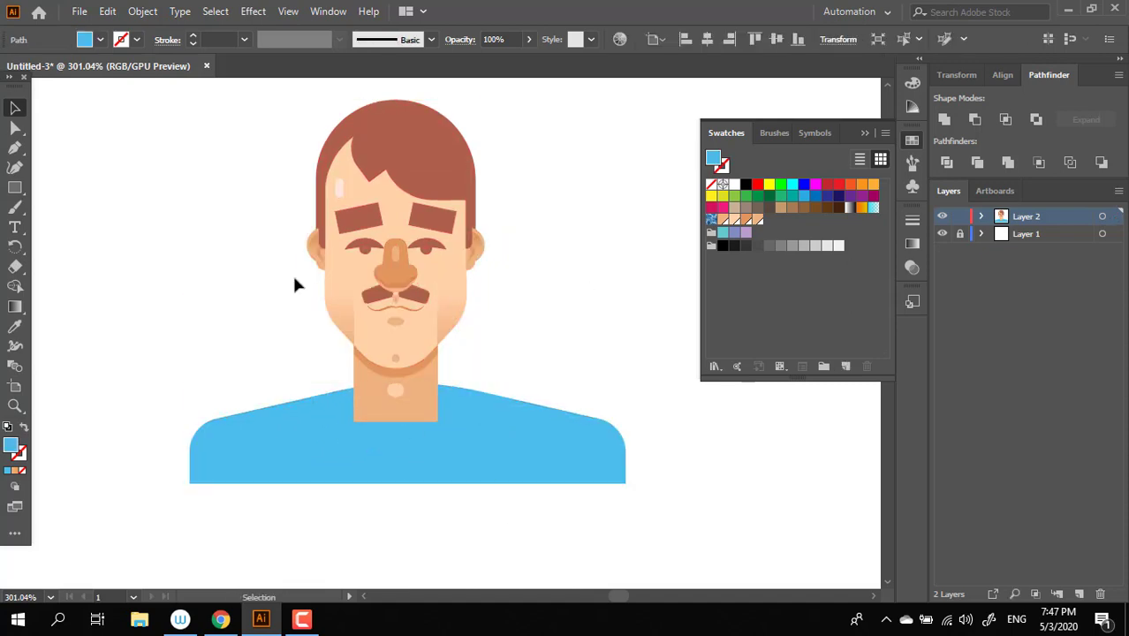
key("ctrl+a")
left_click(597, 317)
key("z")
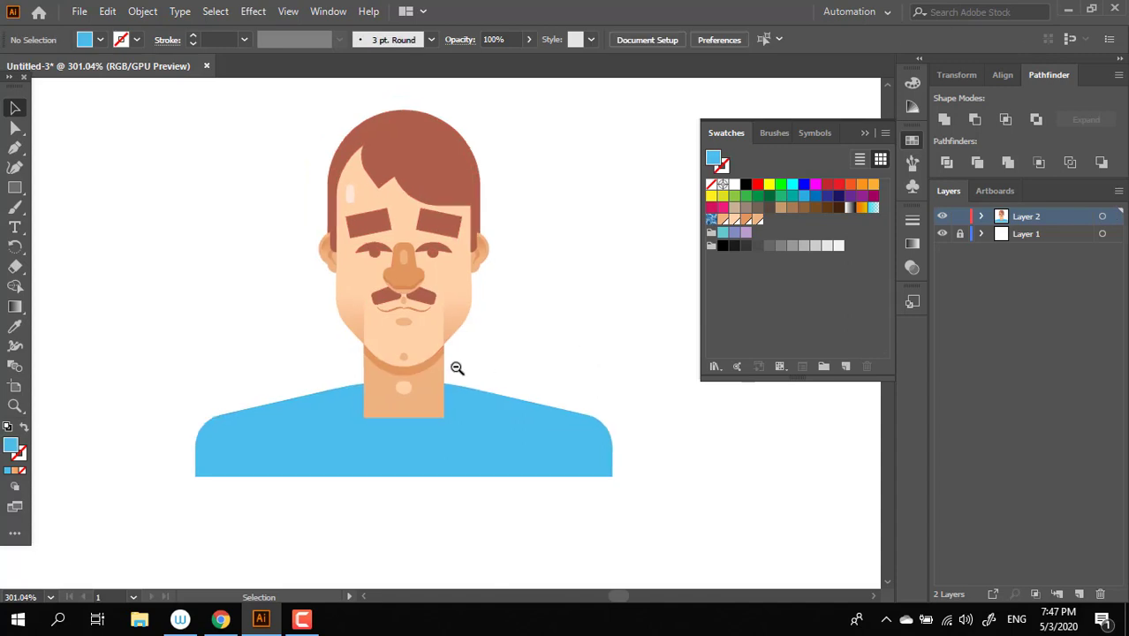
left_click_drag(428, 489, 320, 444)
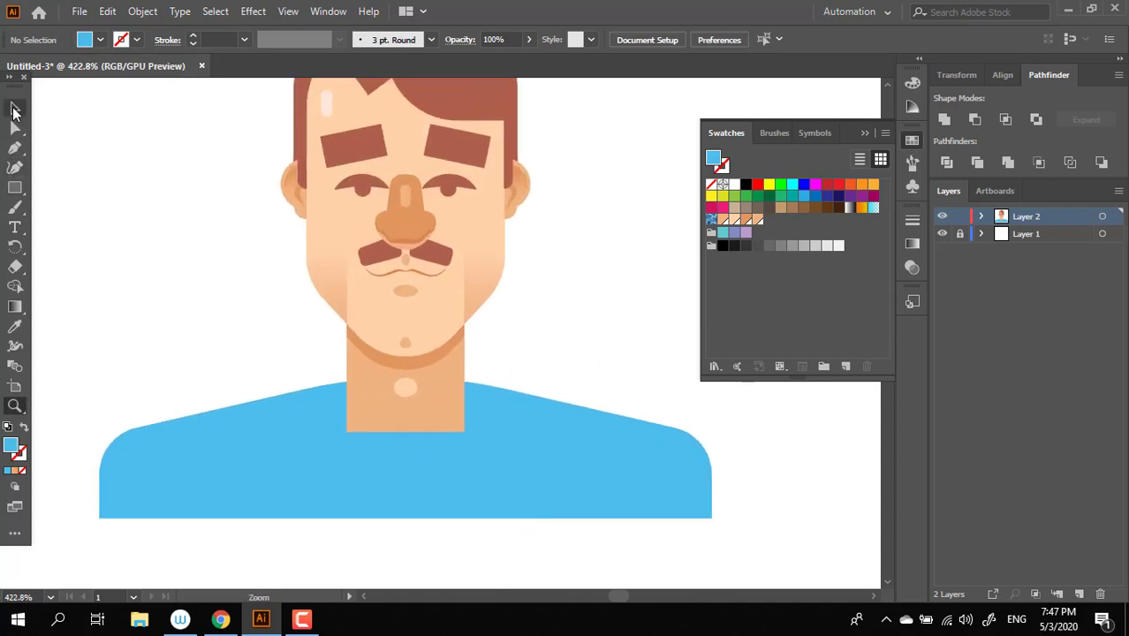
left_click(14, 107)
- Nudge the shirt lower and draw a darker blue rectangle across the base of the neck
left_click_drag(566, 477, 565, 502)
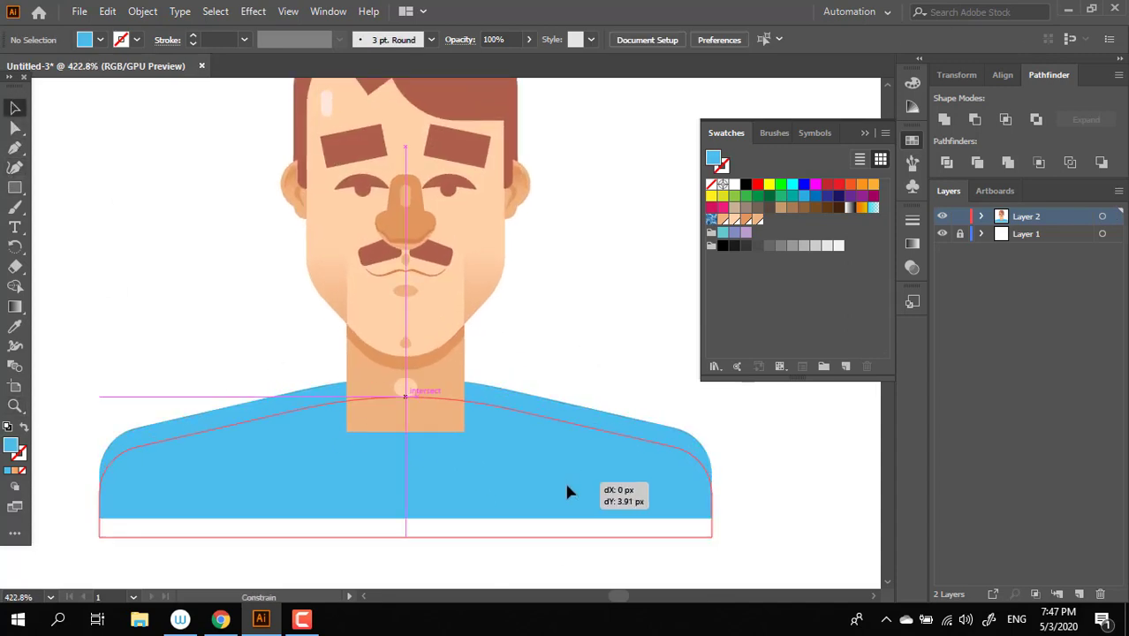
left_click(14, 188)
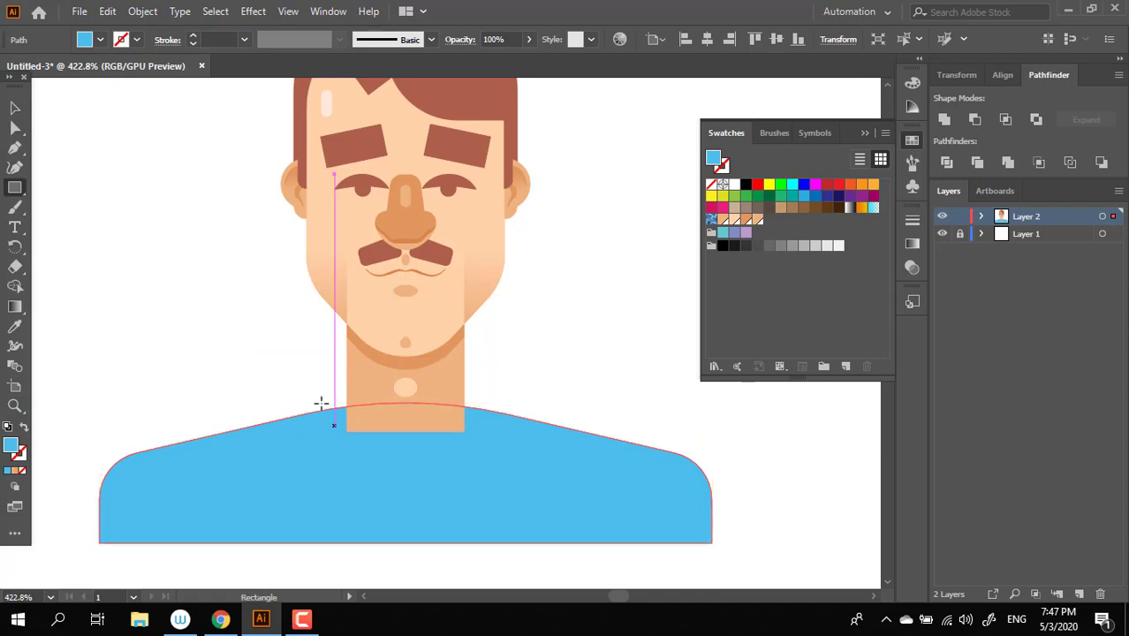
mouse_move(334, 405)
left_mouse_down()
mouse_move(487, 454)
mouse_move(477, 447)
left_mouse_up()
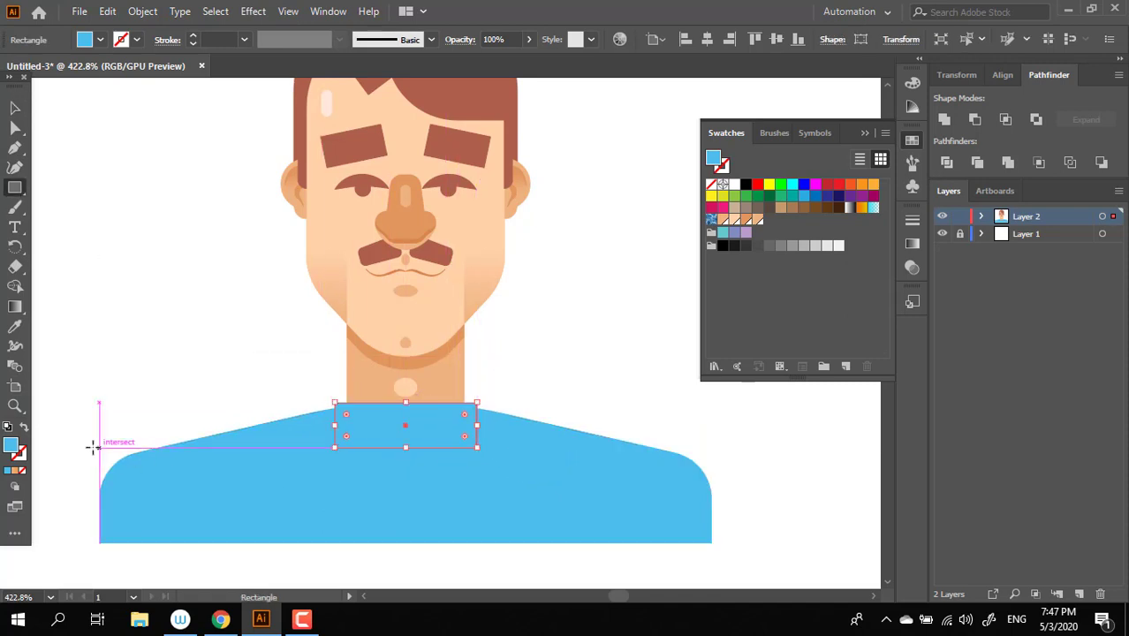
double_click(11, 446)
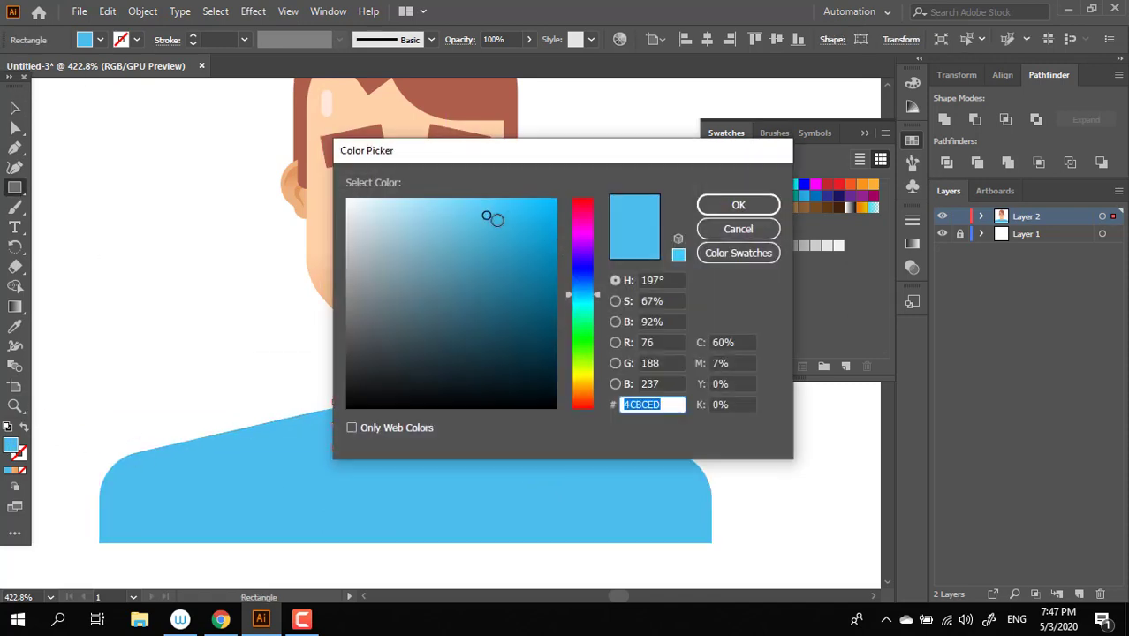
left_click_drag(492, 219, 526, 230)
left_click(738, 205)
- Recentre the view and move the shirt shape about 12 px lower
scroll(495, 355, "down", 2)
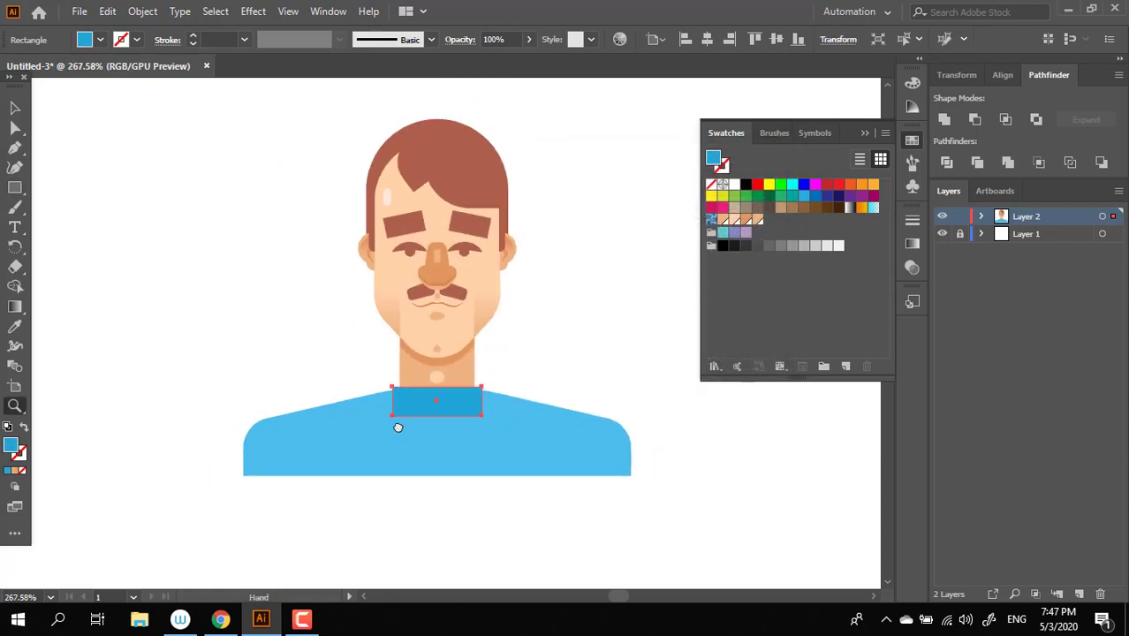
left_click_drag(397, 428, 367, 380)
scroll(377, 361, "down", 3)
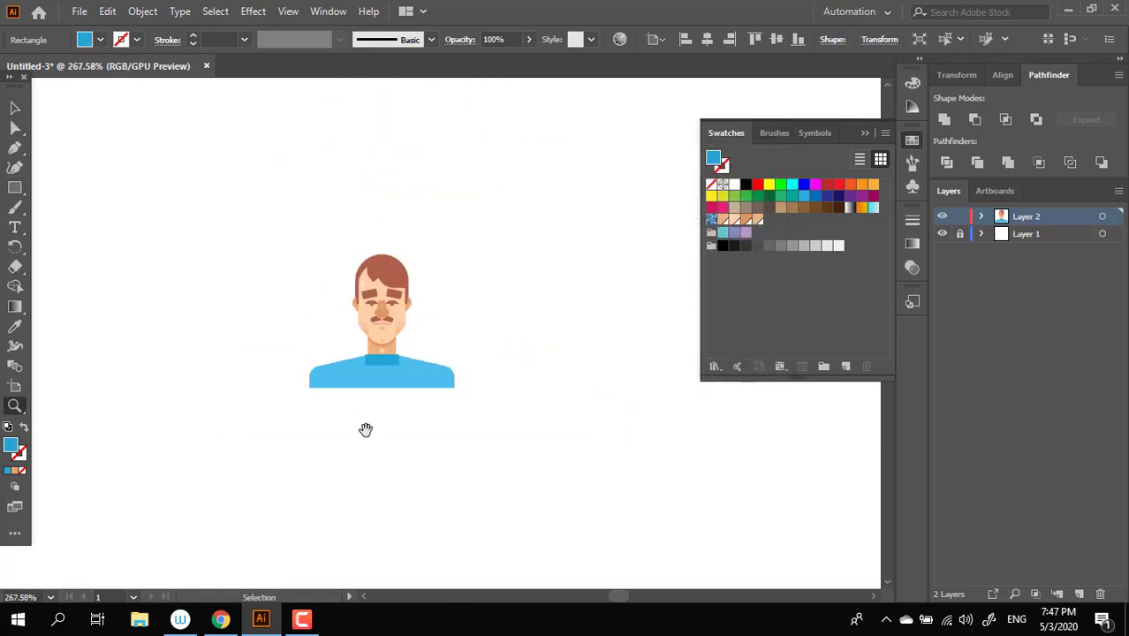
scroll(473, 443, "up", 3)
scroll(392, 378, "up", 3)
left_click(16, 109)
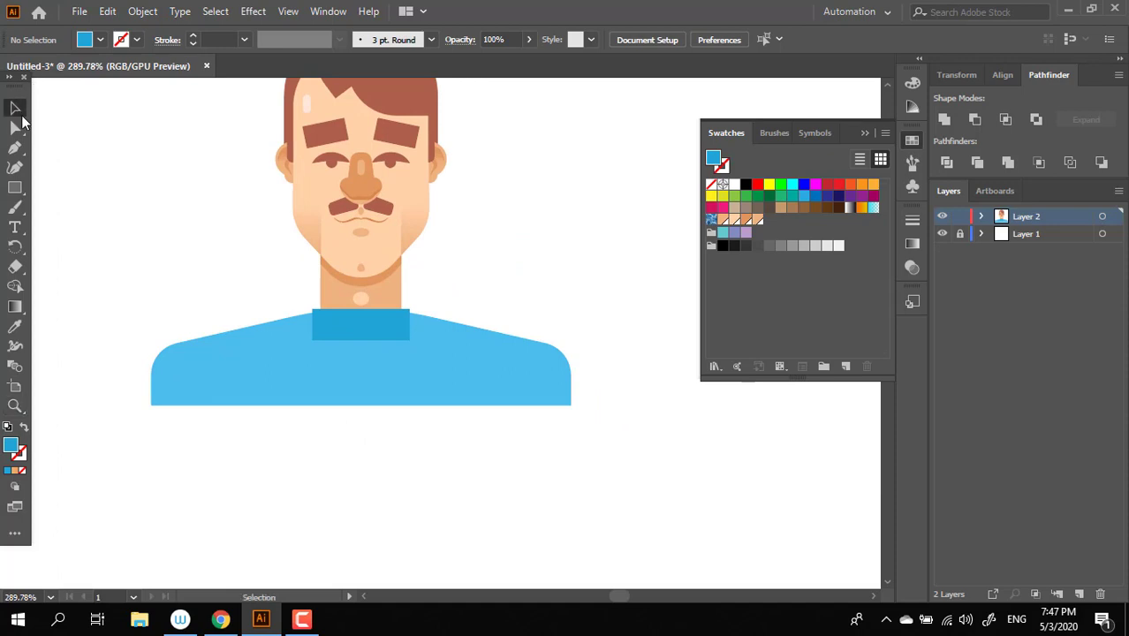
left_click(461, 398)
left_click_drag(488, 379, 489, 390)
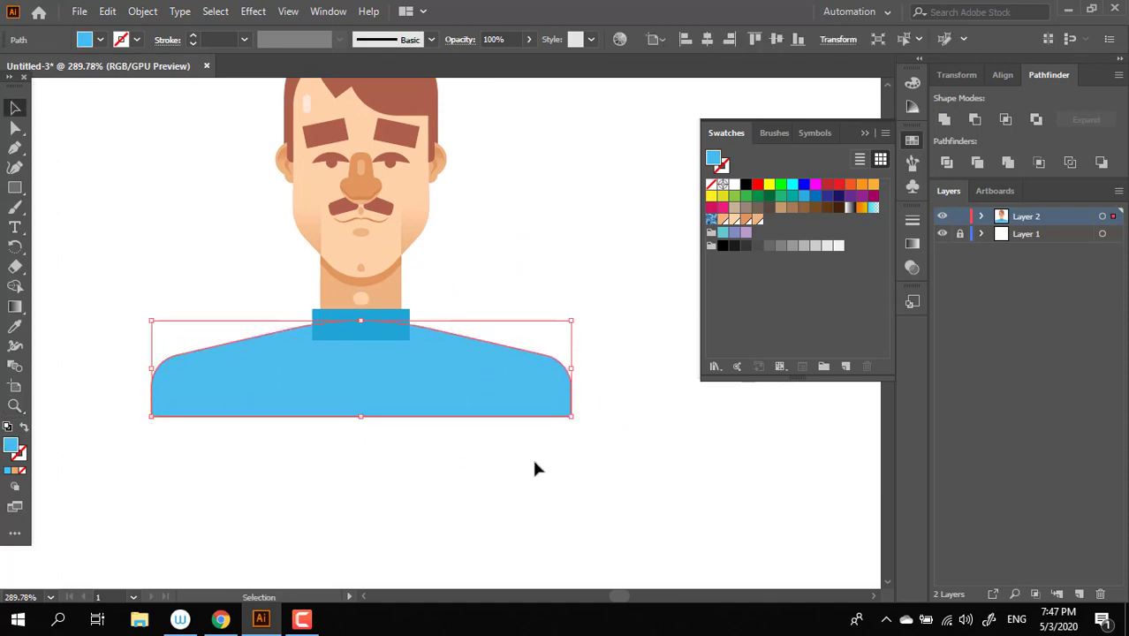
key("z")
- Zoom in and out to inspect the new collar over the shirt
scroll(474, 493, "down", 2)
key("ctrl+shift+a")
scroll(461, 399, "up", 1)
scroll(461, 399, "up", 2)
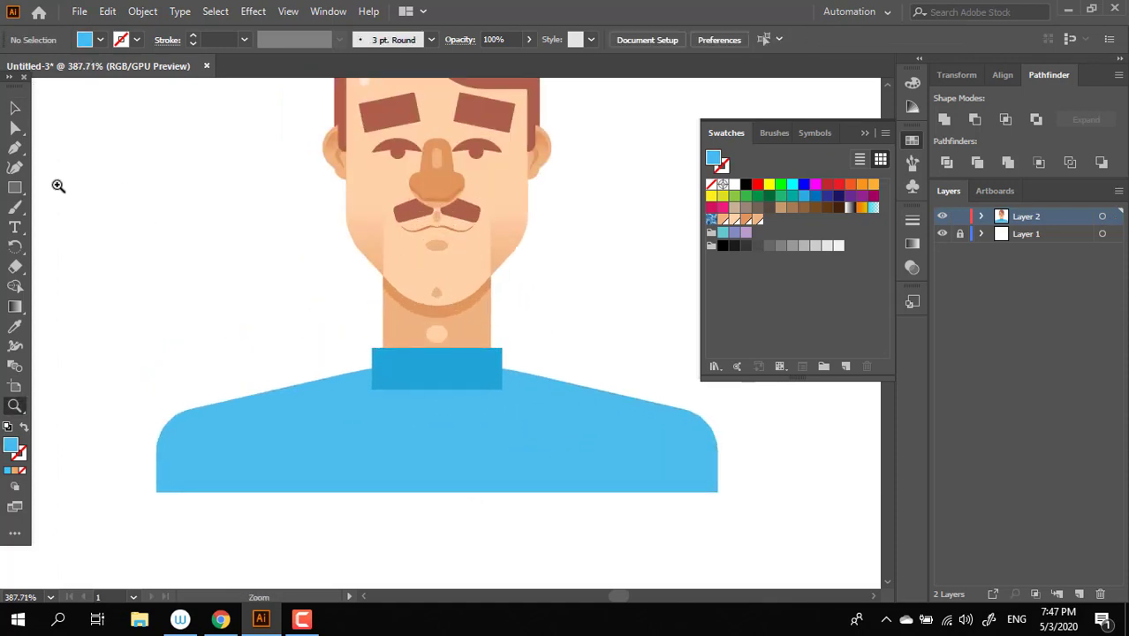
scroll(543, 453, "up", 1)
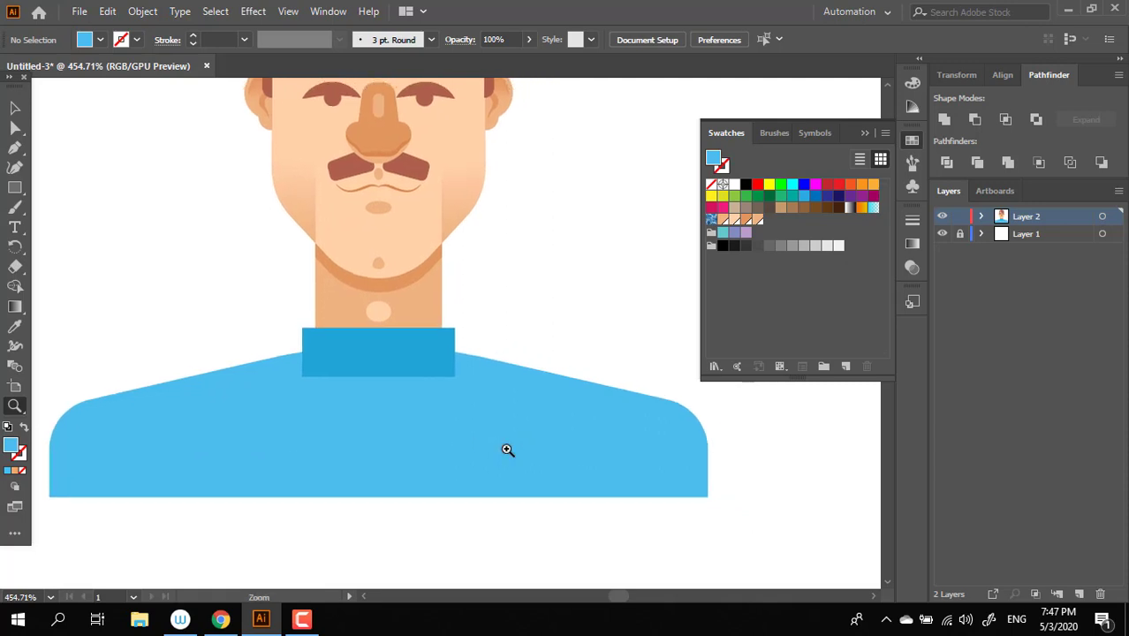
scroll(377, 383, "down", 3)
scroll(491, 448, "up", 2)
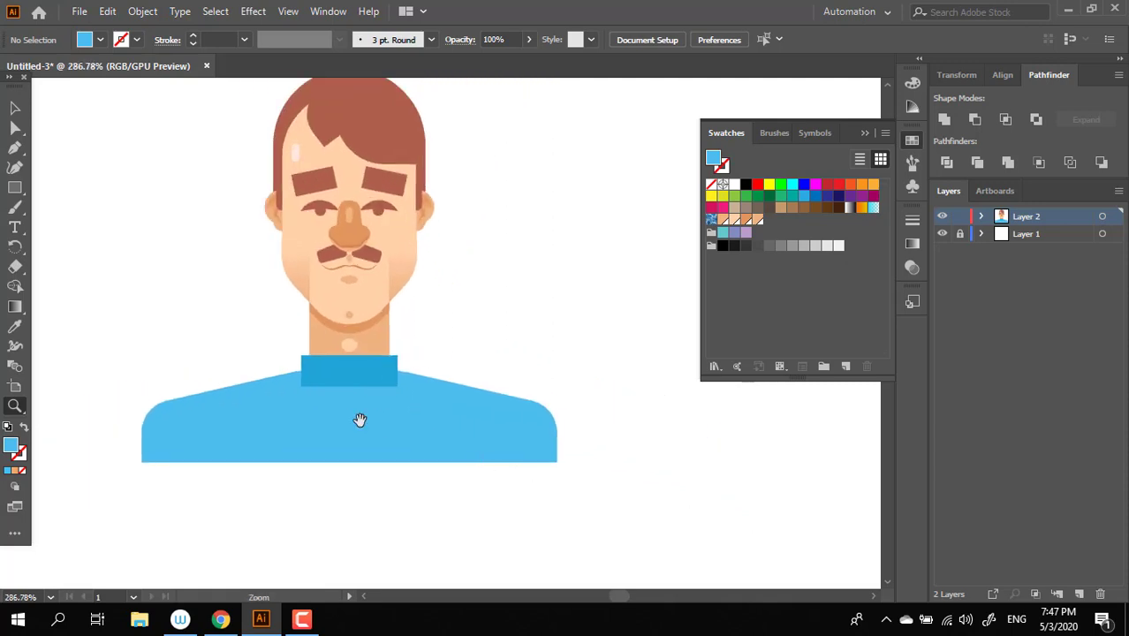
scroll(361, 418, "down", 1)
scroll(411, 476, "up", 1)
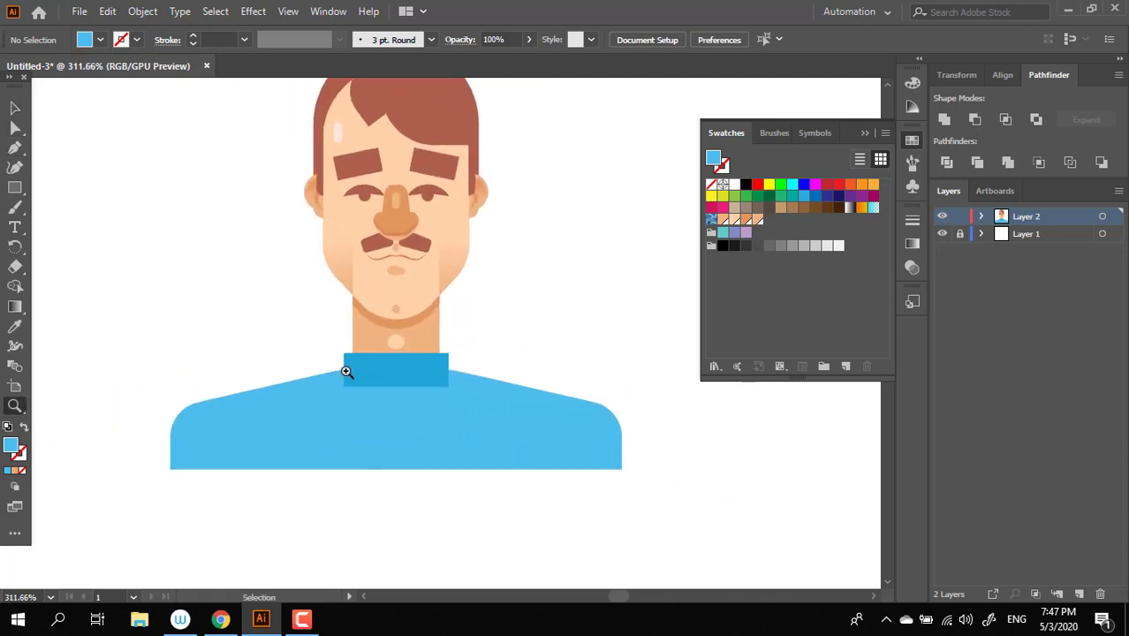
scroll(352, 411, "down", 1)
scroll(358, 451, "up", 2)
left_click_drag(15, 188, 78, 206)
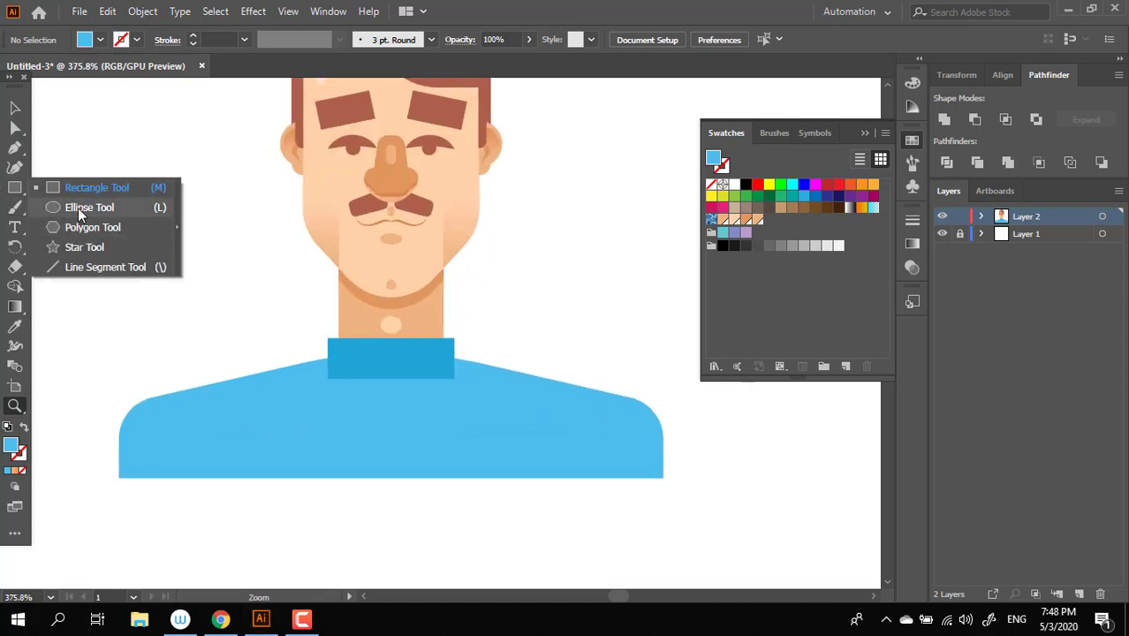
- Draw a small white-filled circle below the collar and shrink it into a button
left_click_drag(387, 399, 399, 417)
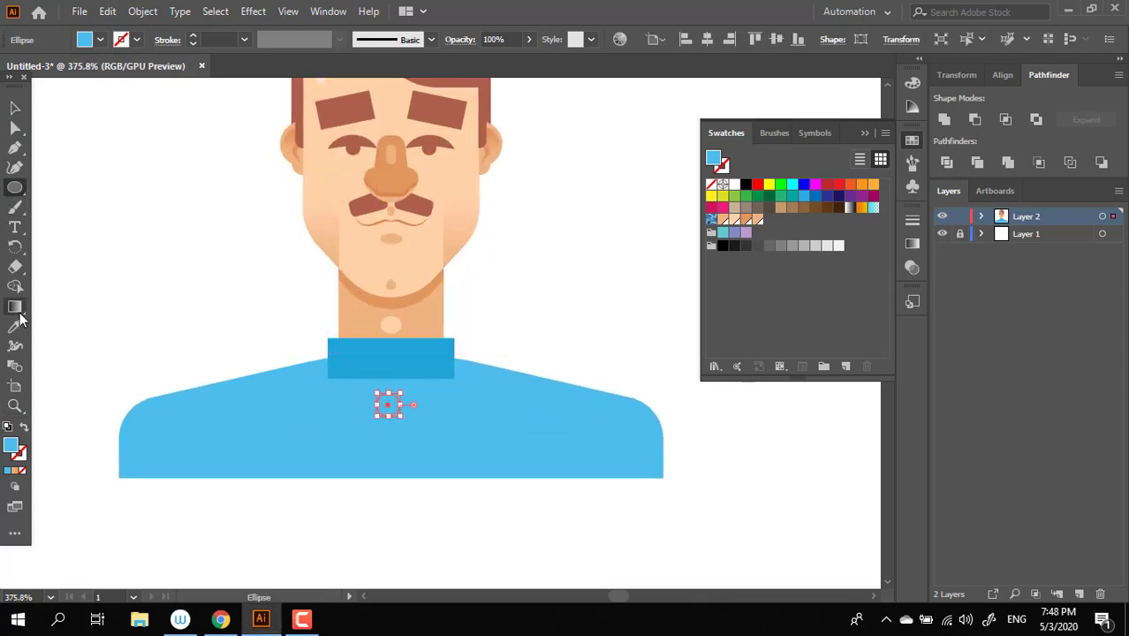
key("i")
left_click(213, 268)
key("z")
scroll(505, 438, "up", 1)
scroll(297, 386, "up", 4)
key("v")
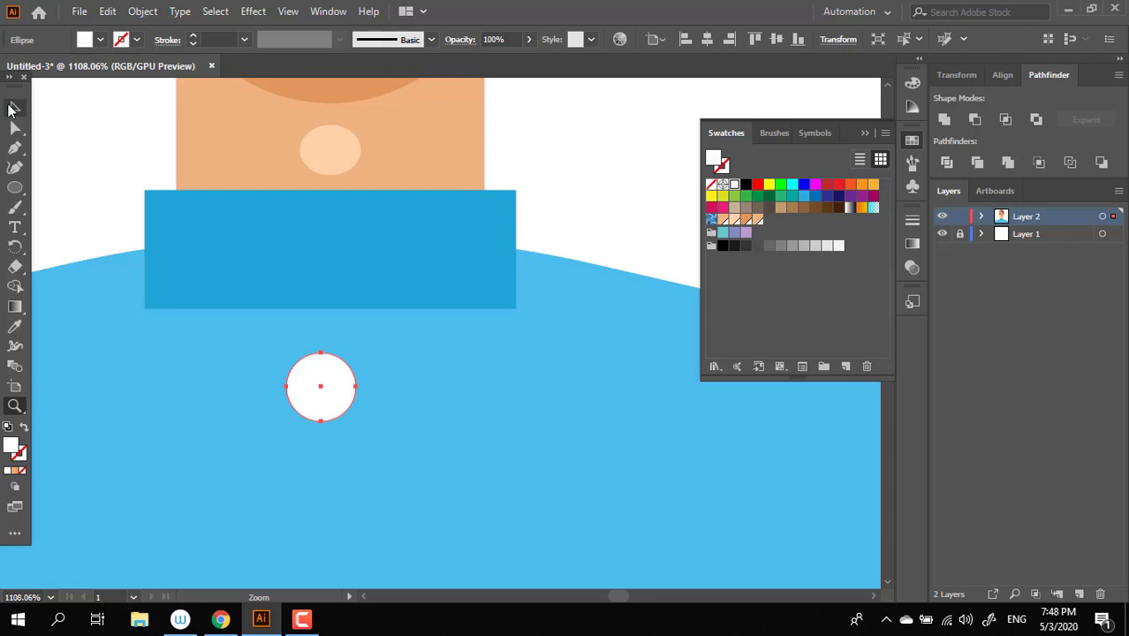
left_click_drag(353, 421, 340, 407)
left_click(664, 156)
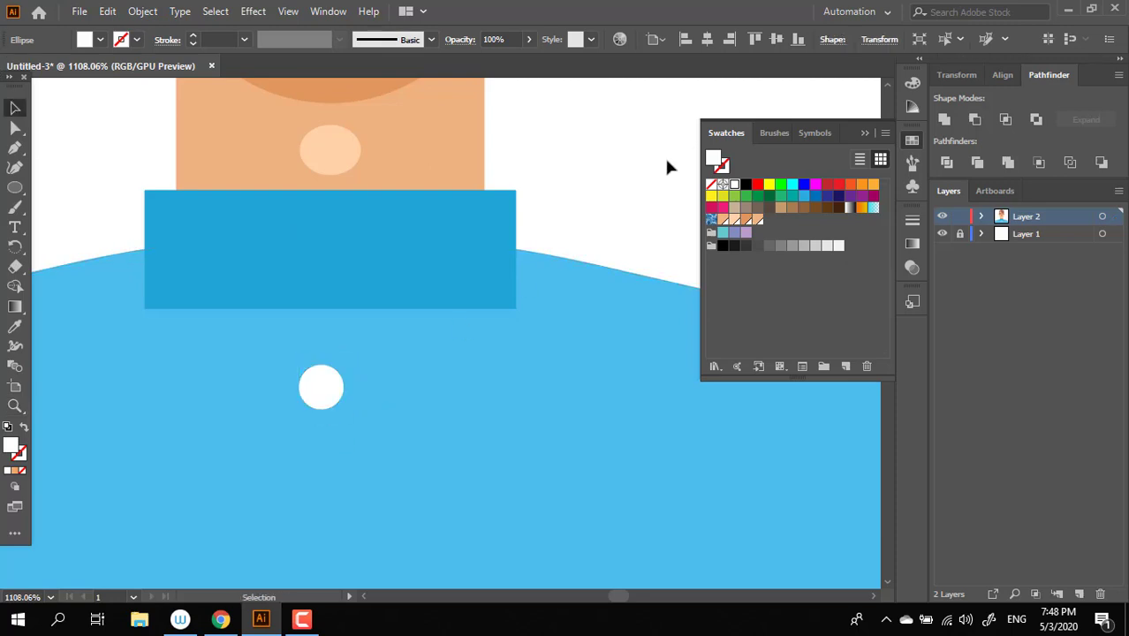
- Marquee-select the whole character, then deselect and adjust the zoom
key("z")
scroll(348, 302, "down", 3)
scroll(136, 220, "up", 1)
key("v")
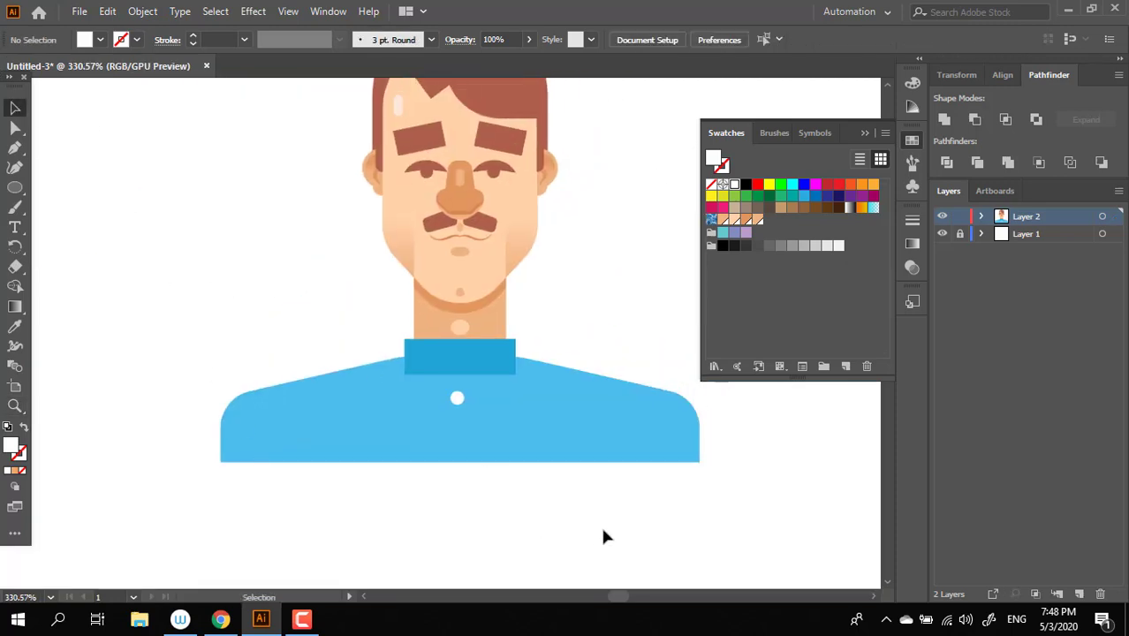
left_click_drag(600, 524, 279, 111)
left_click(597, 366)
key("z")
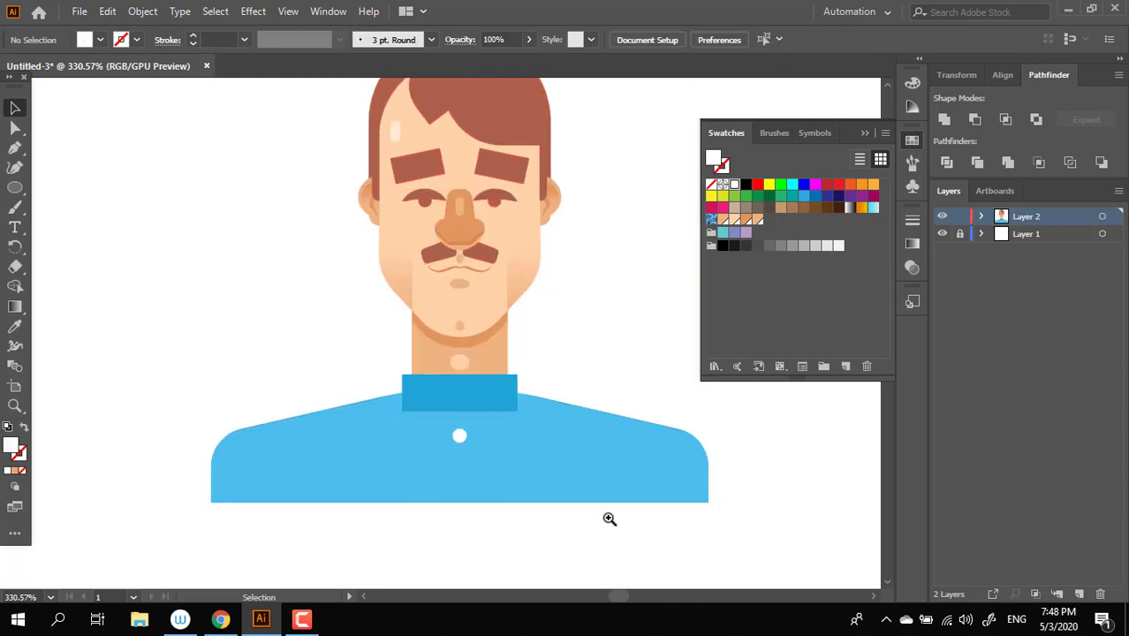
scroll(464, 490, "up", 3)
- Duplicate the white button directly below the first one
left_click(15, 108)
left_click_drag(453, 363, 453, 454)
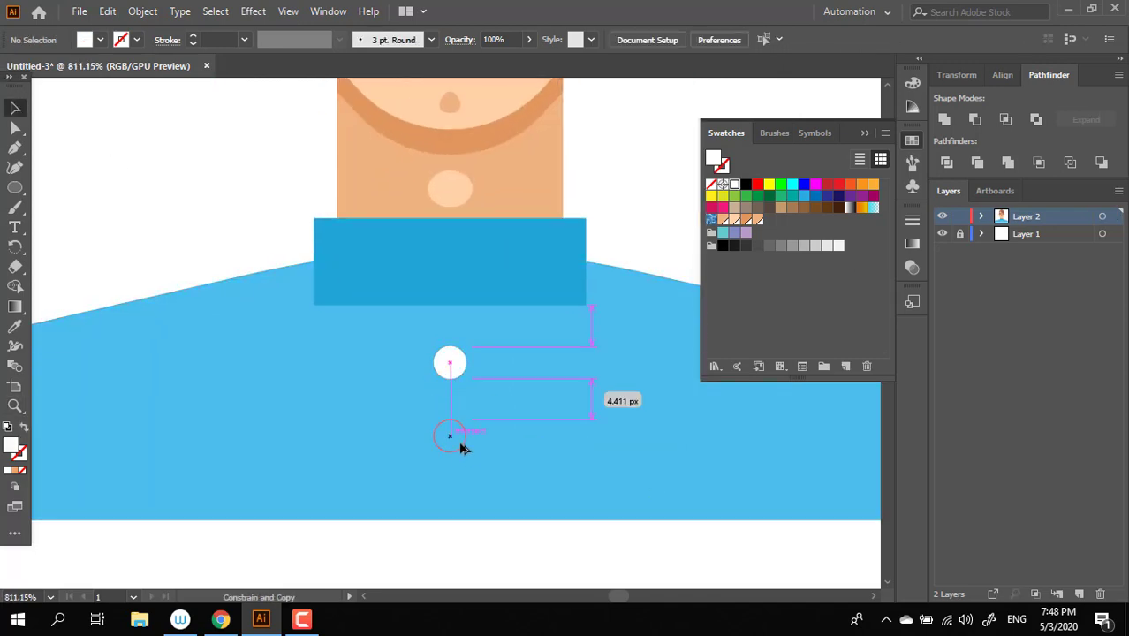
key("z")
scroll(291, 444, "down", 5)
scroll(319, 456, "down", 1)
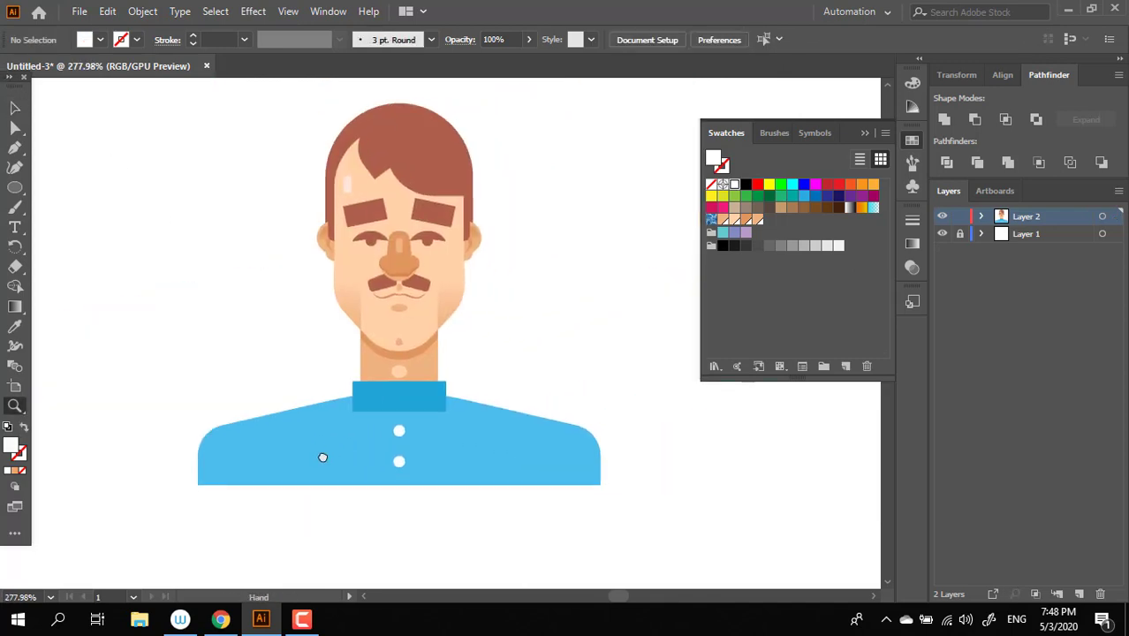
scroll(386, 454, "up", 1)
scroll(555, 495, "up", 1)
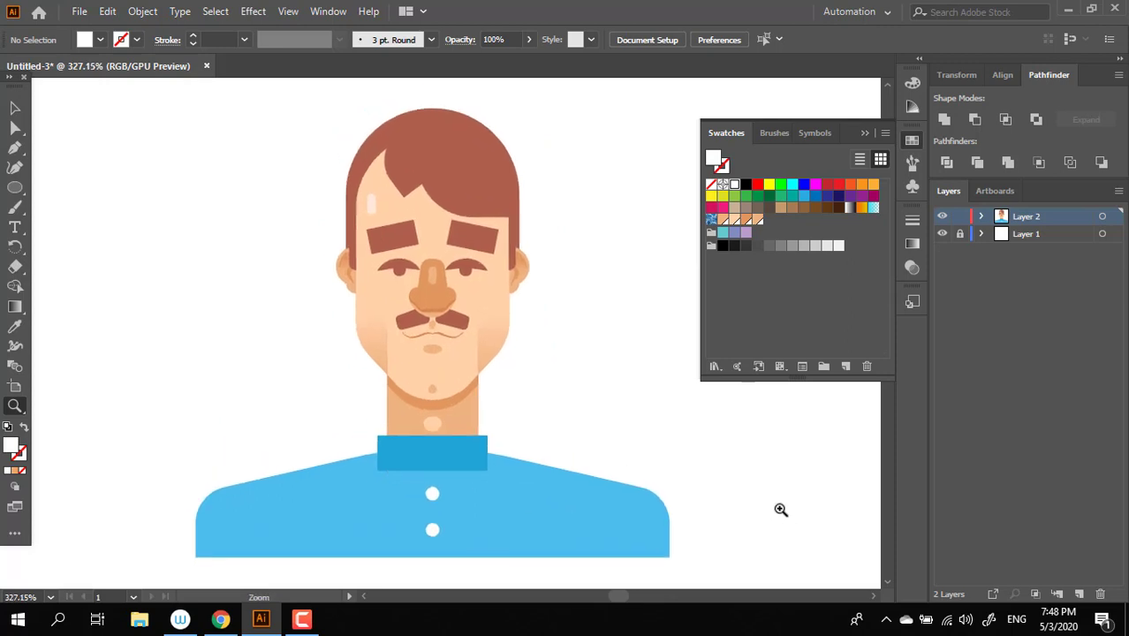